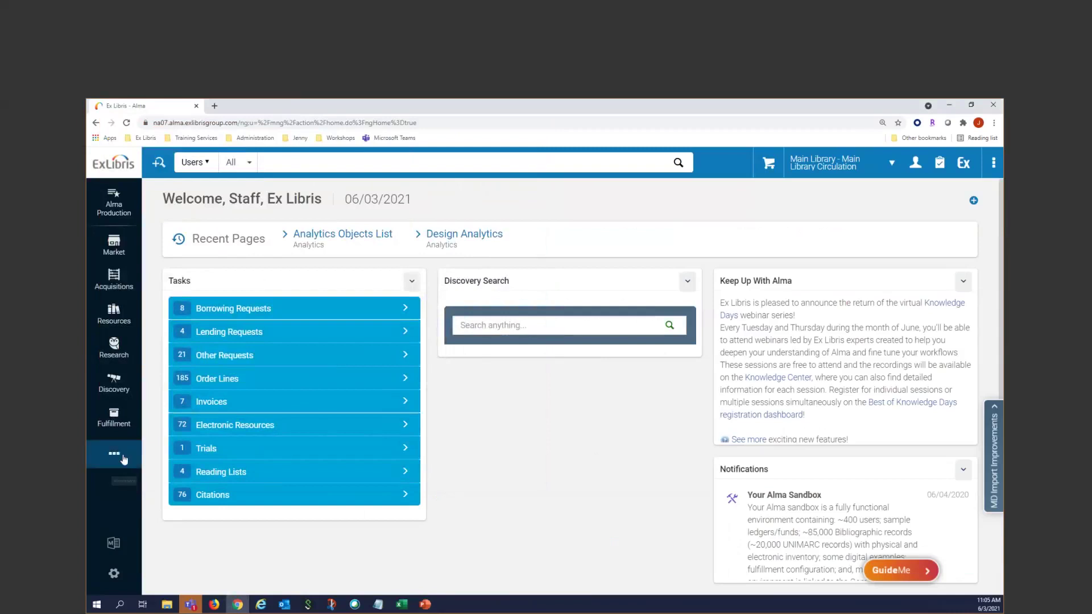
{"action": "left_click", "coordinate": [117, 455]}
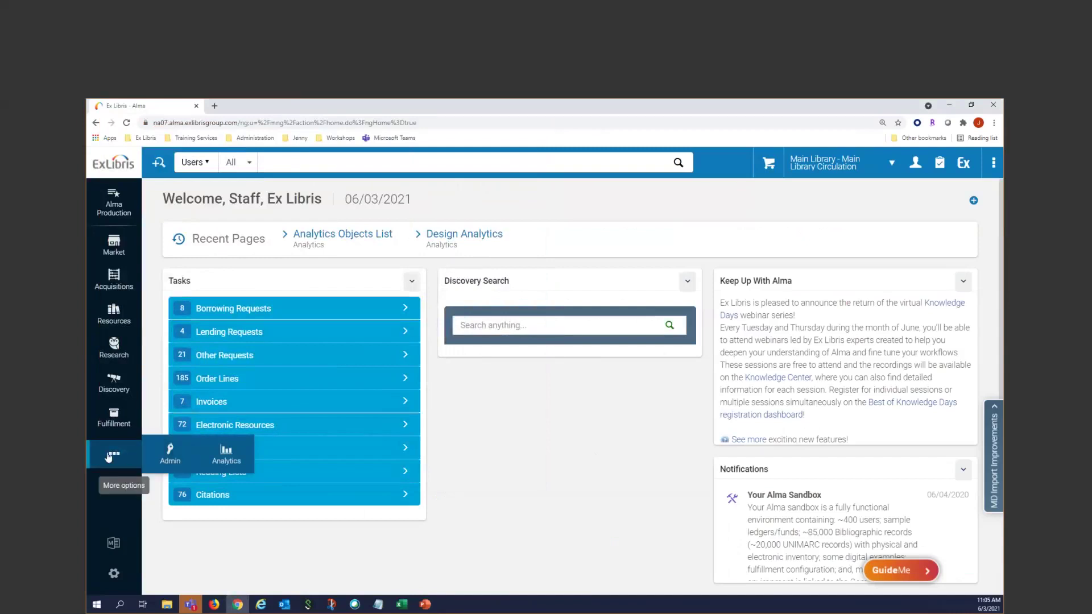
{"action": "left_click", "coordinate": [226, 458]}
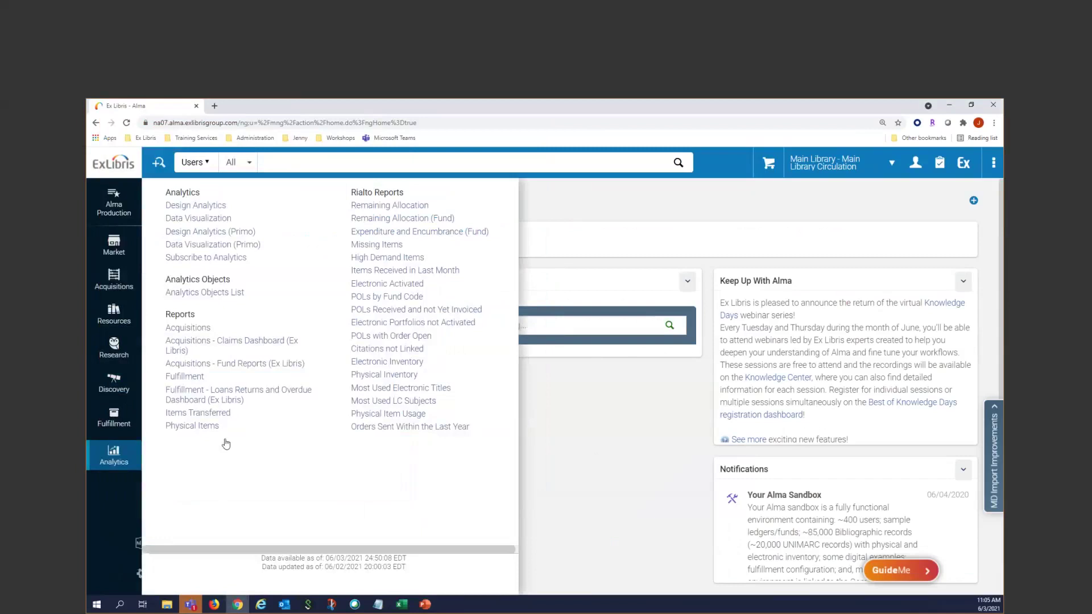
{"action": "left_click", "coordinate": [190, 208]}
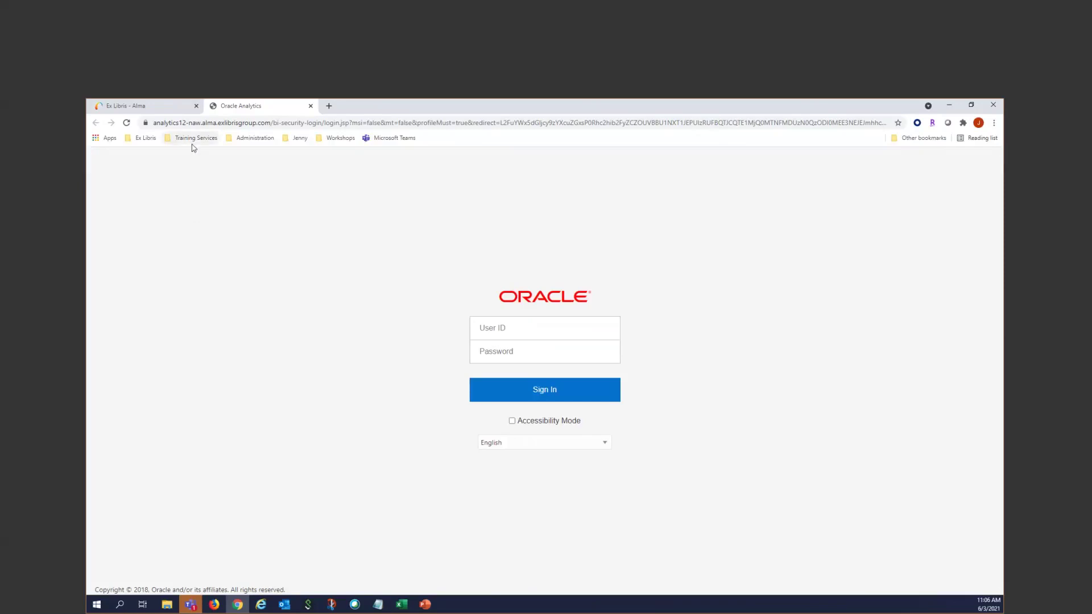
{"action": "left_click", "coordinate": [311, 105]}
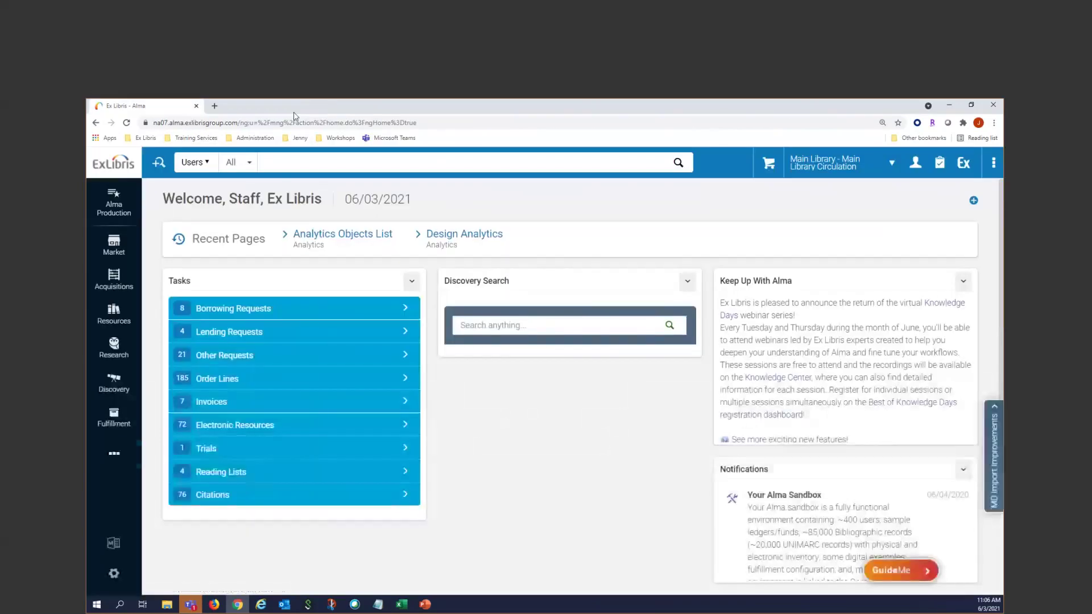
Launch Design Analytics from Alma's Analytics options to reach Oracle Analytics
{"action": "left_click", "coordinate": [114, 446]}
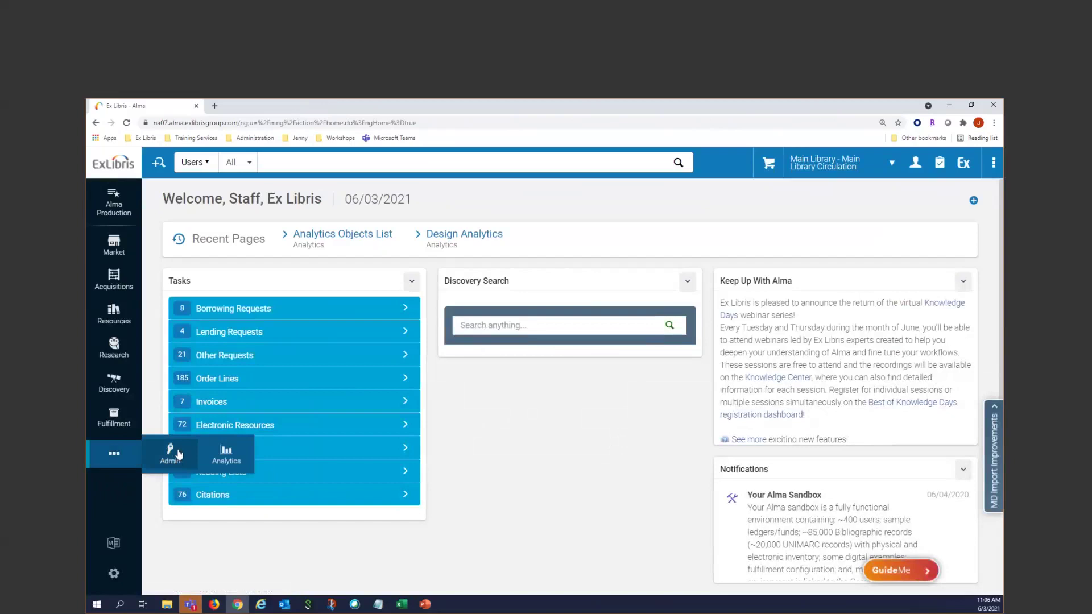
{"action": "left_click", "coordinate": [229, 459]}
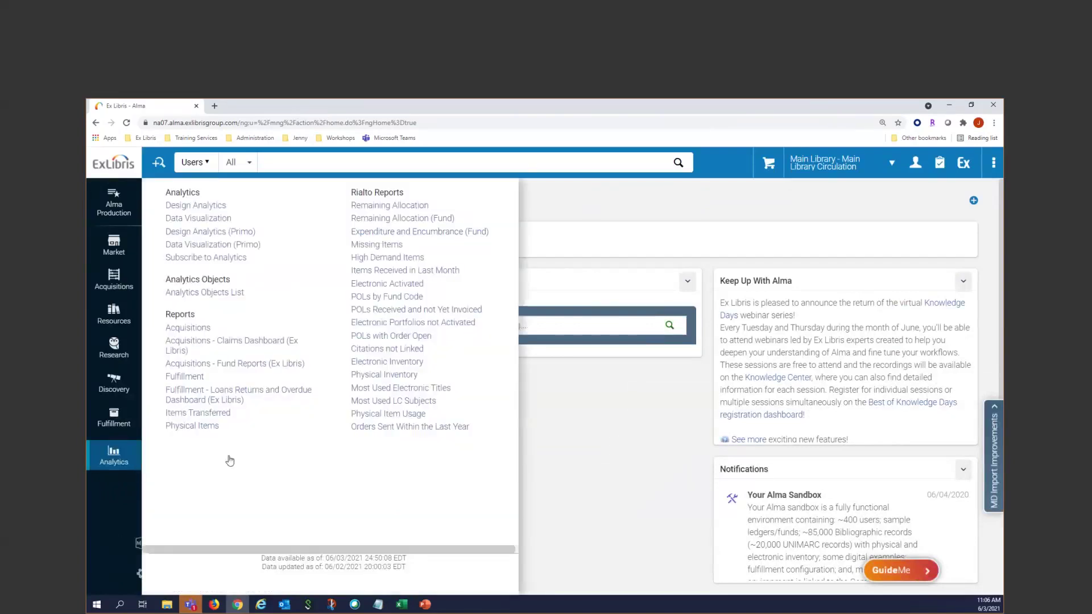
{"action": "left_click", "coordinate": [193, 209]}
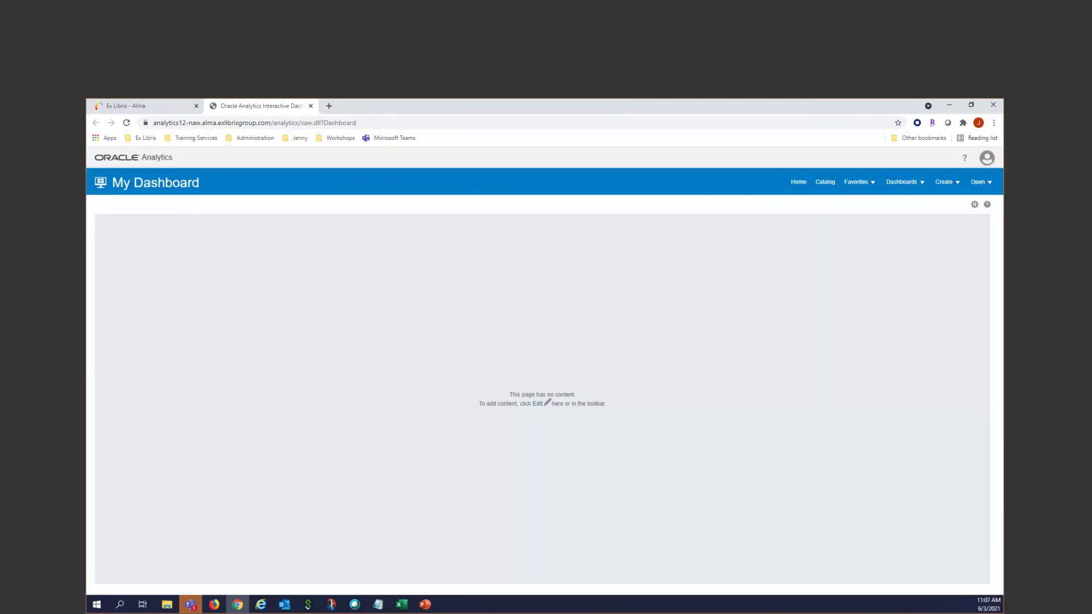
{"action": "right_click", "coordinate": [702, 110]}
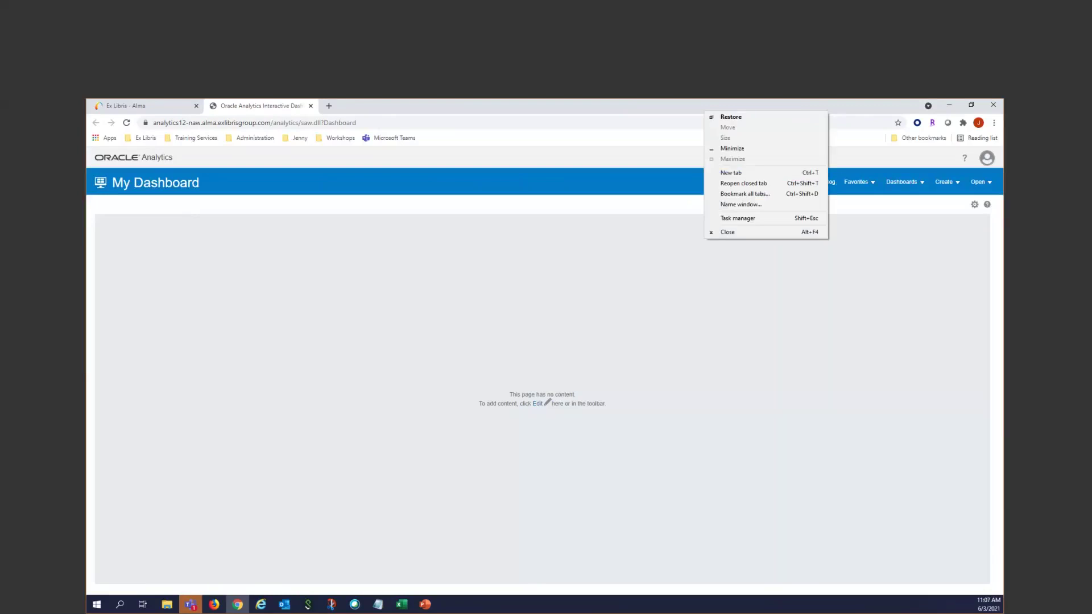
{"action": "key", "text": "Escape"}
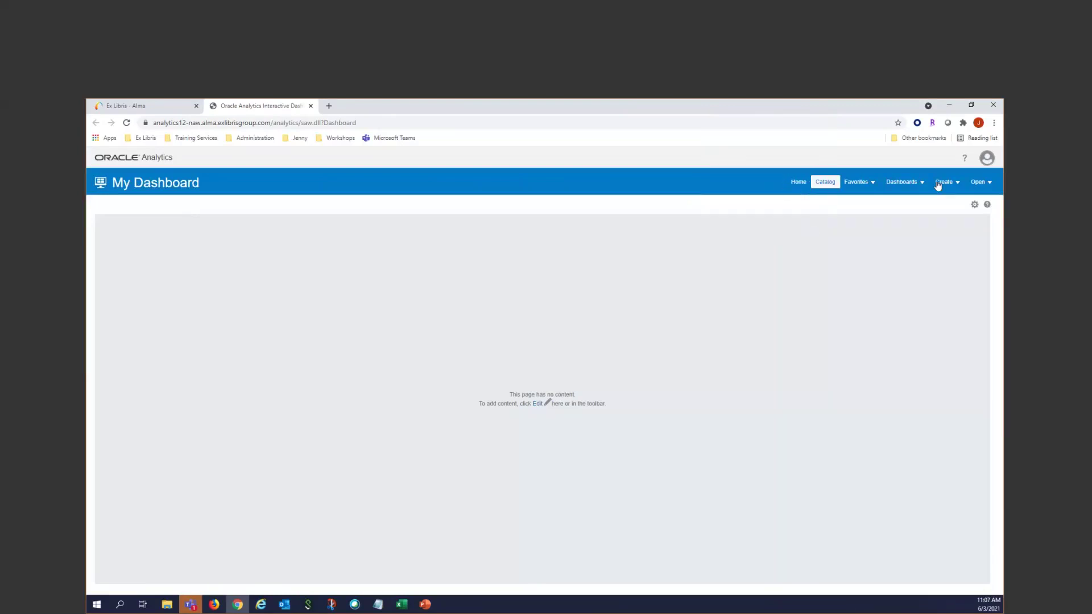
Visit the home page and the catalog, collapse the Shared Folders tree and show the contents of My Folders
{"action": "left_click", "coordinate": [799, 183]}
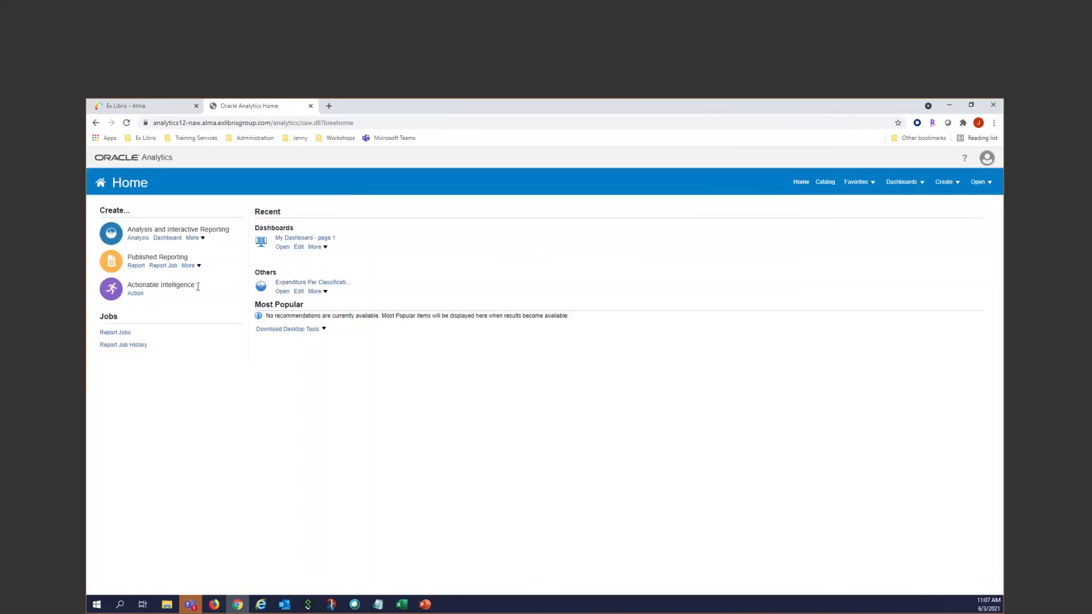
{"action": "left_click", "coordinate": [820, 183]}
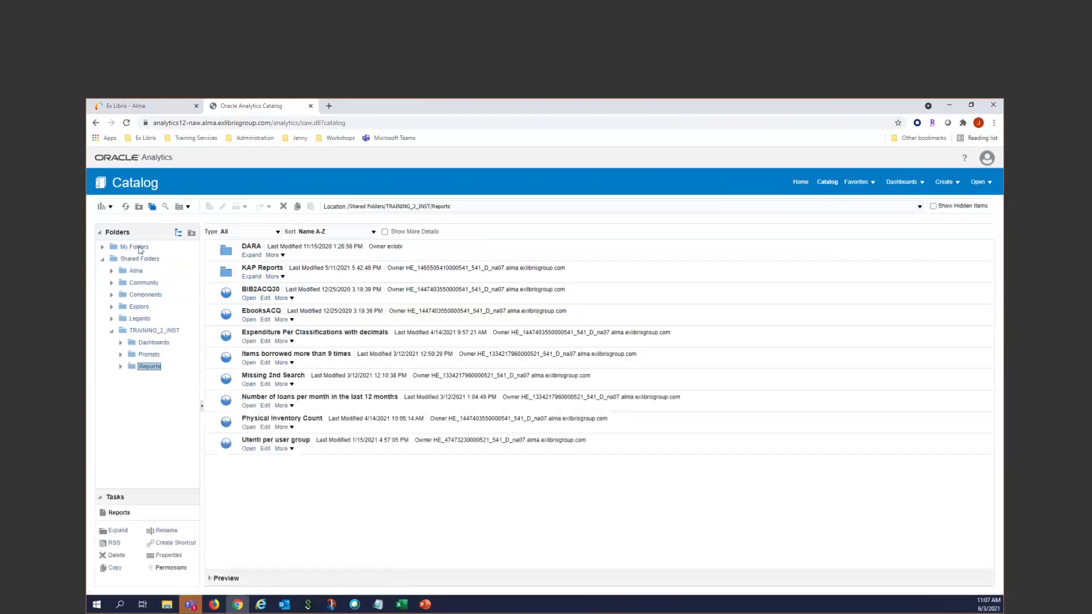
{"action": "left_click", "coordinate": [112, 331]}
{"action": "left_click", "coordinate": [104, 260]}
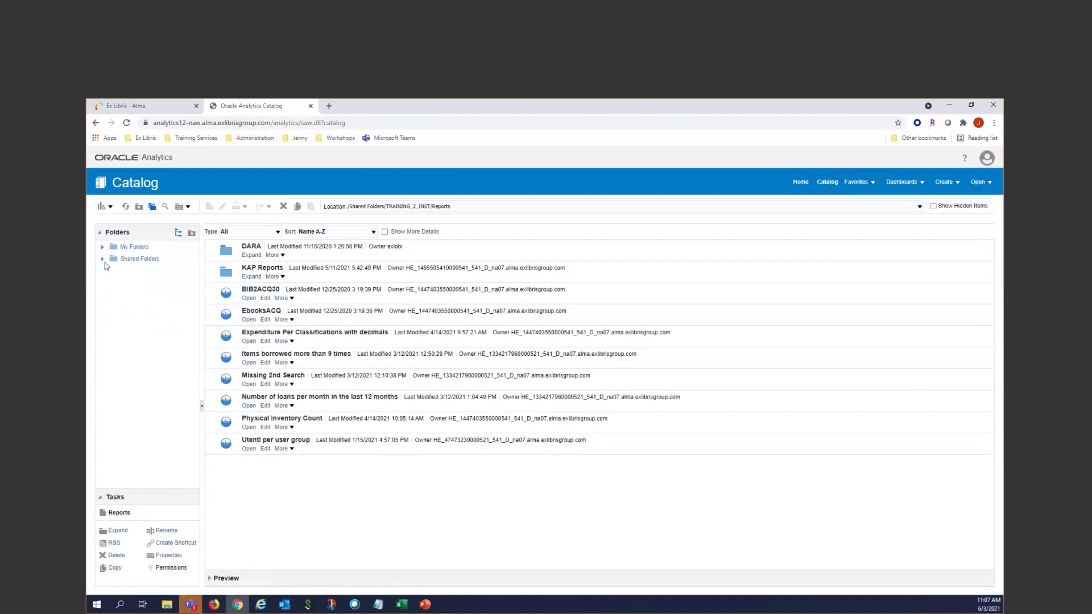
{"action": "left_click", "coordinate": [135, 247]}
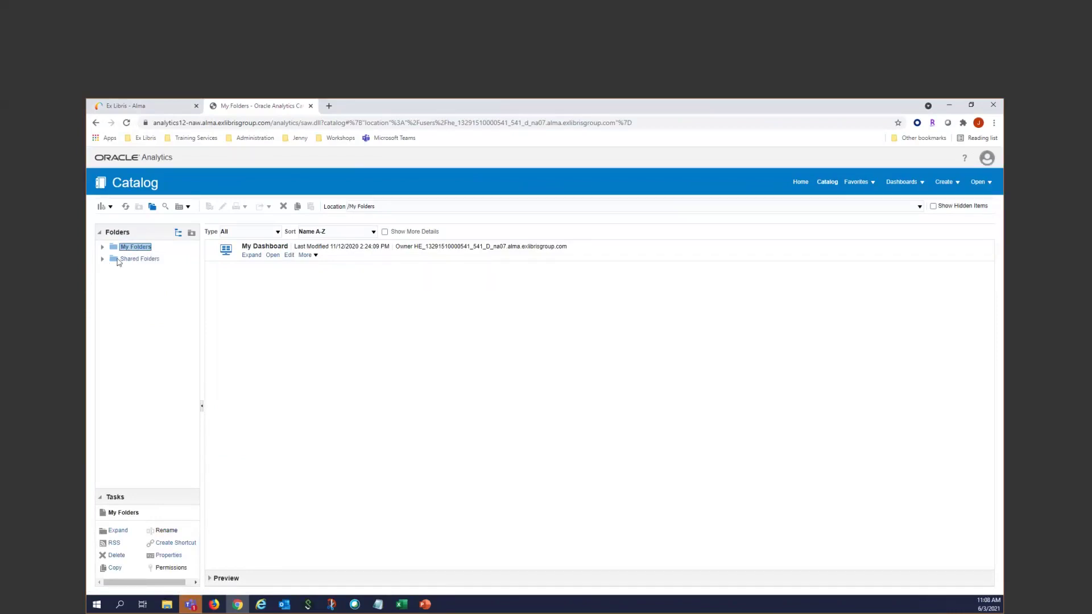
Expand Shared Folders, look through the Alma folder and its E-Inventory subfolders, and collapse the Alma folder again
{"action": "left_click", "coordinate": [103, 259]}
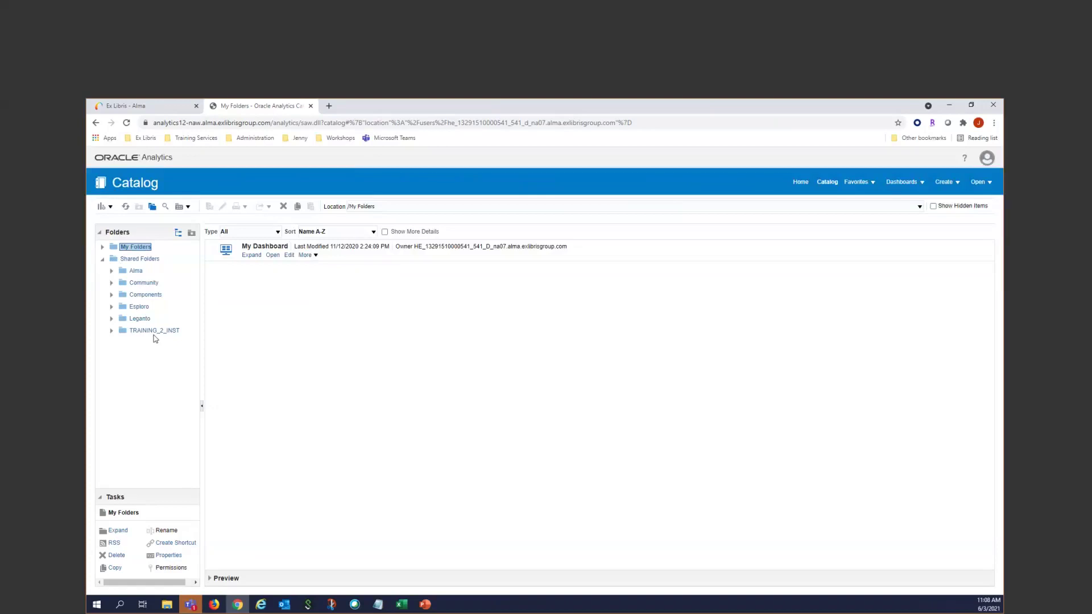
{"action": "left_click", "coordinate": [112, 271]}
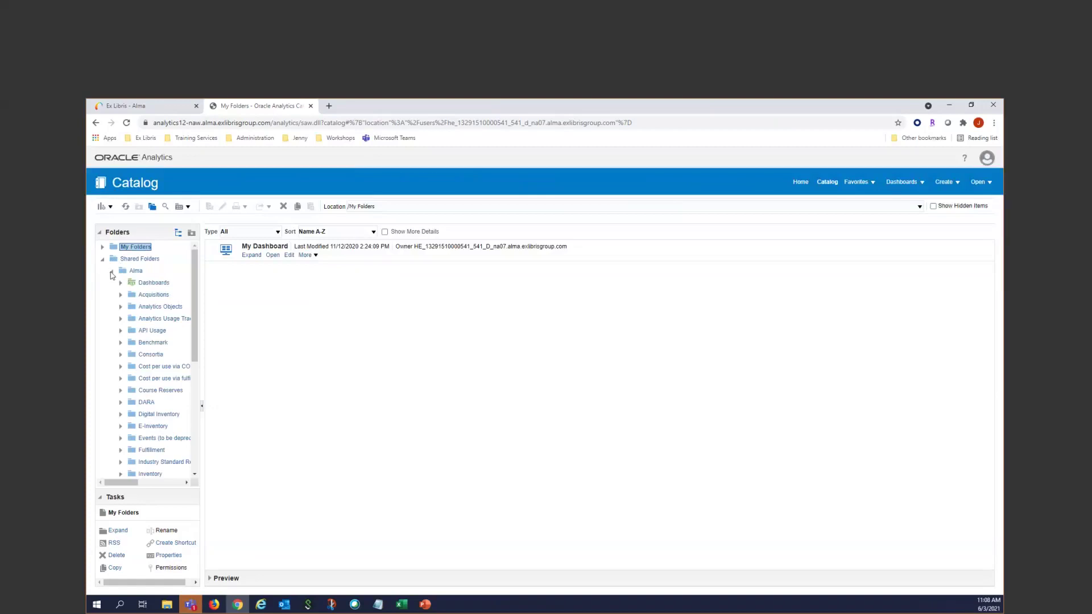
{"action": "left_click", "coordinate": [111, 272]}
{"action": "left_click", "coordinate": [112, 272]}
{"action": "left_click", "coordinate": [112, 272]}
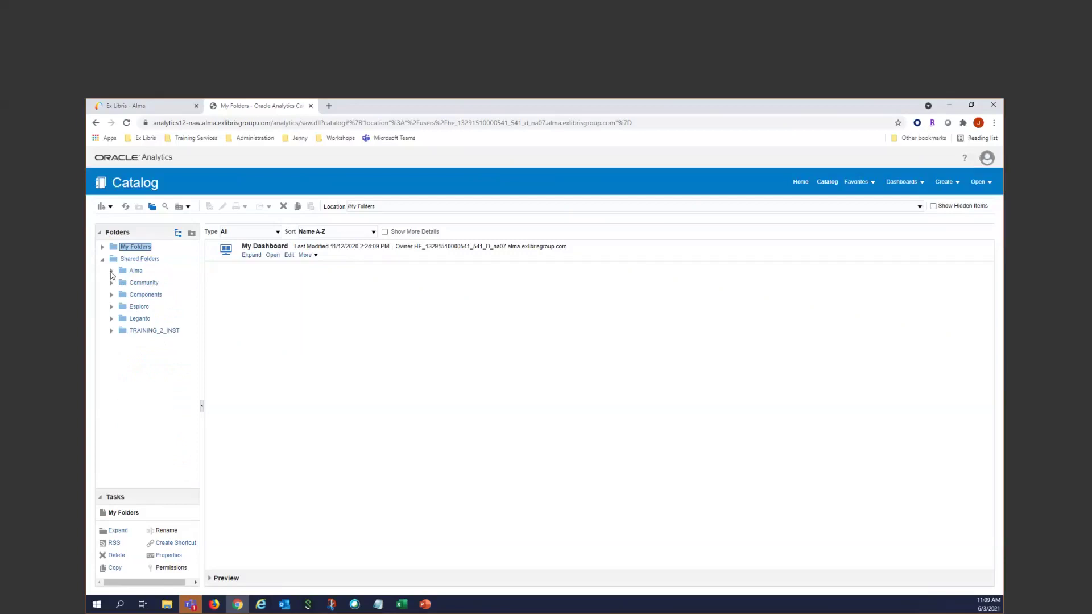
{"action": "left_click", "coordinate": [111, 271]}
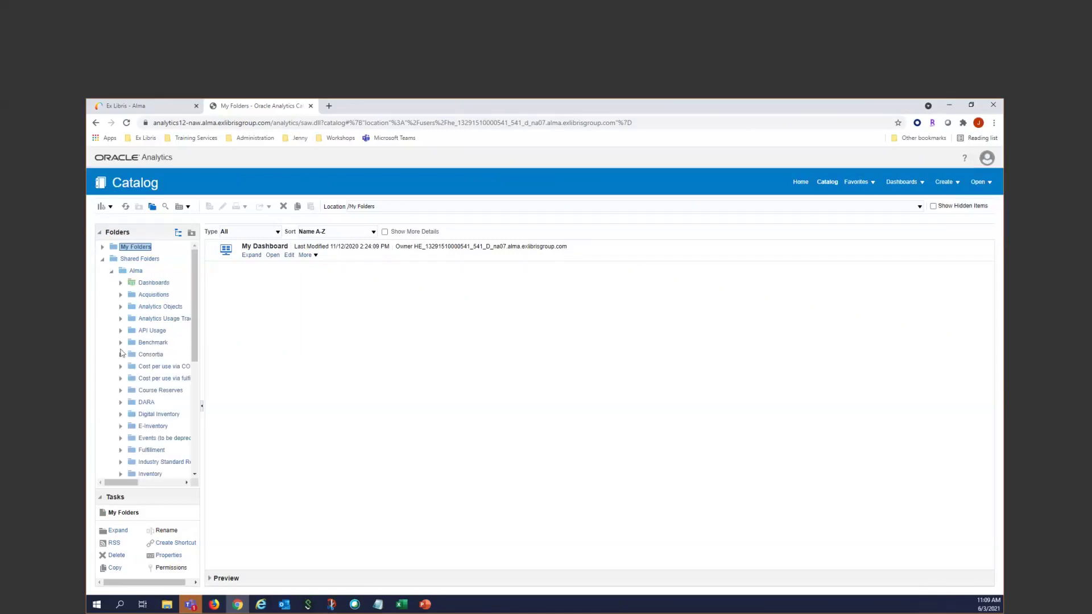
{"action": "left_click", "coordinate": [121, 425]}
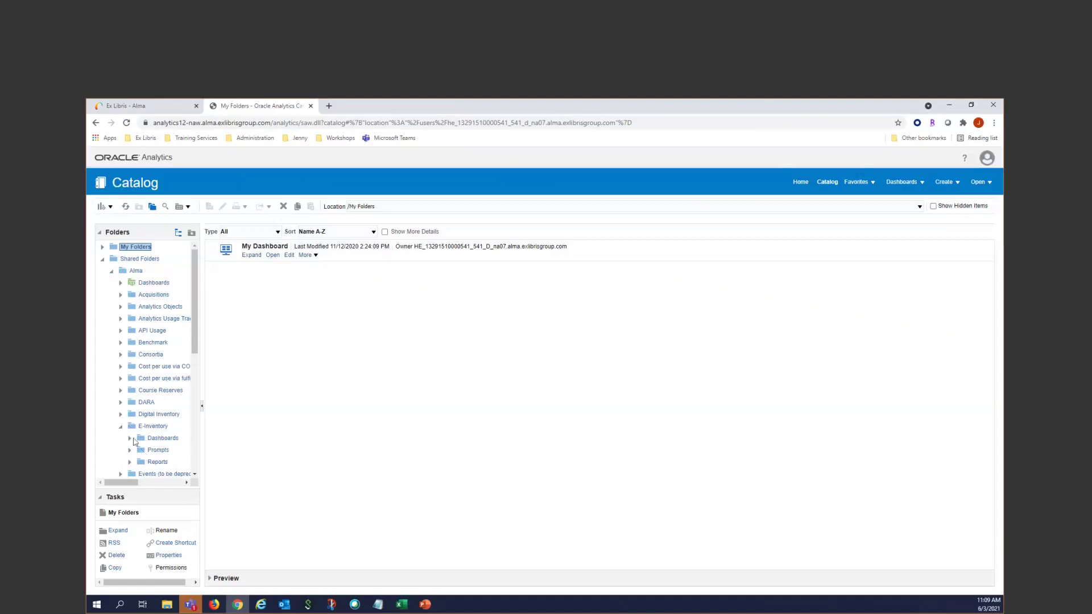
{"action": "left_click", "coordinate": [120, 427]}
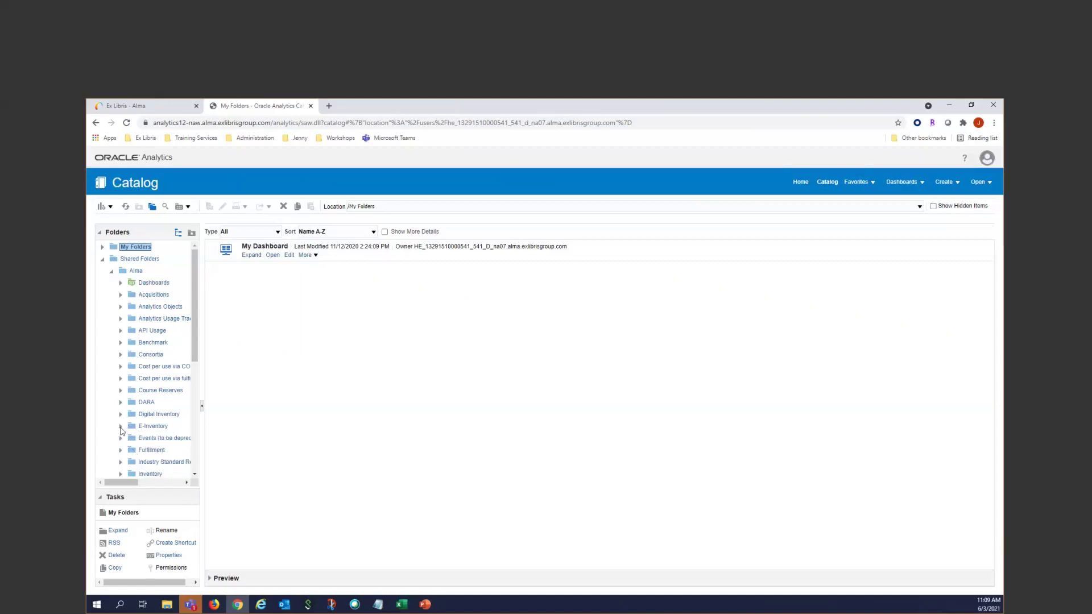
{"action": "left_click", "coordinate": [111, 270]}
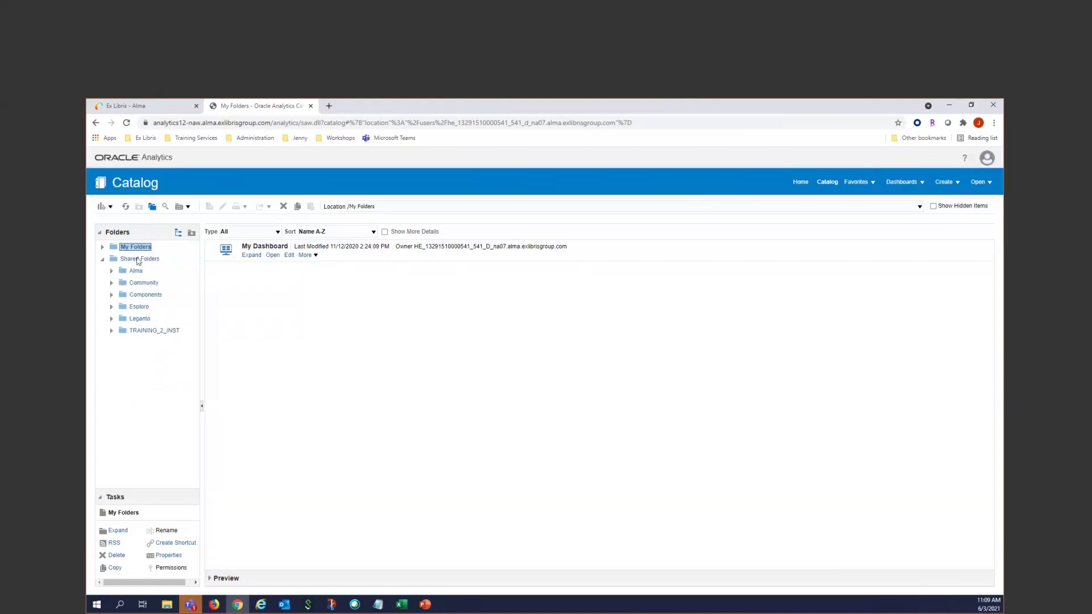
Browse the institution folders in the Institutions subfolder of the Community folder's Reports
{"action": "left_click", "coordinate": [114, 284]}
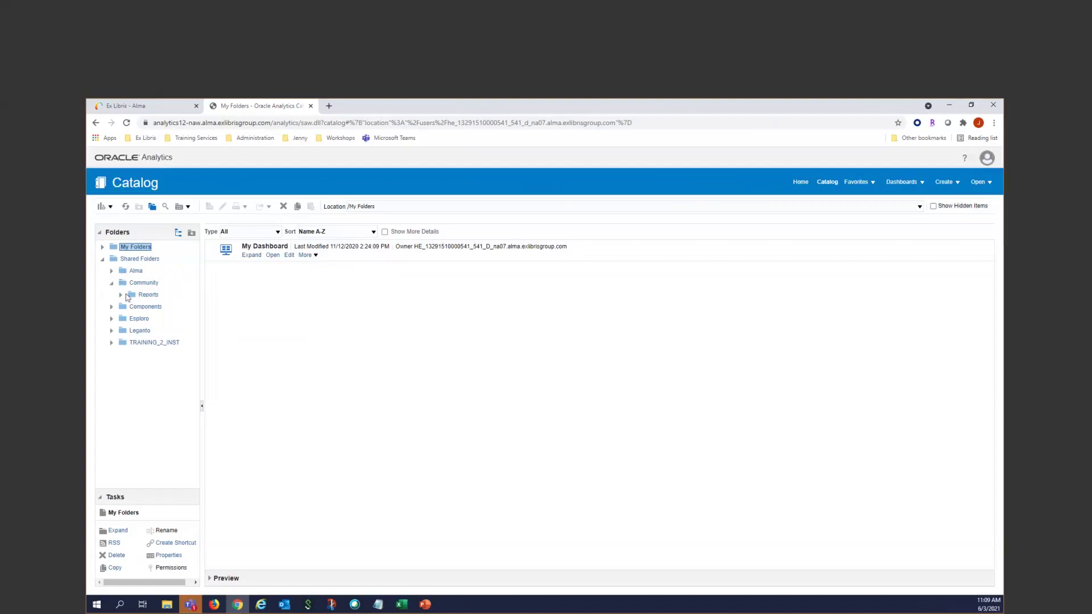
{"action": "left_click", "coordinate": [121, 295]}
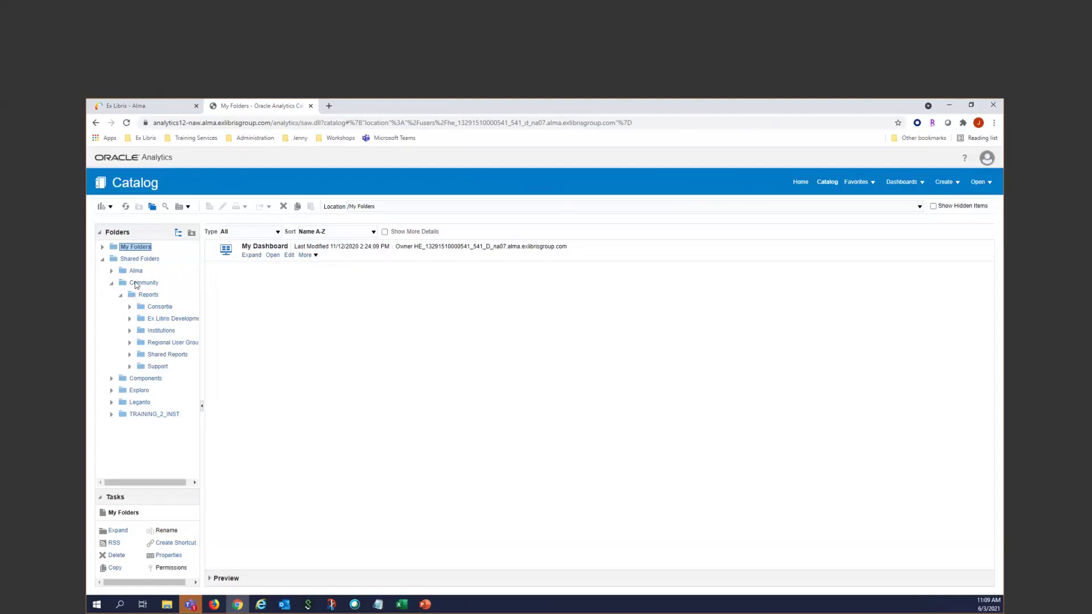
{"action": "left_click", "coordinate": [132, 331]}
{"action": "scroll", "coordinate": [152, 396], "scroll_direction": "down", "scroll_amount": 2}
{"action": "scroll", "coordinate": [158, 403], "scroll_direction": "down", "scroll_amount": 6}
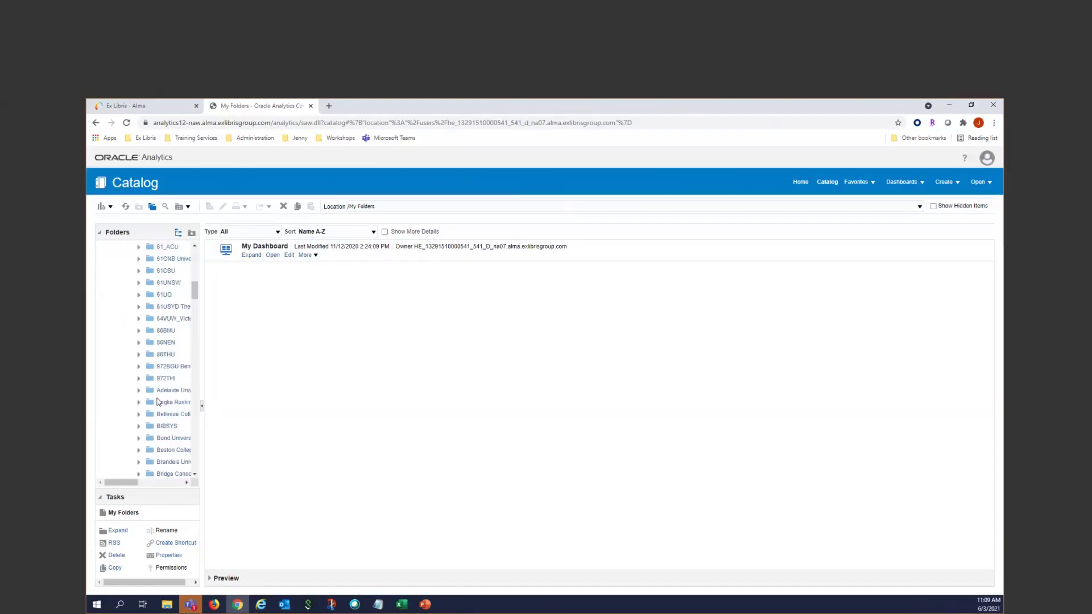
{"action": "scroll", "coordinate": [155, 402], "scroll_direction": "down", "scroll_amount": 10}
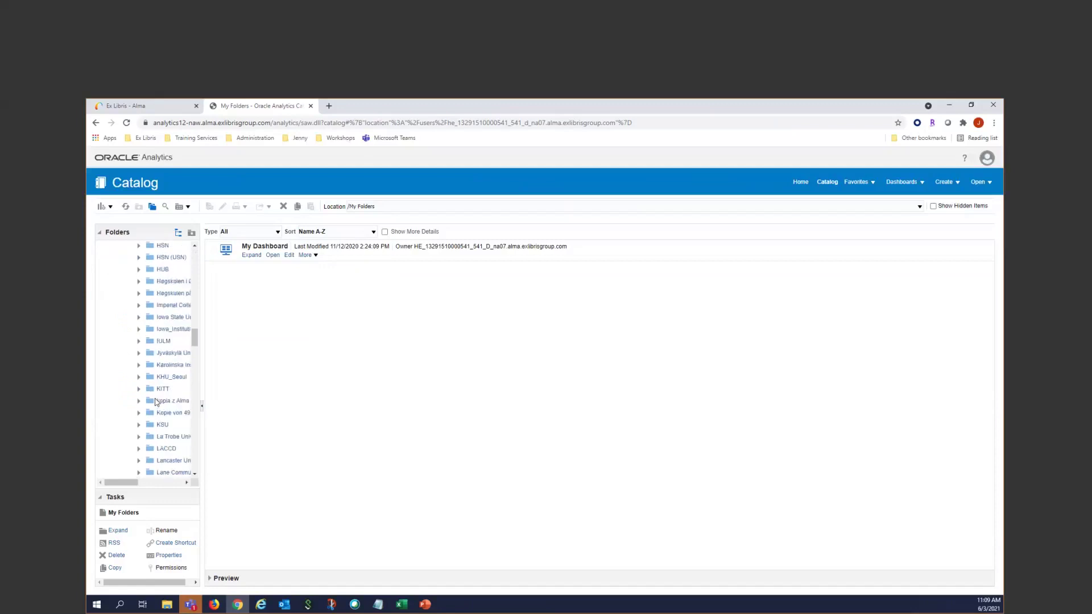
Widen the folder pane so the full institution names can be read, and return to the start of the folder tree
{"action": "left_click_drag", "start_coordinate": [203, 396], "coordinate": [246, 397]}
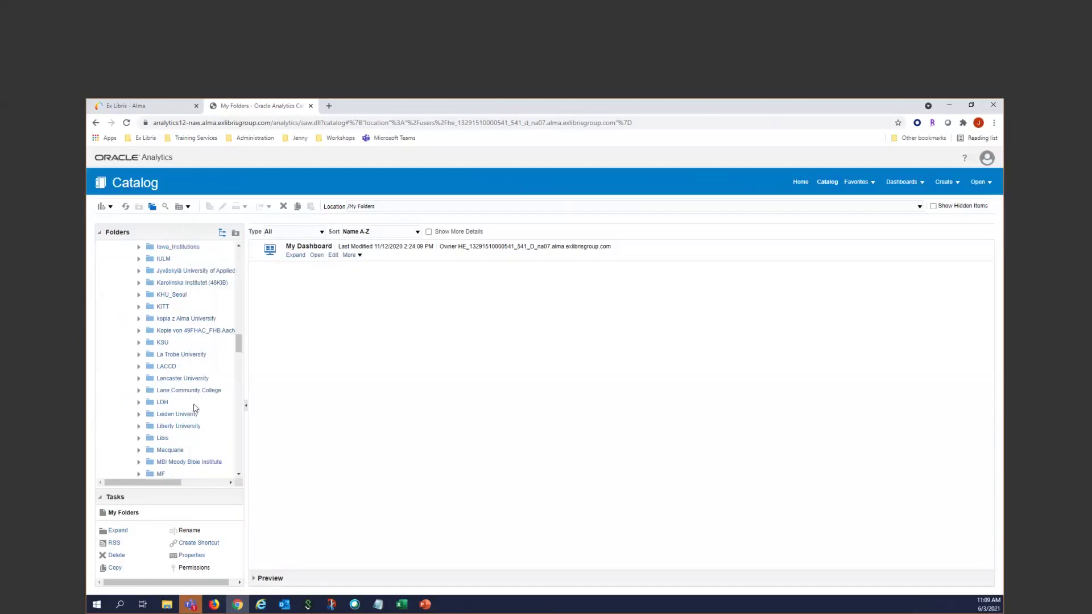
{"action": "scroll", "coordinate": [188, 398], "scroll_direction": "up", "scroll_amount": 5}
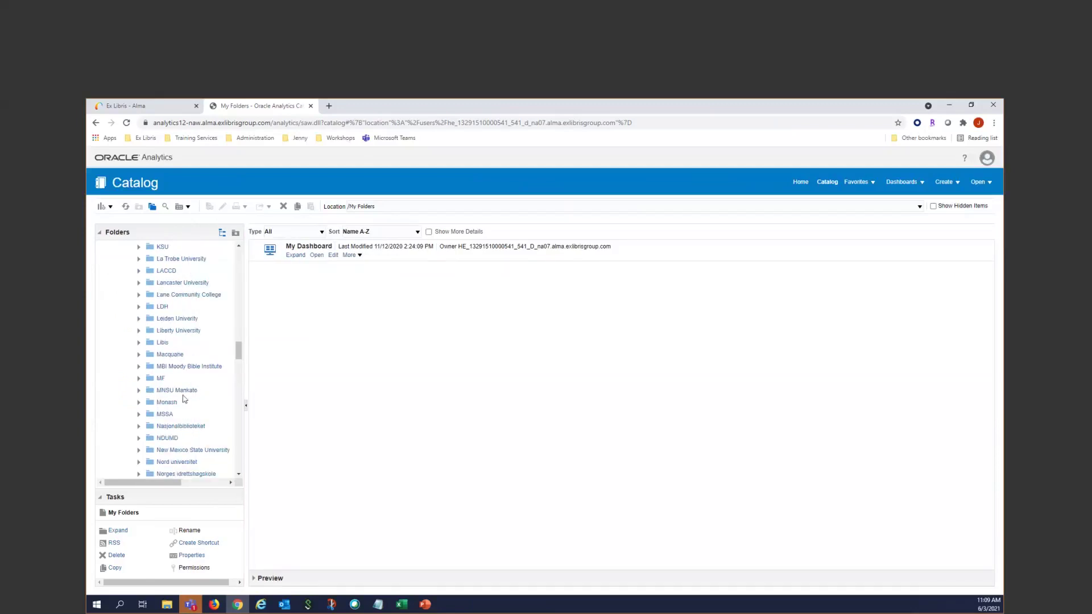
{"action": "scroll", "coordinate": [142, 361], "scroll_direction": "up", "scroll_amount": 15}
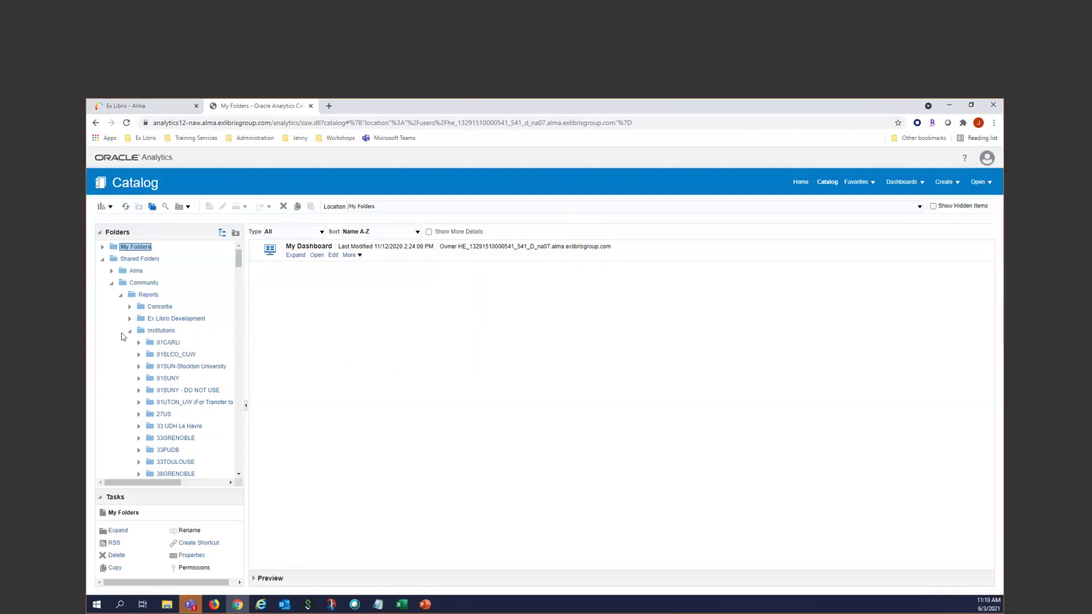
Enlarge the catalog page to 125% browser zoom
{"action": "left_click", "coordinate": [993, 122]}
{"action": "left_click", "coordinate": [965, 212]}
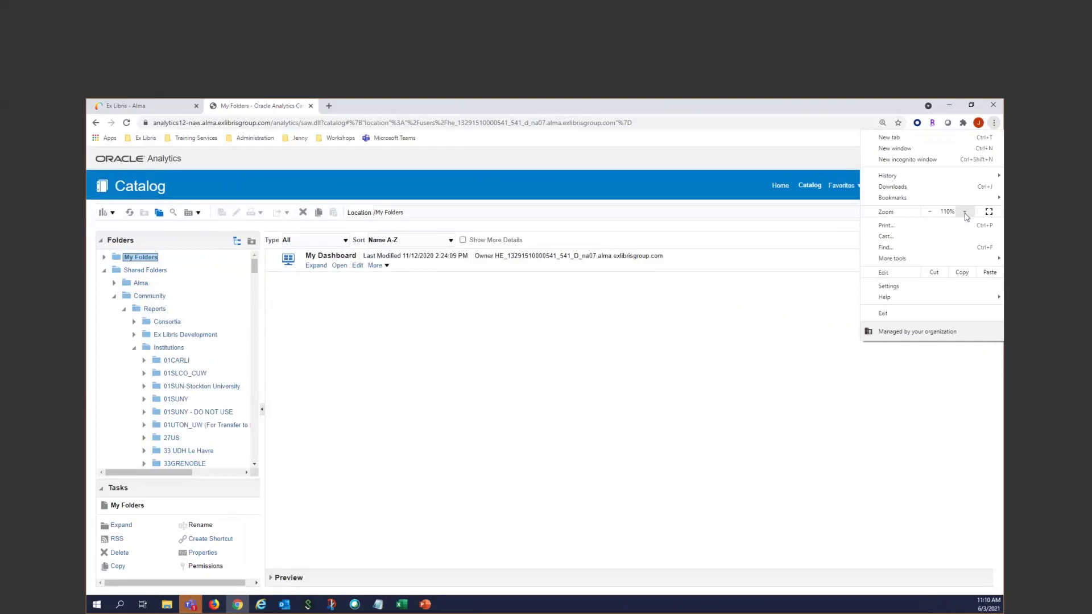
{"action": "left_click", "coordinate": [692, 340]}
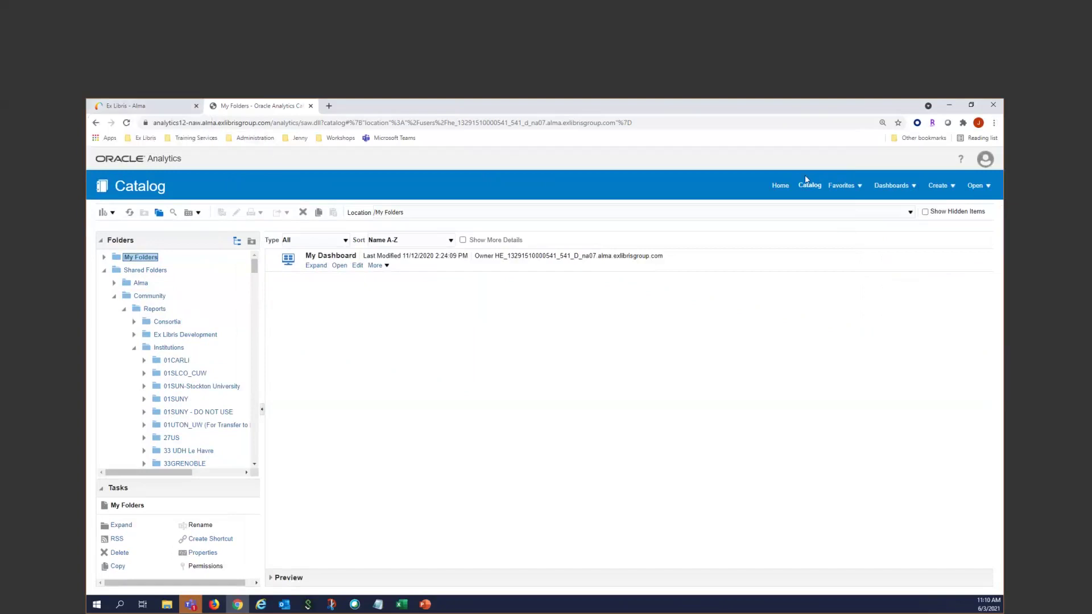
{"action": "left_click", "coordinate": [993, 124]}
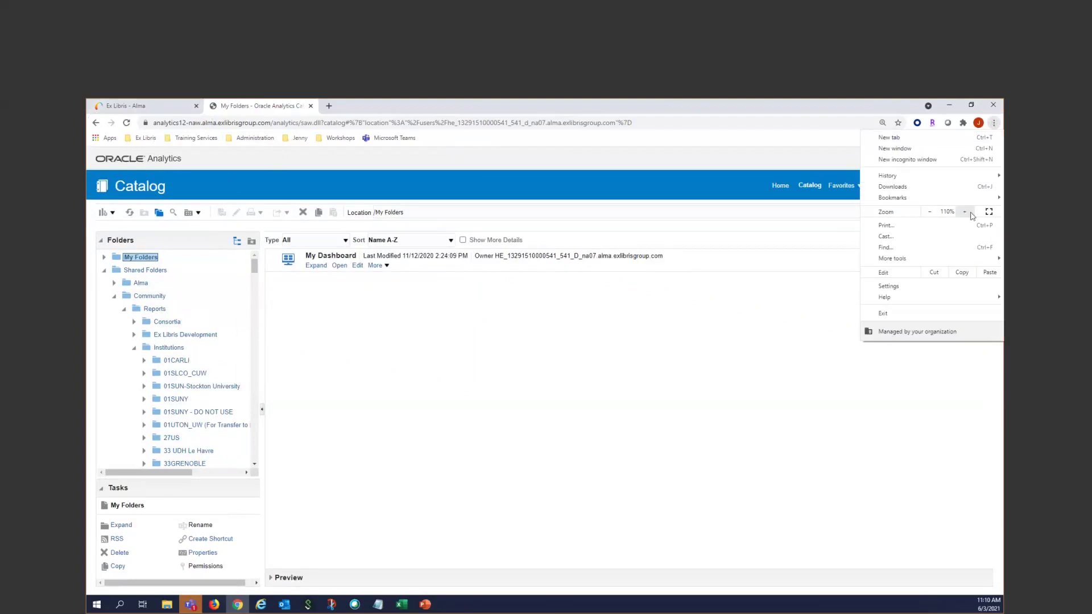
{"action": "left_click", "coordinate": [965, 212]}
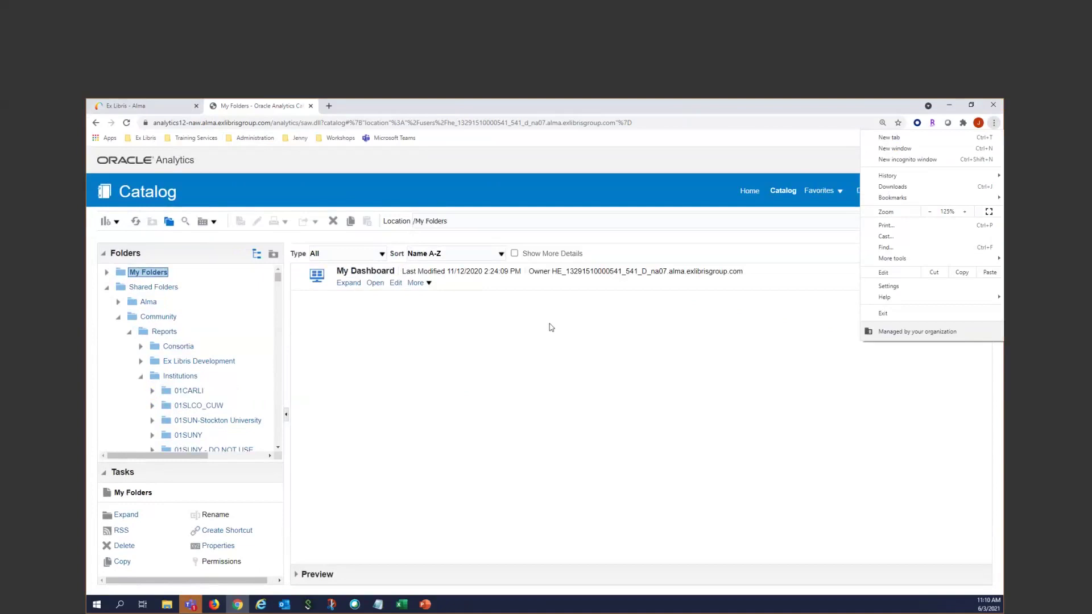
{"action": "left_click", "coordinate": [346, 108]}
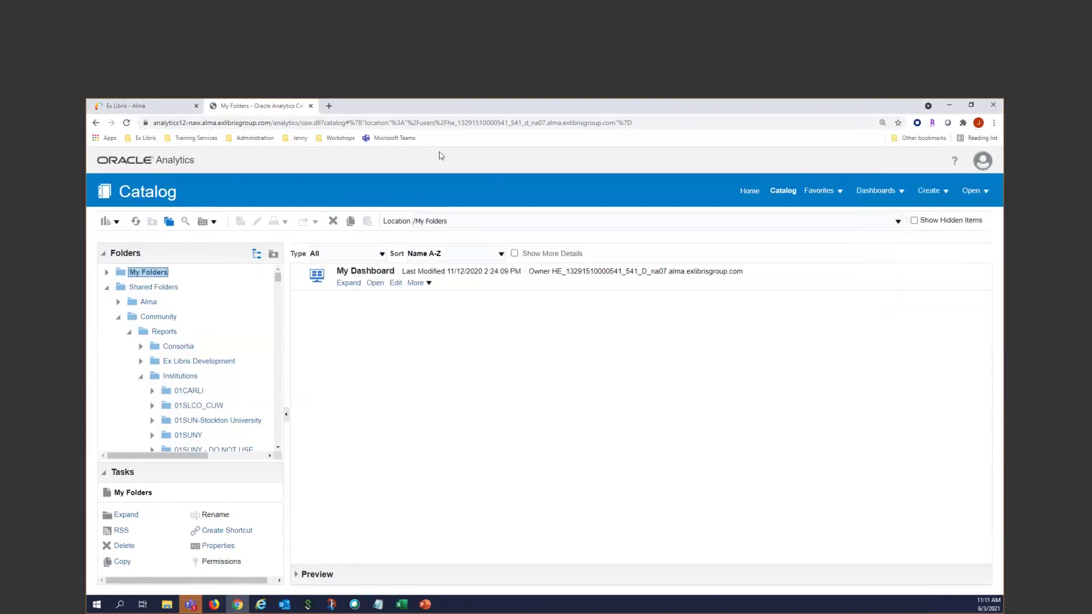
Collapse the Institutions folder and keep the subfolders of Community's Reports folder listed
{"action": "scroll", "coordinate": [187, 357], "scroll_direction": "down", "scroll_amount": 3}
{"action": "scroll", "coordinate": [188, 357], "scroll_direction": "up", "scroll_amount": 5}
{"action": "left_click", "coordinate": [141, 376]}
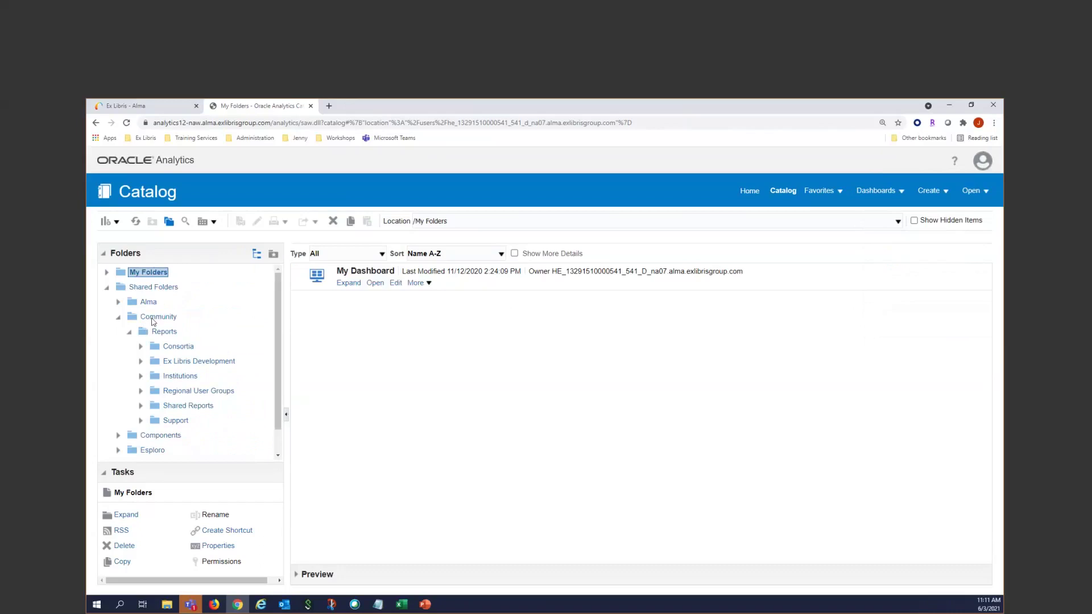
{"action": "left_click", "coordinate": [129, 331]}
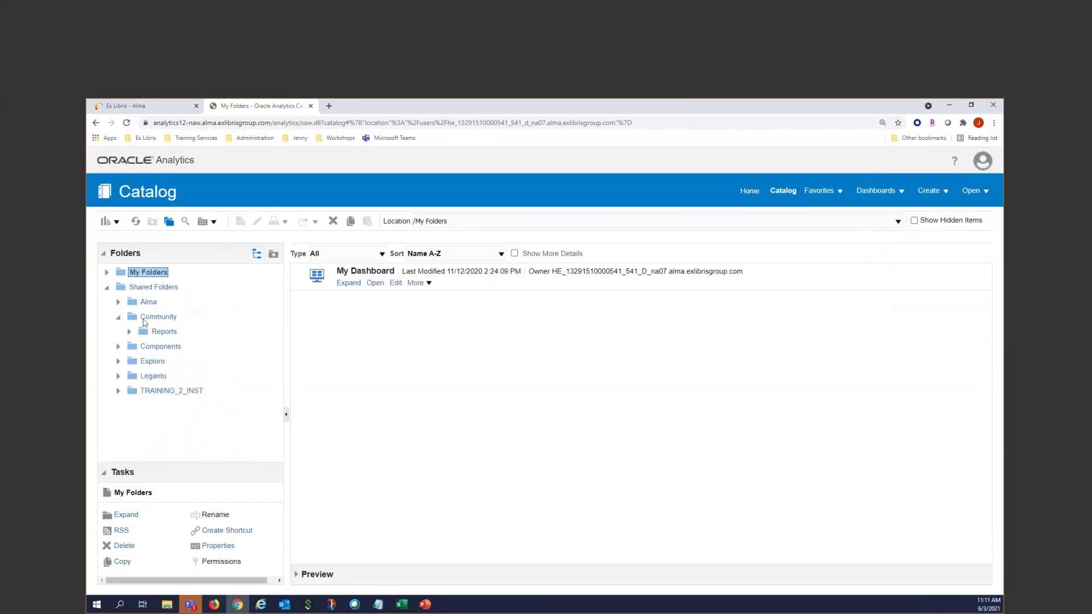
{"action": "left_click", "coordinate": [129, 332]}
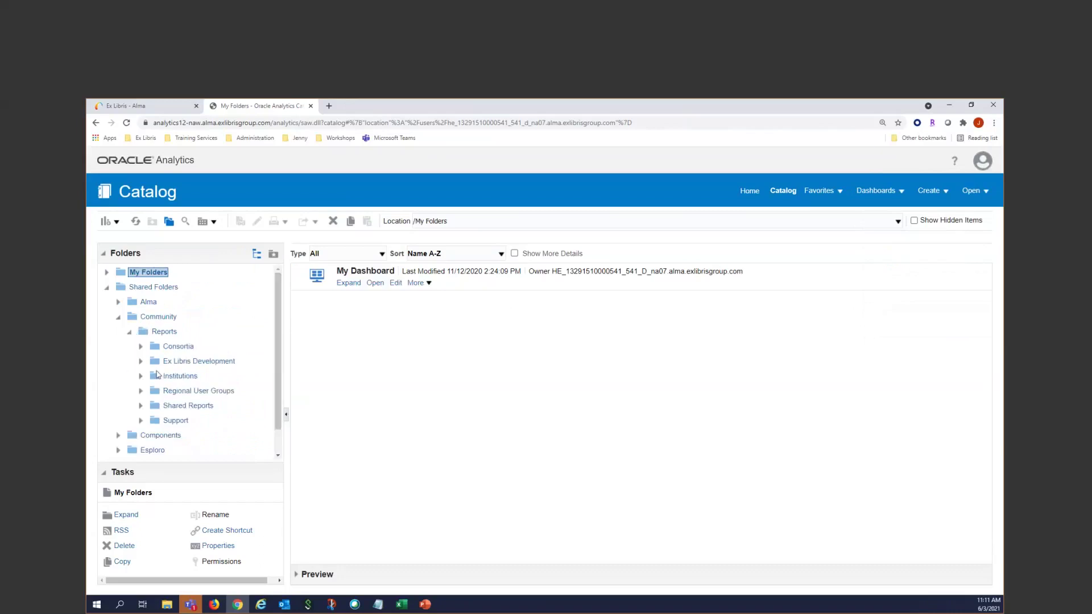
Browse the consortium folders in Consortia under Community's Reports, and look at the subfolders of TRAINING_2_INST, collapsing both folders again
{"action": "left_click", "coordinate": [141, 348]}
{"action": "scroll", "coordinate": [169, 375], "scroll_direction": "down", "scroll_amount": 5}
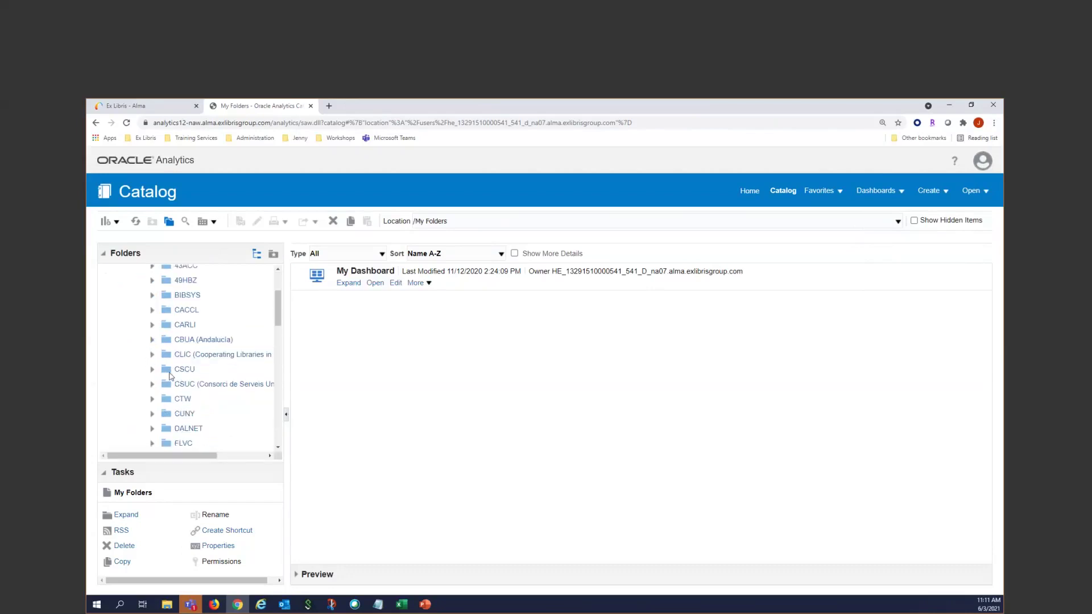
{"action": "scroll", "coordinate": [169, 375], "scroll_direction": "down", "scroll_amount": 2}
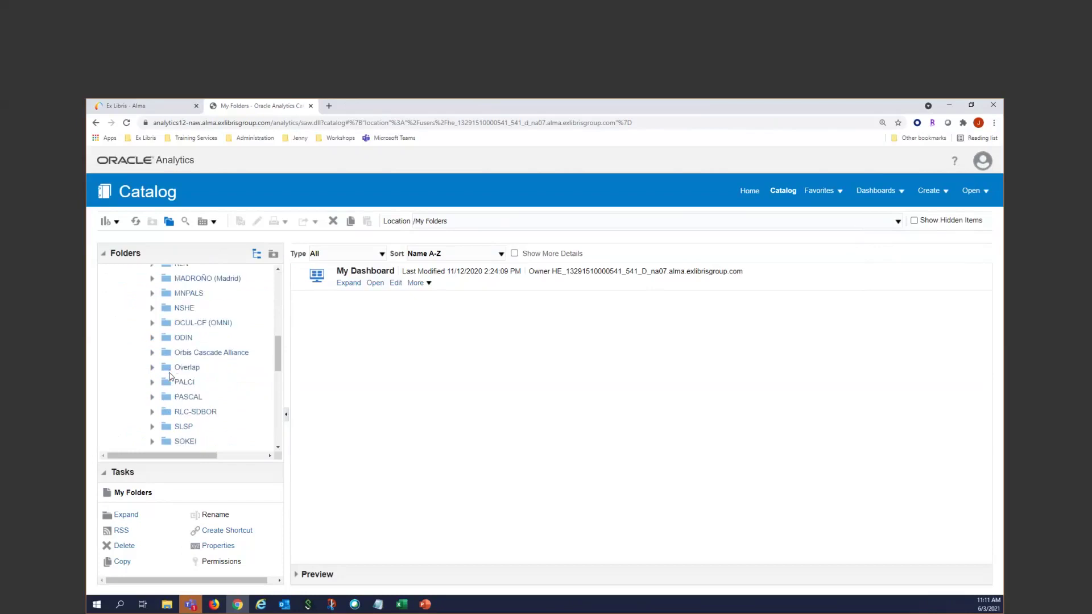
{"action": "scroll", "coordinate": [149, 322], "scroll_direction": "up", "scroll_amount": 7}
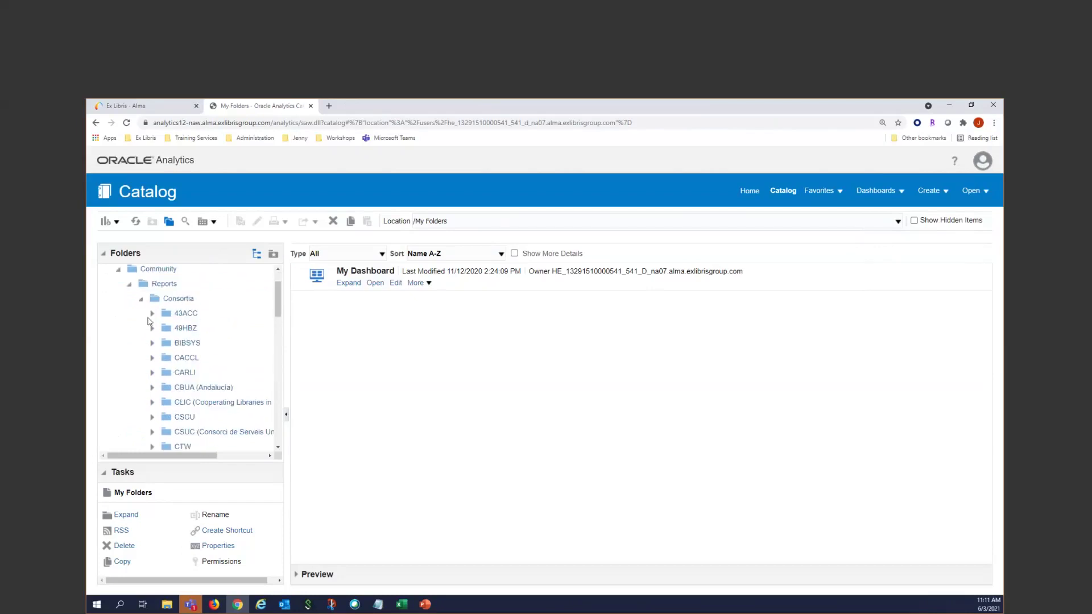
{"action": "left_click", "coordinate": [142, 300]}
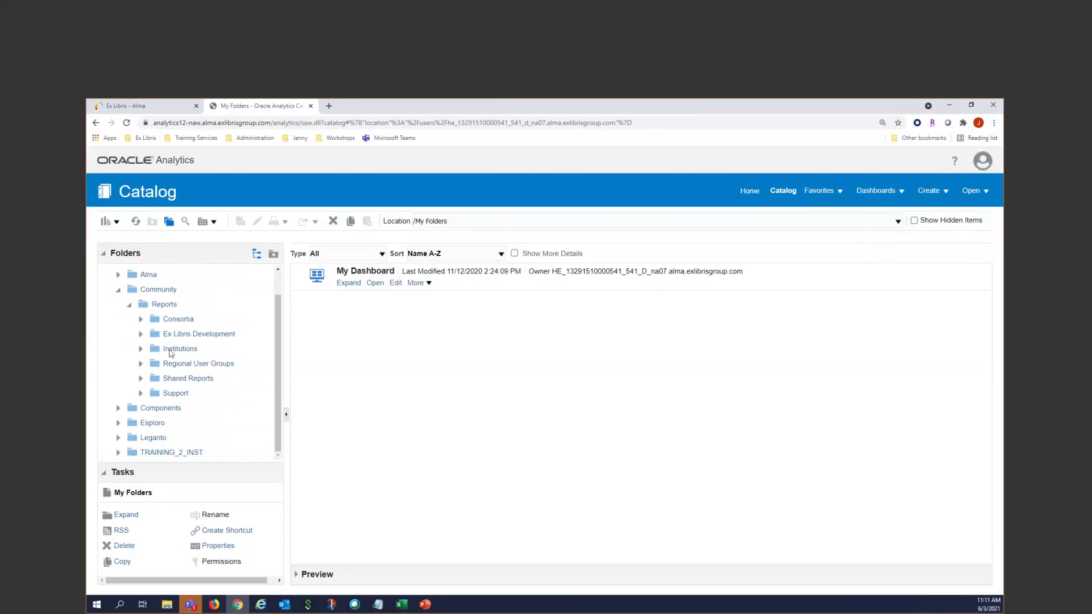
{"action": "left_click", "coordinate": [118, 454]}
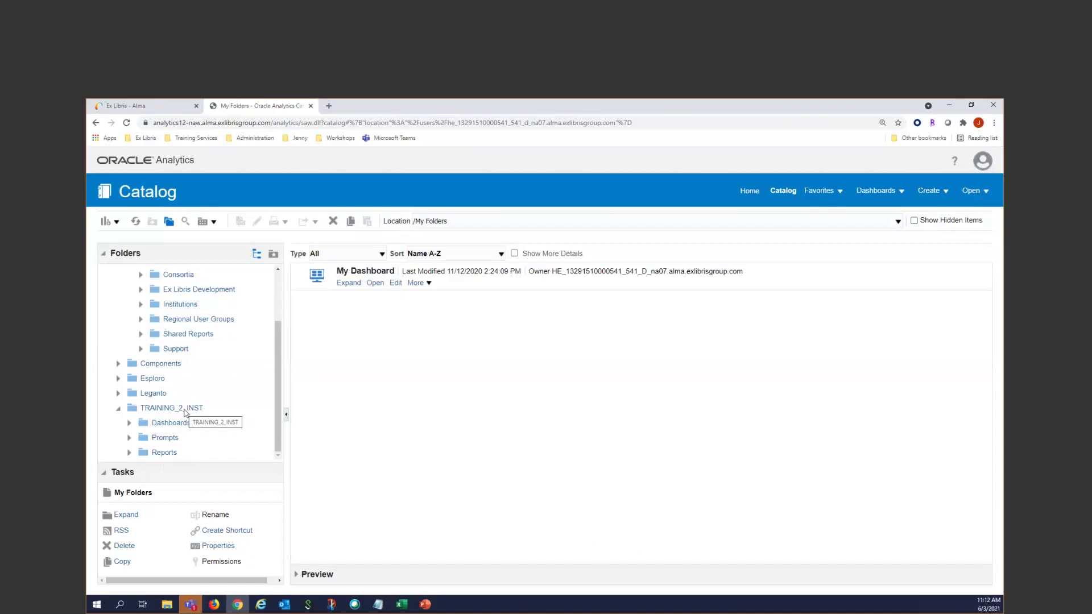
{"action": "left_click", "coordinate": [118, 408]}
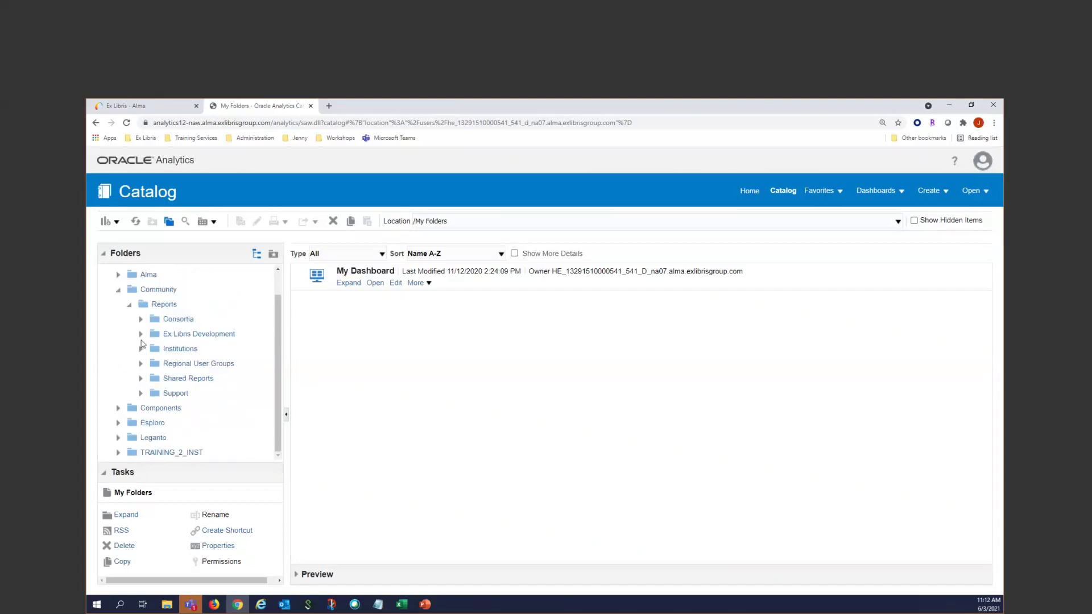
Find La Trobe University among the Institutions folders of Community's Reports and copy its Troubleshooting folder
{"action": "left_click", "coordinate": [140, 348]}
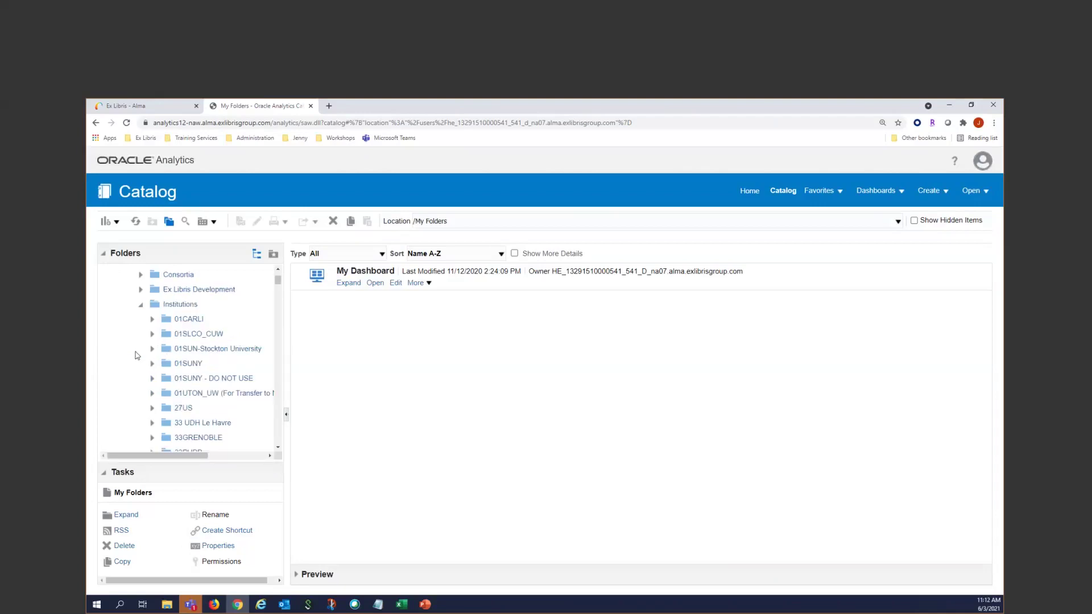
{"action": "scroll", "coordinate": [197, 356], "scroll_direction": "down", "scroll_amount": 10}
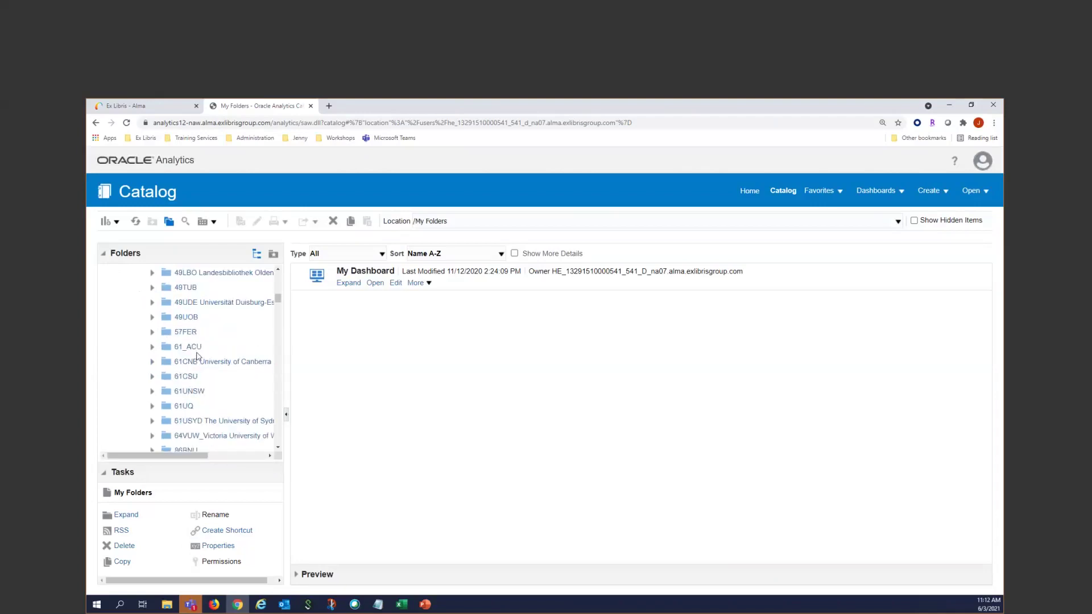
{"action": "scroll", "coordinate": [197, 356], "scroll_direction": "down", "scroll_amount": 3}
{"action": "scroll", "coordinate": [197, 356], "scroll_direction": "down", "scroll_amount": 2}
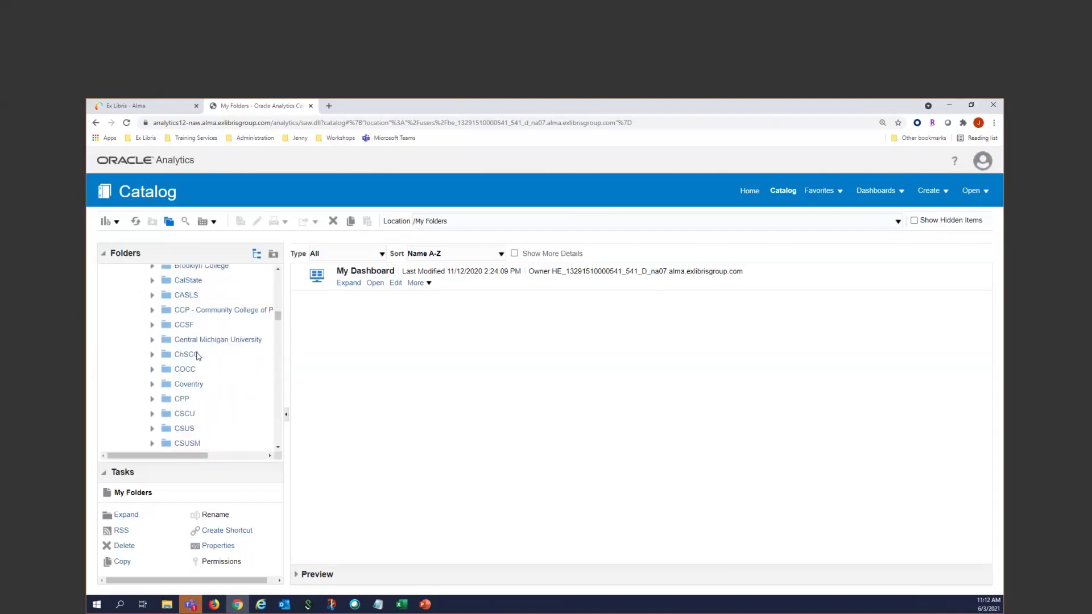
{"action": "scroll", "coordinate": [197, 356], "scroll_direction": "down", "scroll_amount": 12}
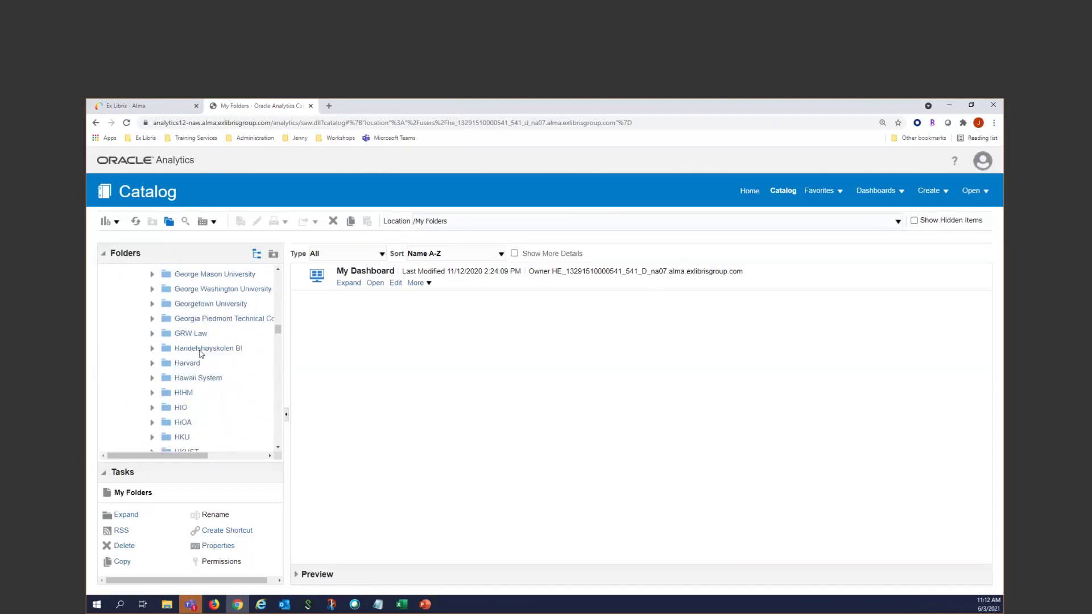
{"action": "scroll", "coordinate": [199, 355], "scroll_direction": "down", "scroll_amount": 6}
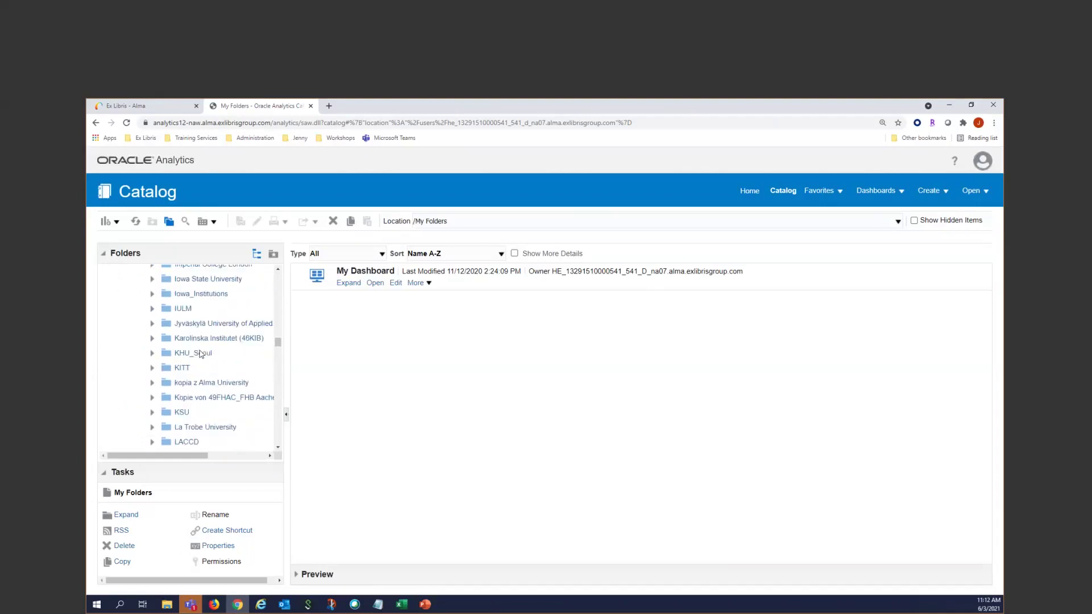
{"action": "scroll", "coordinate": [201, 355], "scroll_direction": "down", "scroll_amount": 2}
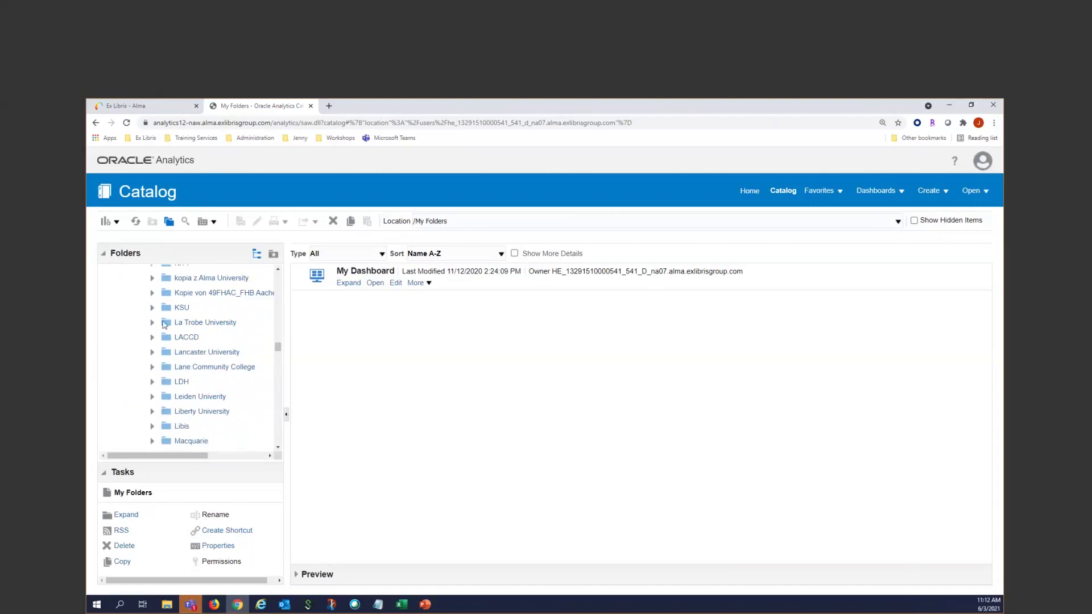
{"action": "left_click", "coordinate": [152, 324]}
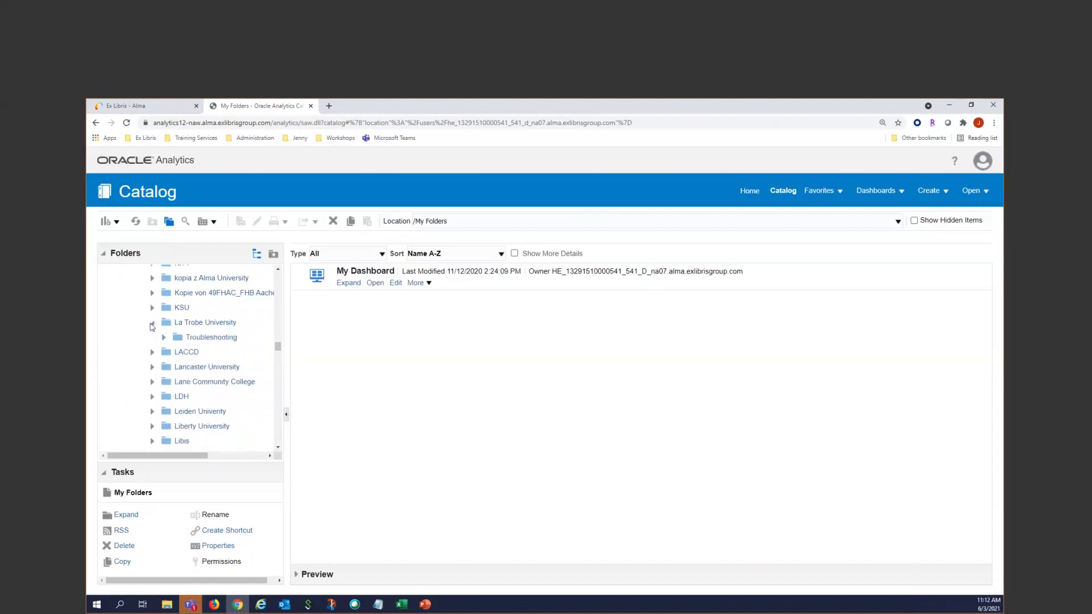
{"action": "left_click", "coordinate": [208, 338]}
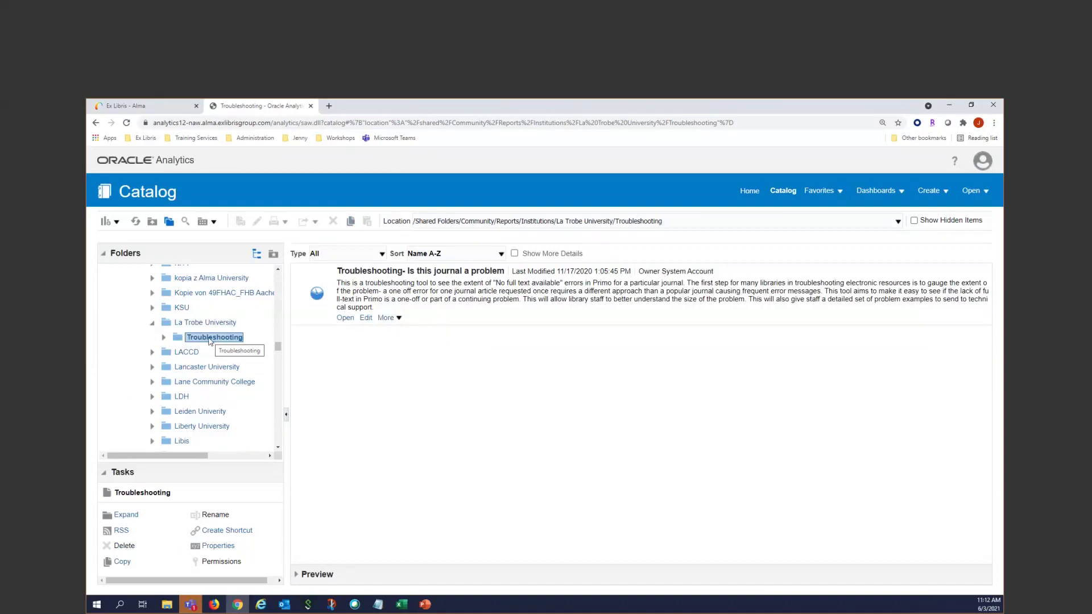
{"action": "left_click", "coordinate": [349, 223]}
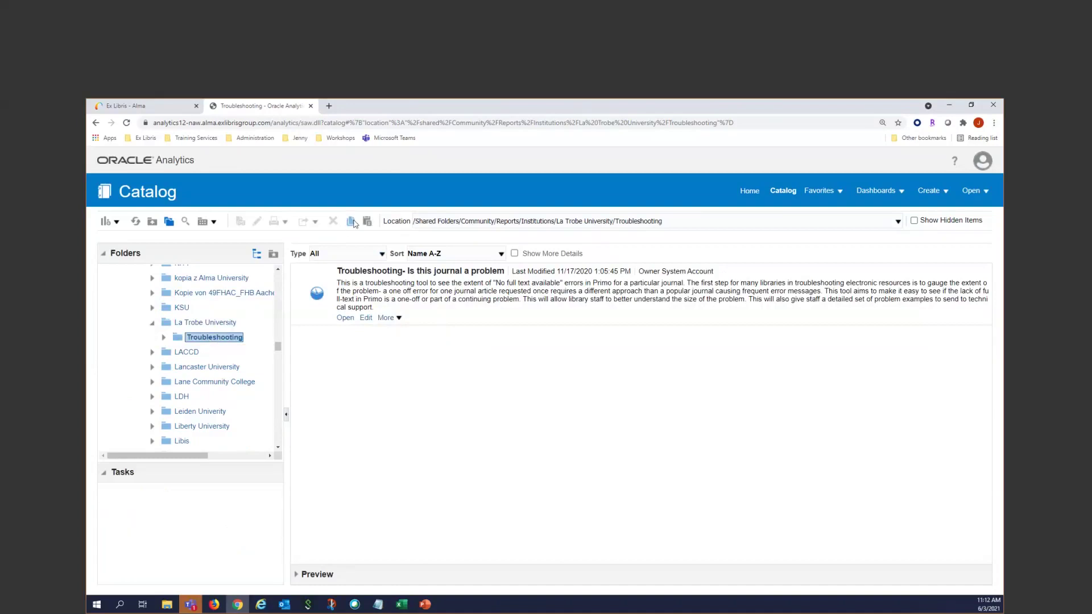
Collapse the Institutions folder and paste the copied Troubleshooting folder into My Folders
{"action": "scroll", "coordinate": [269, 377], "scroll_direction": "up", "scroll_amount": 15}
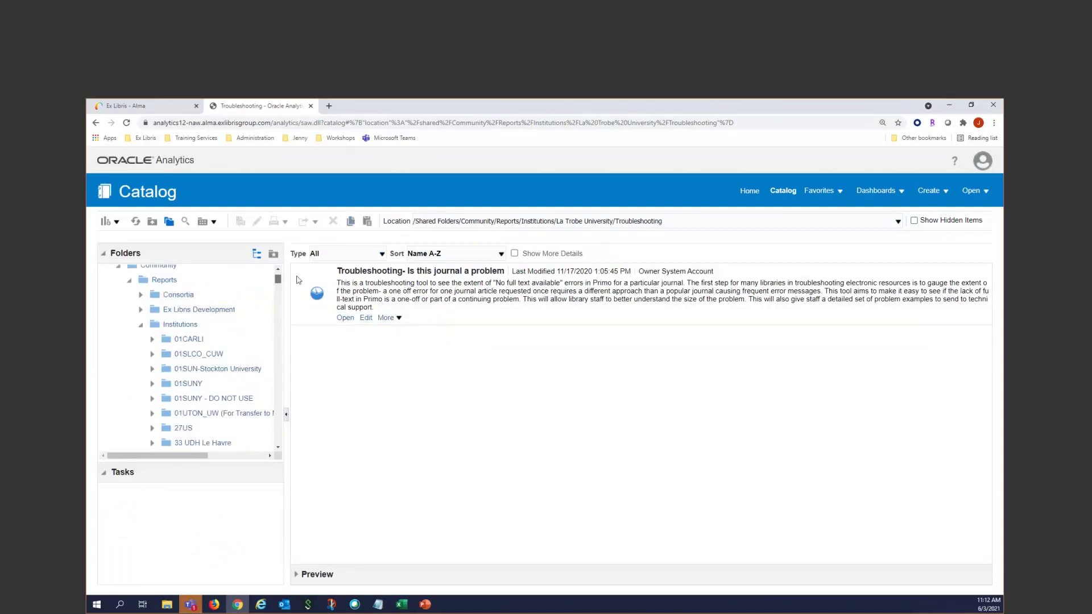
{"action": "left_click", "coordinate": [140, 376]}
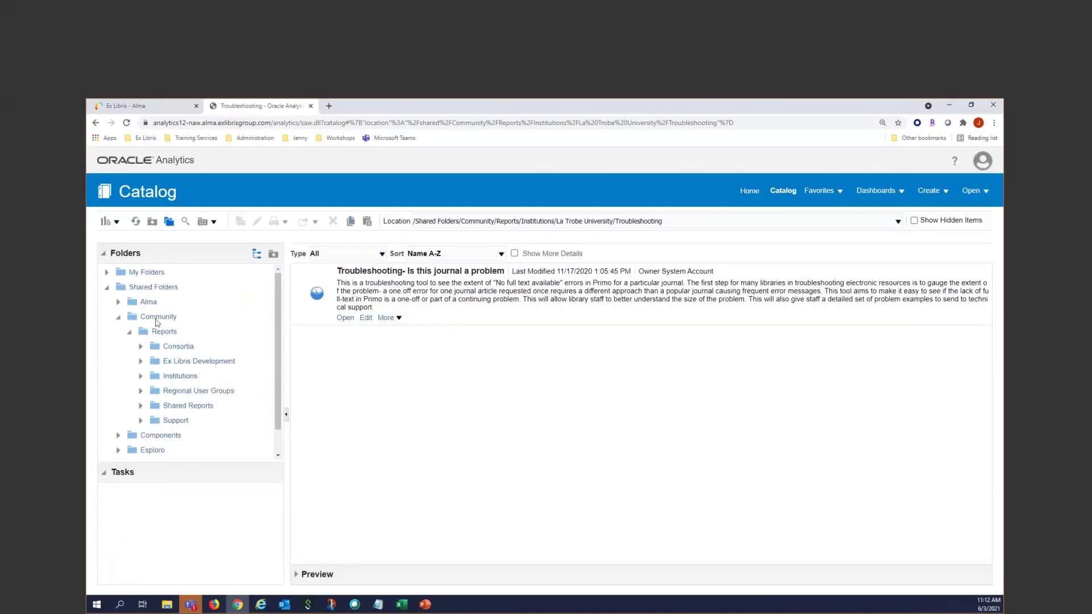
{"action": "left_click", "coordinate": [147, 274]}
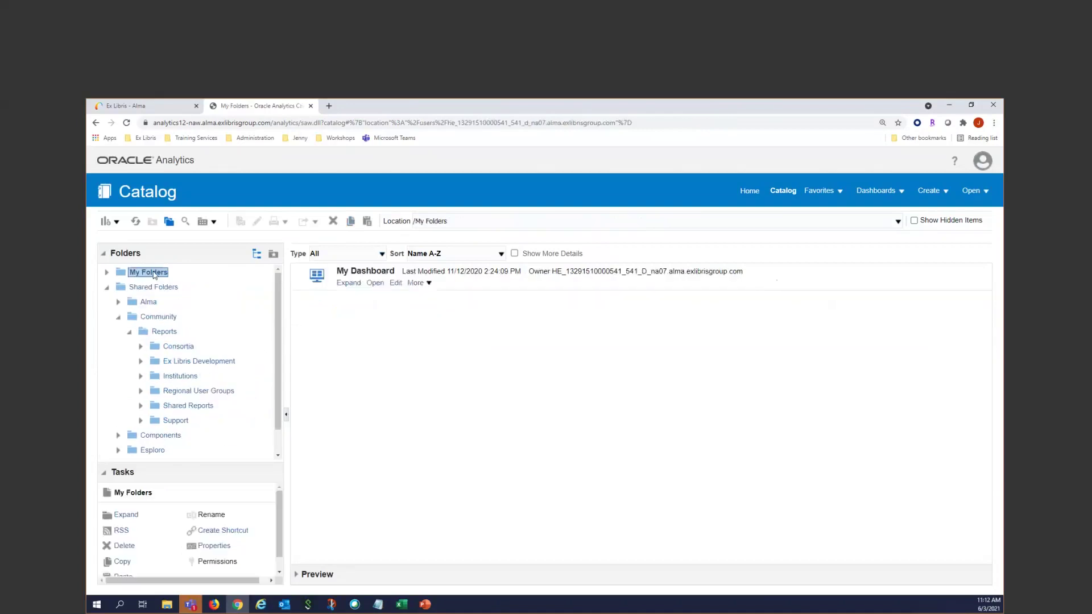
{"action": "right_click", "coordinate": [351, 316]}
{"action": "key", "text": "Escape"}
{"action": "right_click", "coordinate": [364, 320]}
{"action": "key", "text": "Escape"}
{"action": "left_click", "coordinate": [368, 220]}
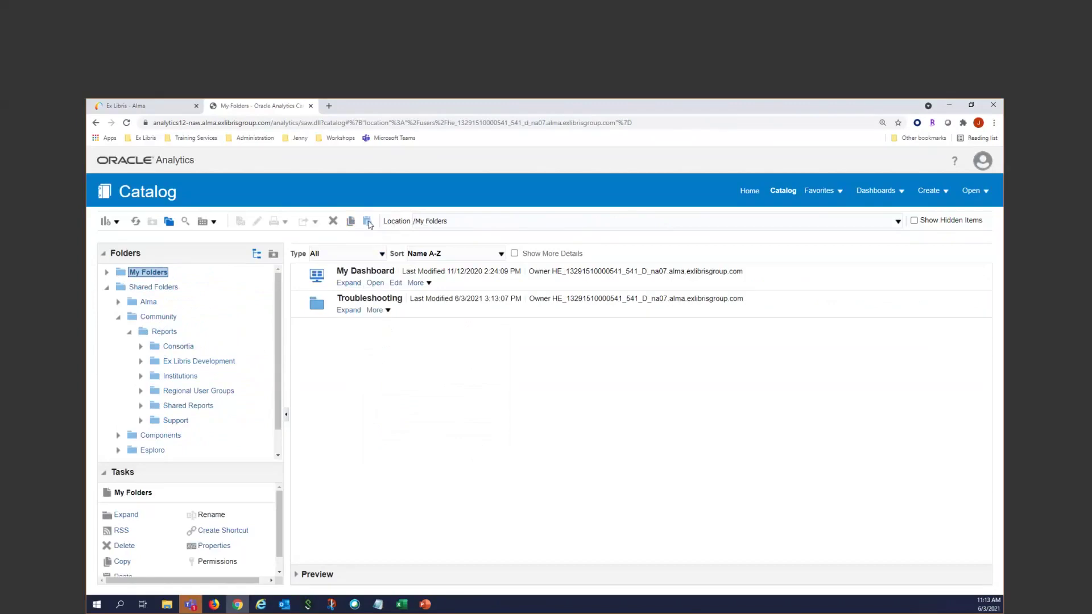
View the "Troubleshooting- Is this journal a problem" dashboard from My Folders' Troubleshooting folder, and return to the catalog with My Folders expanded
{"action": "left_click", "coordinate": [348, 311]}
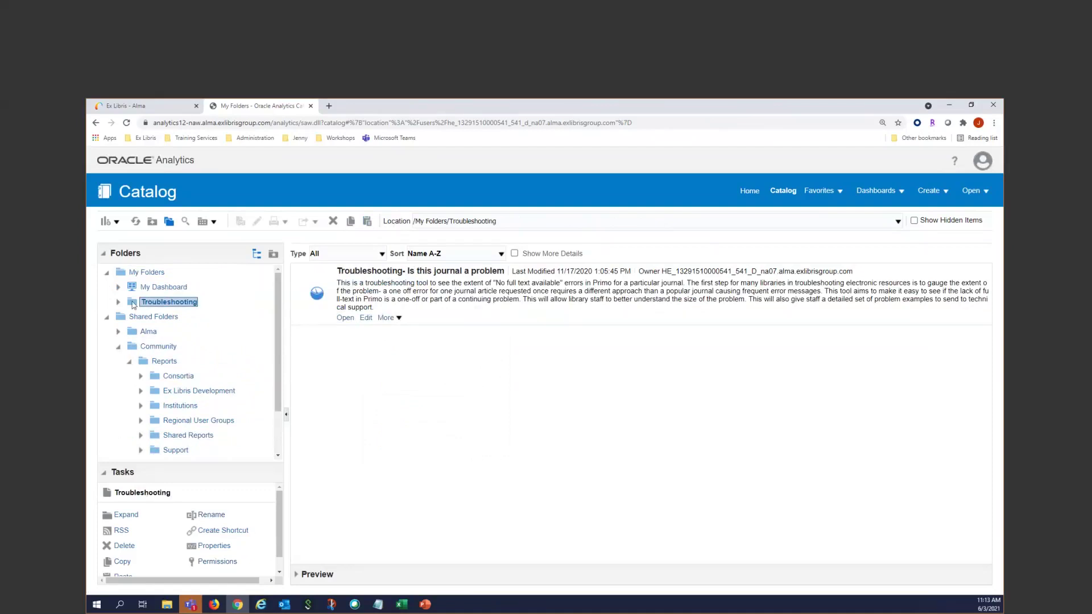
{"action": "left_click", "coordinate": [345, 319]}
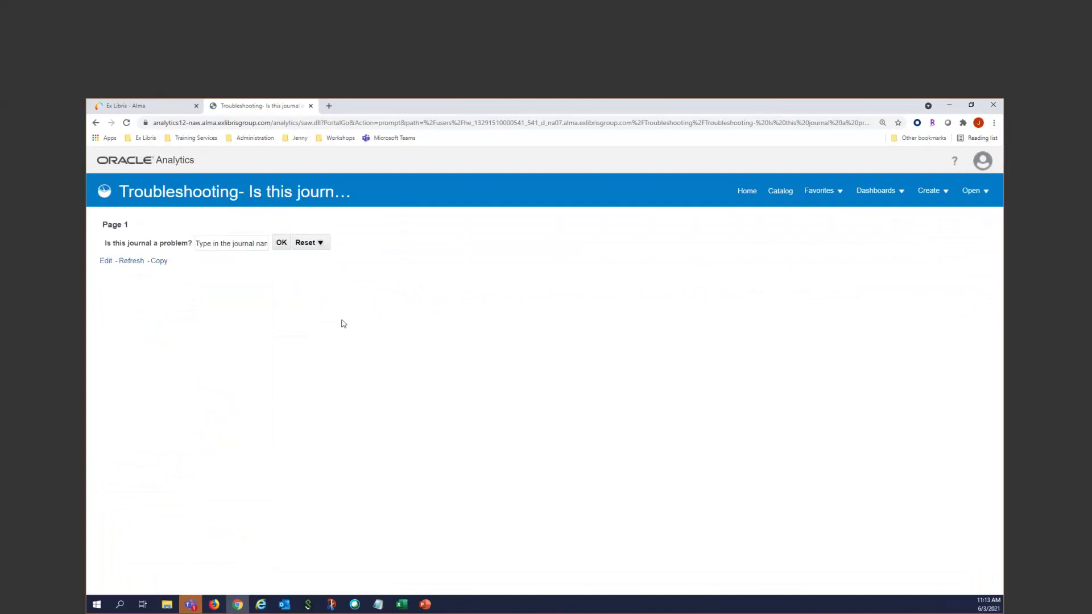
{"action": "left_click", "coordinate": [95, 123]}
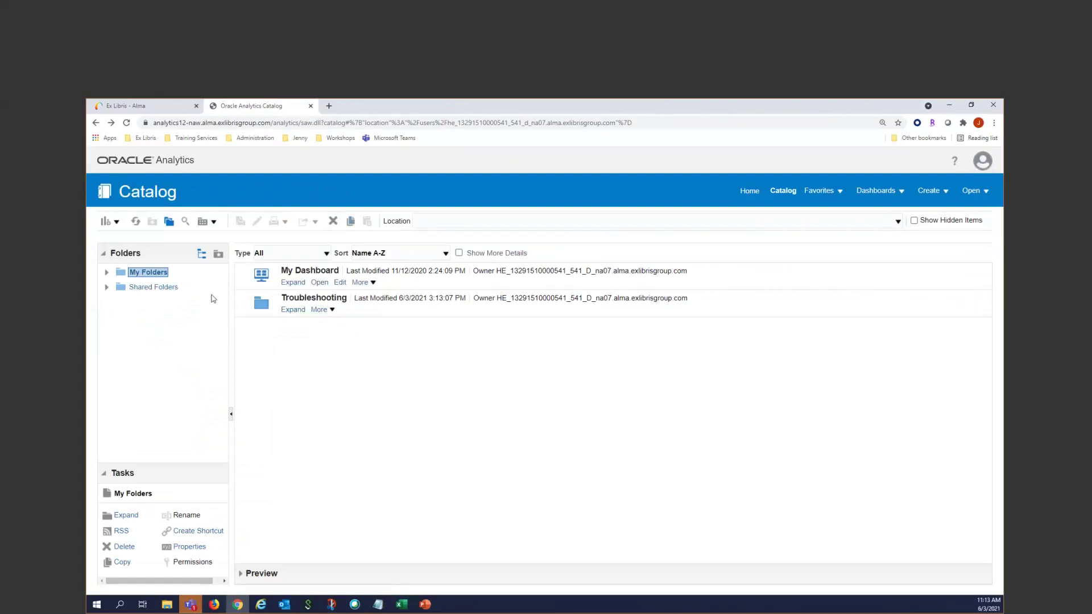
{"action": "left_click", "coordinate": [107, 273]}
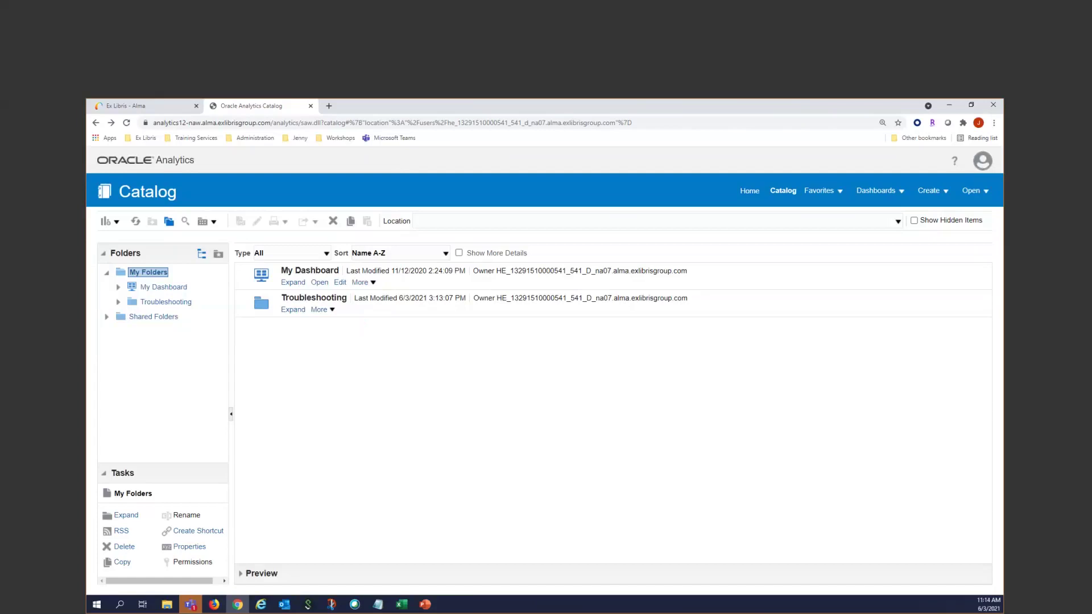
Switch to Alma and search all titles by keywords for "turtle"
{"action": "left_click", "coordinate": [120, 106]}
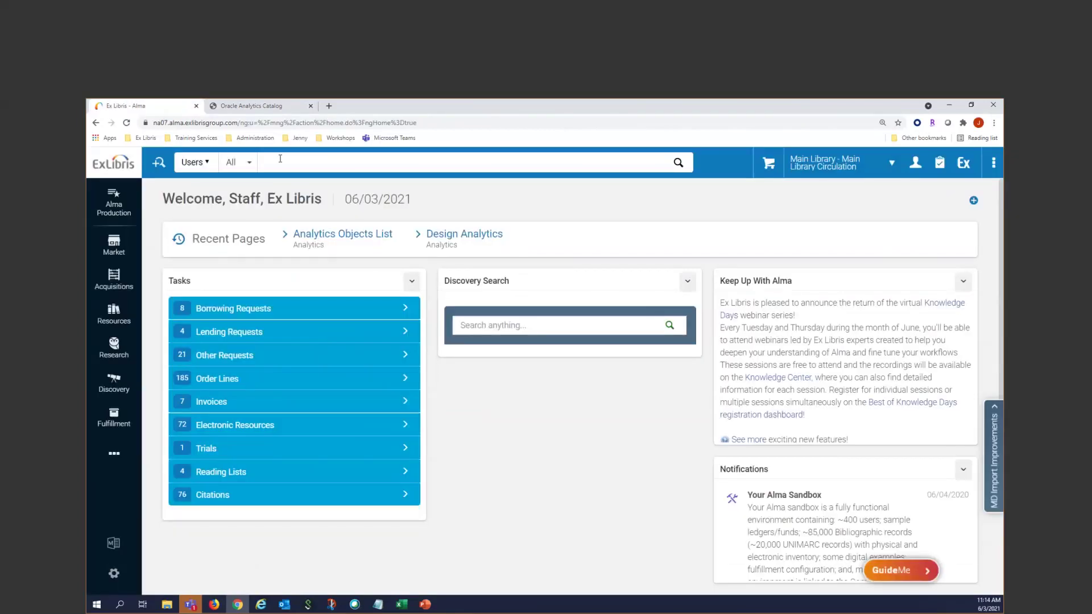
{"action": "left_click", "coordinate": [195, 162]}
{"action": "left_click", "coordinate": [283, 180]}
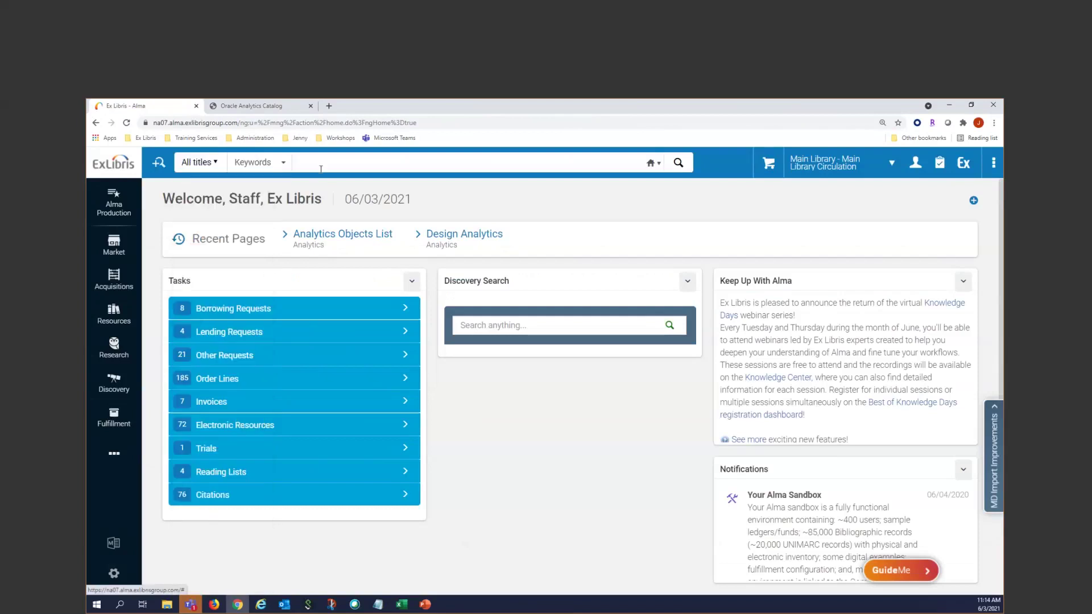
{"action": "left_click", "coordinate": [334, 162]}
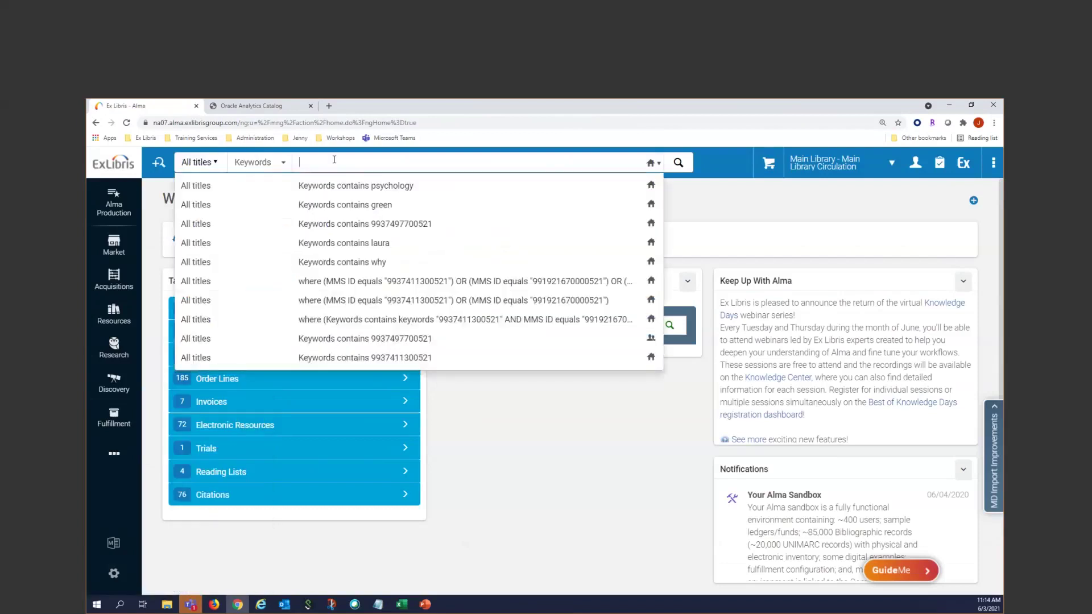
{"action": "type", "text": "turtle"}
{"action": "key", "text": "Return"}
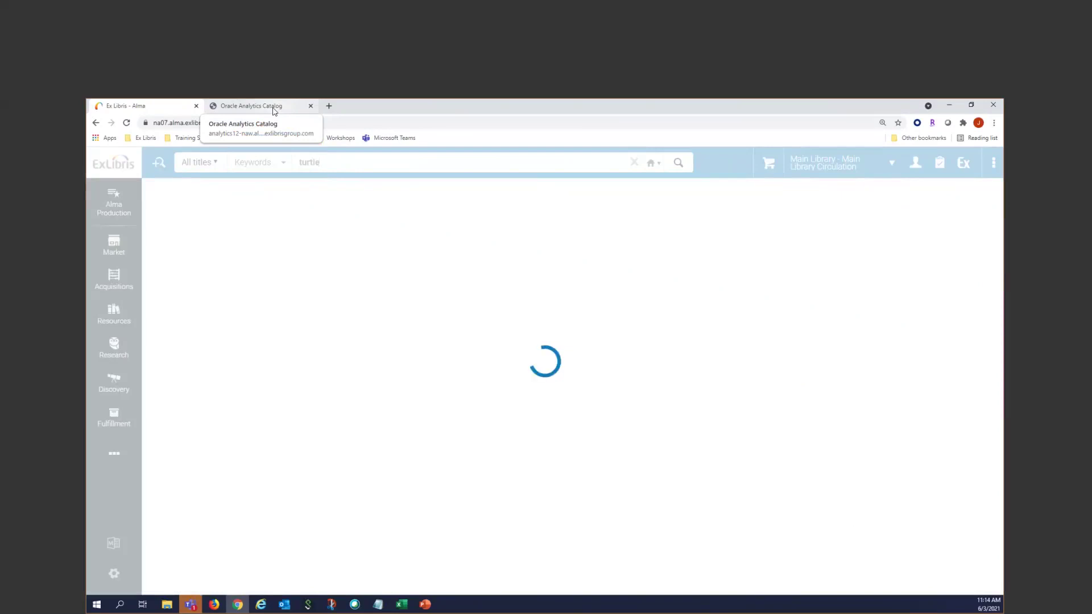
Open the bookmarked Ex Libris Knowledge Center home page in a new browser tab
{"action": "left_click", "coordinate": [329, 107]}
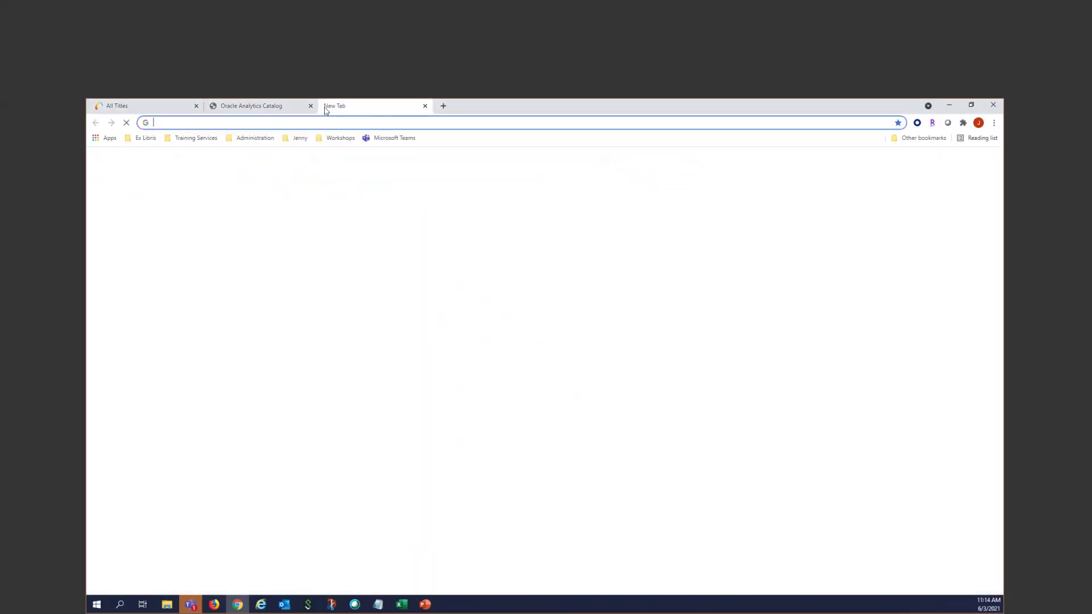
{"action": "left_click", "coordinate": [469, 296]}
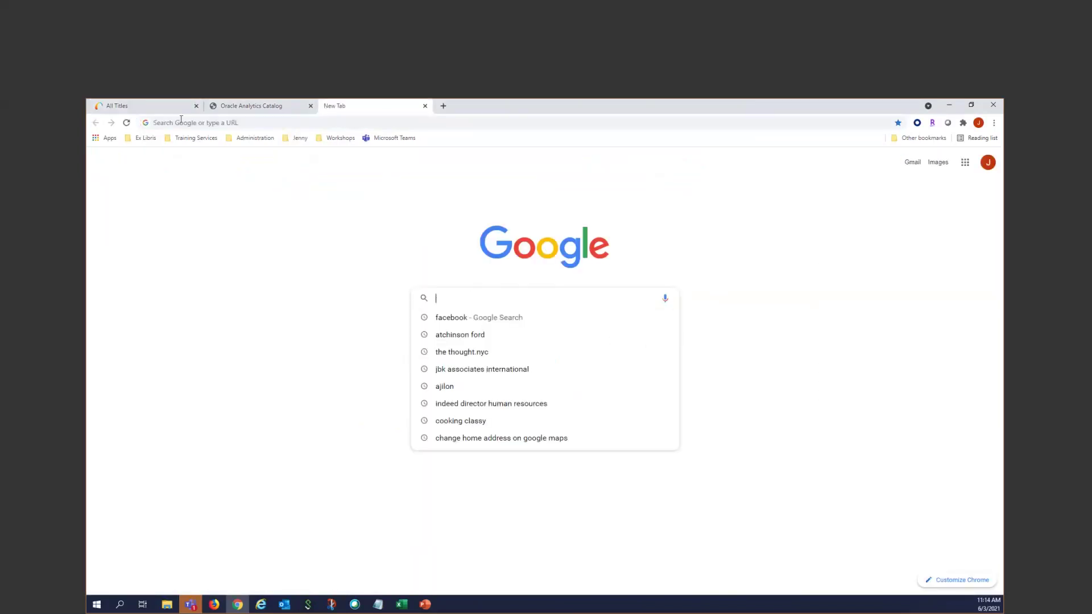
{"action": "left_click", "coordinate": [144, 141]}
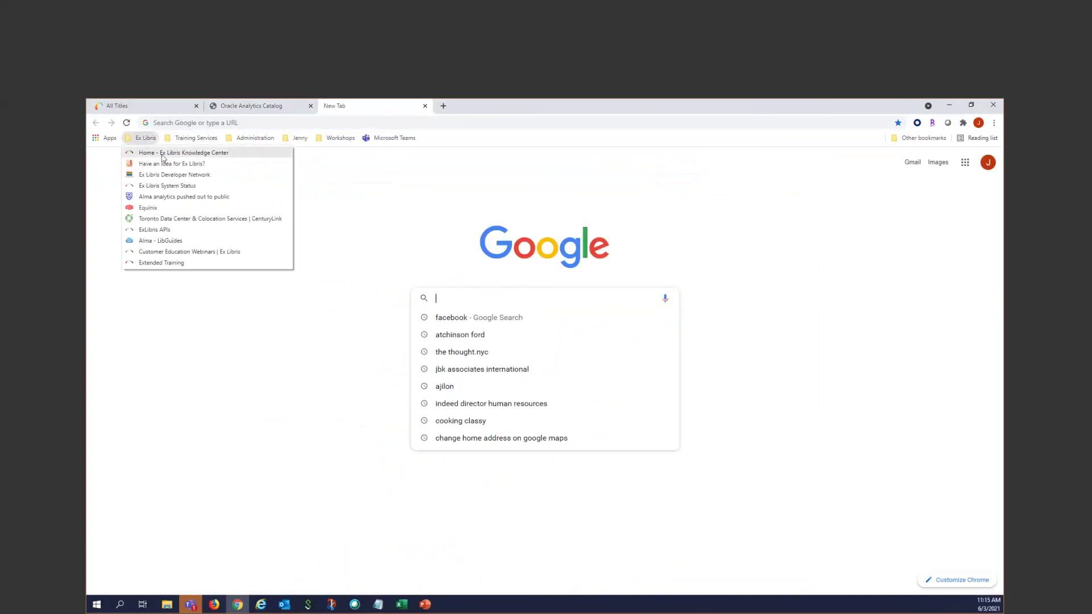
{"action": "left_click", "coordinate": [164, 154]}
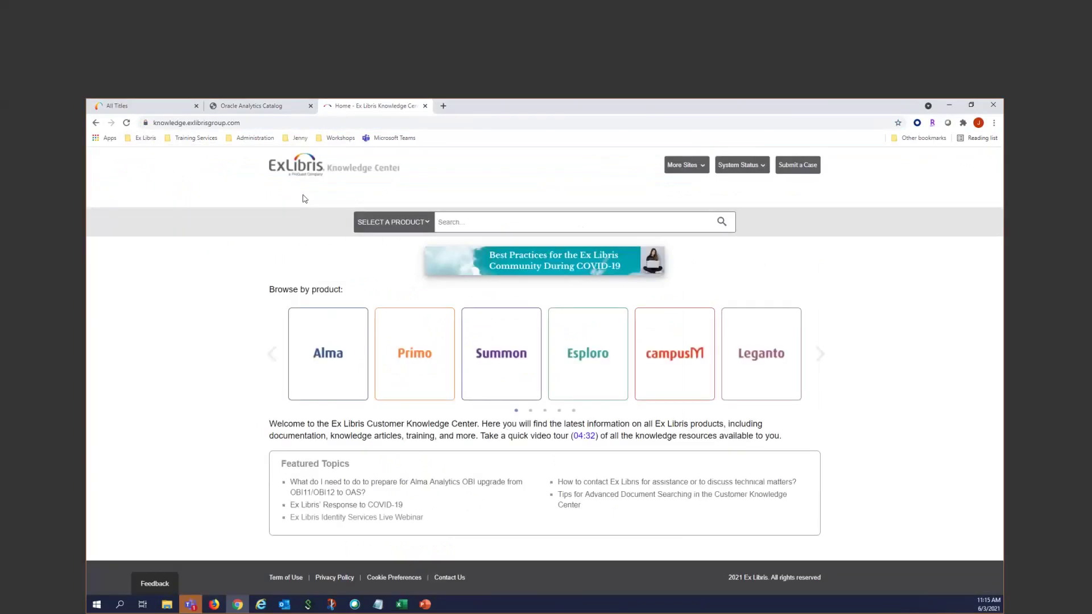
Go to Alma's Product Documentation in the Knowledge Center and show all topics of Alma Online Help (English)
{"action": "left_click", "coordinate": [319, 357]}
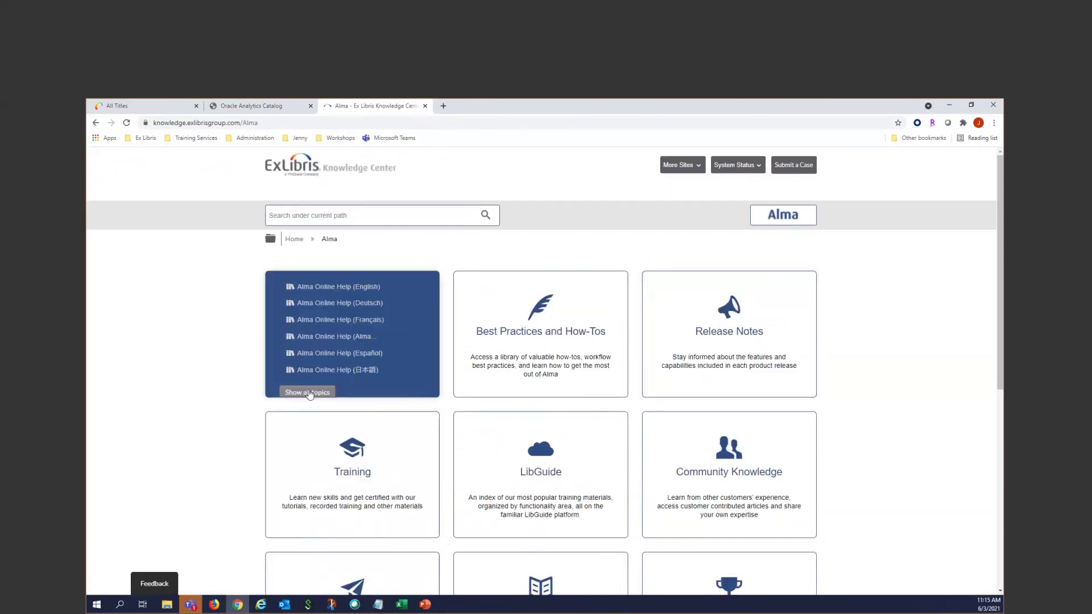
{"action": "left_click", "coordinate": [310, 393]}
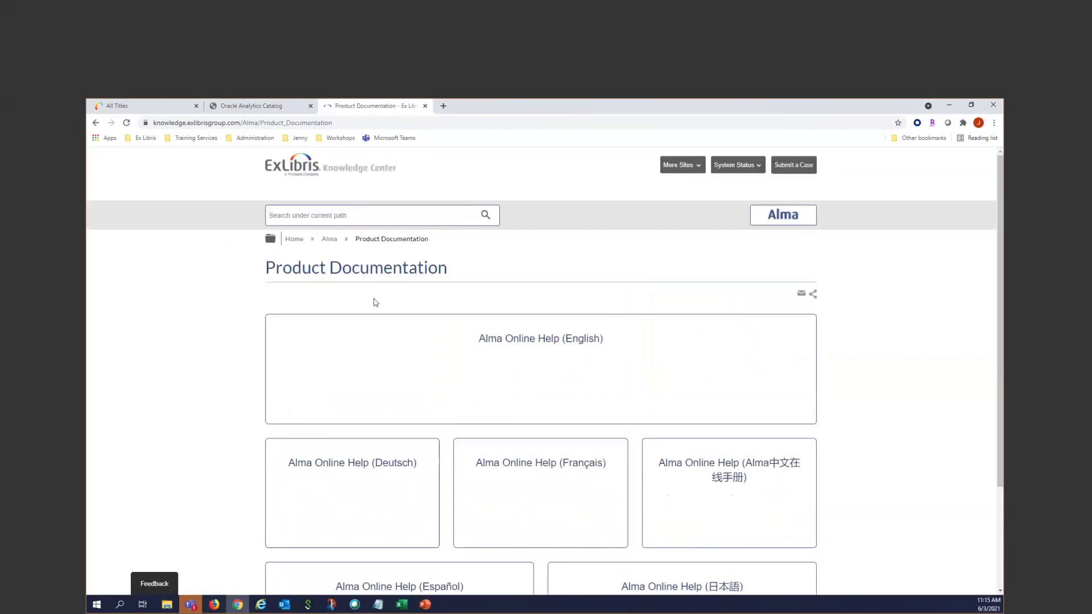
{"action": "mouse_move", "coordinate": [541, 347]}
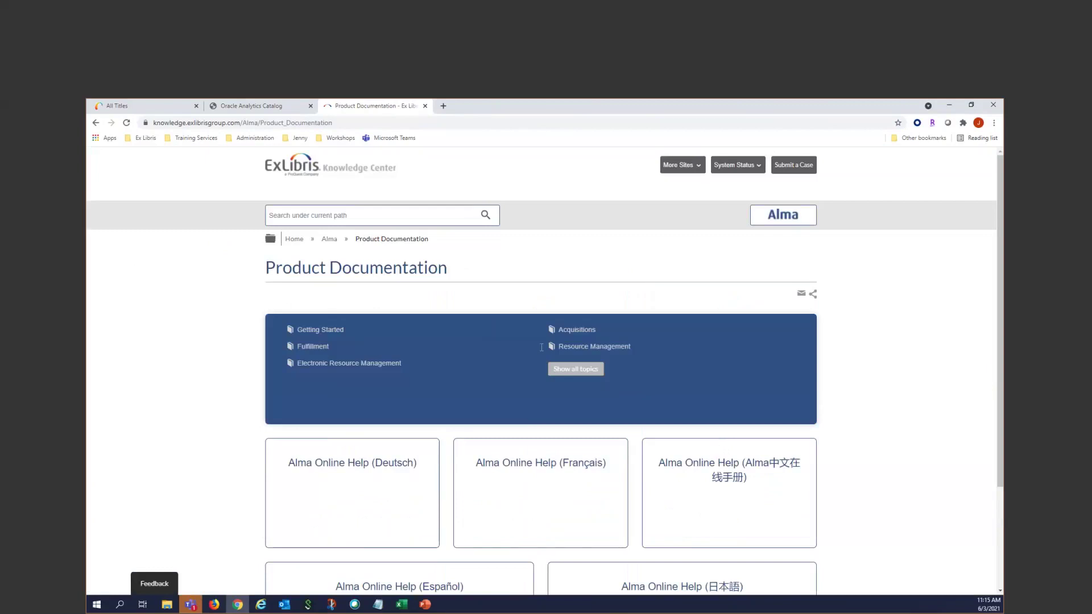
{"action": "left_click", "coordinate": [576, 370]}
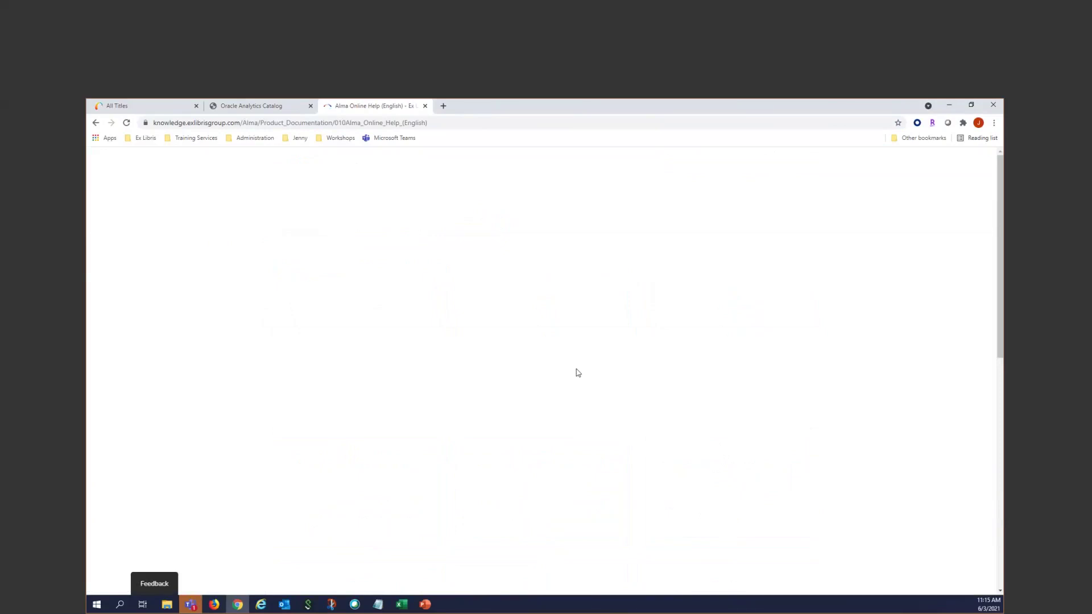
Open the Analytics section of Alma Online Help (English), and close the Knowledge Center tab
{"action": "scroll", "coordinate": [909, 453], "scroll_direction": "down", "scroll_amount": 2}
{"action": "scroll", "coordinate": [912, 454], "scroll_direction": "down", "scroll_amount": 4}
{"action": "mouse_move", "coordinate": [711, 441]}
{"action": "left_click", "coordinate": [684, 455]}
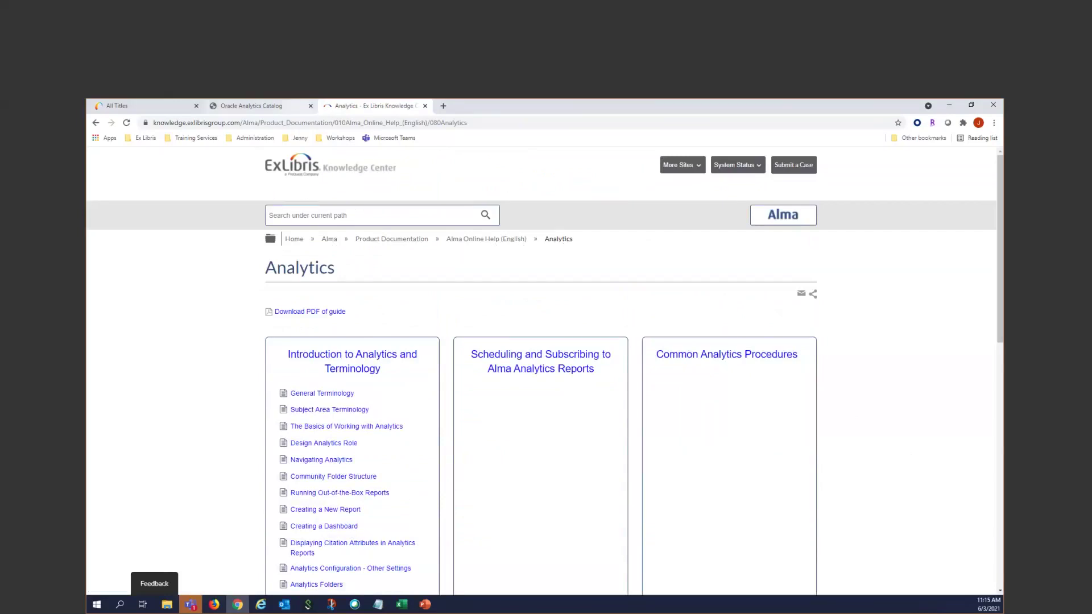
{"action": "left_click", "coordinate": [425, 106]}
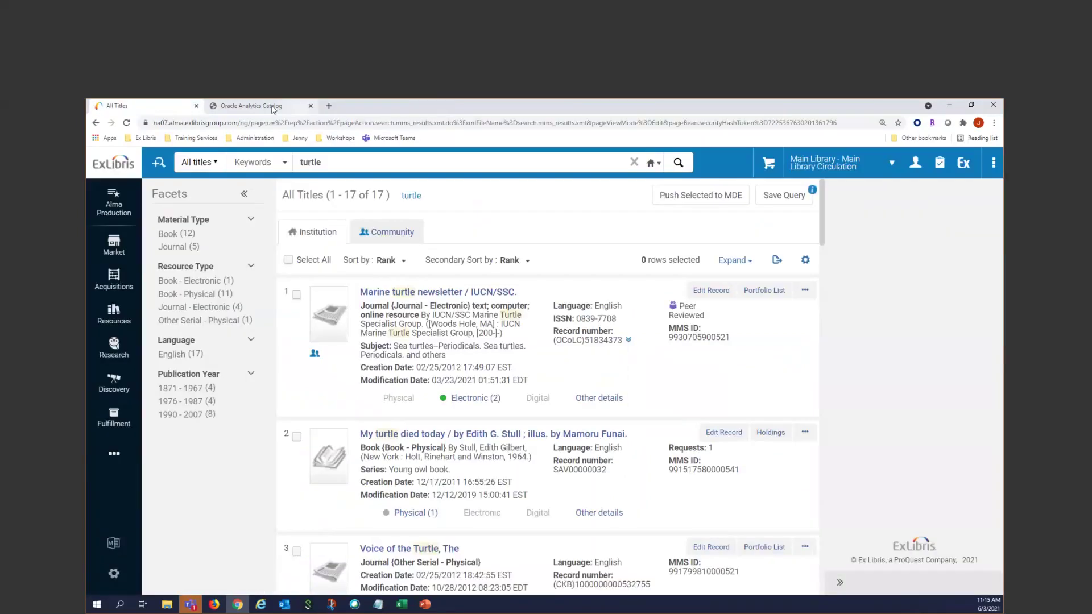
Return to the Oracle Analytics catalog and list the reports in Shared Folders > Alma > Acquisitions > Reports
{"action": "left_click", "coordinate": [269, 107]}
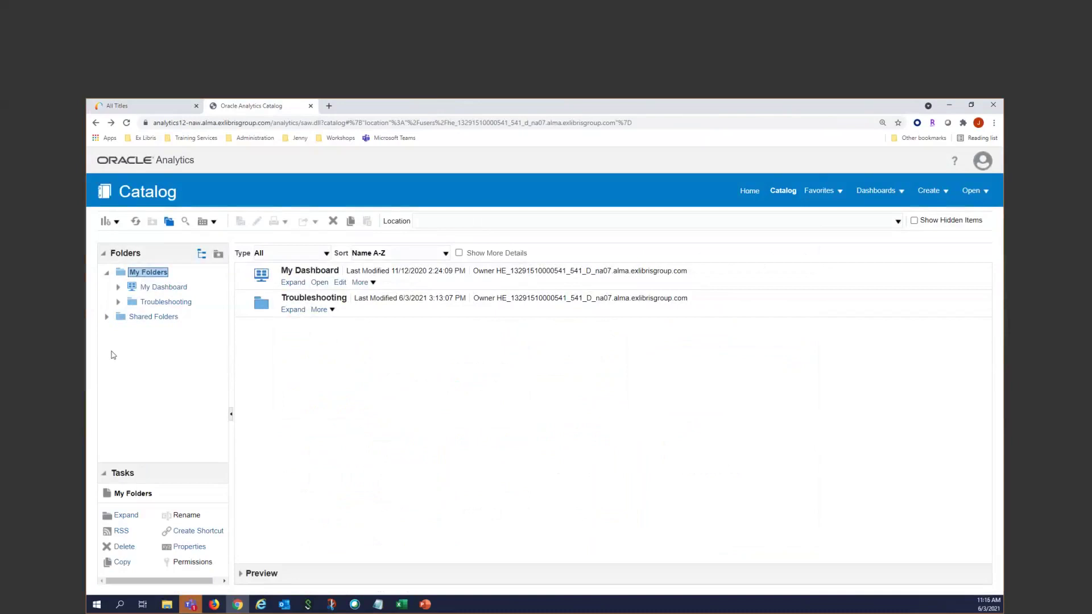
{"action": "left_click", "coordinate": [107, 273]}
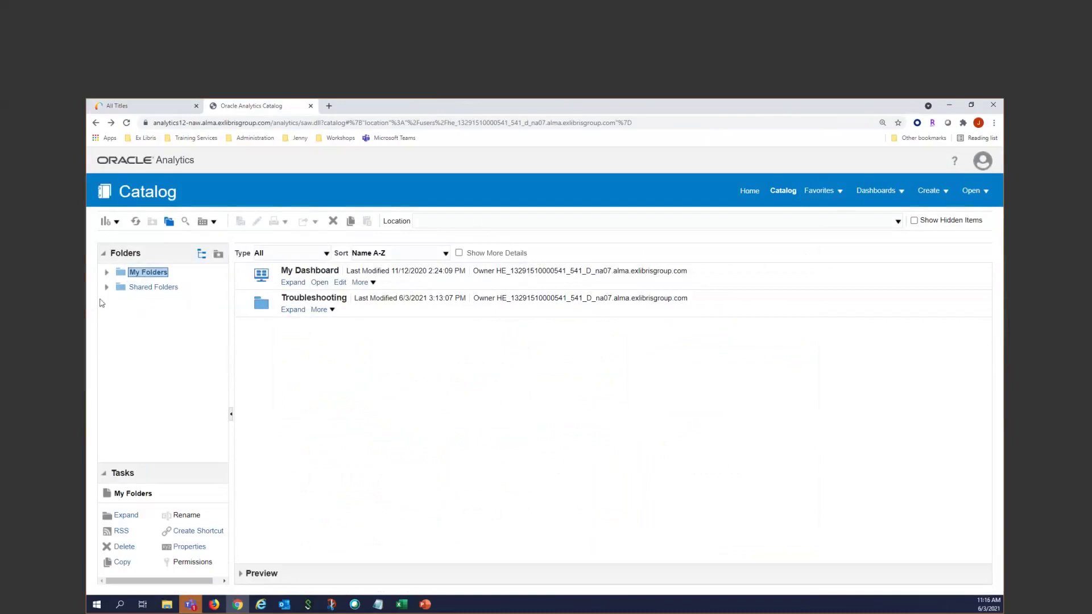
{"action": "left_click", "coordinate": [107, 288]}
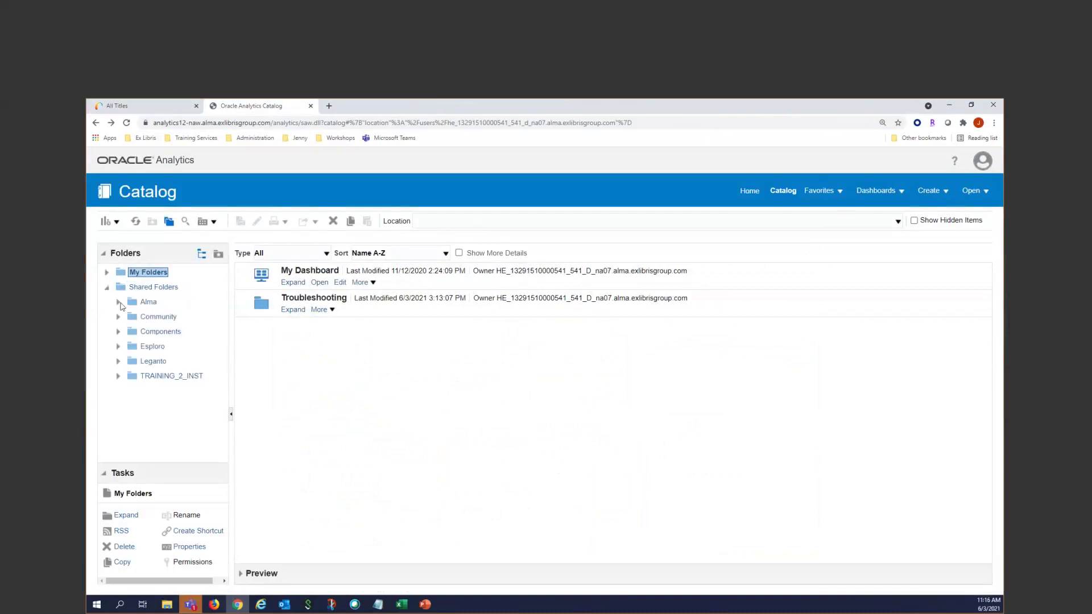
{"action": "left_click", "coordinate": [119, 302]}
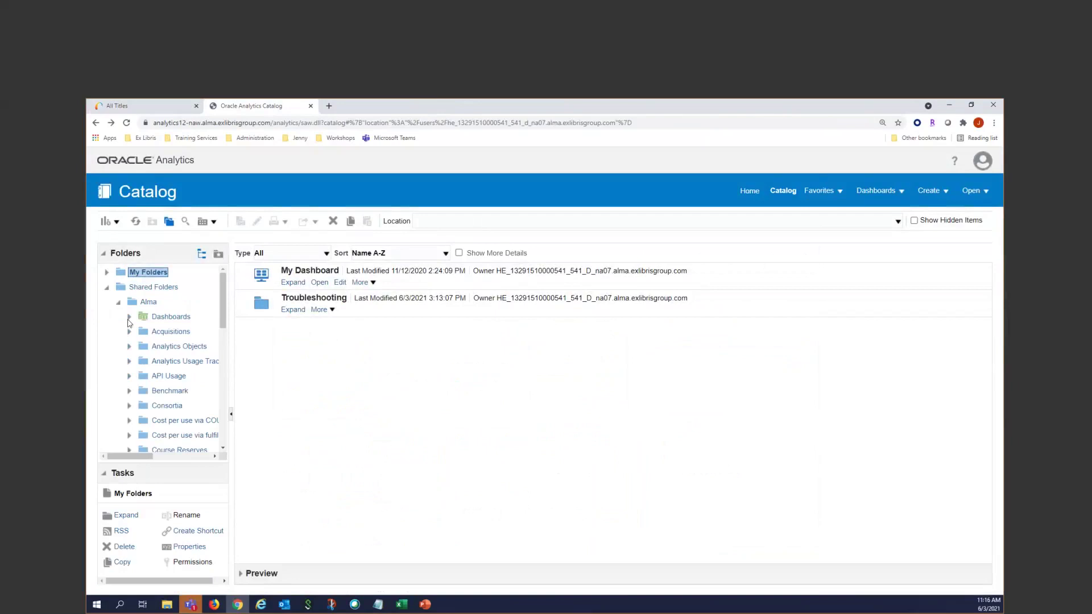
{"action": "left_click", "coordinate": [156, 332]}
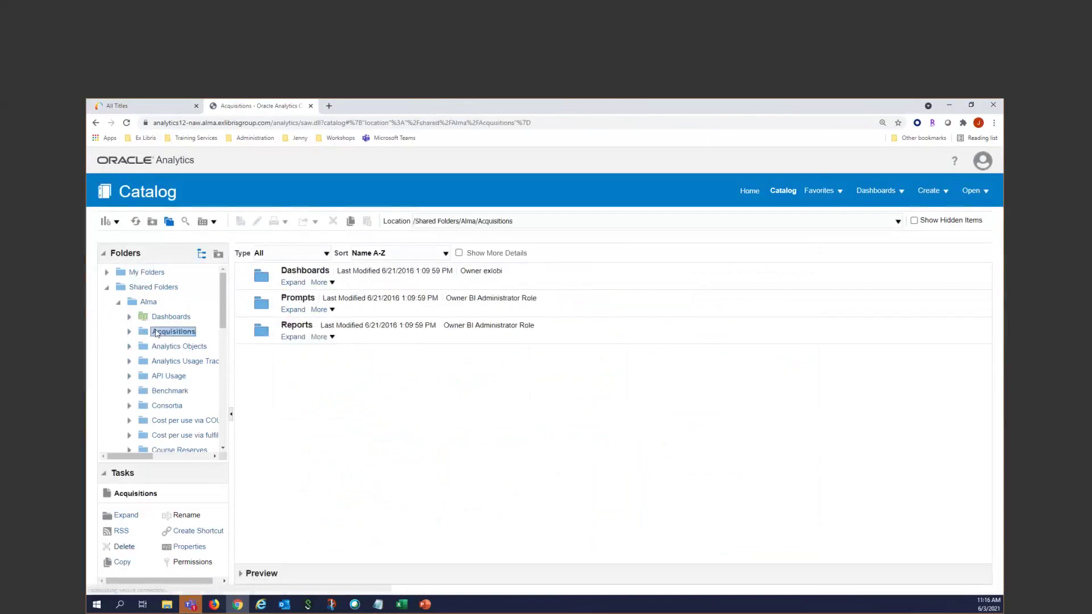
{"action": "left_click", "coordinate": [130, 332]}
{"action": "left_click", "coordinate": [178, 379]}
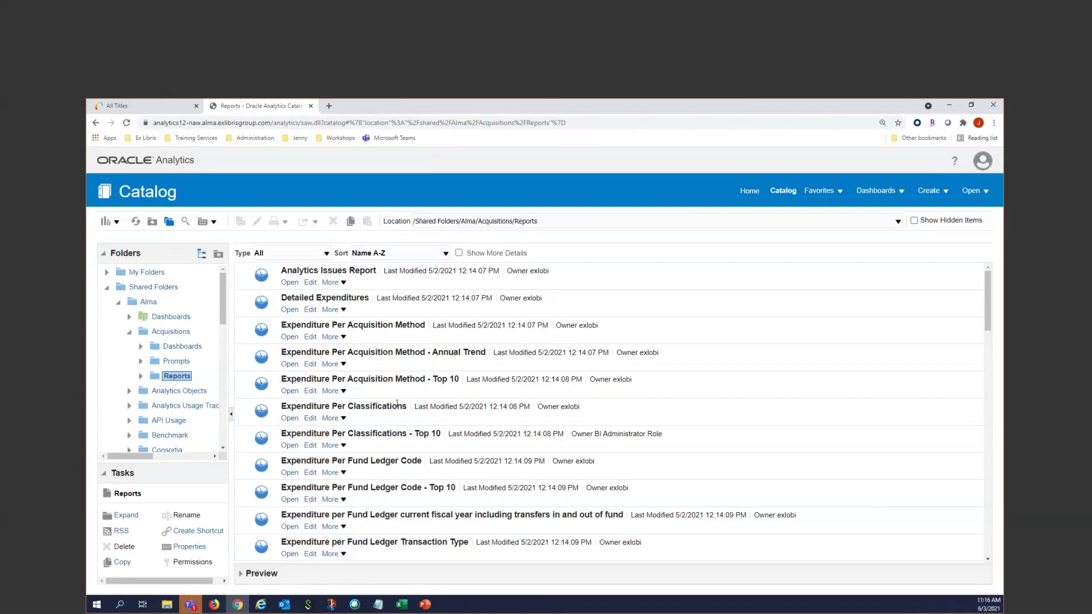
Run the Expenditure Per Classifications report and look at the individual classifications under Classifications Total
{"action": "left_click", "coordinate": [289, 418]}
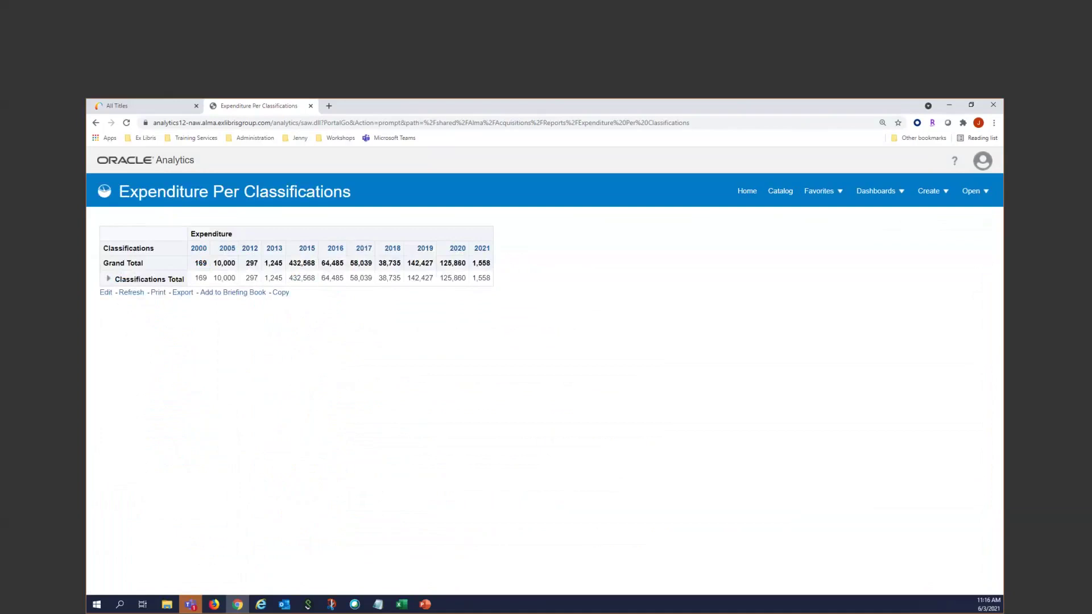
{"action": "left_click", "coordinate": [109, 280]}
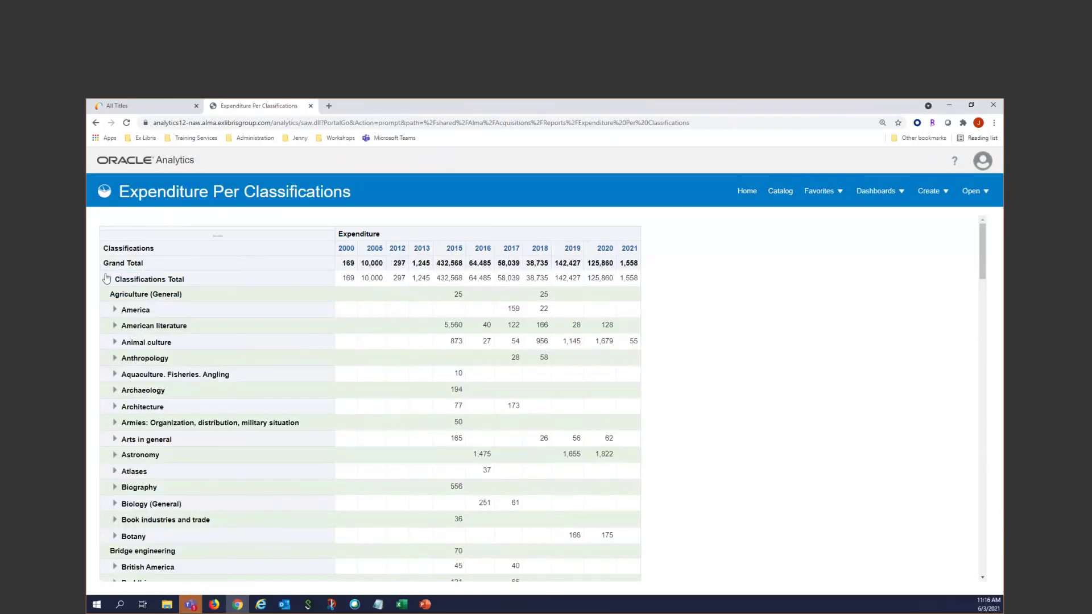
{"action": "left_click", "coordinate": [111, 279]}
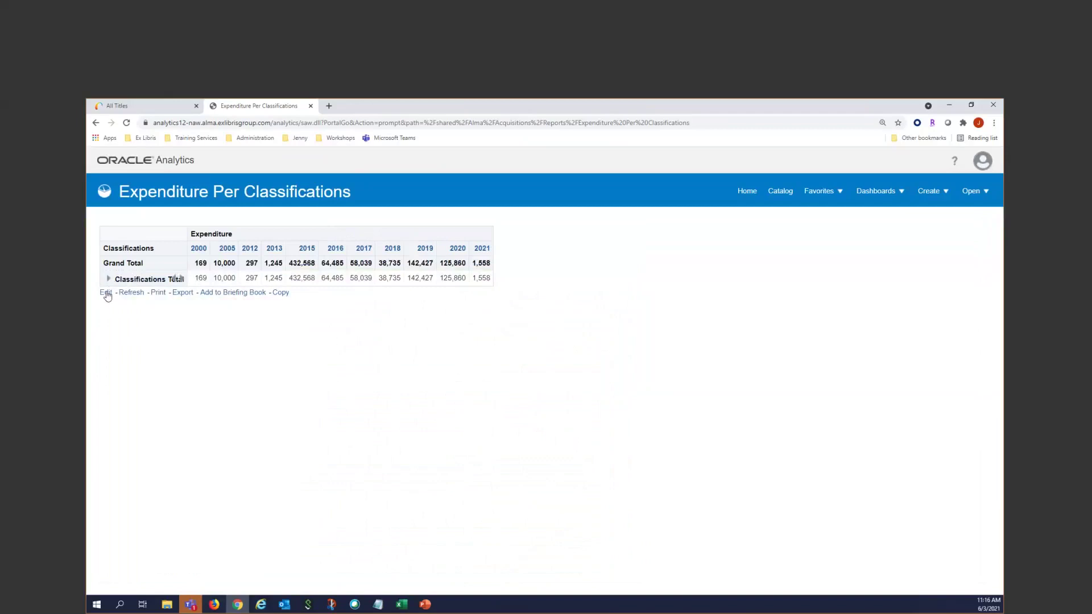
Open the Expenditure Per Classifications report for editing and review the classification breakdown in its pivot table
{"action": "left_click", "coordinate": [107, 293]}
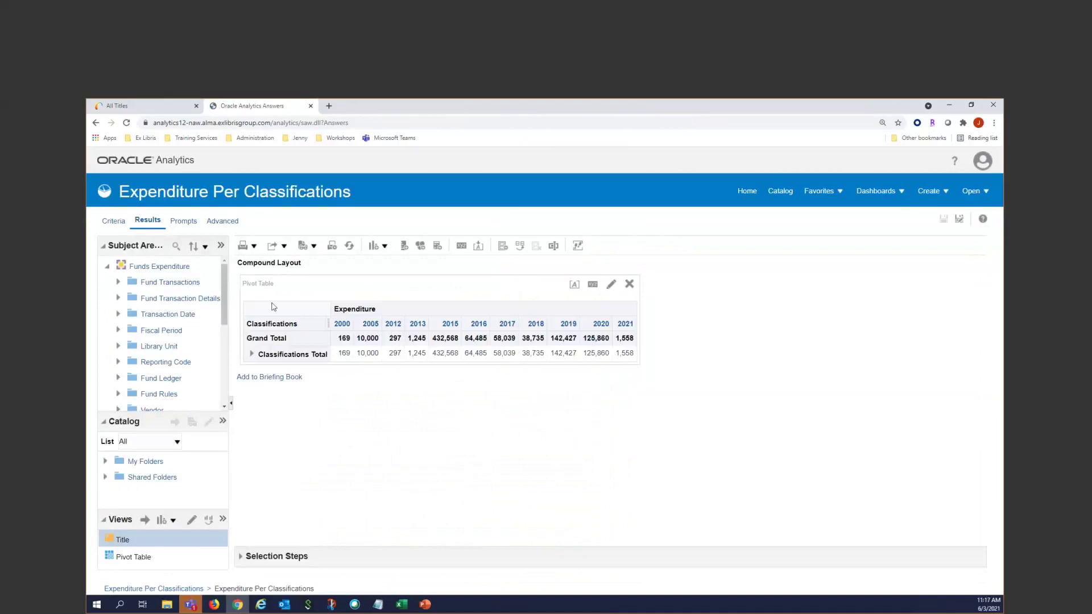
{"action": "left_click", "coordinate": [252, 354]}
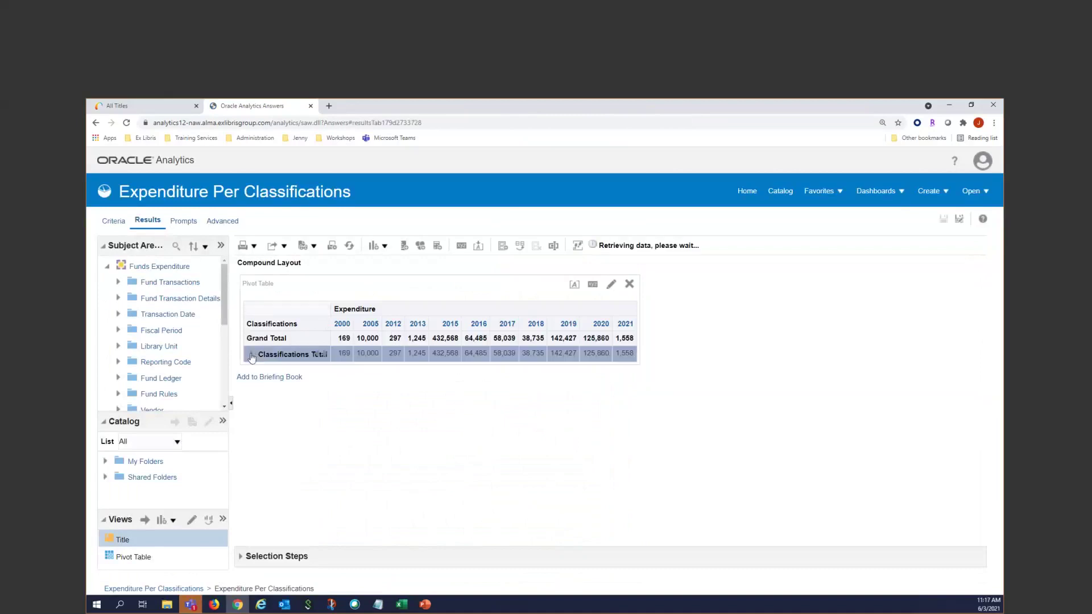
{"action": "scroll", "coordinate": [421, 430], "scroll_direction": "down", "scroll_amount": 1}
{"action": "scroll", "coordinate": [421, 430], "scroll_direction": "down", "scroll_amount": 7}
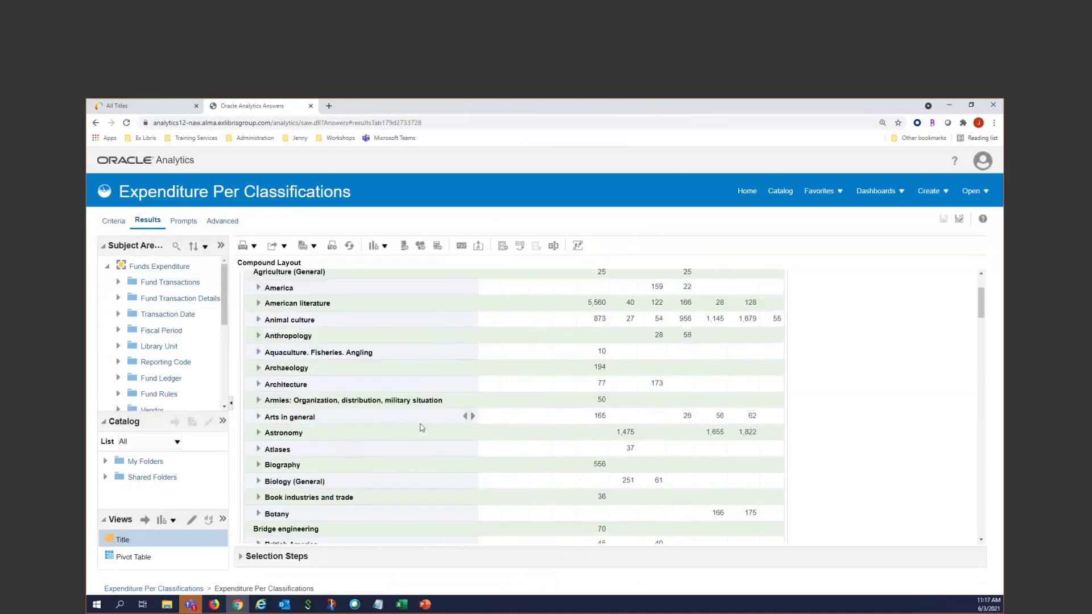
{"action": "scroll", "coordinate": [421, 426], "scroll_direction": "down", "scroll_amount": 5}
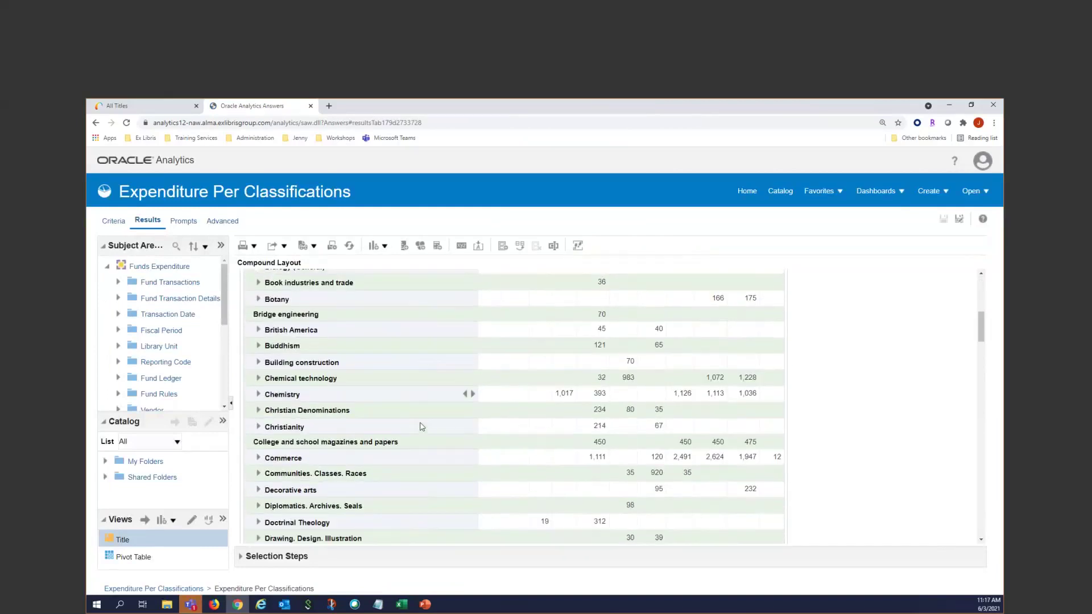
{"action": "scroll", "coordinate": [418, 431], "scroll_direction": "up", "scroll_amount": 13}
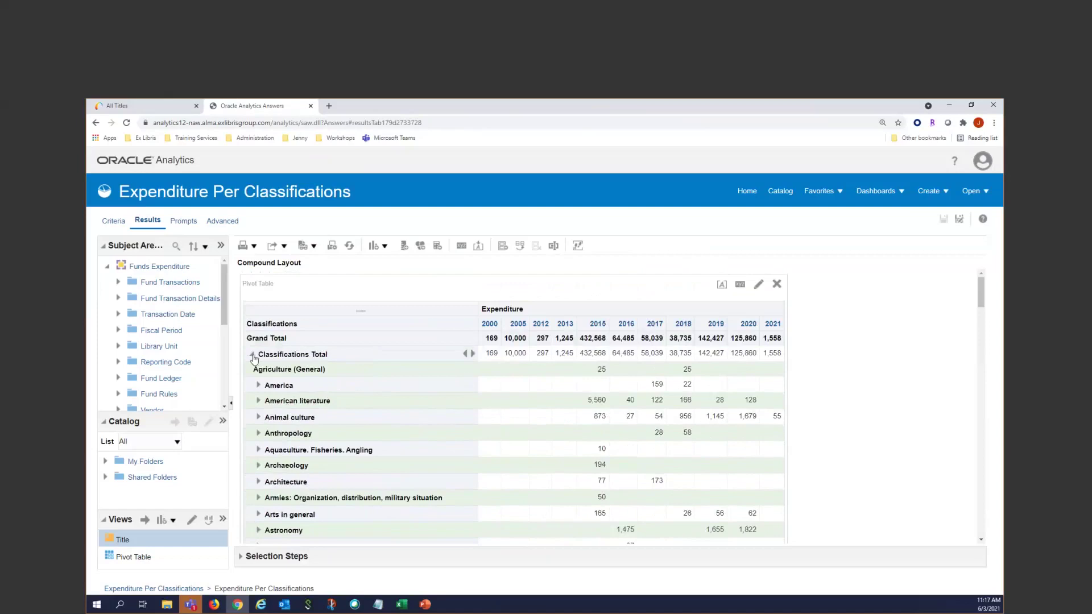
{"action": "left_click", "coordinate": [252, 355]}
Show the report's criteria and the Transaction Date Fiscal Year column's options, and present the Analytics Icons slide in PowerPoint
{"action": "left_click", "coordinate": [117, 226]}
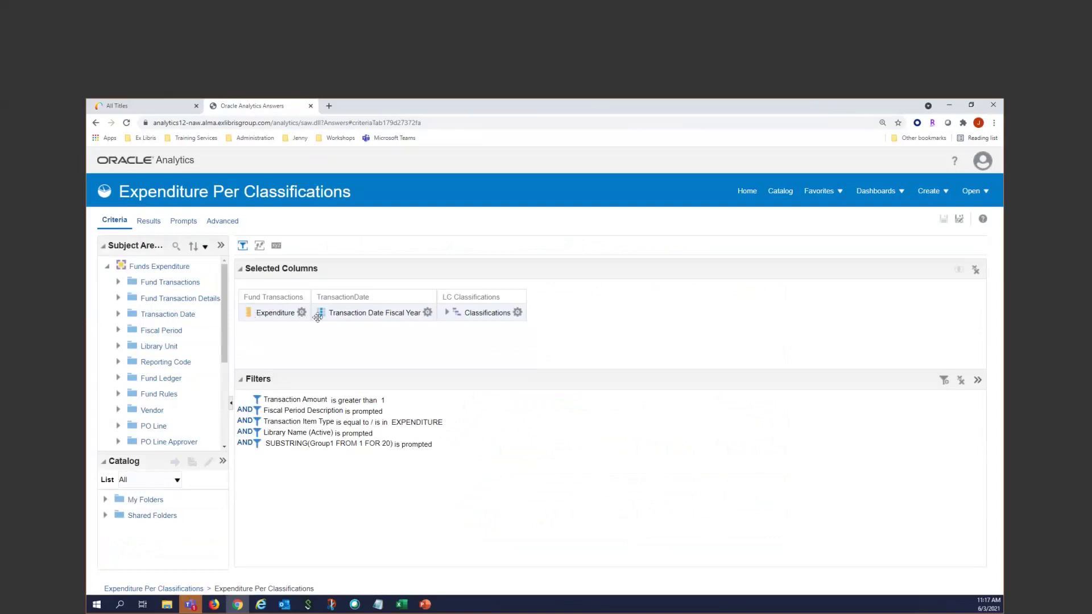
{"action": "left_click", "coordinate": [427, 313]}
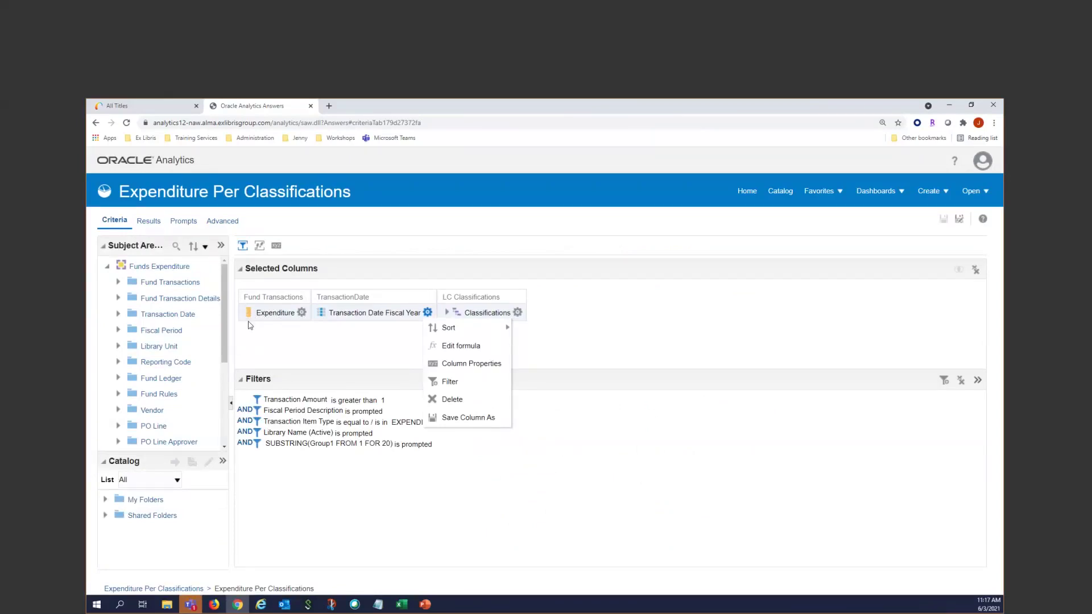
{"action": "left_click", "coordinate": [425, 604]}
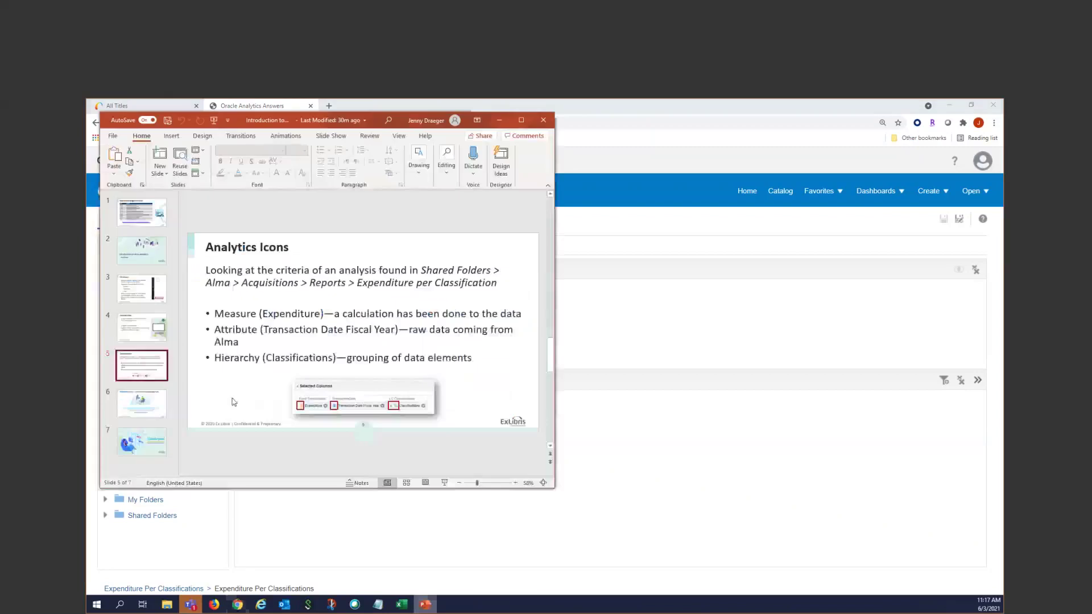
{"action": "left_click", "coordinate": [444, 484]}
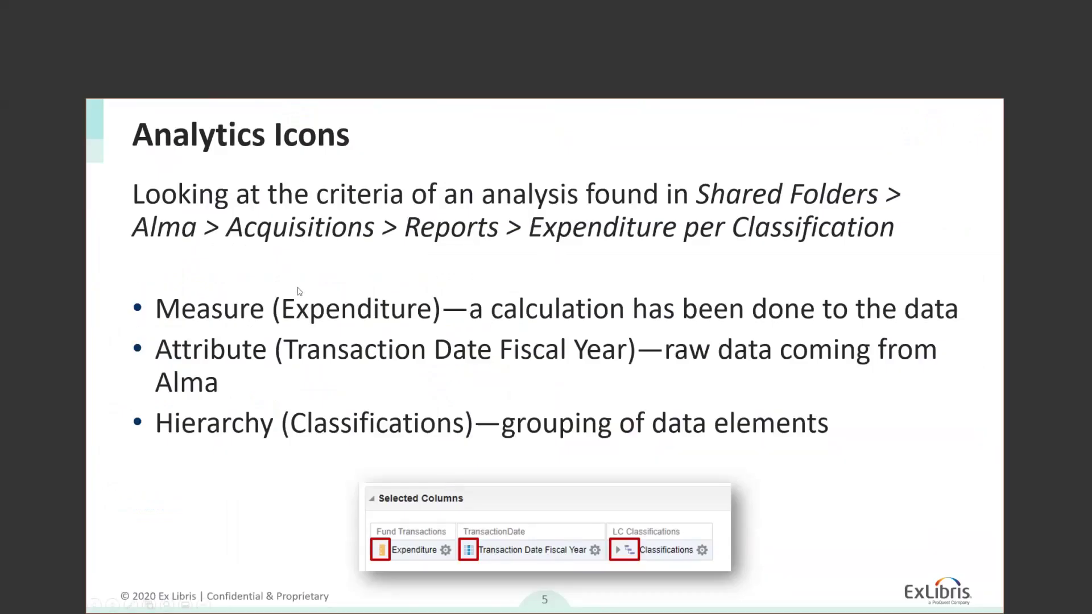
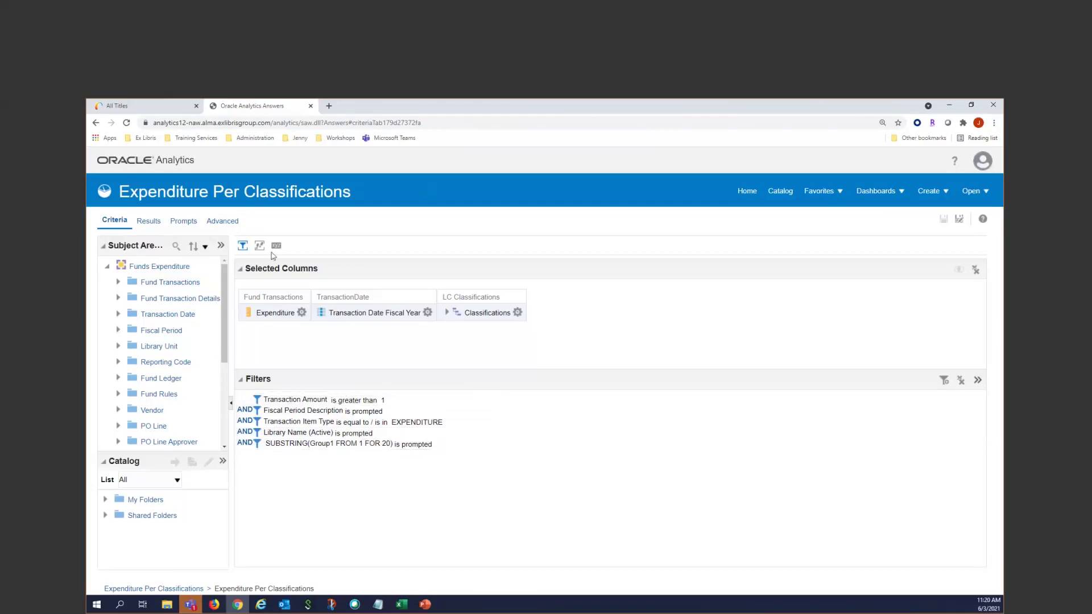
Set the Fiscal Period Description filter to "is greater than or equal to" FY2016, and view the updated report results
{"action": "left_click", "coordinate": [146, 223]}
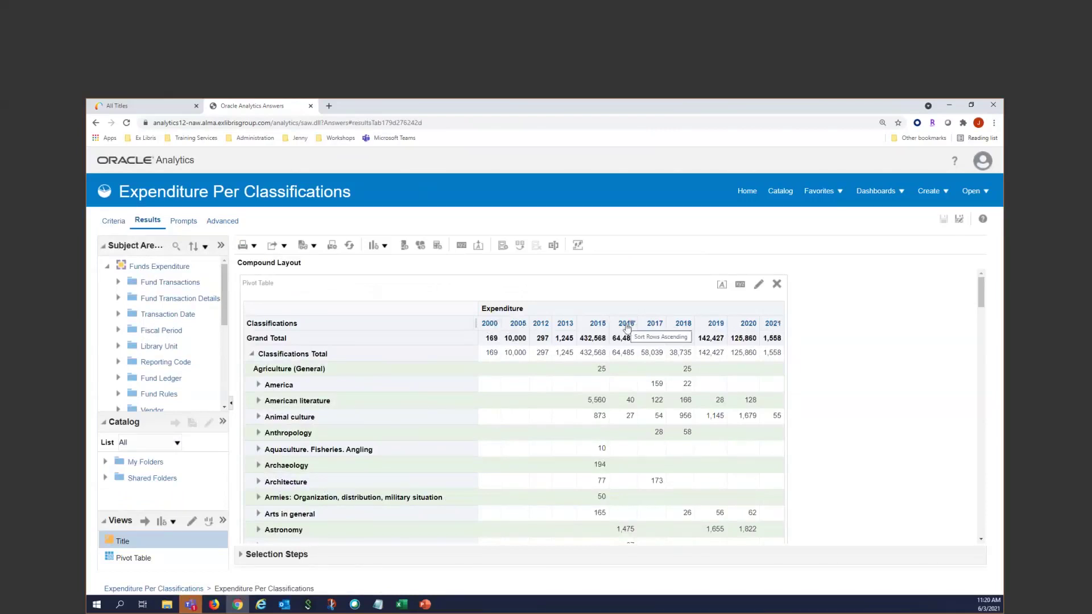
{"action": "left_click", "coordinate": [121, 224]}
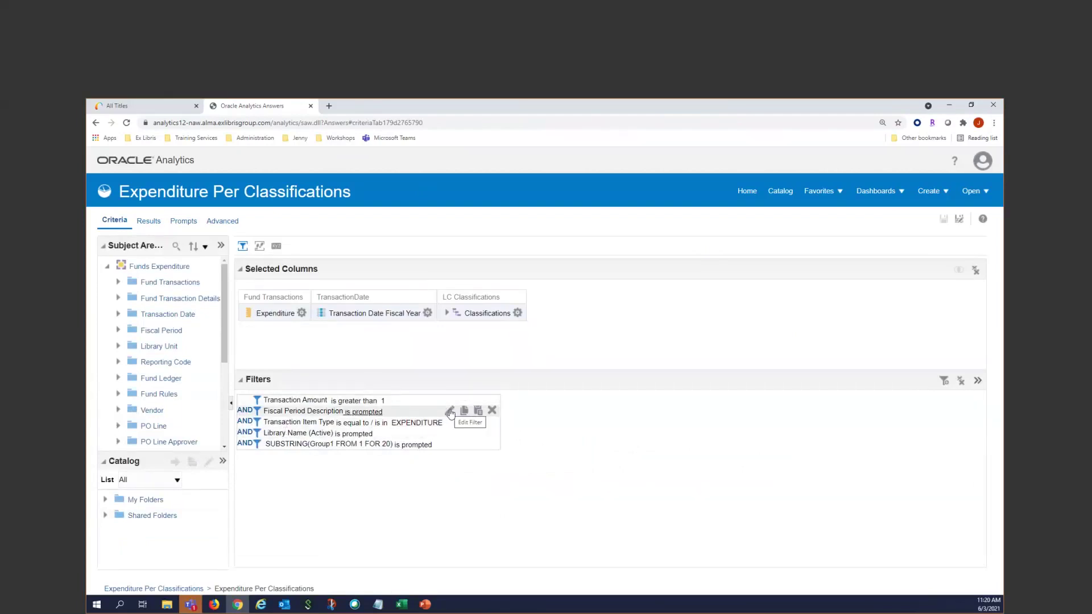
{"action": "left_click", "coordinate": [450, 412]}
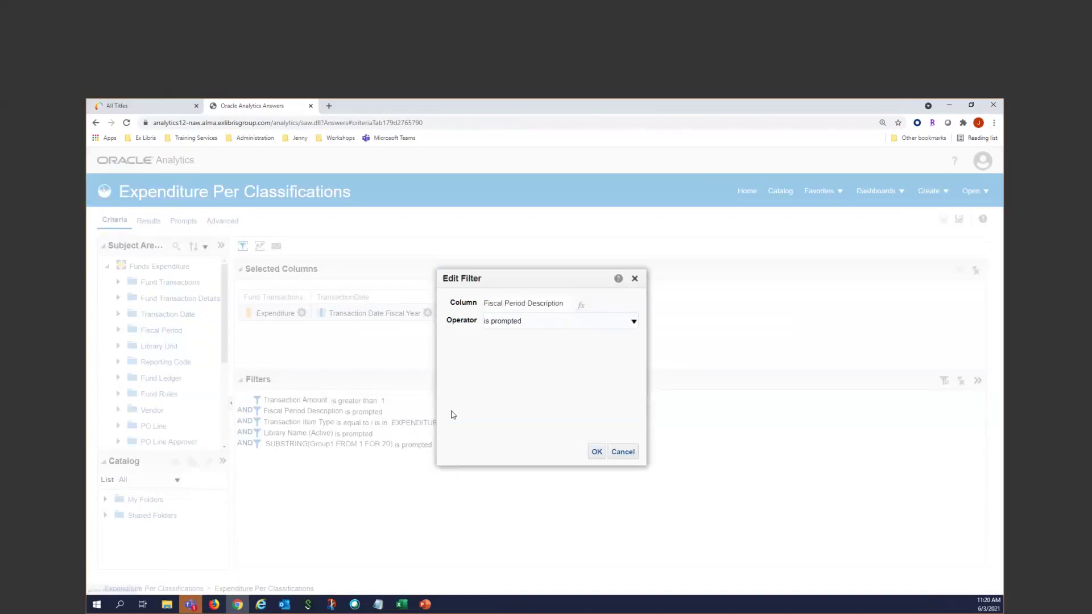
{"action": "left_click", "coordinate": [536, 322]}
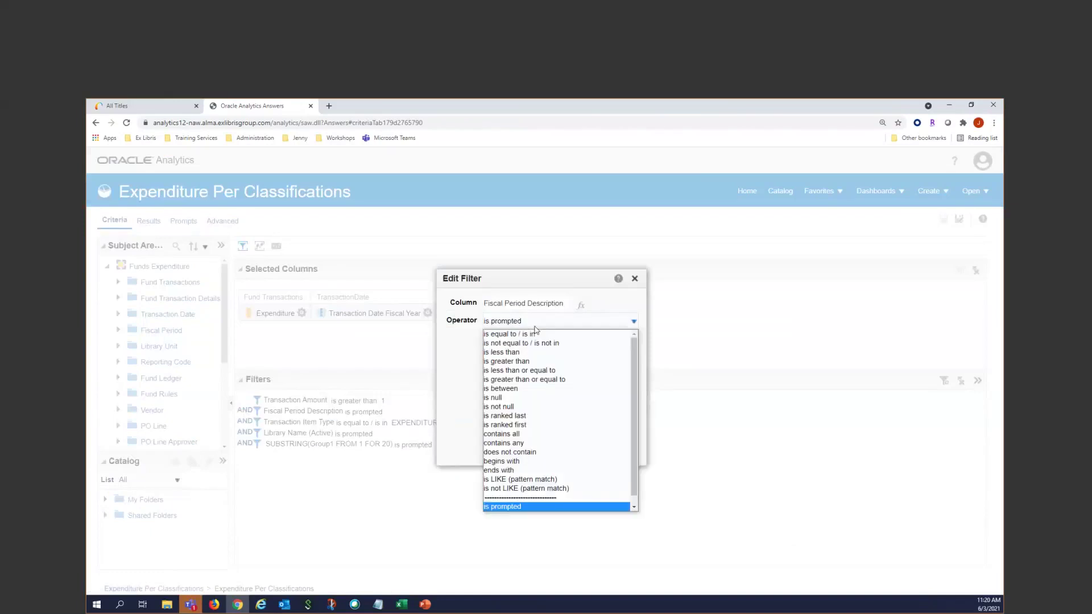
{"action": "left_click", "coordinate": [541, 380]}
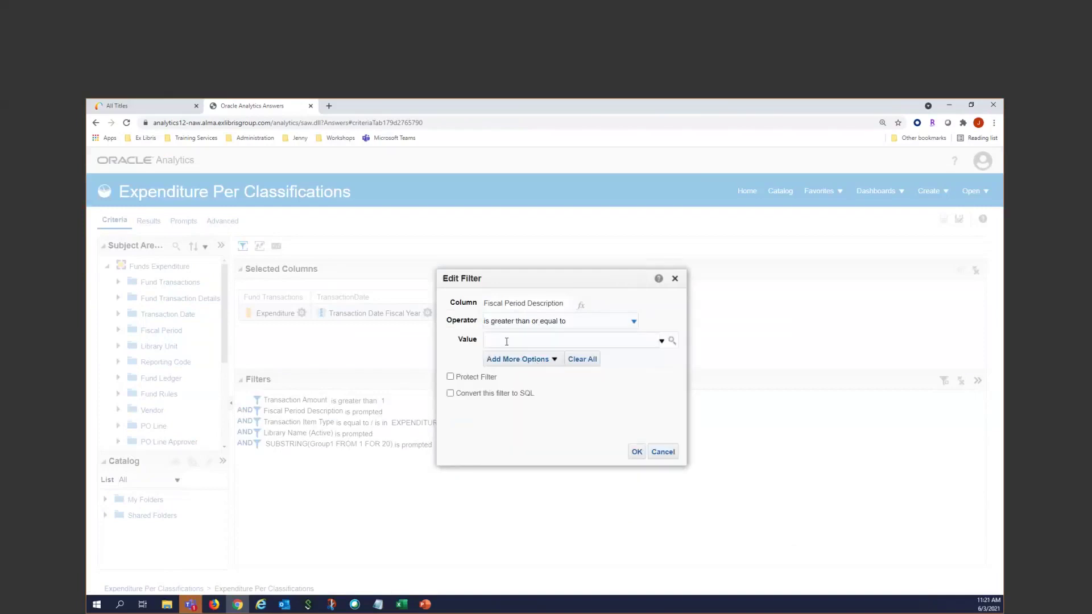
{"action": "type", "text": "2016"}
{"action": "left_click", "coordinate": [661, 341]}
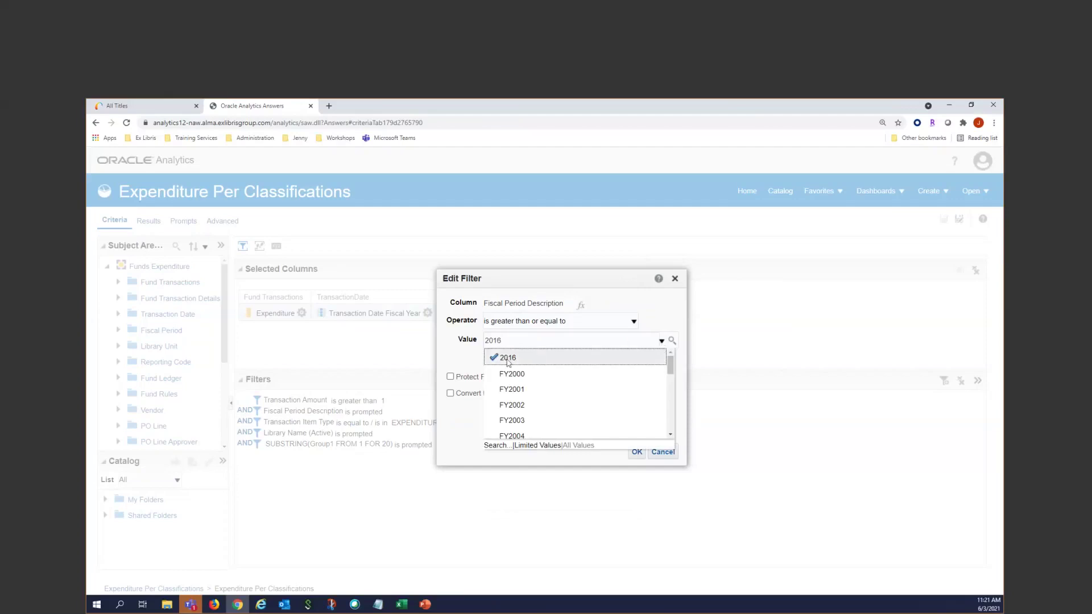
{"action": "scroll", "coordinate": [518, 381], "scroll_direction": "down", "scroll_amount": 3}
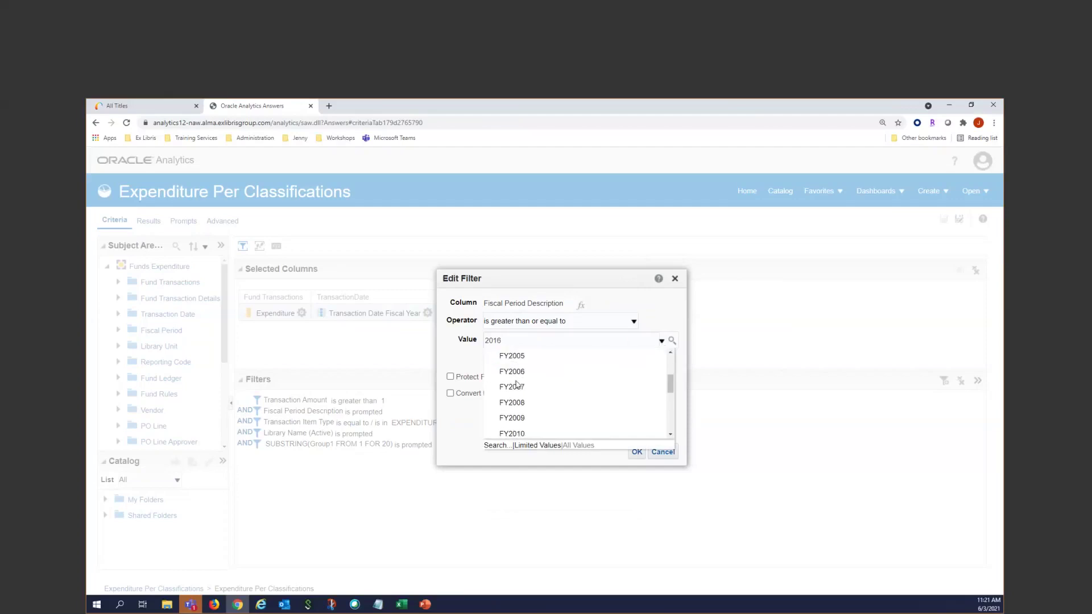
{"action": "scroll", "coordinate": [531, 398], "scroll_direction": "down", "scroll_amount": 12}
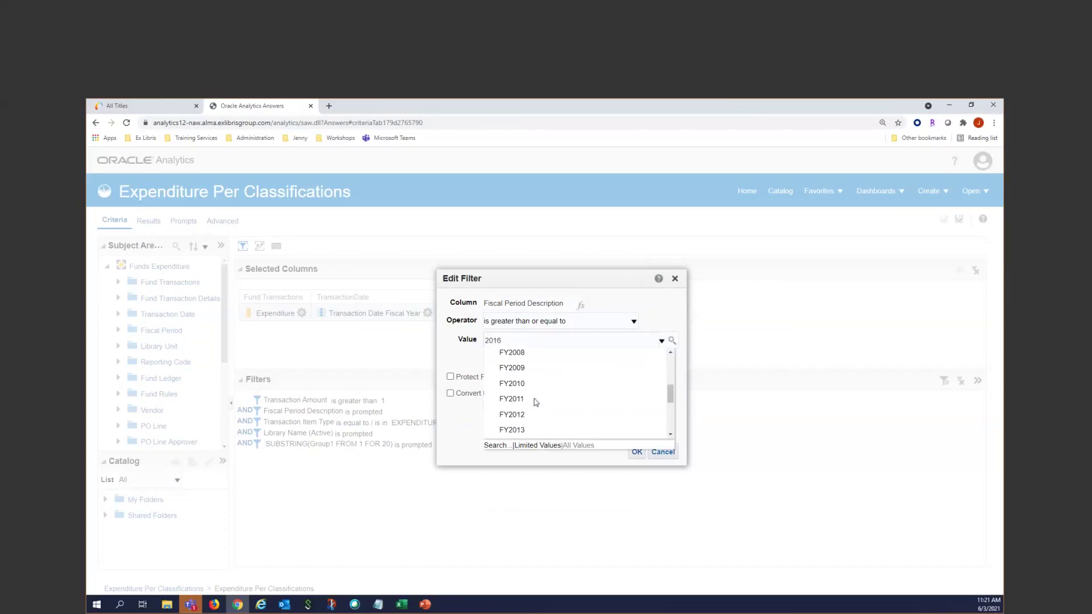
{"action": "left_click", "coordinate": [522, 386]}
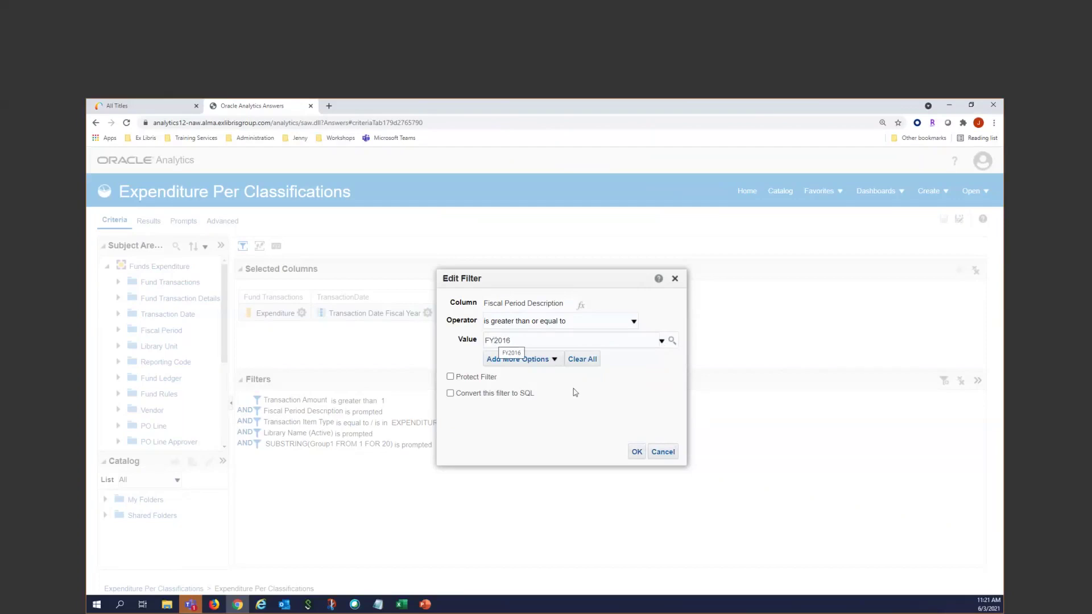
{"action": "left_click", "coordinate": [636, 451]}
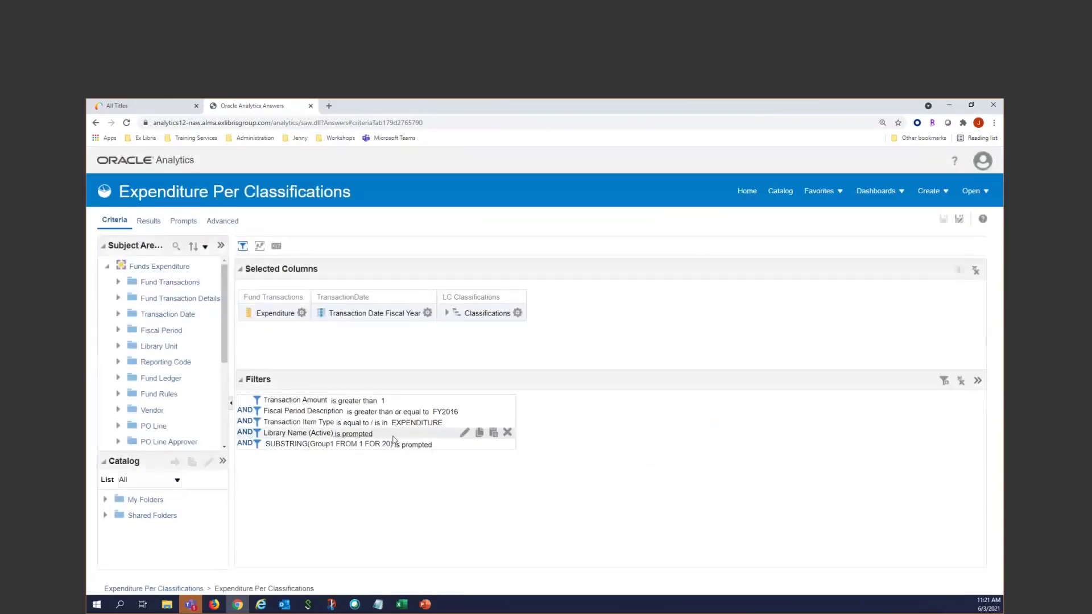
{"action": "mouse_move", "coordinate": [423, 411]}
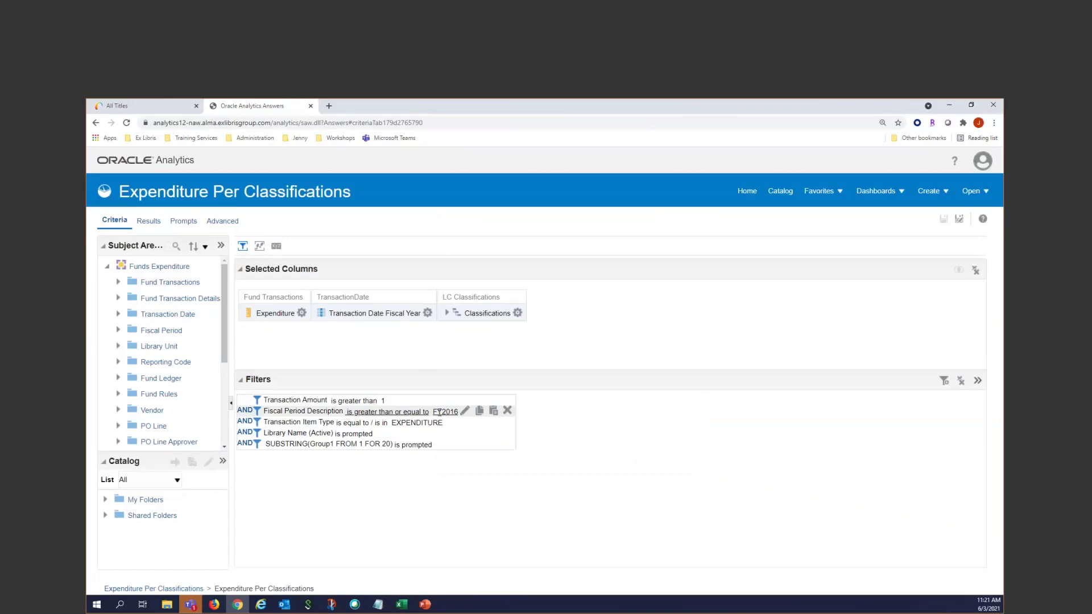
{"action": "left_click", "coordinate": [146, 222]}
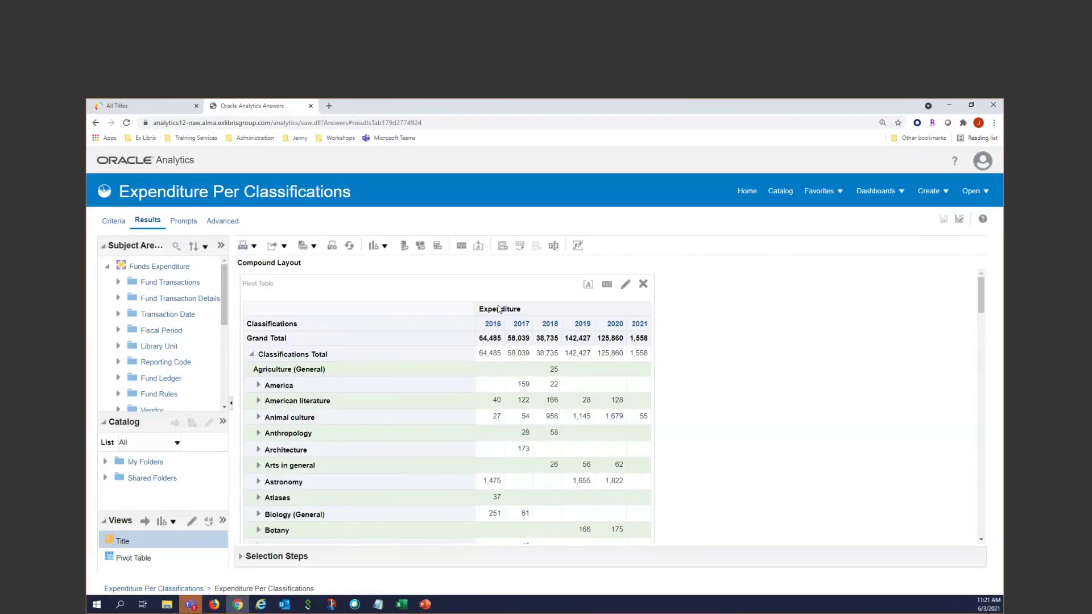
Save a copy of the report as "Expenditure Per Classifications 2016-present" in Shared Folders/TRAINING_2_INST/Reports
{"action": "left_click", "coordinate": [960, 222]}
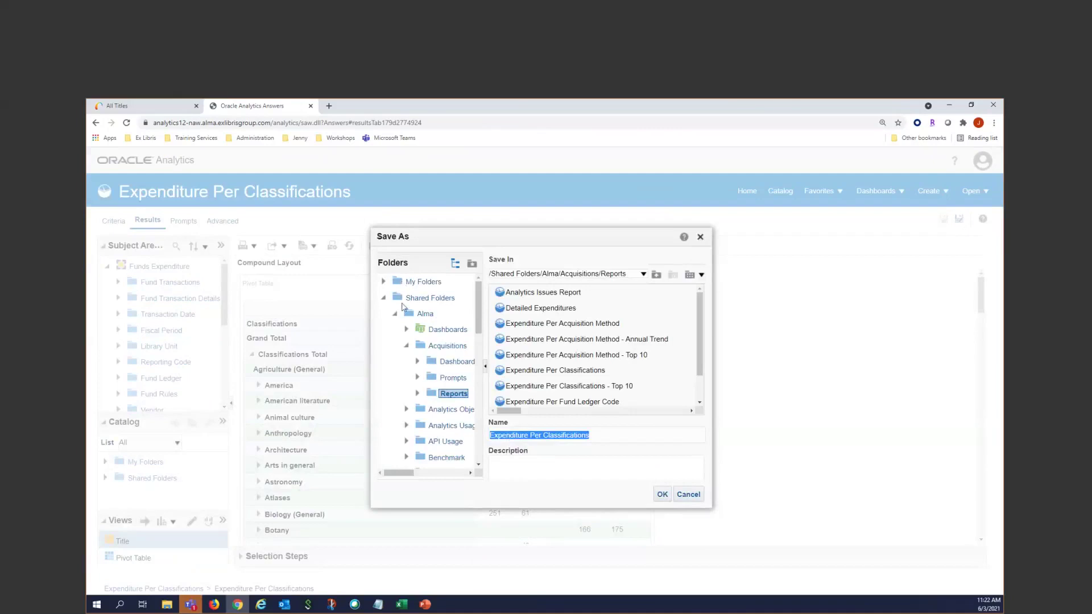
{"action": "scroll", "coordinate": [426, 461], "scroll_direction": "down", "scroll_amount": 2}
{"action": "scroll", "coordinate": [426, 461], "scroll_direction": "up", "scroll_amount": 5}
{"action": "left_click", "coordinate": [401, 333]}
{"action": "left_click", "coordinate": [395, 314]}
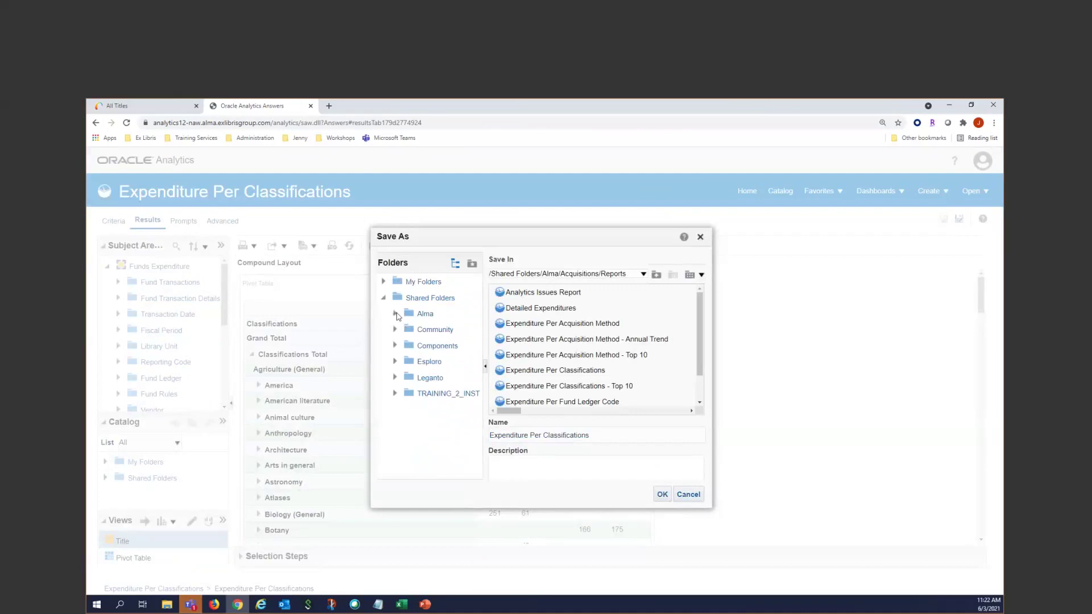
{"action": "left_click", "coordinate": [401, 394]}
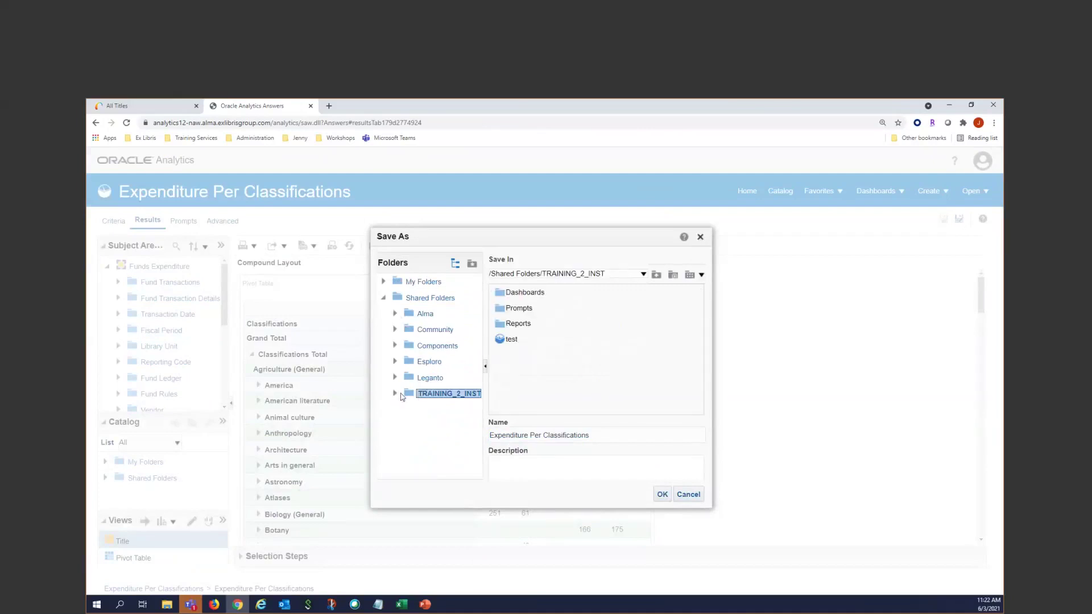
{"action": "left_click", "coordinate": [527, 322]}
{"action": "double_click", "coordinate": [527, 323]}
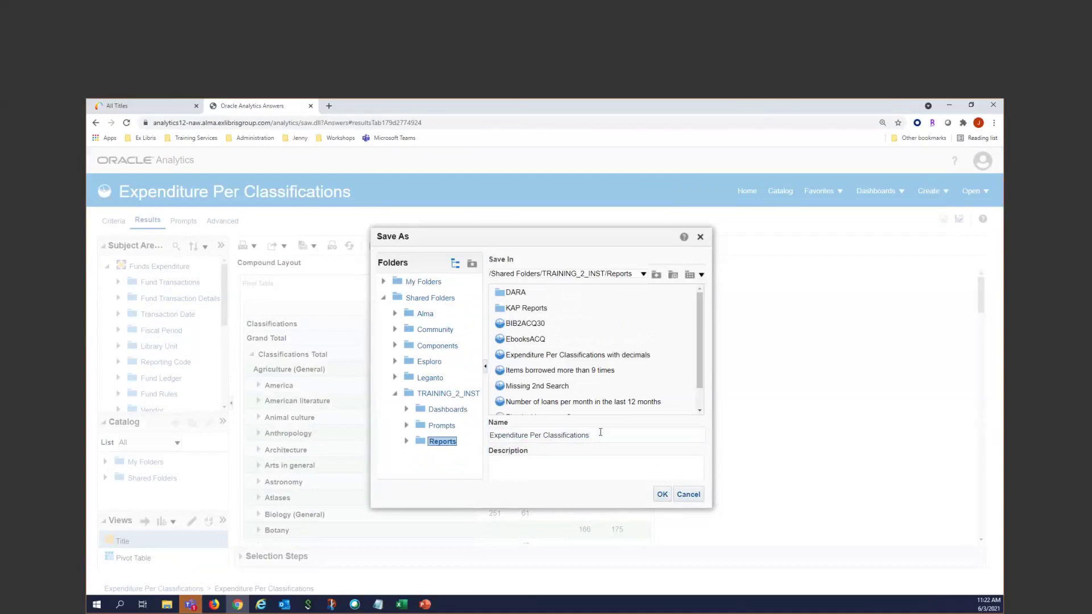
{"action": "type", "text": "2016-present"}
{"action": "left_click", "coordinate": [663, 495]}
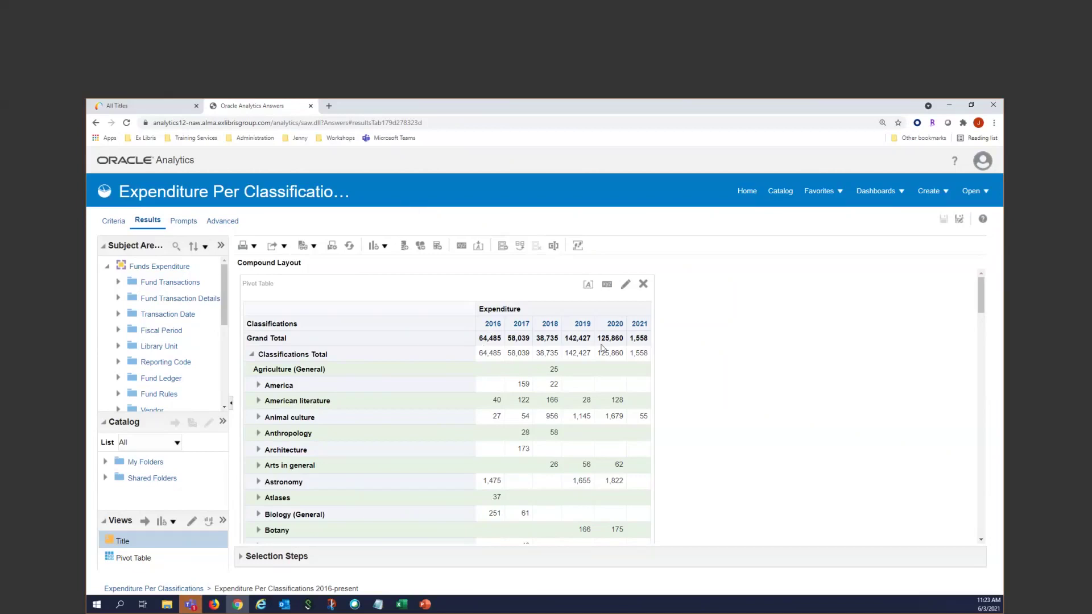
In the report's criteria, override the Expenditure column's default data format and treat its numbers as Currency
{"action": "left_click", "coordinate": [113, 221]}
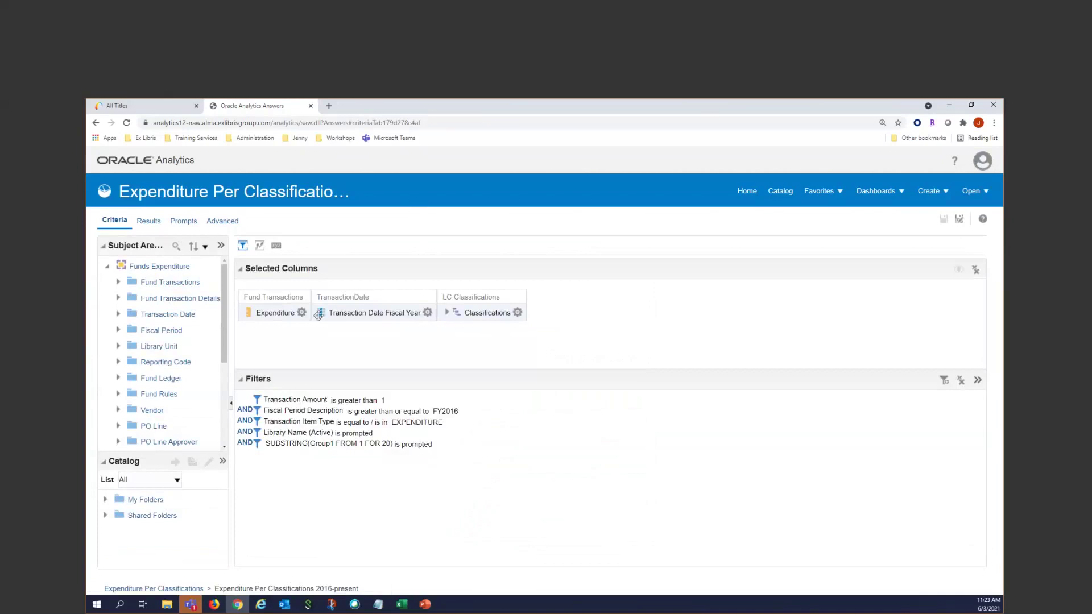
{"action": "left_click", "coordinate": [301, 313]}
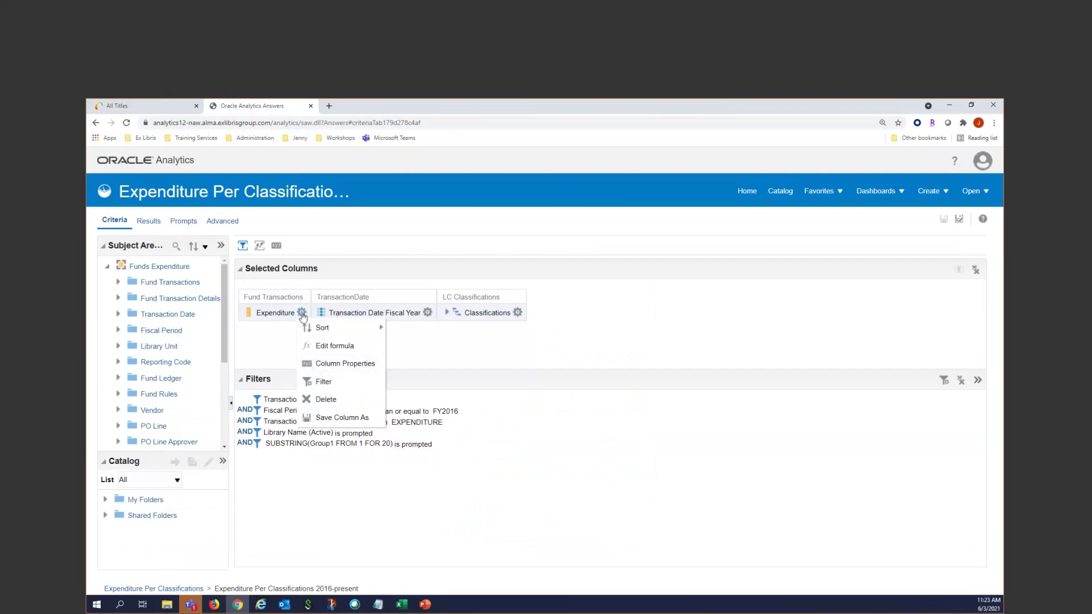
{"action": "left_click", "coordinate": [336, 365]}
{"action": "left_click", "coordinate": [473, 223]}
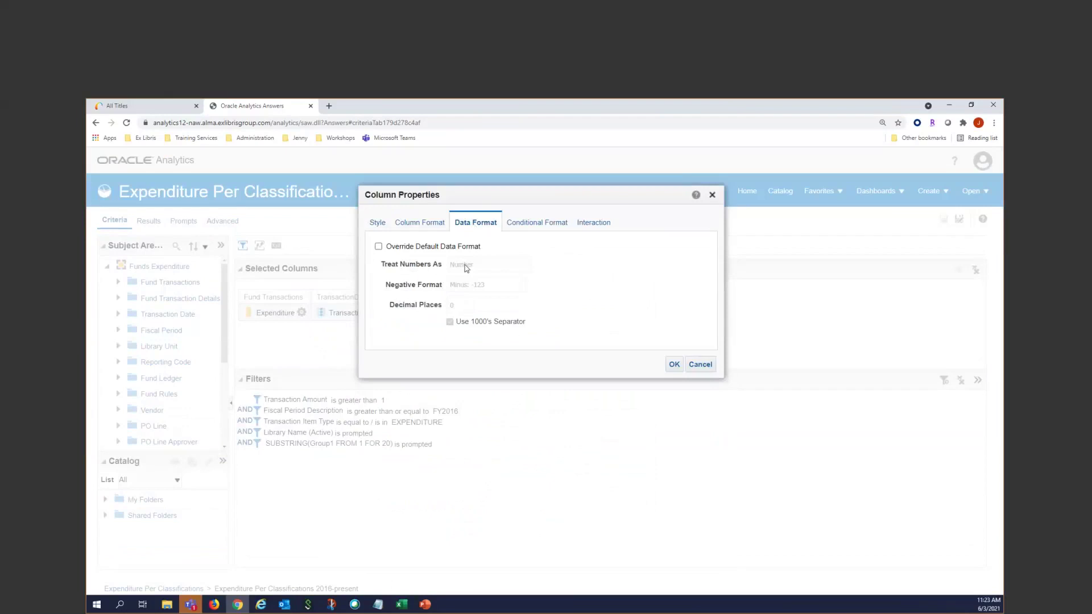
{"action": "left_click", "coordinate": [378, 246]}
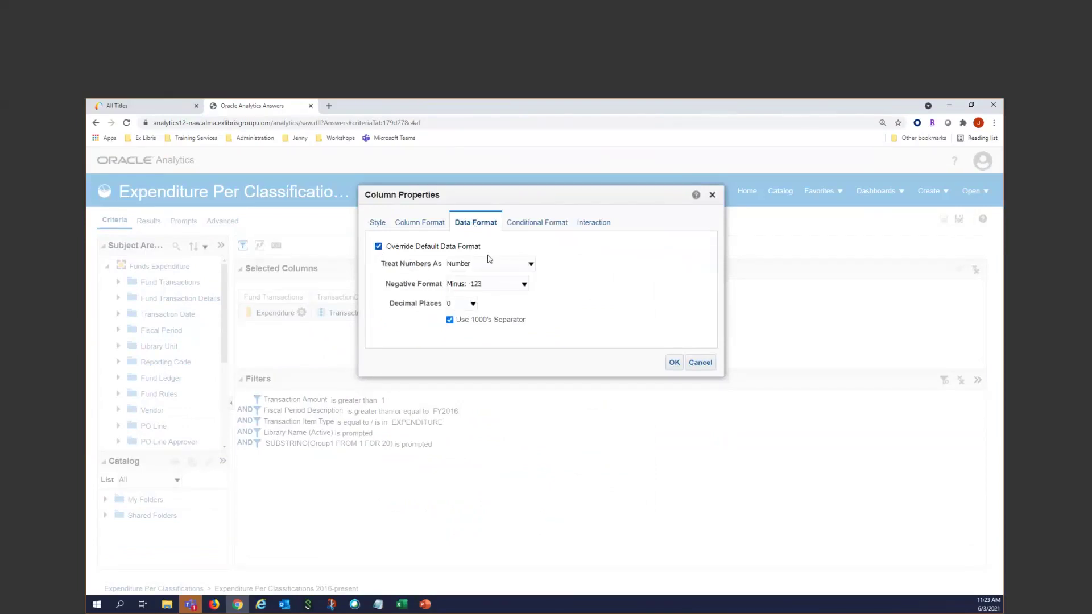
{"action": "left_click", "coordinate": [499, 265]}
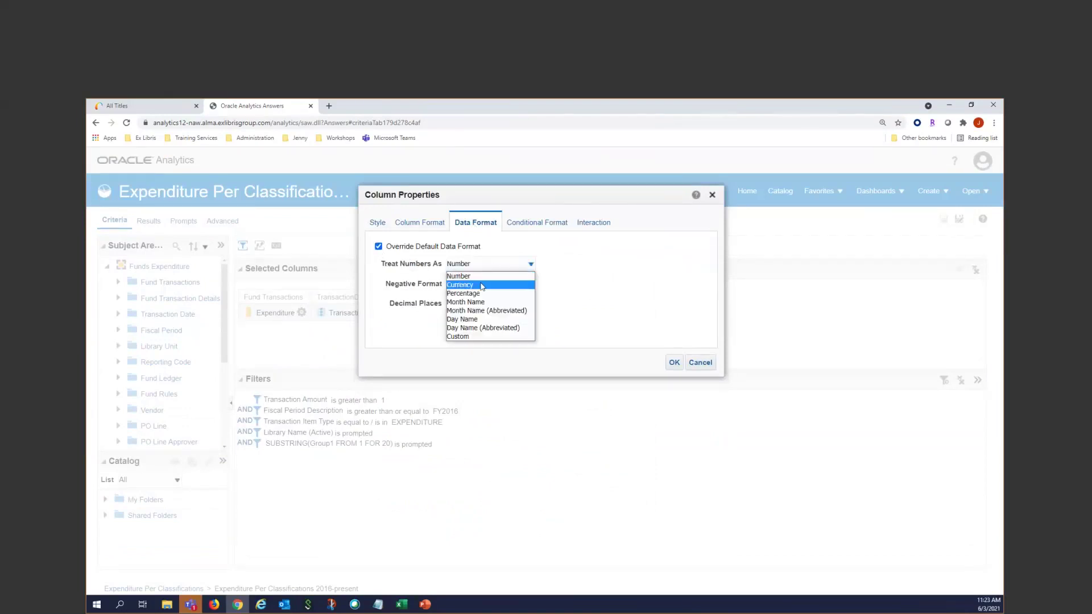
{"action": "left_click", "coordinate": [482, 286]}
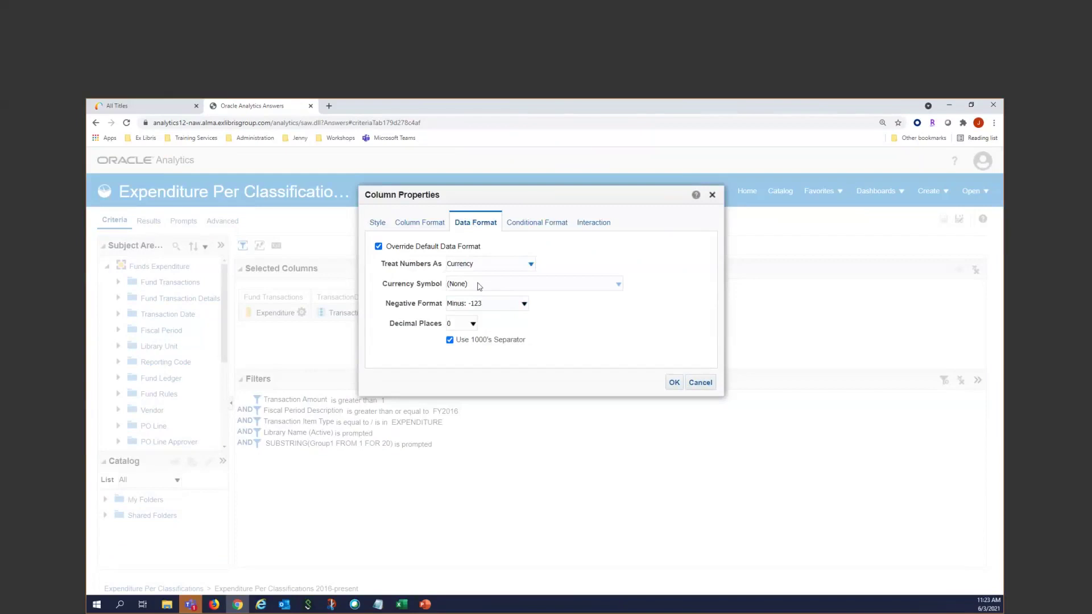
Give the Expenditure column 2 decimal places and the dollar currency symbol, and view the updated report results
{"action": "left_click", "coordinate": [472, 324]}
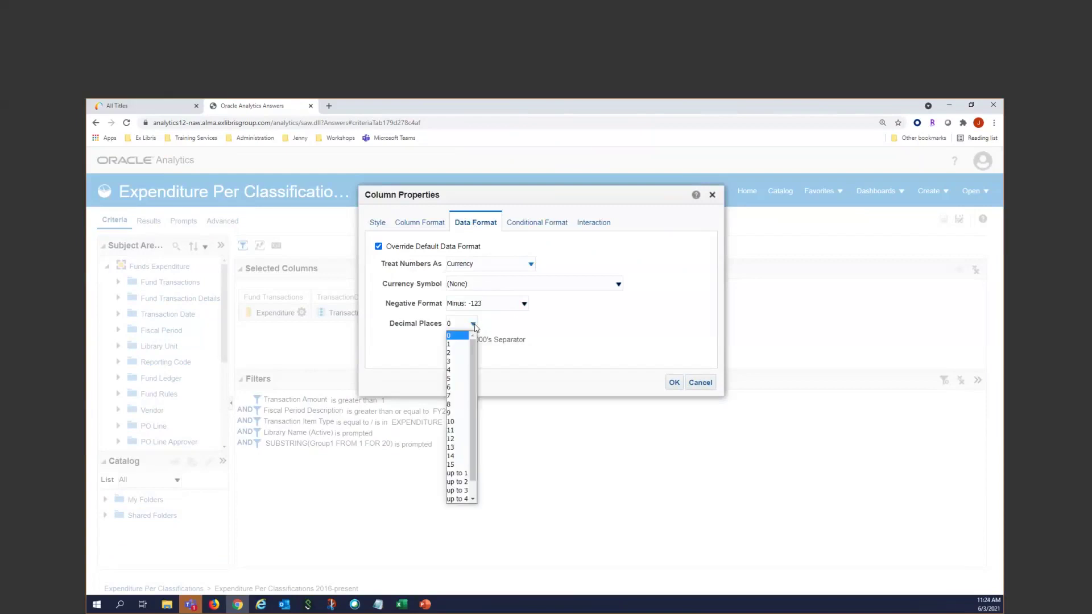
{"action": "left_click", "coordinate": [457, 353]}
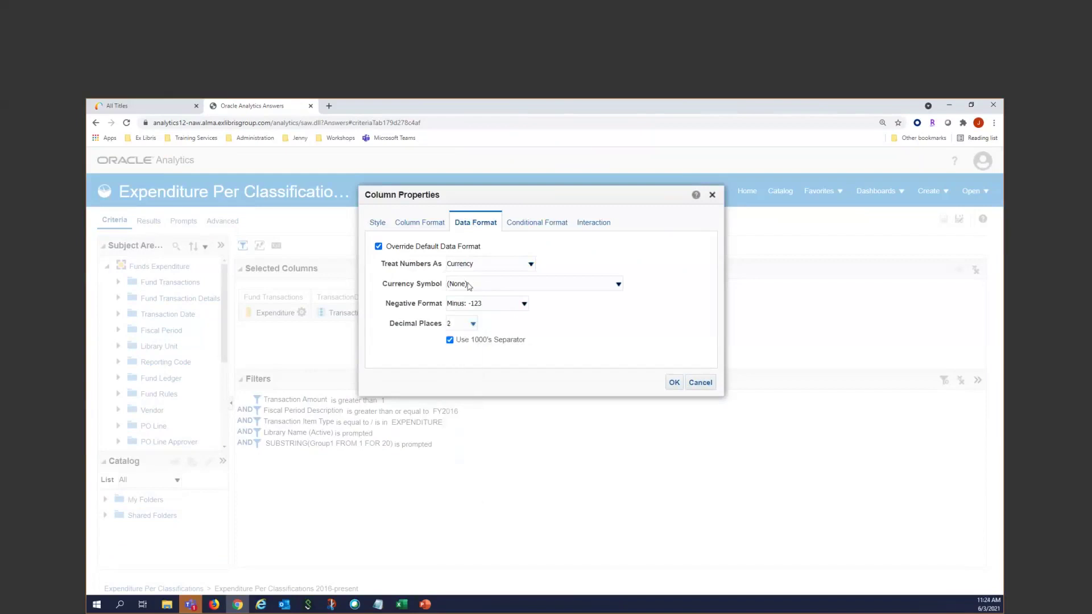
{"action": "left_click", "coordinate": [457, 284]}
{"action": "left_click", "coordinate": [457, 312]}
{"action": "left_click", "coordinate": [673, 382]}
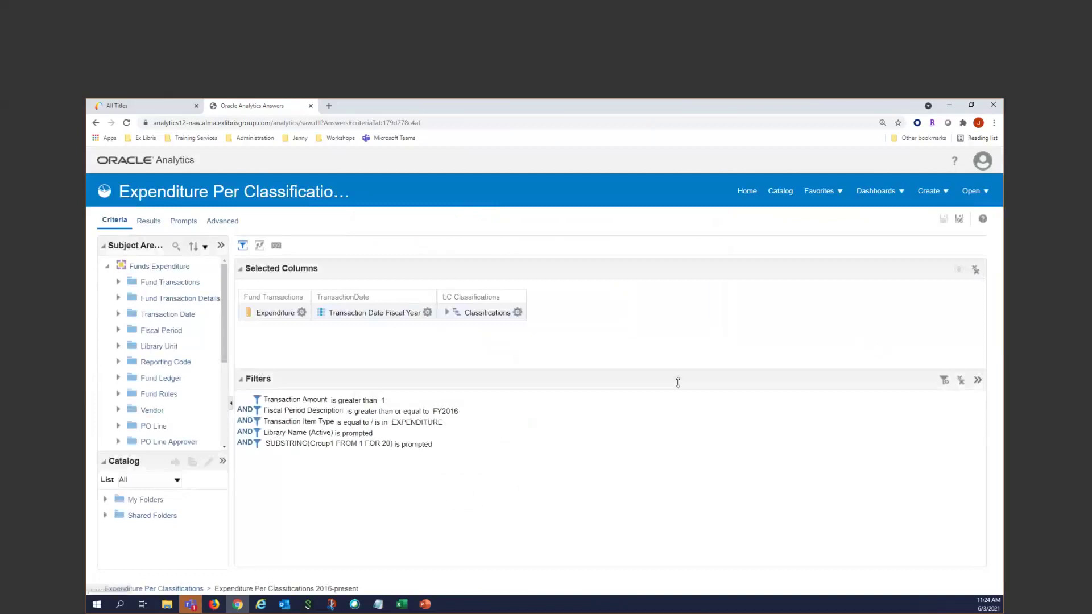
{"action": "left_click", "coordinate": [149, 221]}
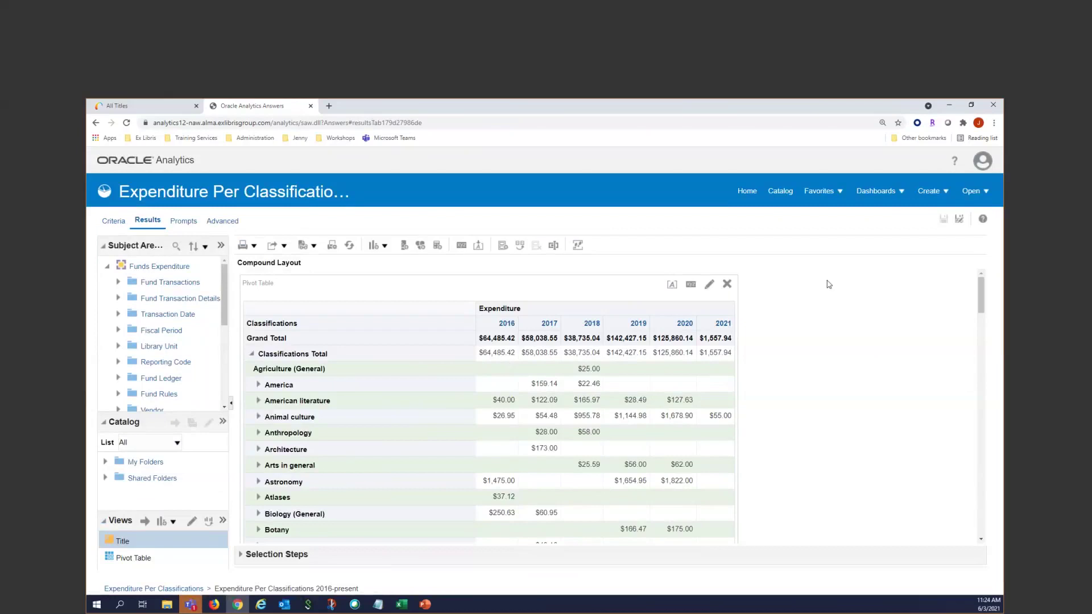
Save the reformatted report over the existing "Expenditure Per Classifications 2016-present" in the TRAINING_2_INST Reports folder
{"action": "left_click", "coordinate": [960, 223]}
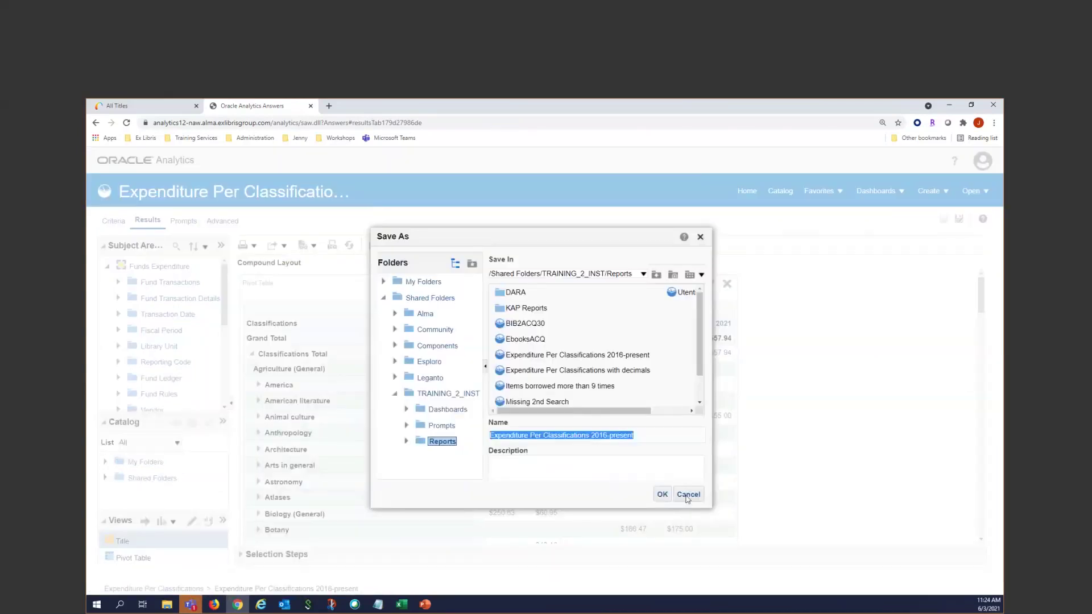
{"action": "left_click", "coordinate": [688, 495]}
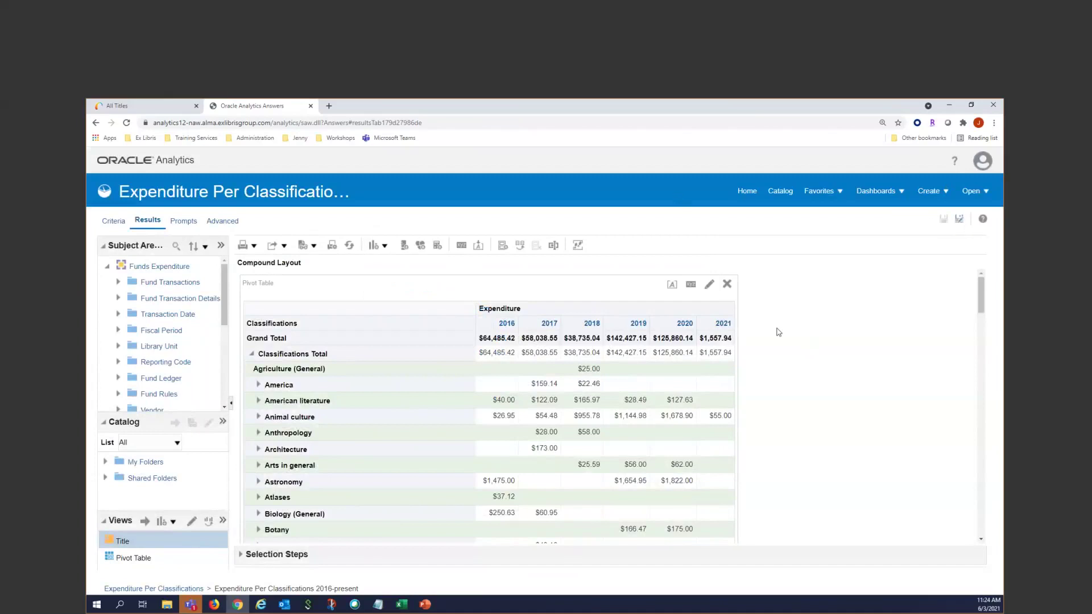
{"action": "left_click", "coordinate": [960, 223]}
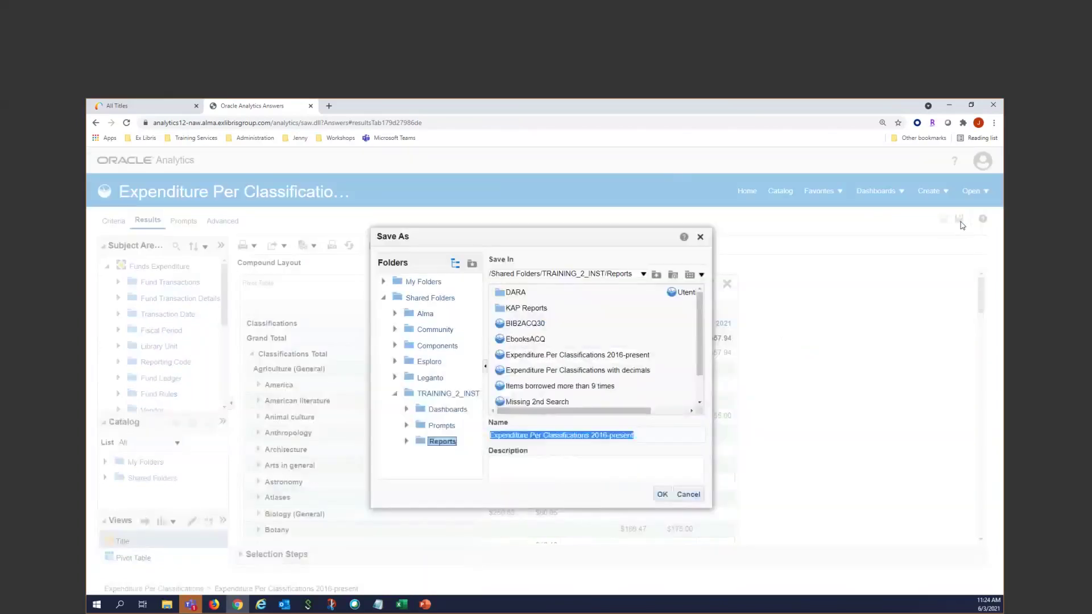
{"action": "left_click", "coordinate": [663, 494]}
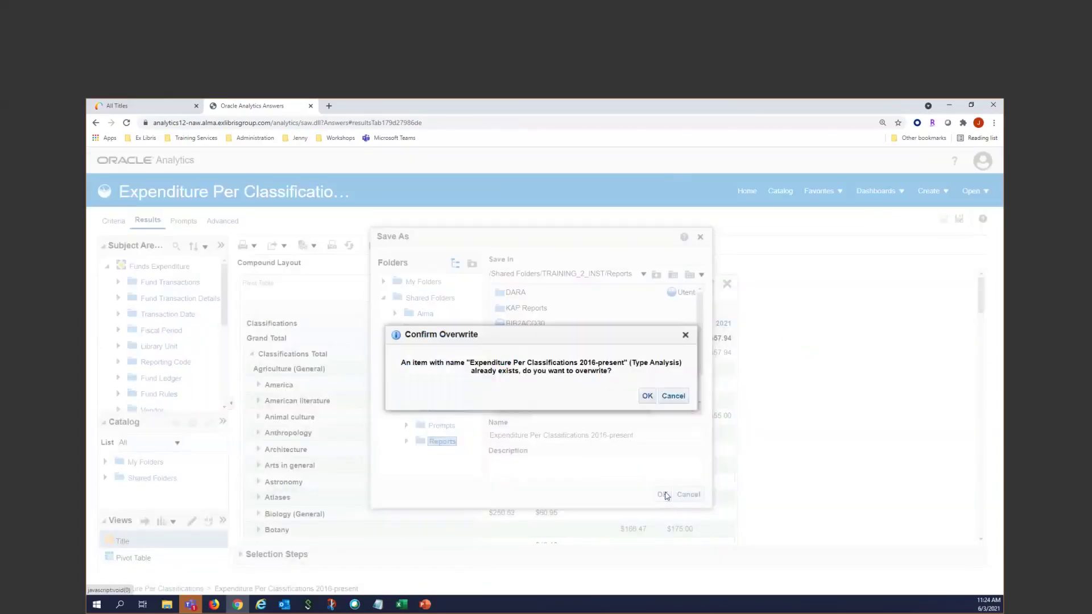
{"action": "left_click", "coordinate": [648, 401]}
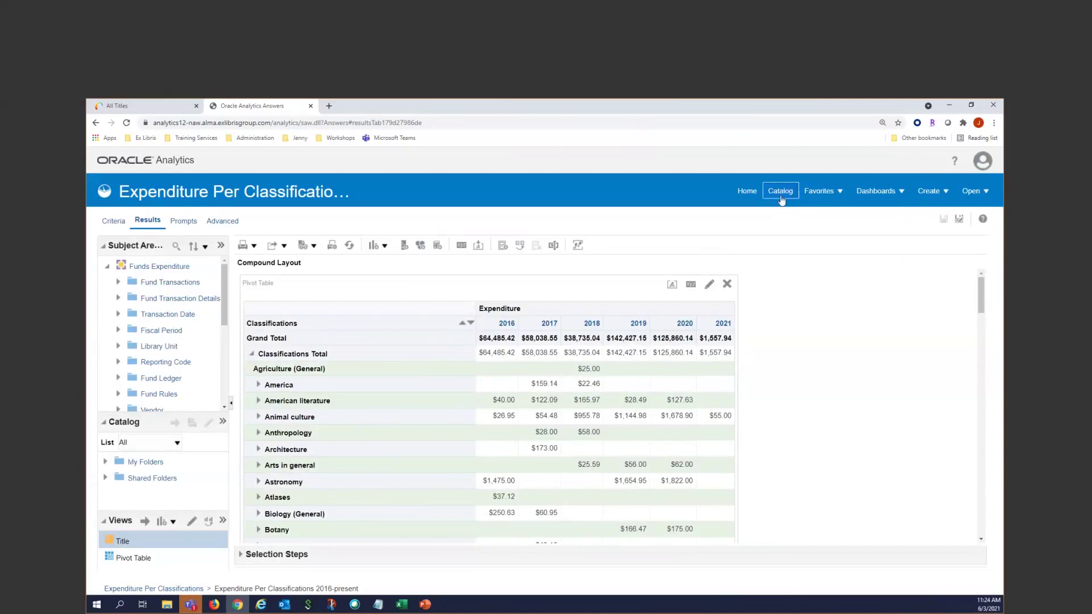
Open the saved "Expenditure Per Classifications 2016-present" report for editing from the catalog, and return to the catalog
{"action": "left_click", "coordinate": [780, 191]}
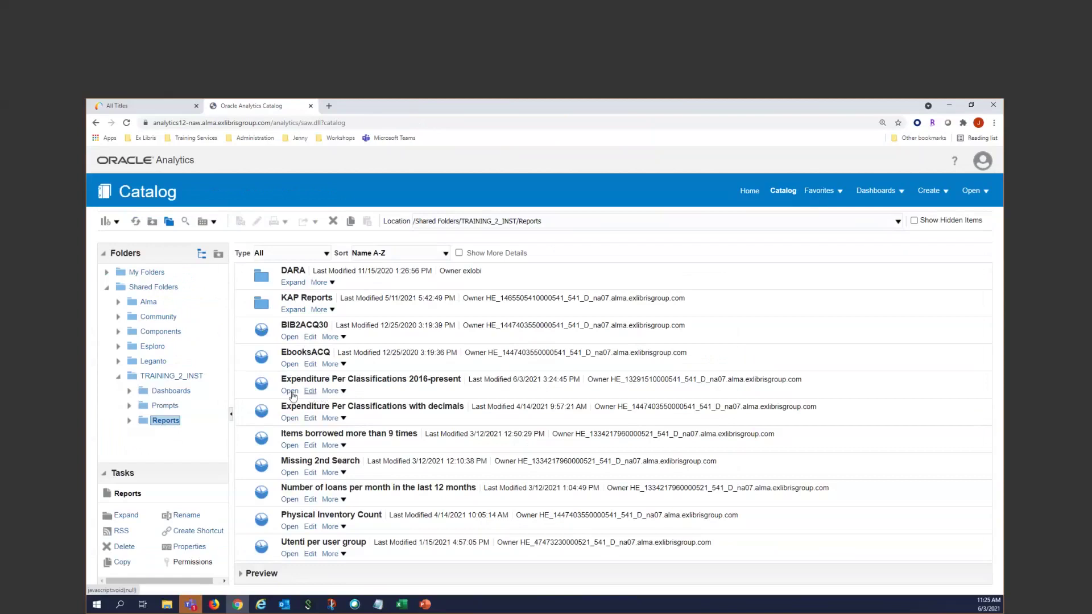
{"action": "left_click", "coordinate": [310, 392]}
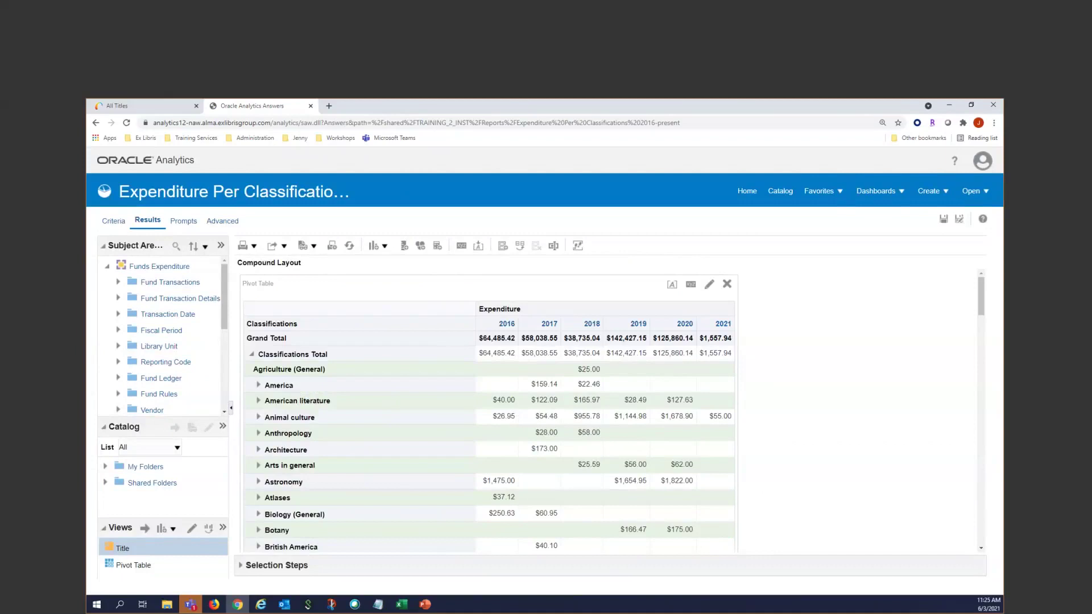
{"action": "left_click", "coordinate": [787, 197]}
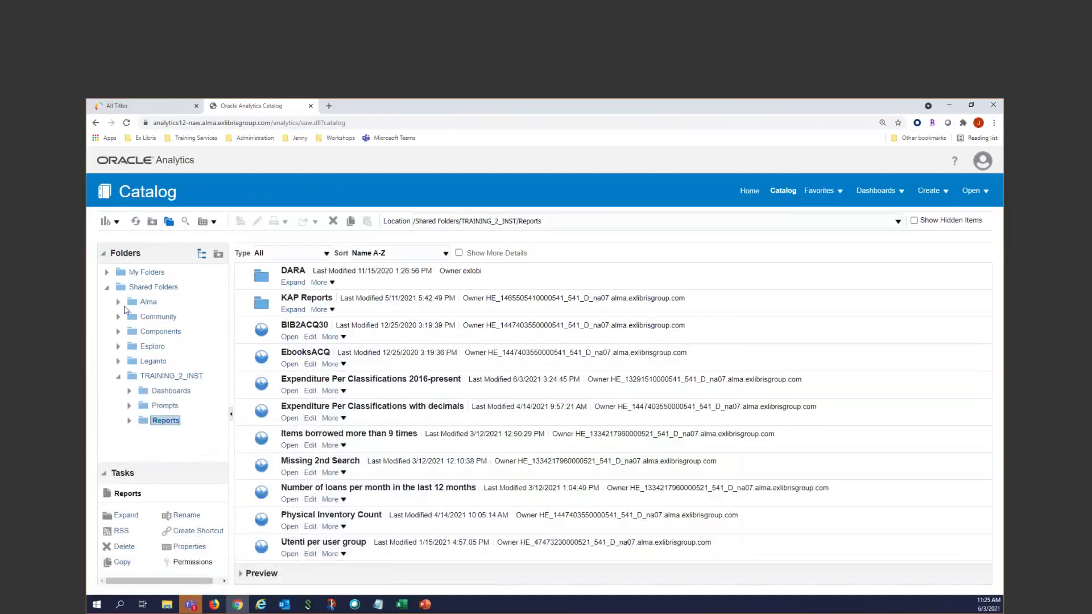
Open the "Item Count by Library and Location" report for editing from Shared Folders/Alma/Inventory/Reports
{"action": "left_click", "coordinate": [119, 303]}
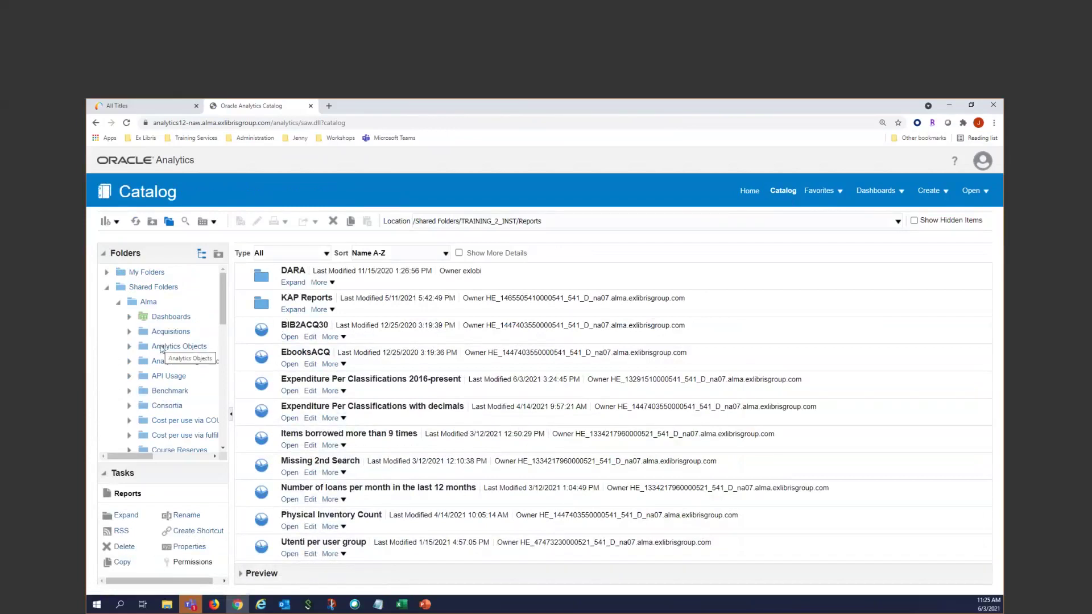
{"action": "scroll", "coordinate": [135, 438], "scroll_direction": "down", "scroll_amount": 5}
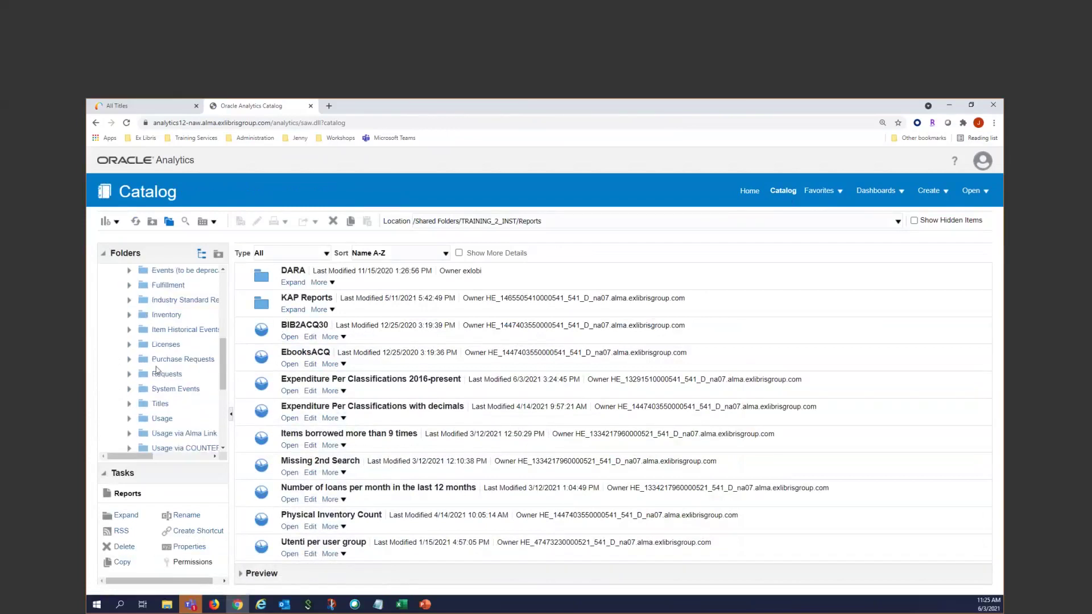
{"action": "left_click", "coordinate": [130, 315]}
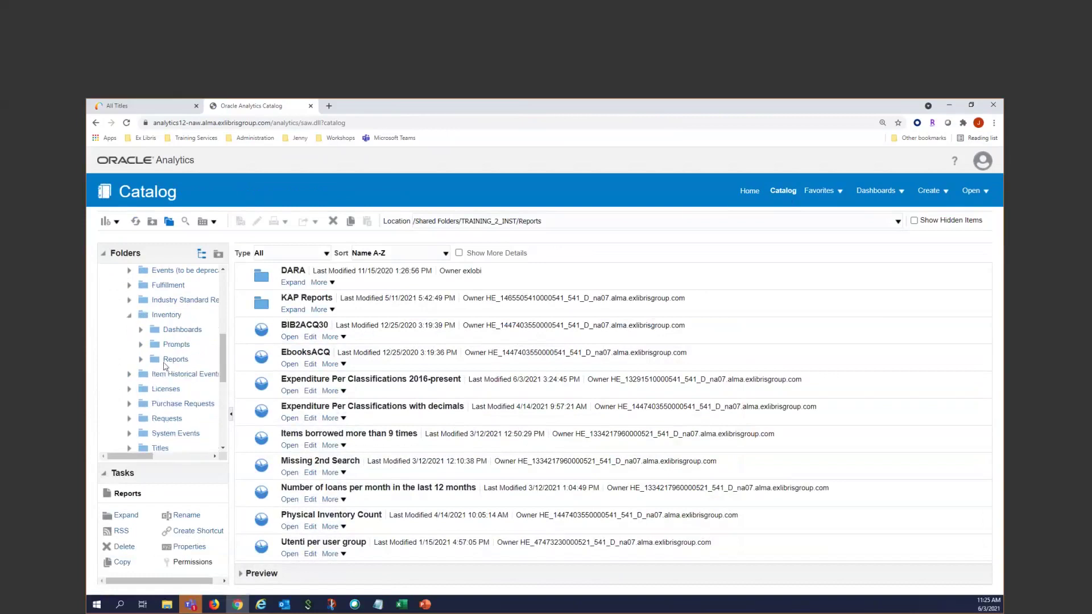
{"action": "left_click", "coordinate": [176, 360]}
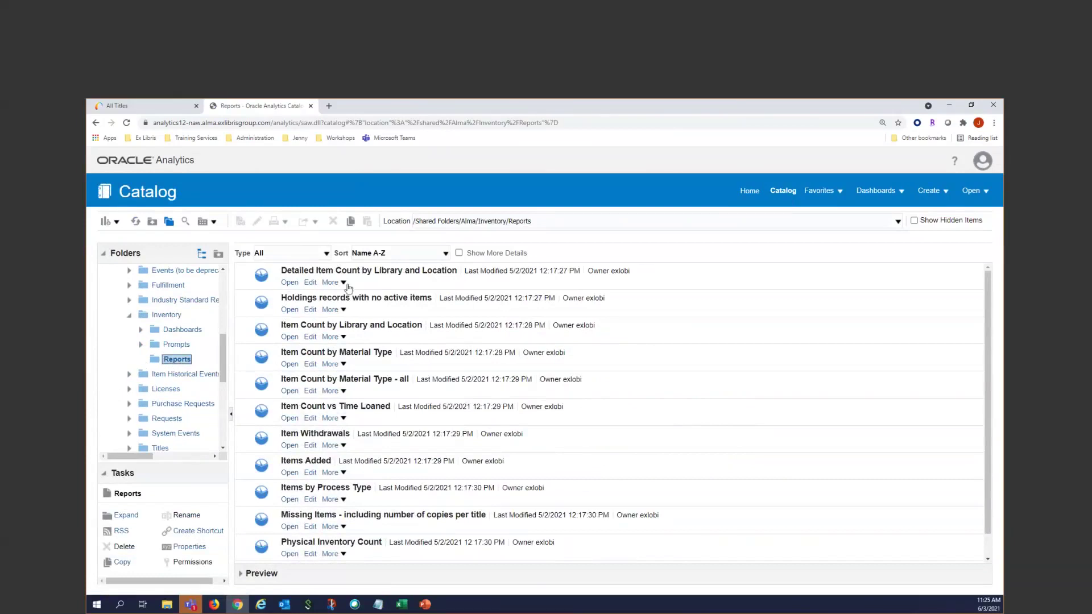
{"action": "left_click", "coordinate": [310, 337]}
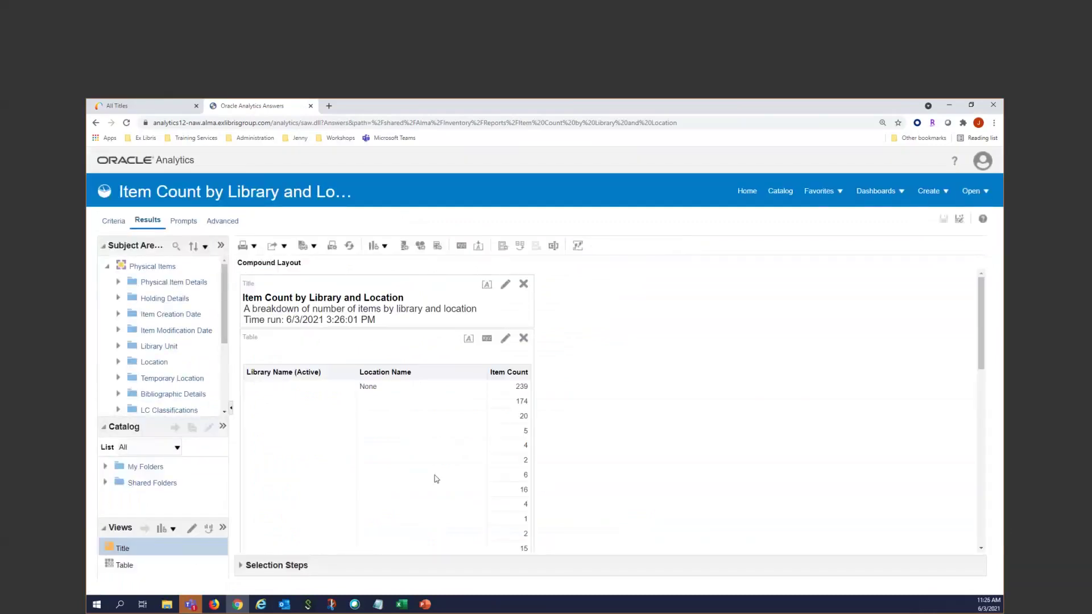
Review the item counts for each library and location in the results table, and show the report's criteria
{"action": "scroll", "coordinate": [436, 479], "scroll_direction": "down", "scroll_amount": 10}
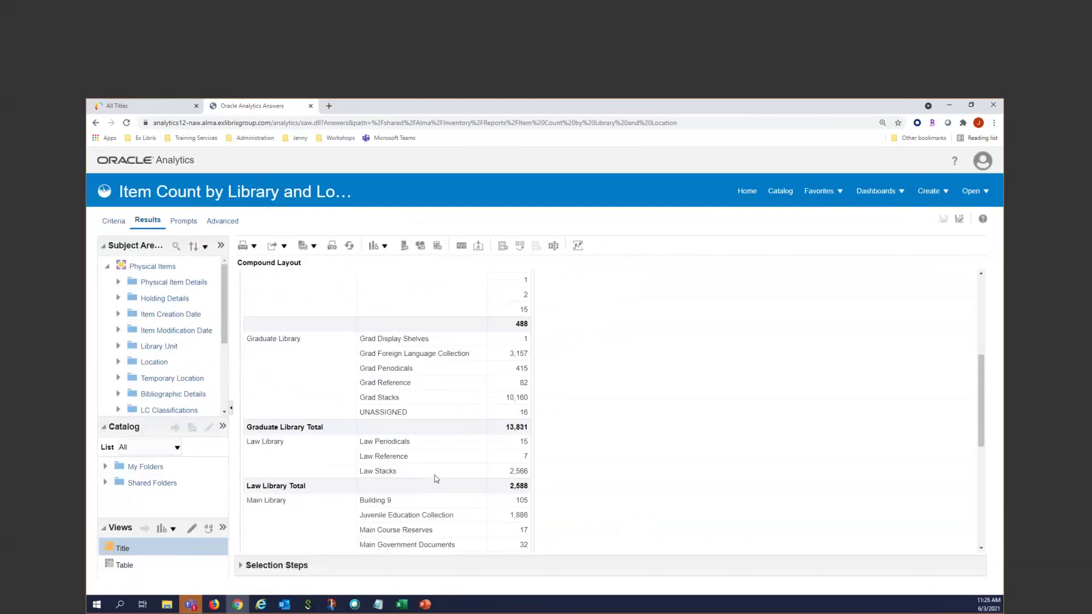
{"action": "scroll", "coordinate": [436, 478], "scroll_direction": "down", "scroll_amount": 2}
{"action": "scroll", "coordinate": [436, 479], "scroll_direction": "up", "scroll_amount": 7}
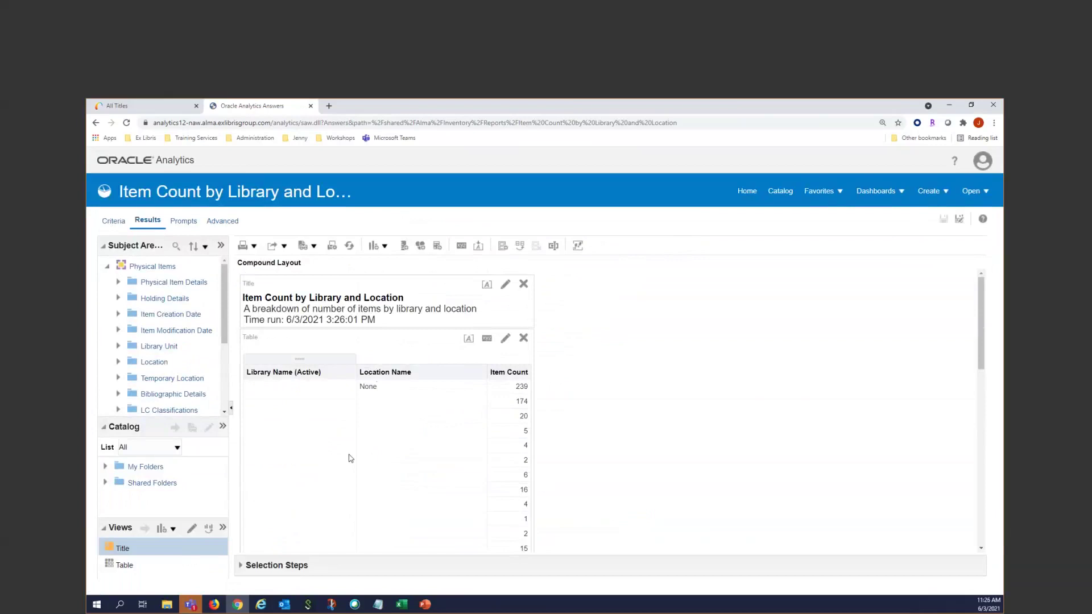
{"action": "scroll", "coordinate": [348, 455], "scroll_direction": "down", "scroll_amount": 3}
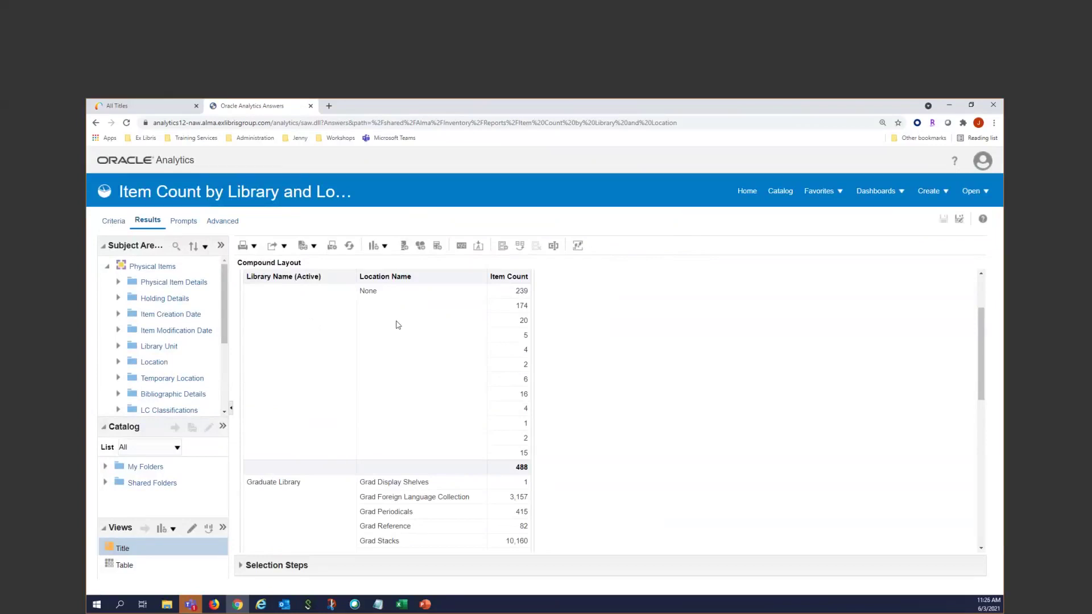
{"action": "scroll", "coordinate": [686, 385], "scroll_direction": "down", "scroll_amount": 1}
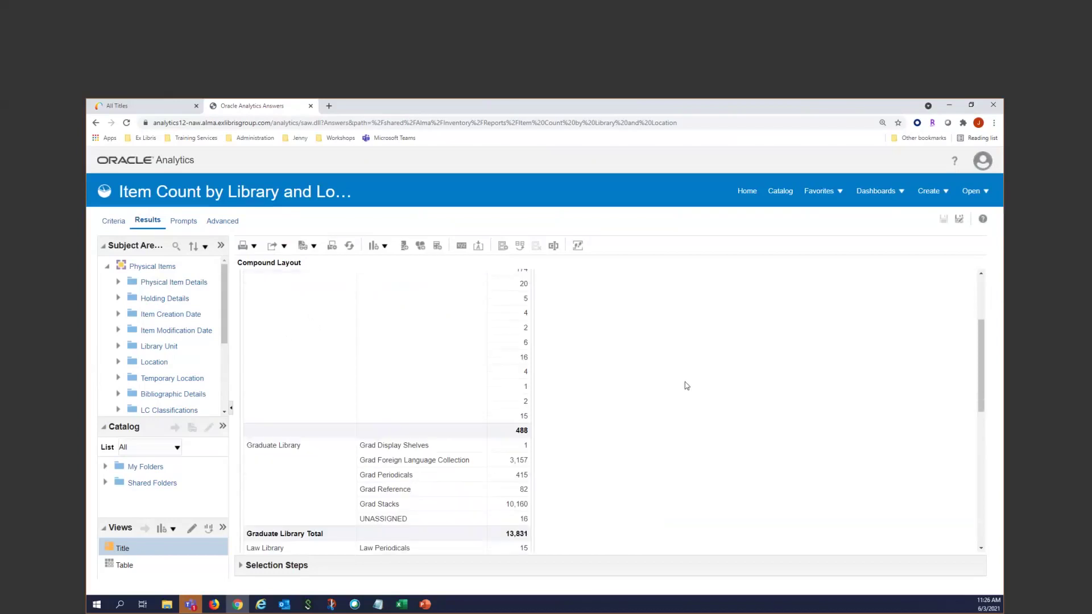
{"action": "scroll", "coordinate": [686, 386], "scroll_direction": "down", "scroll_amount": 4}
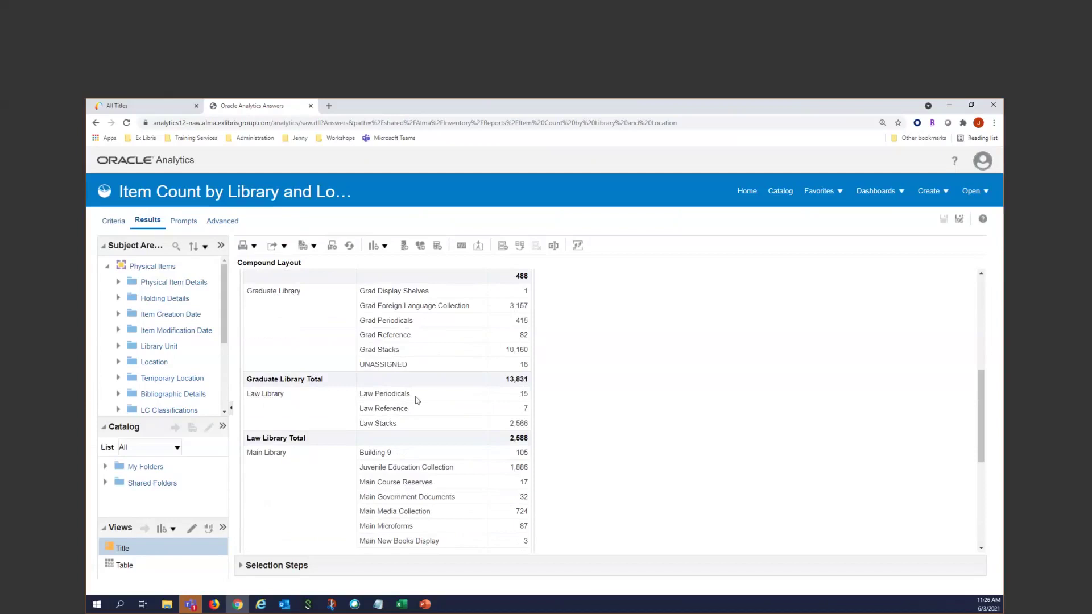
{"action": "scroll", "coordinate": [417, 400], "scroll_direction": "down", "scroll_amount": 1}
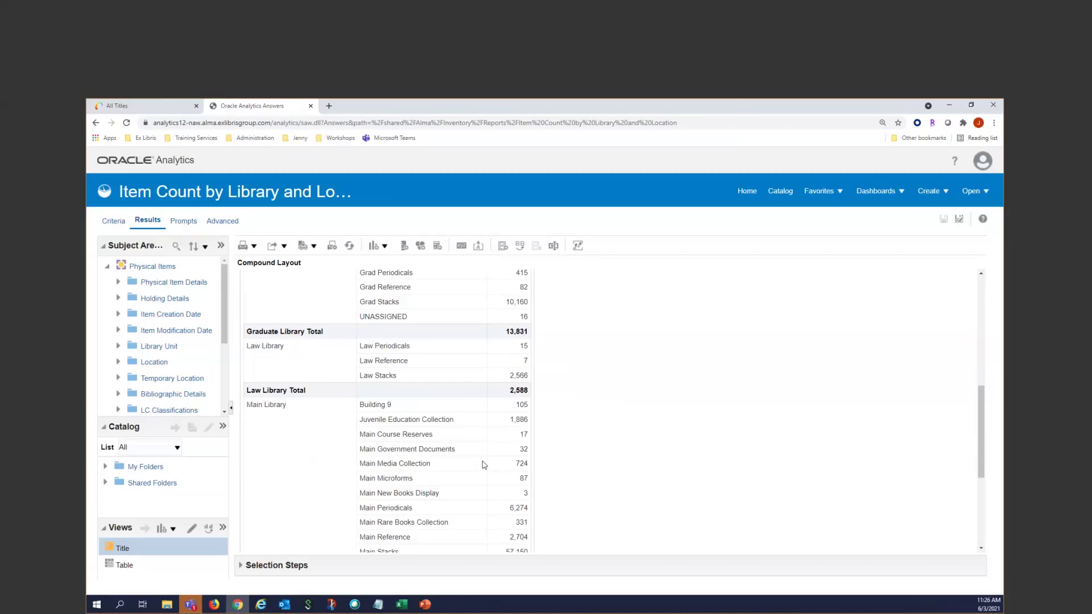
{"action": "left_click", "coordinate": [116, 225]}
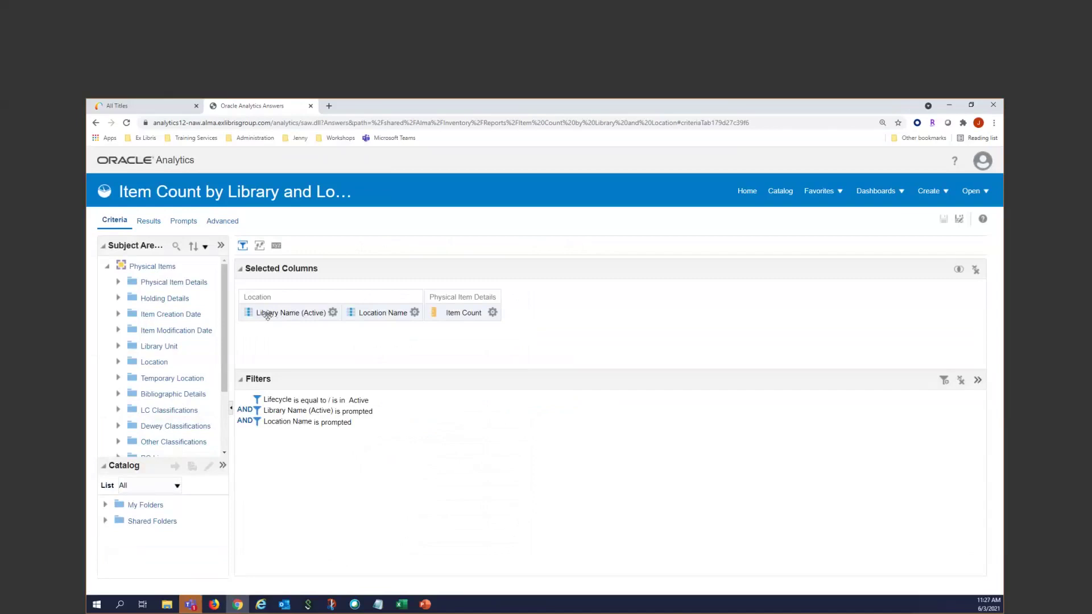
Look over the options of the Library Name (Active) and Item Count columns, and examine the location names in the results
{"action": "left_click", "coordinate": [333, 312]}
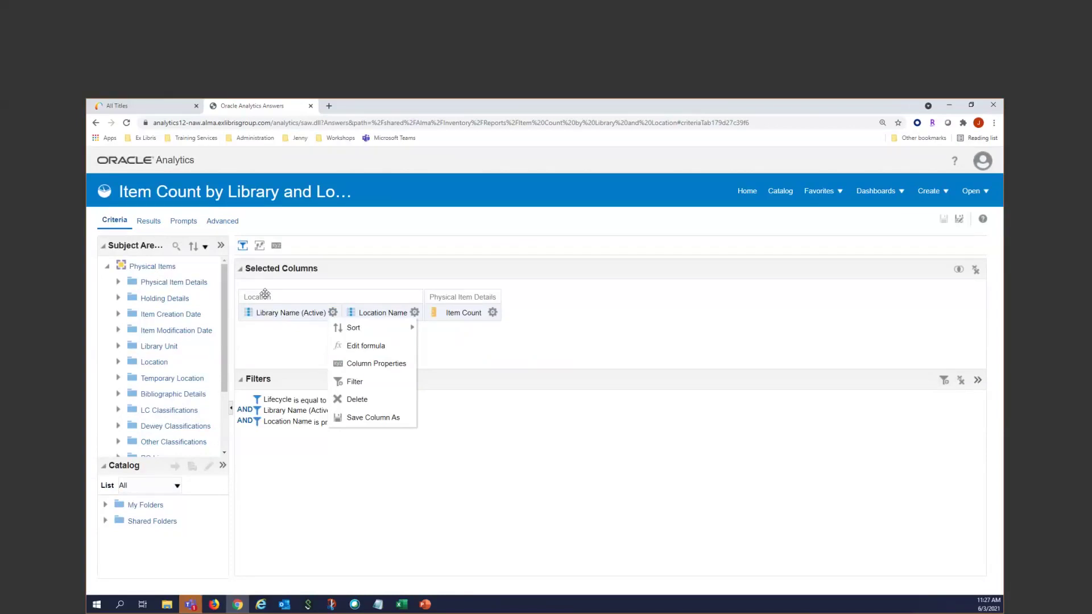
{"action": "left_click", "coordinate": [492, 312]}
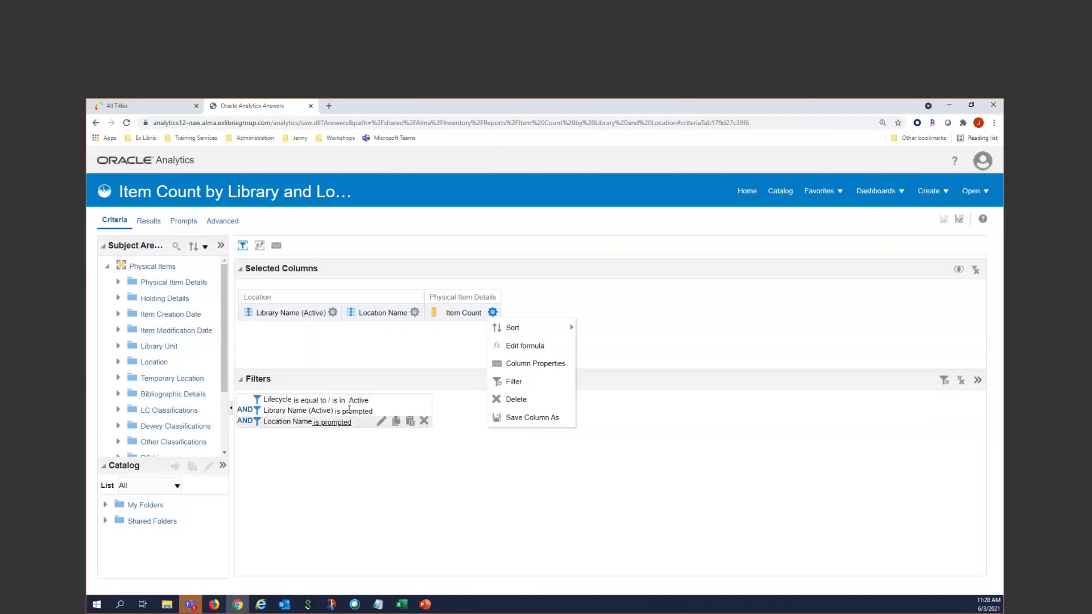
{"action": "left_click", "coordinate": [149, 220]}
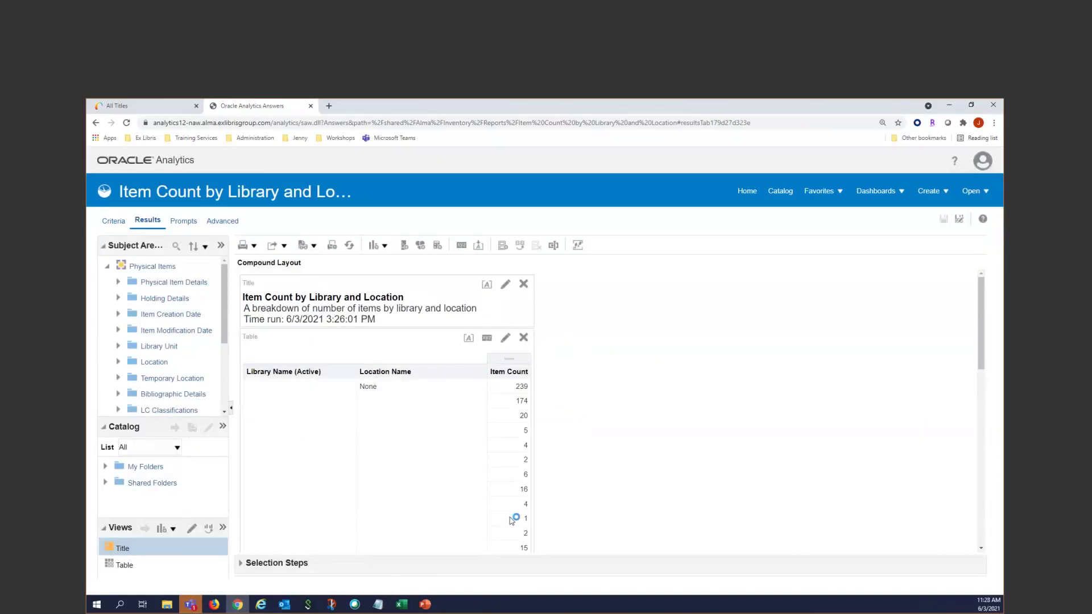
{"action": "scroll", "coordinate": [516, 512], "scroll_direction": "down", "scroll_amount": 5}
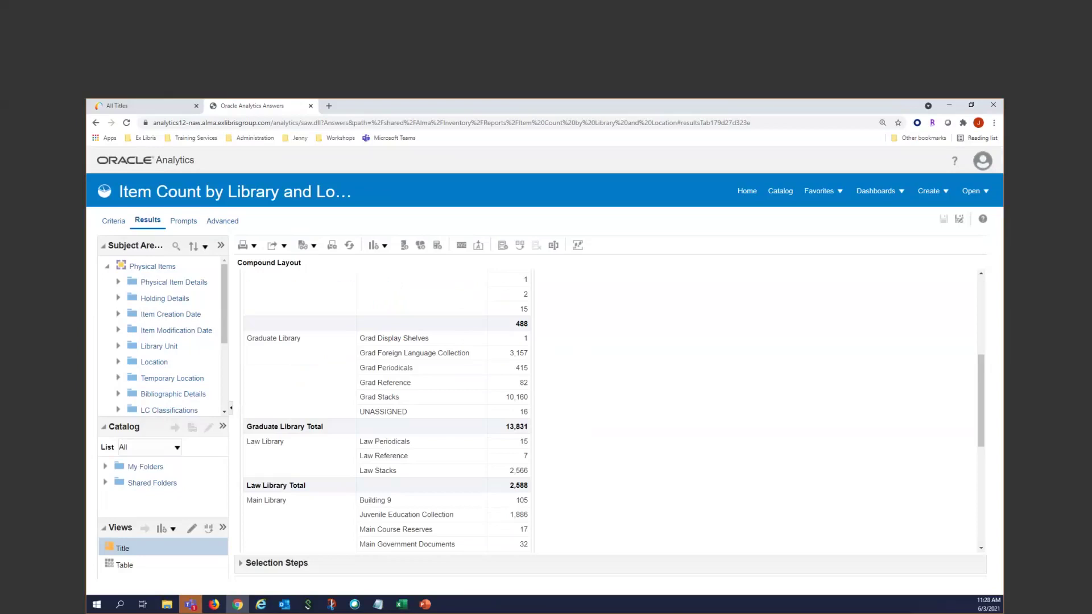
Change the Location Name filter to "contains any" with the value Reference, and display the filtered results
{"action": "left_click", "coordinate": [113, 222]}
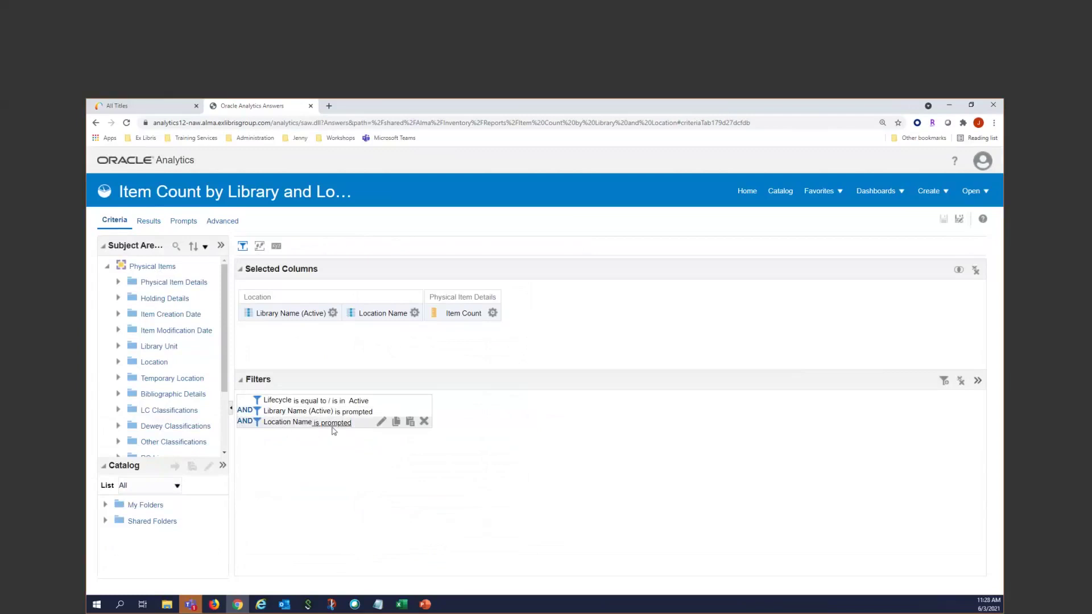
{"action": "left_click", "coordinate": [383, 424]}
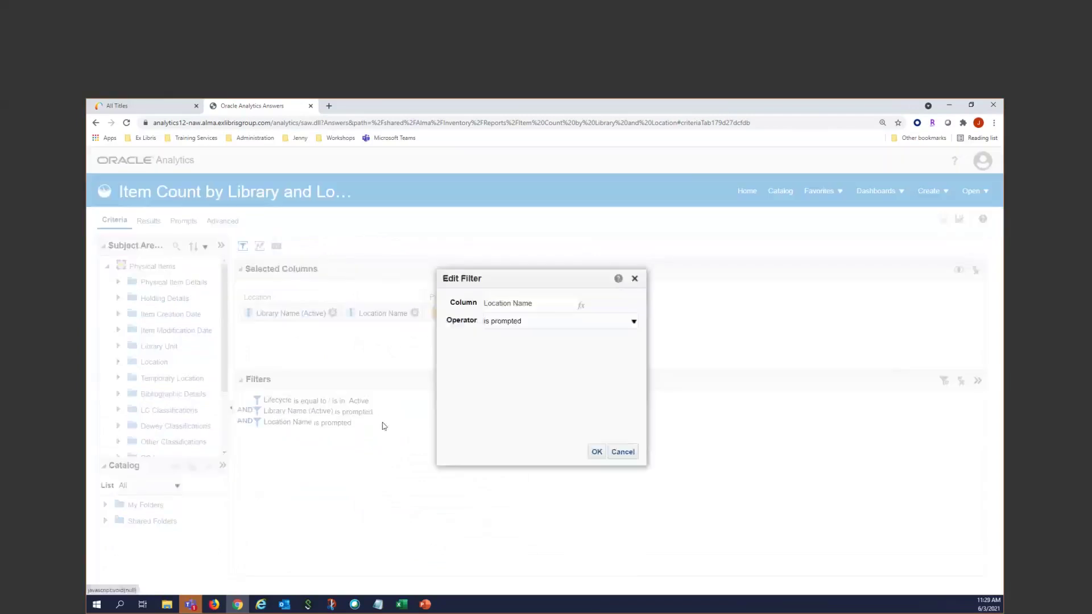
{"action": "left_click", "coordinate": [550, 323]}
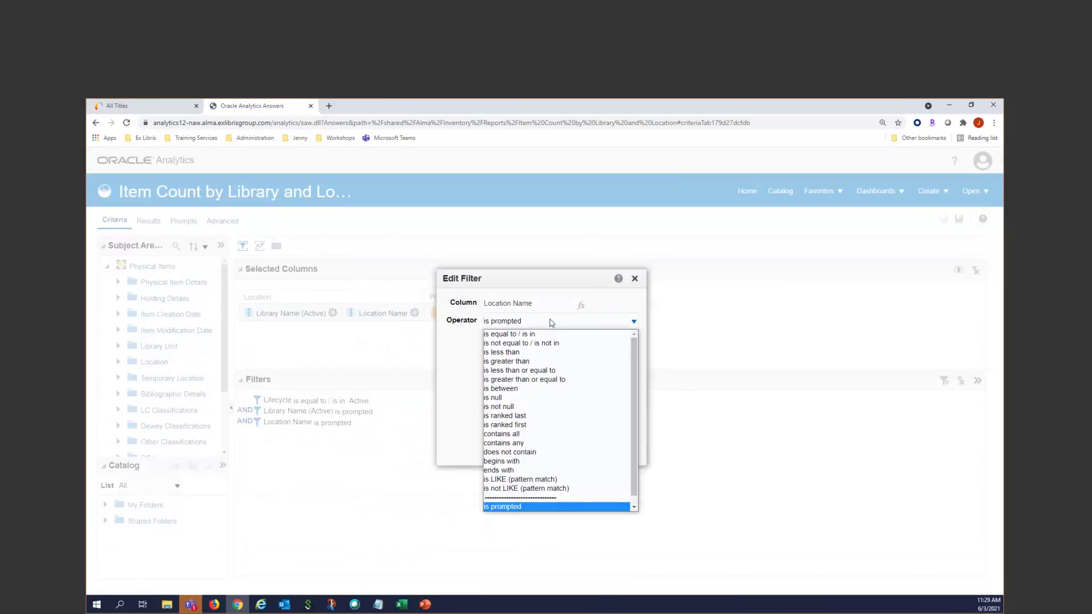
{"action": "left_click", "coordinate": [534, 434]}
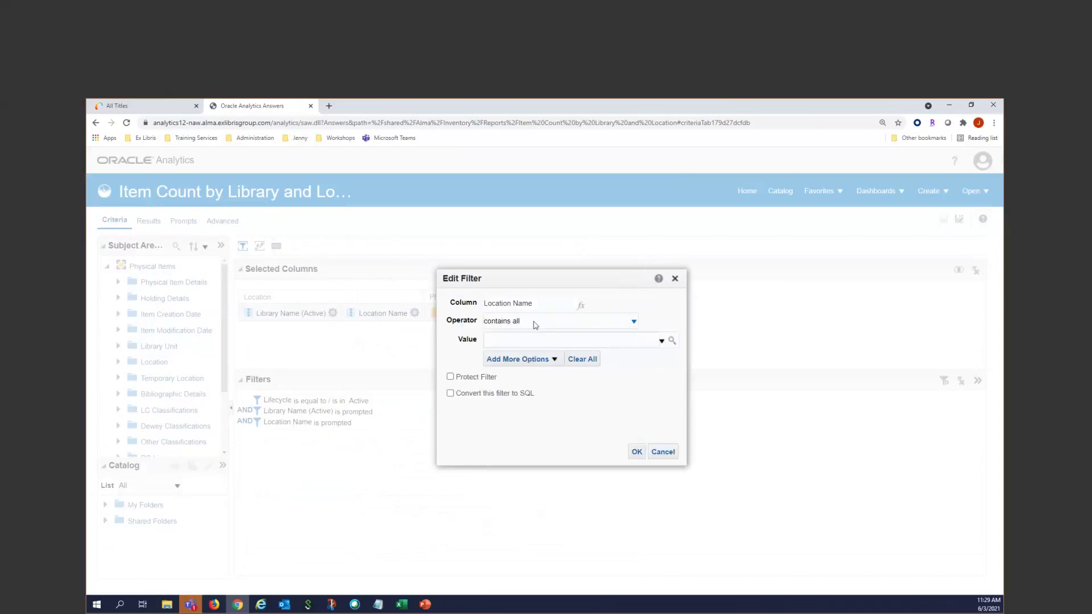
{"action": "left_click", "coordinate": [535, 321]}
{"action": "left_click", "coordinate": [514, 444]}
{"action": "type", "text": "Reference"}
{"action": "left_click", "coordinate": [637, 452]}
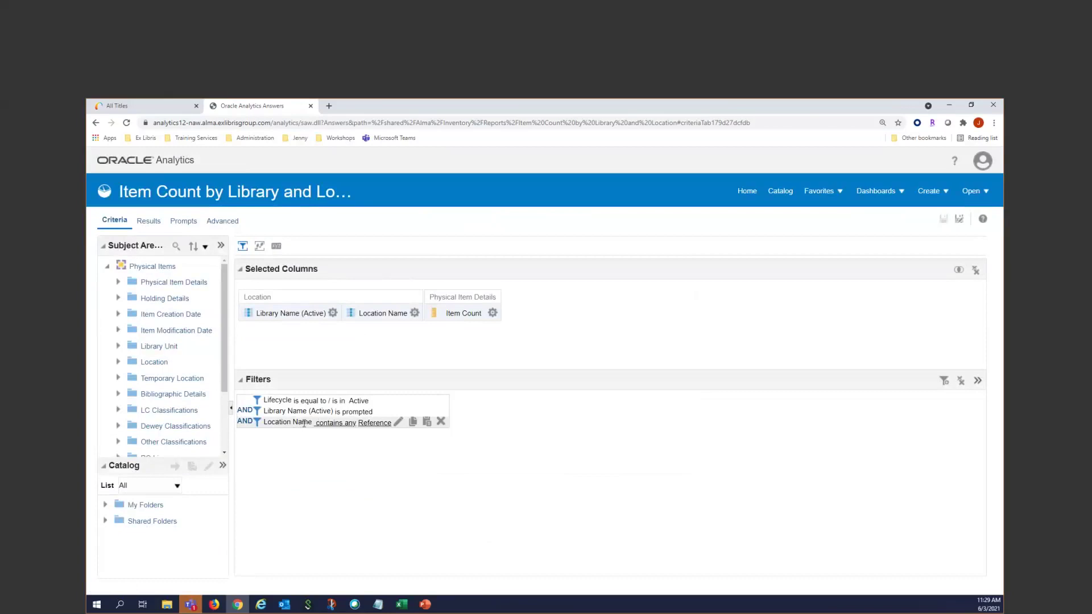
{"action": "left_click", "coordinate": [154, 225]}
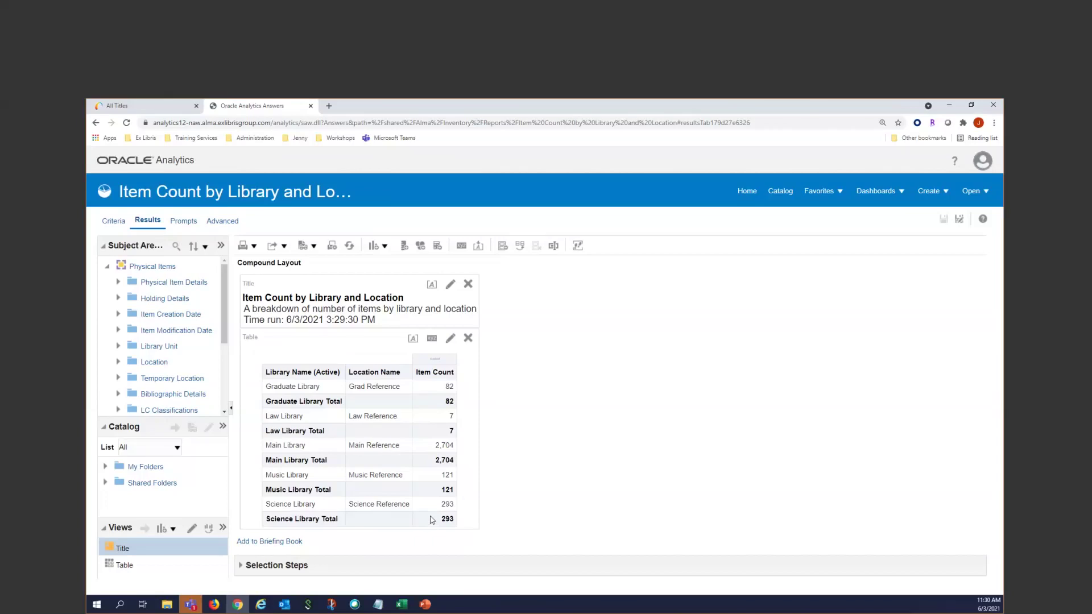
Add the Title column from the Bibliographic Details folder to the report's criteria, and collapse that folder
{"action": "left_click", "coordinate": [114, 222]}
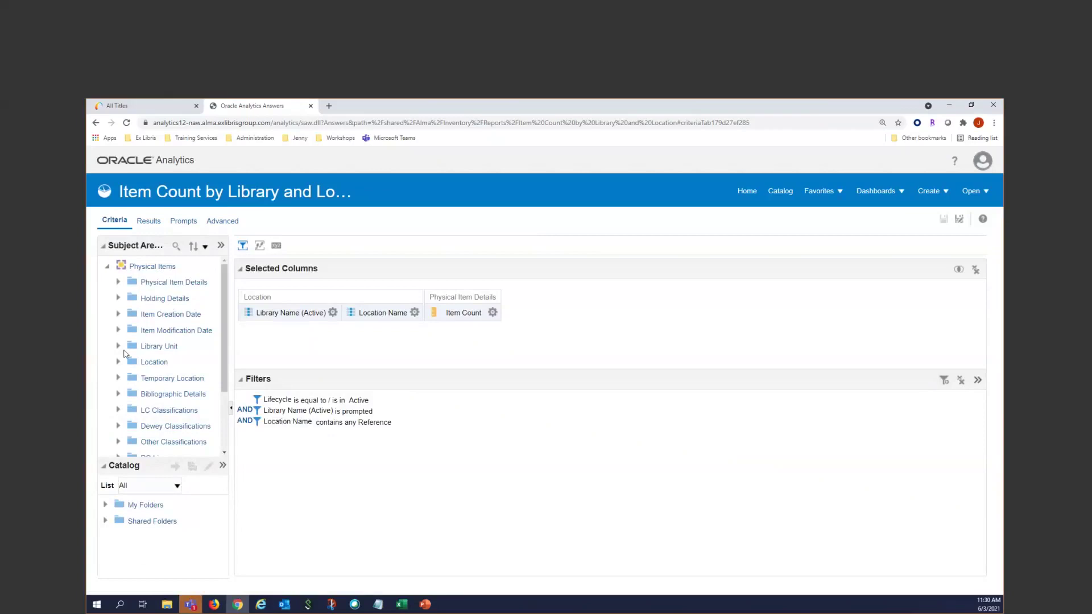
{"action": "left_click", "coordinate": [118, 395]}
{"action": "scroll", "coordinate": [144, 387], "scroll_direction": "down", "scroll_amount": 8}
{"action": "scroll", "coordinate": [144, 387], "scroll_direction": "down", "scroll_amount": 10}
{"action": "scroll", "coordinate": [144, 387], "scroll_direction": "down", "scroll_amount": 10}
{"action": "scroll", "coordinate": [144, 386], "scroll_direction": "down", "scroll_amount": 4}
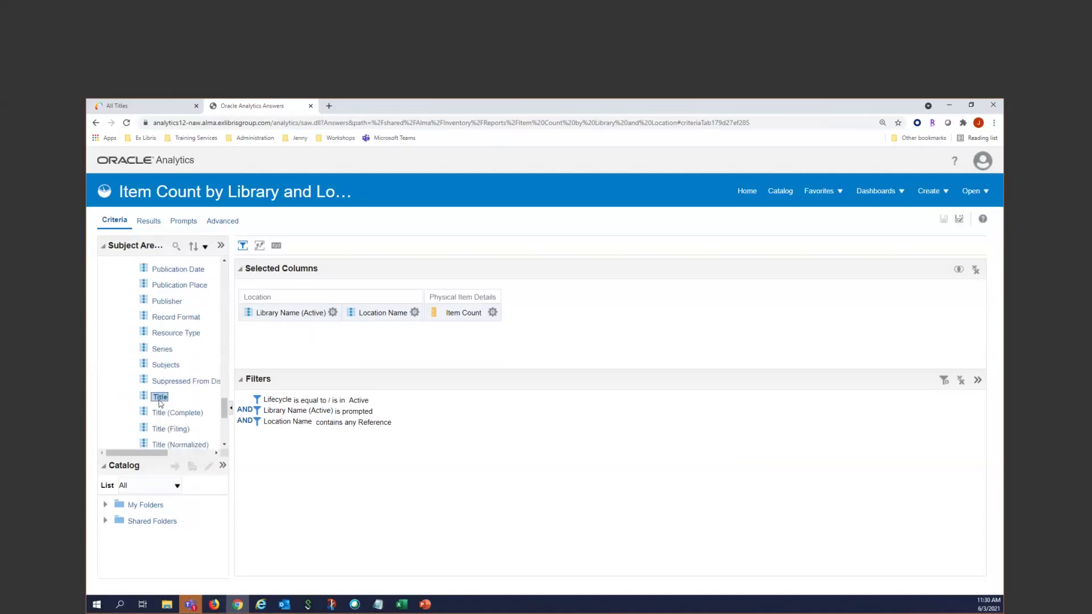
{"action": "double_click", "coordinate": [160, 398]}
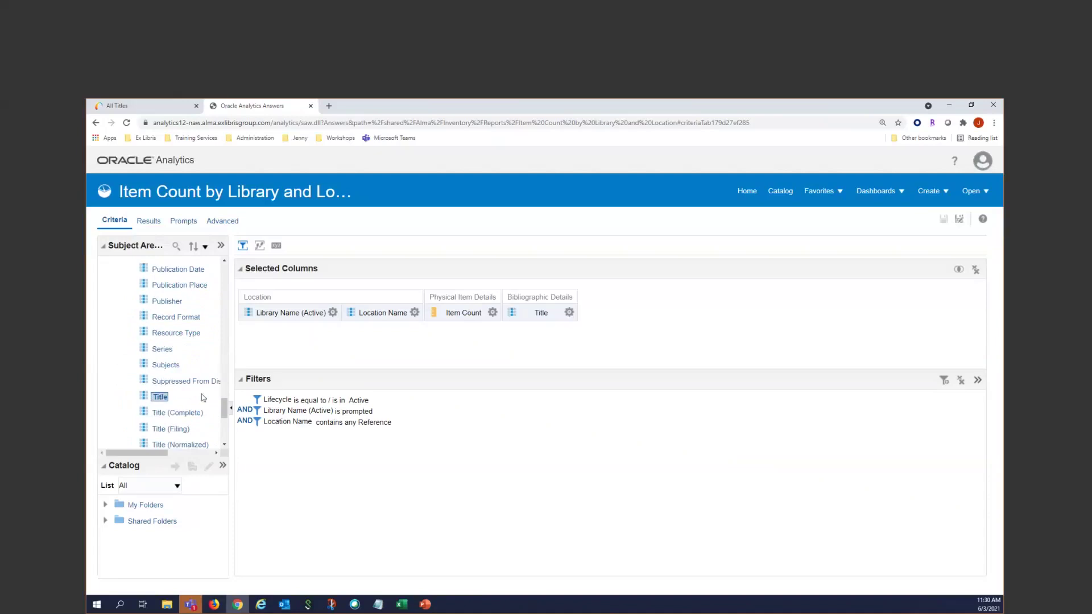
{"action": "left_click_drag", "start_coordinate": [223, 413], "coordinate": [245, 285]}
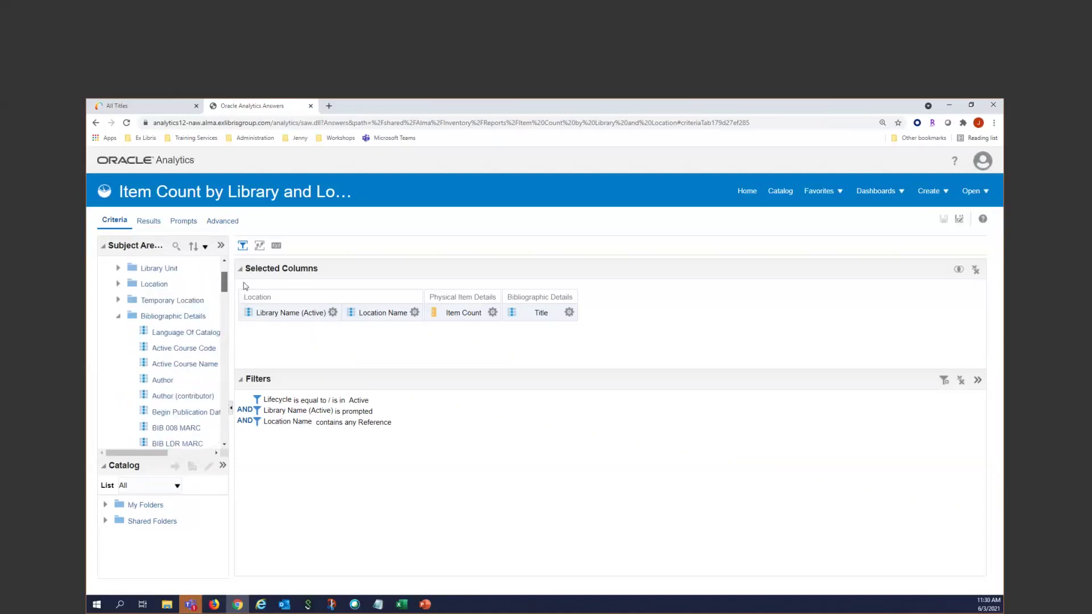
{"action": "left_click", "coordinate": [118, 316]}
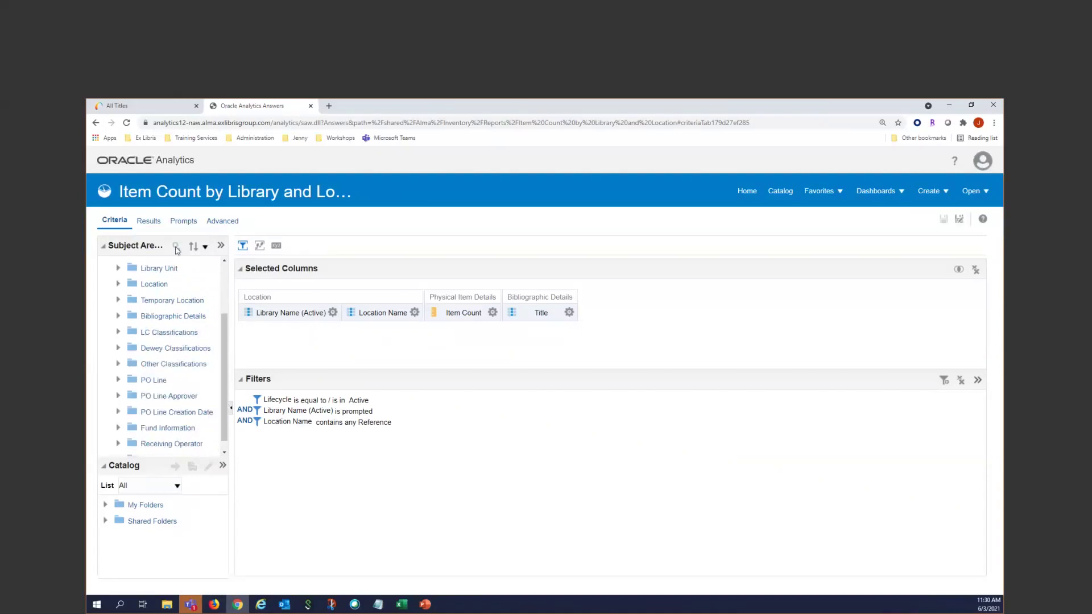
Search the subject area for "barcode" and add the Barcode column to the report
{"action": "left_click", "coordinate": [177, 248]}
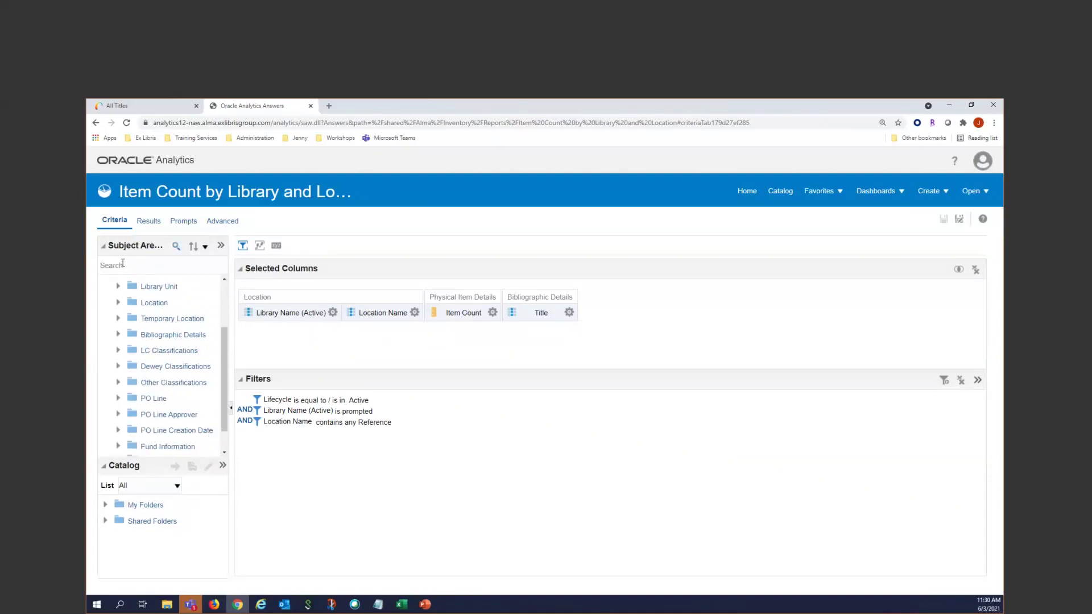
{"action": "type", "text": "barcode"}
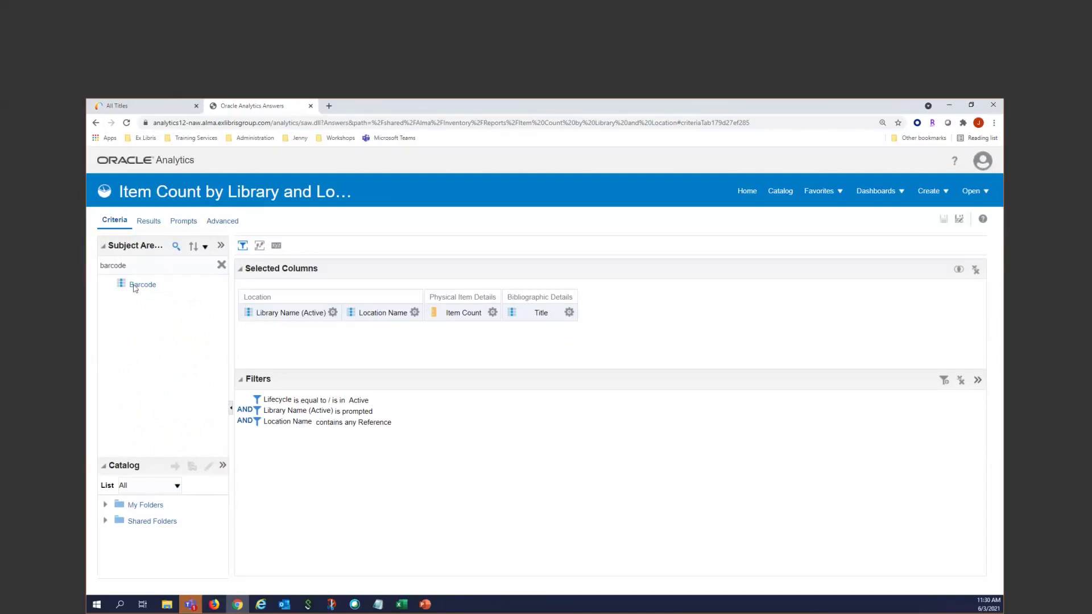
{"action": "left_click", "coordinate": [138, 285]}
{"action": "double_click", "coordinate": [137, 285]}
Search the subject area for "call number", add the Permanent Call Number column, and display the results
{"action": "double_click", "coordinate": [112, 265]}
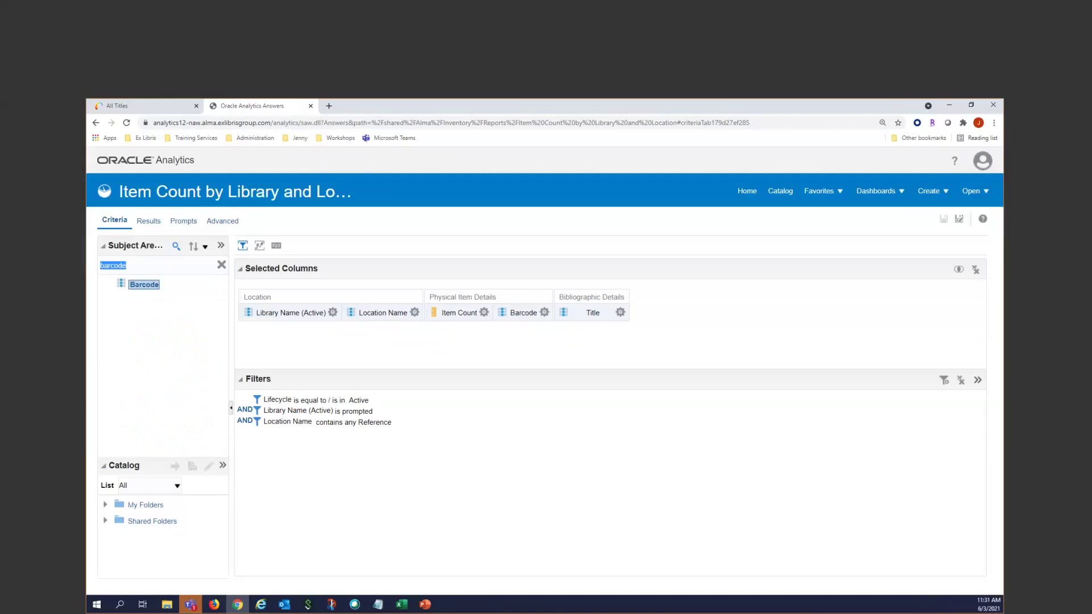
{"action": "type", "text": "call number"}
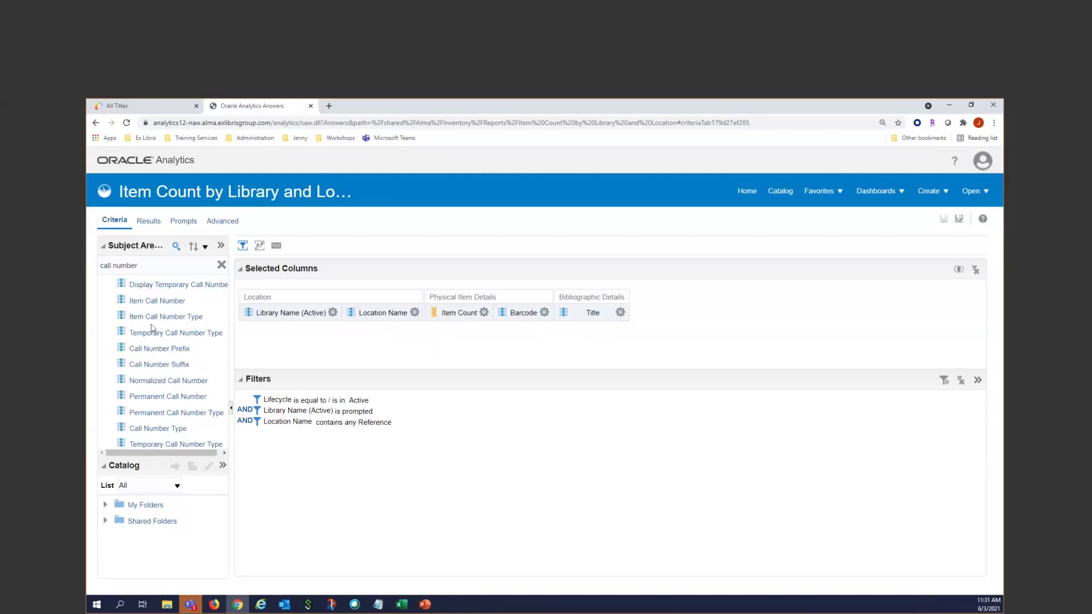
{"action": "scroll", "coordinate": [154, 329], "scroll_direction": "down", "scroll_amount": 1}
{"action": "scroll", "coordinate": [202, 319], "scroll_direction": "up", "scroll_amount": 1}
{"action": "left_click", "coordinate": [172, 400]}
{"action": "double_click", "coordinate": [171, 400]}
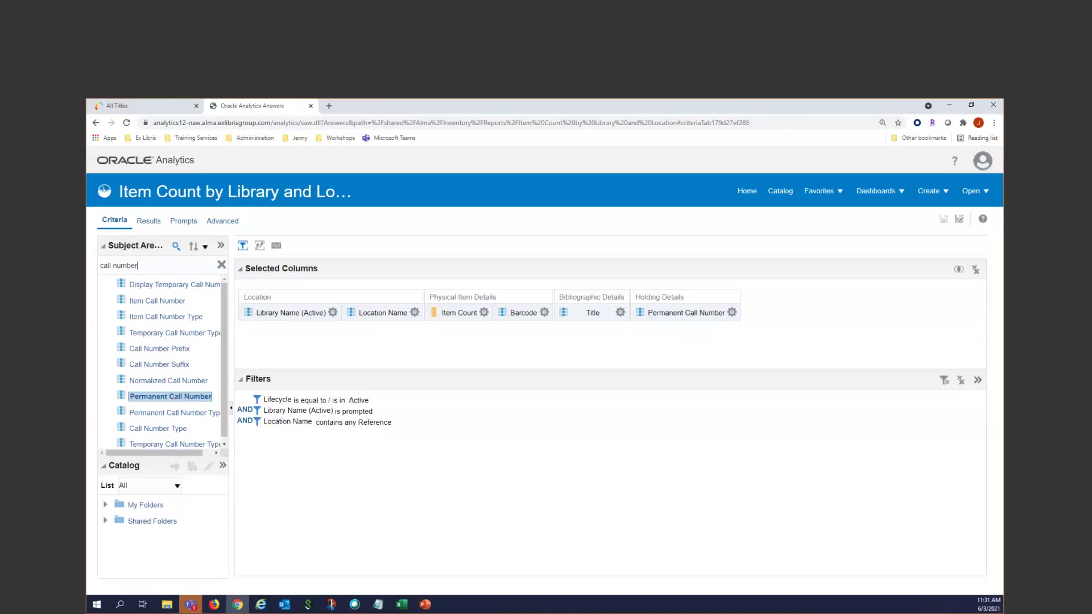
{"action": "left_click", "coordinate": [149, 223]}
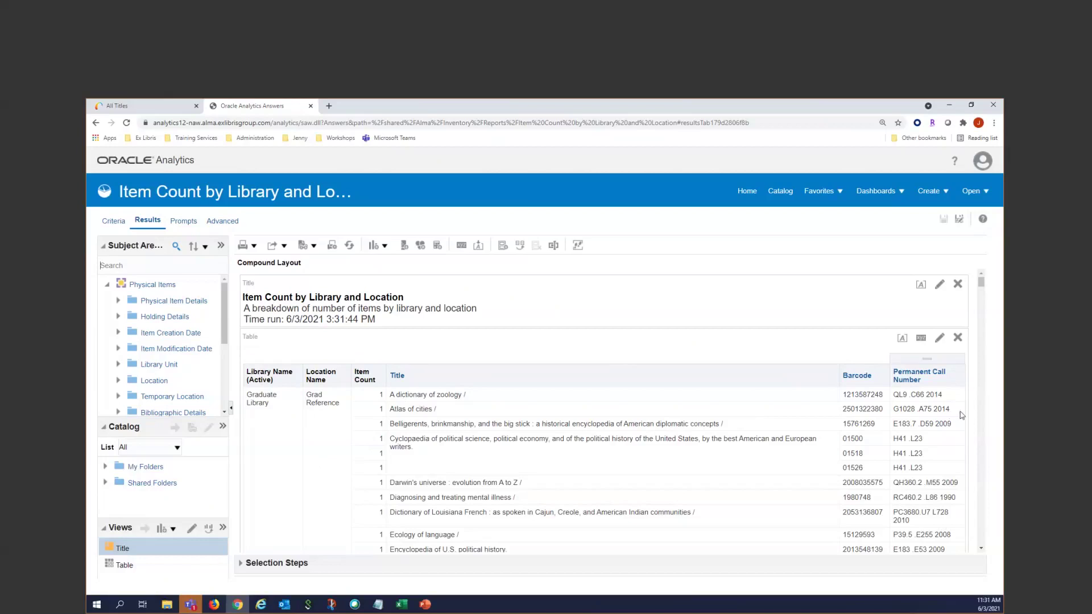
Delete the Item Count column from the report's criteria, check the results table, and return to the criteria
{"action": "left_click", "coordinate": [115, 222]}
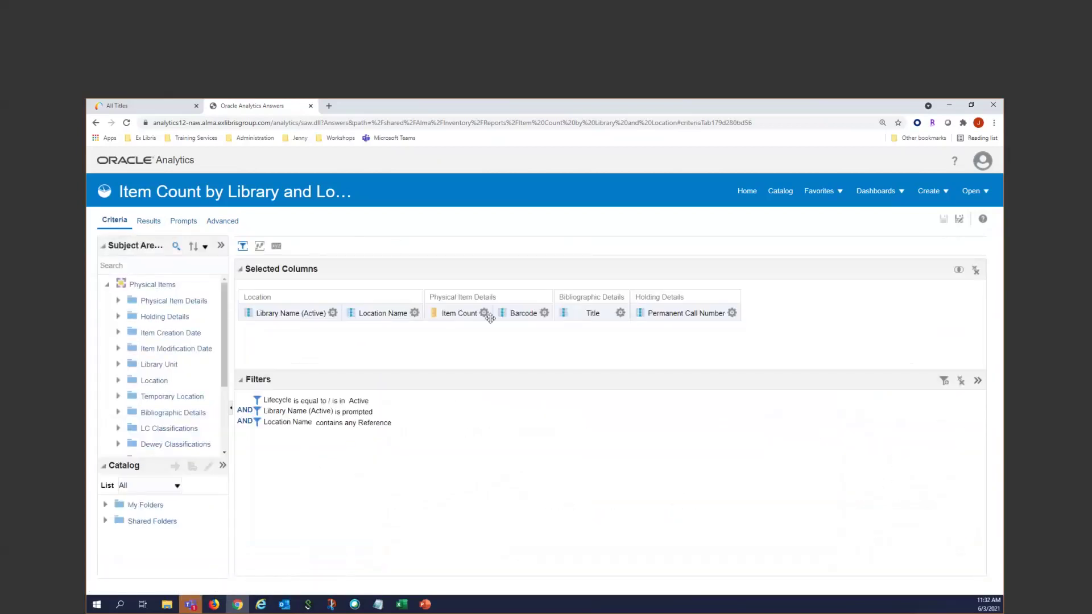
{"action": "left_click", "coordinate": [484, 313]}
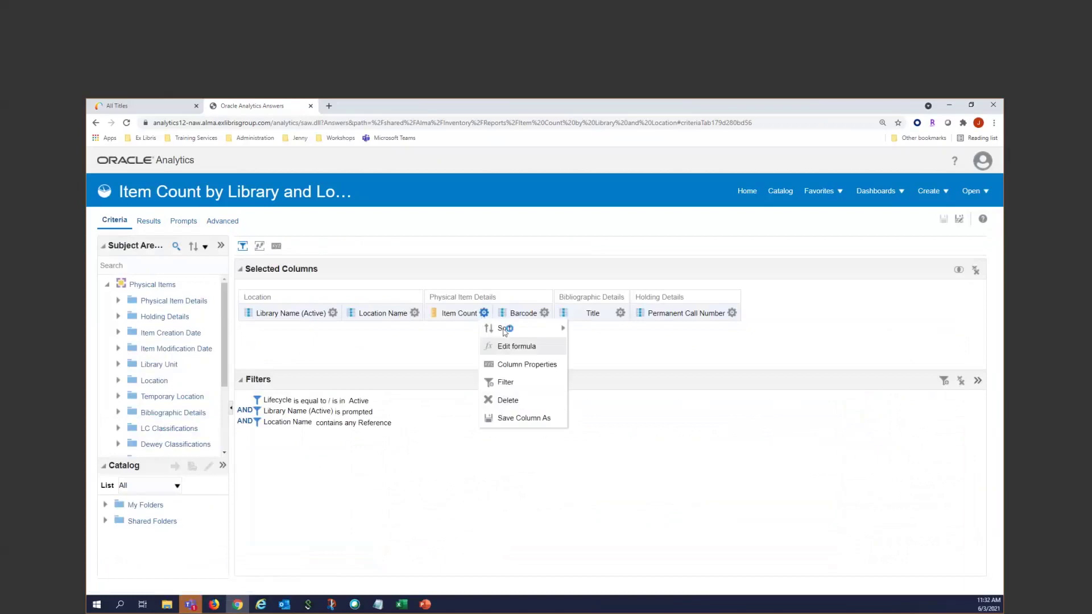
{"action": "left_click", "coordinate": [493, 401]}
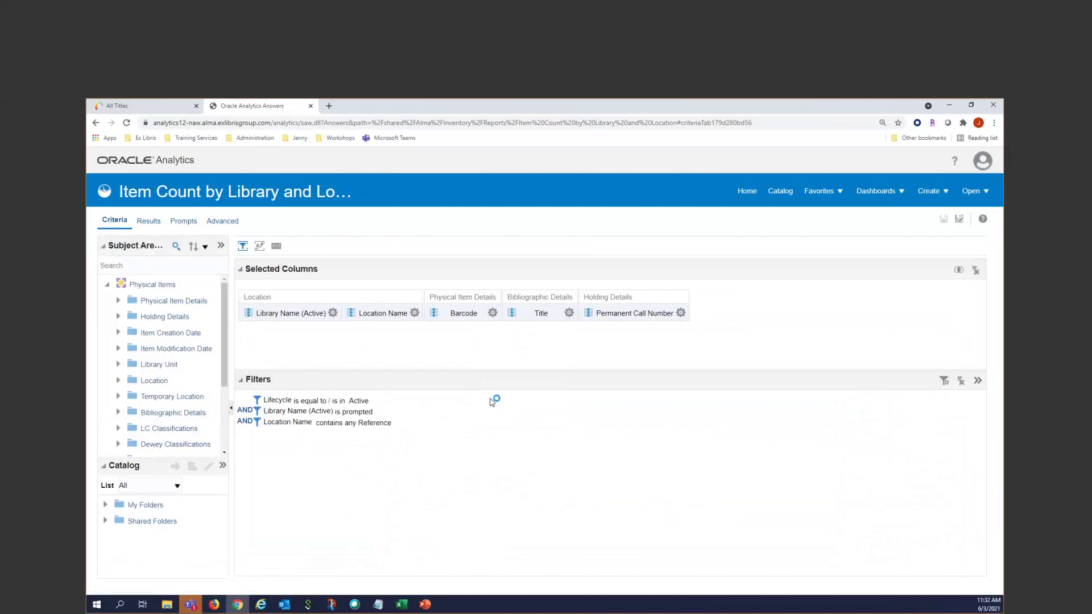
{"action": "left_click", "coordinate": [147, 223]}
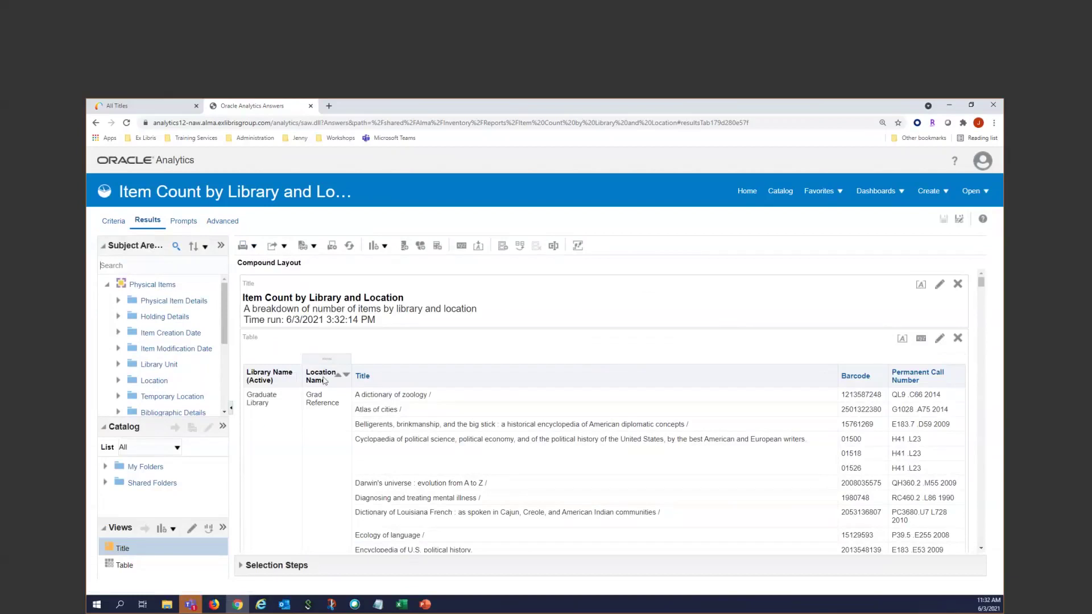
{"action": "left_click", "coordinate": [112, 223]}
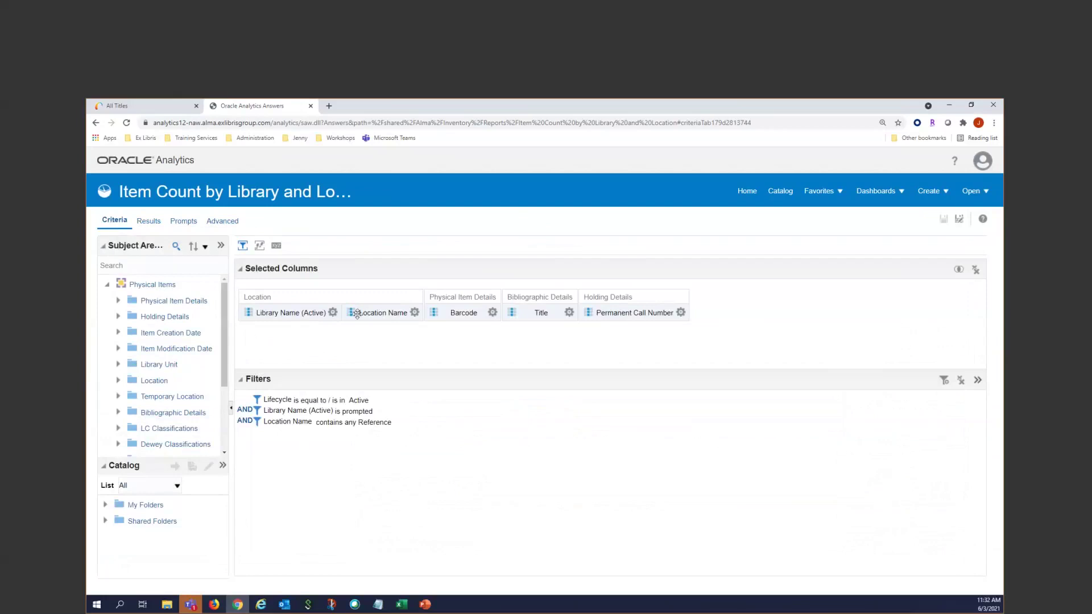
Try to sort the report ascending by both Library Name (Active) and Permanent Call Number using Sort Ascending on each
{"action": "left_click", "coordinate": [333, 313]}
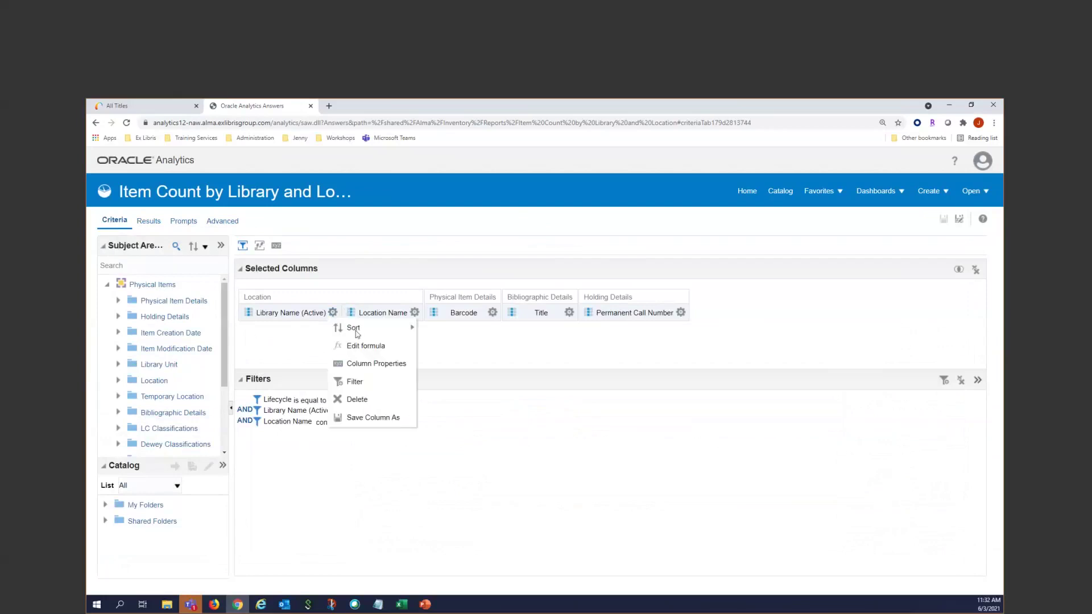
{"action": "mouse_move", "coordinate": [345, 332]}
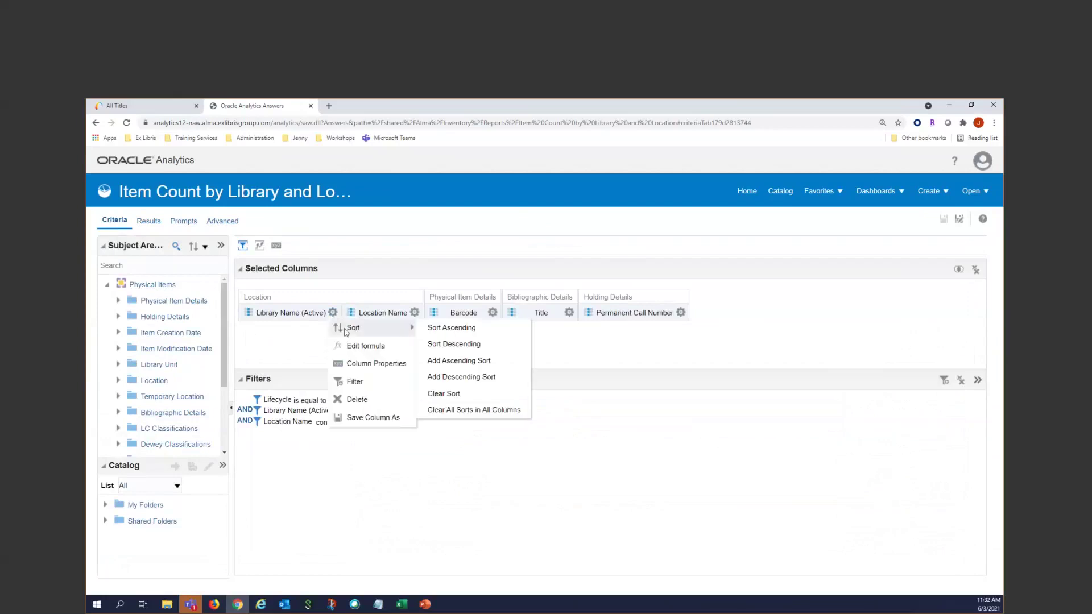
{"action": "left_click", "coordinate": [441, 328]}
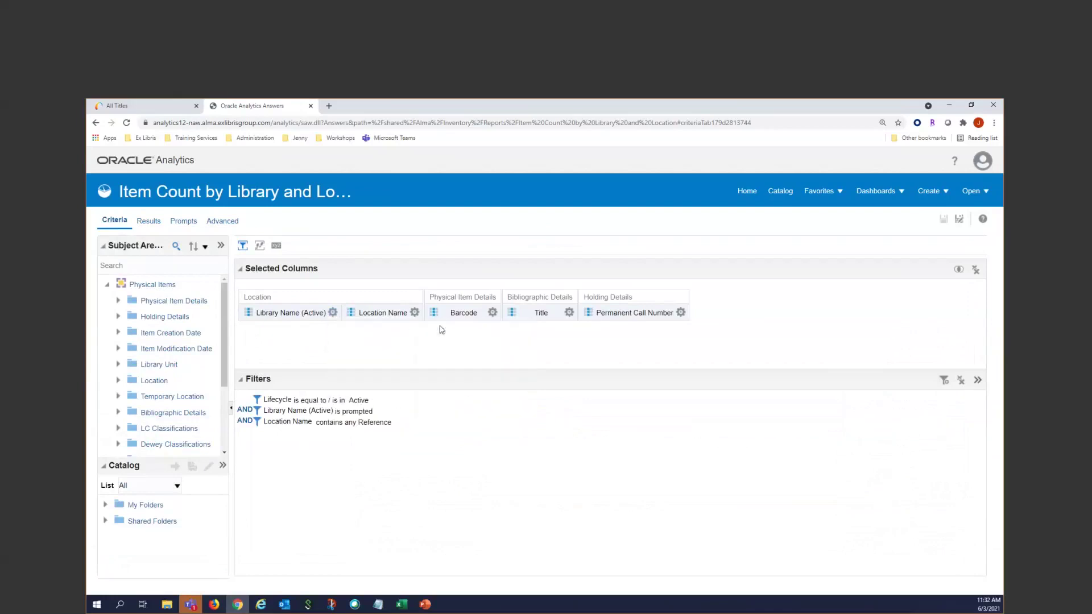
{"action": "left_click", "coordinate": [493, 312]}
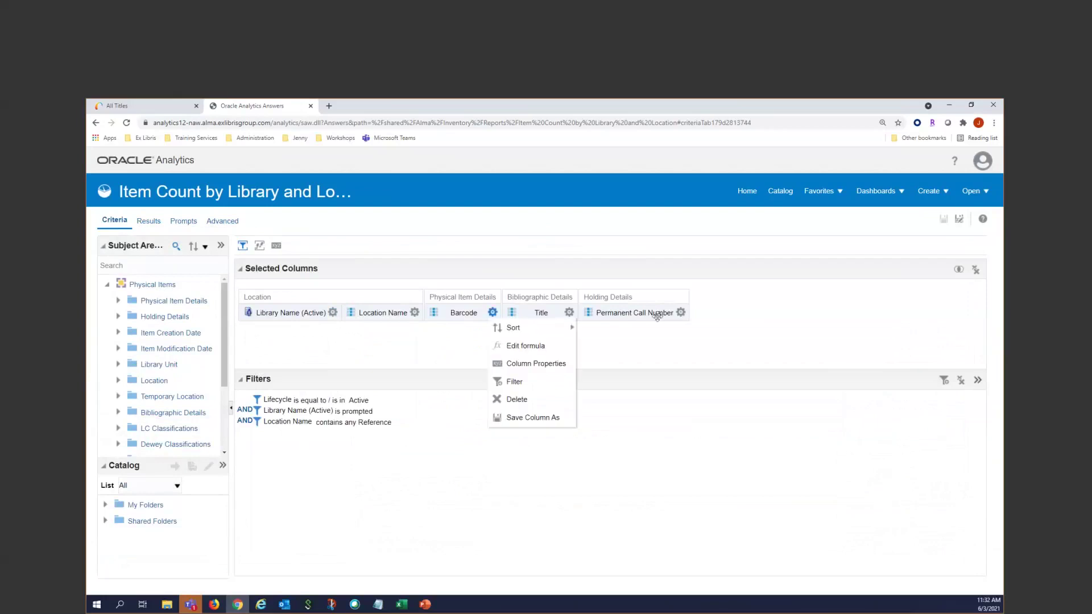
{"action": "left_click", "coordinate": [681, 313]}
{"action": "mouse_move", "coordinate": [696, 328]}
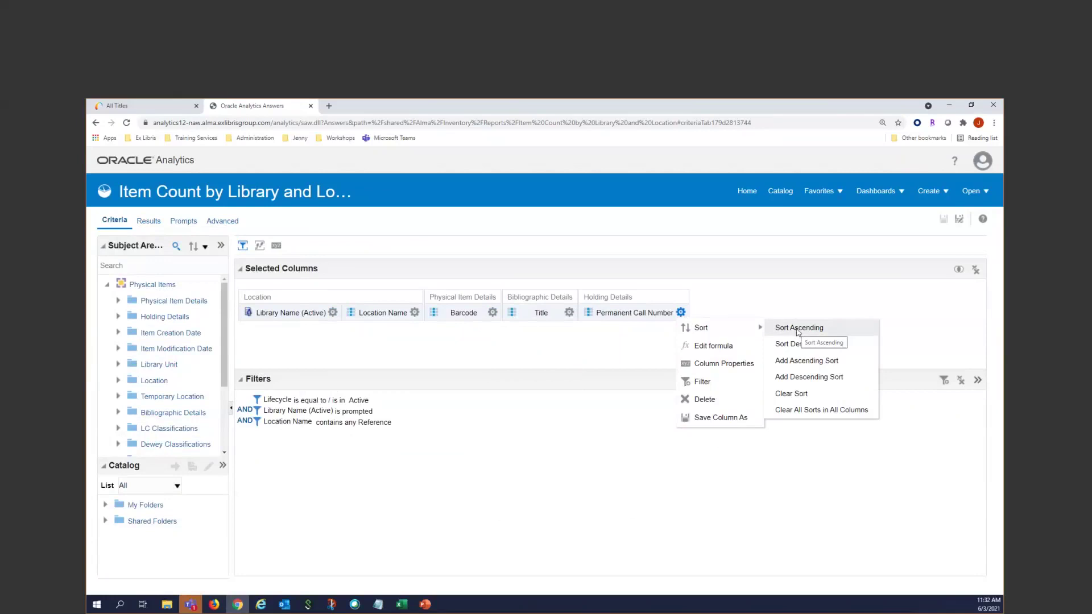
{"action": "left_click", "coordinate": [798, 328]}
Apply Sort Ascending to the Library Name (Active) column
{"action": "left_click", "coordinate": [680, 312]}
{"action": "left_click", "coordinate": [569, 313]}
{"action": "left_click", "coordinate": [414, 313]}
{"action": "left_click", "coordinate": [332, 312]}
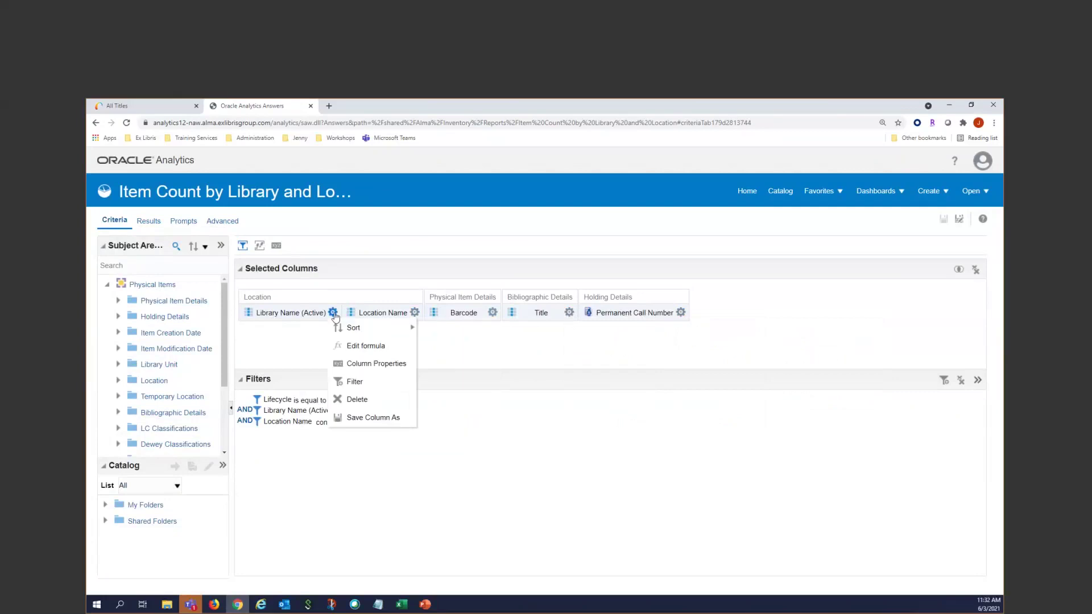
{"action": "mouse_move", "coordinate": [364, 328]}
{"action": "left_click", "coordinate": [427, 328]}
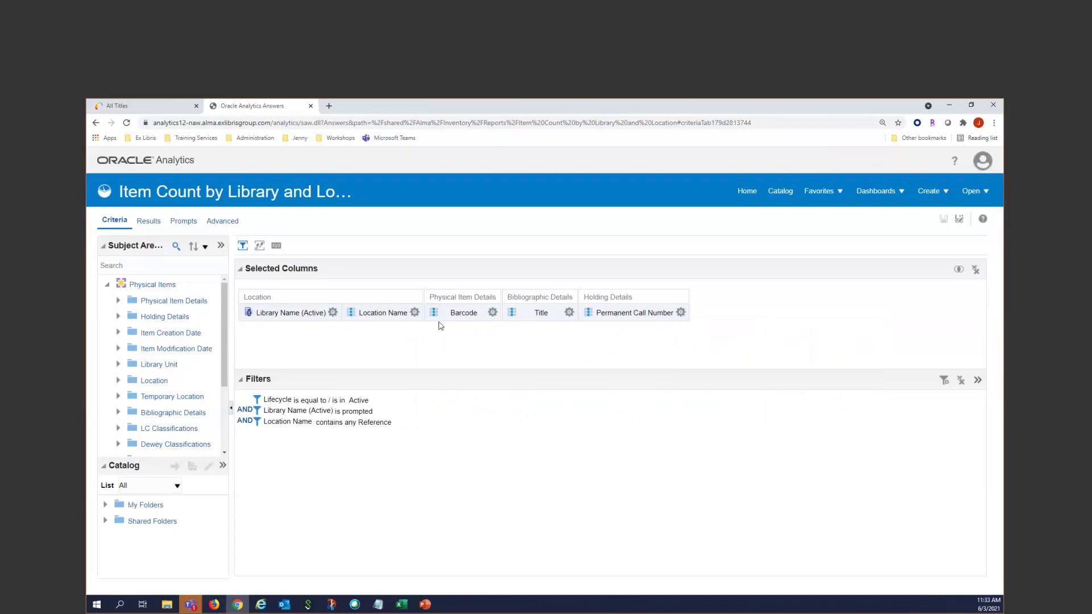
Add an ascending sort on the Permanent Call Number column as the second sort level
{"action": "left_click", "coordinate": [681, 313]}
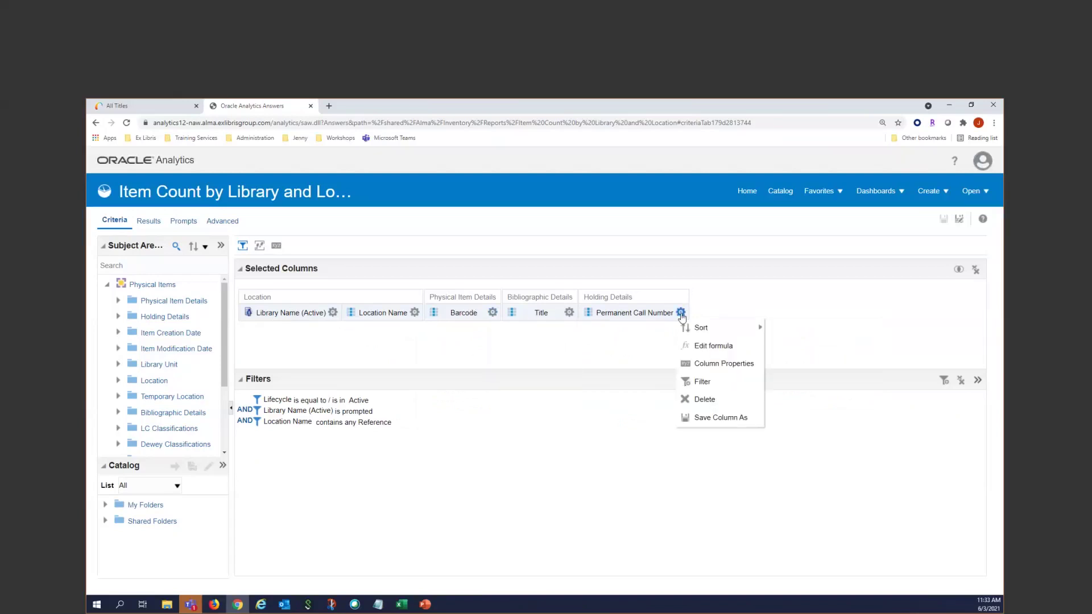
{"action": "mouse_move", "coordinate": [689, 327]}
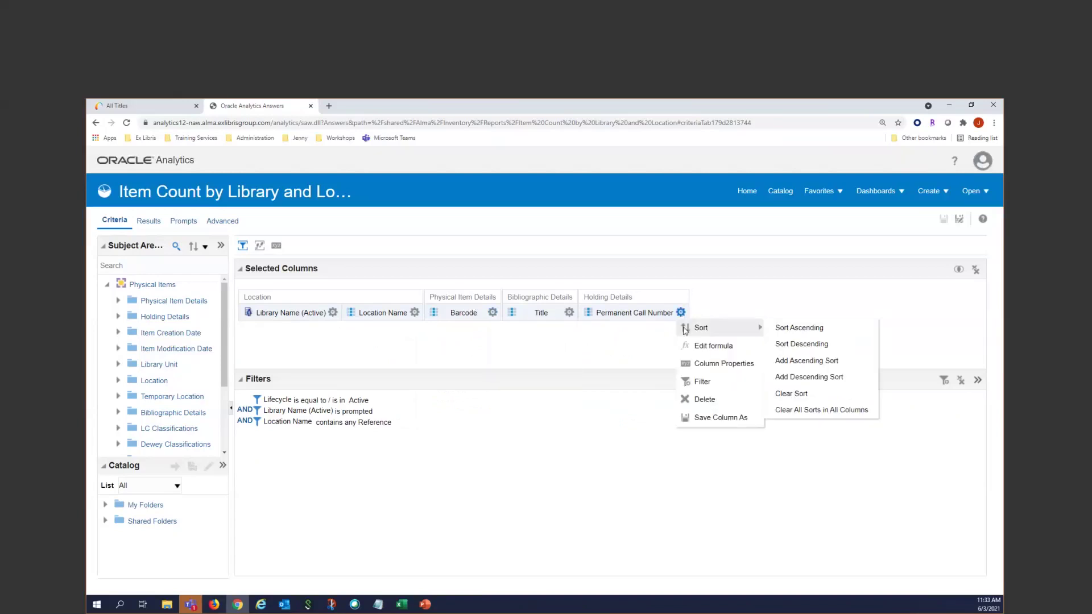
{"action": "left_click", "coordinate": [810, 364]}
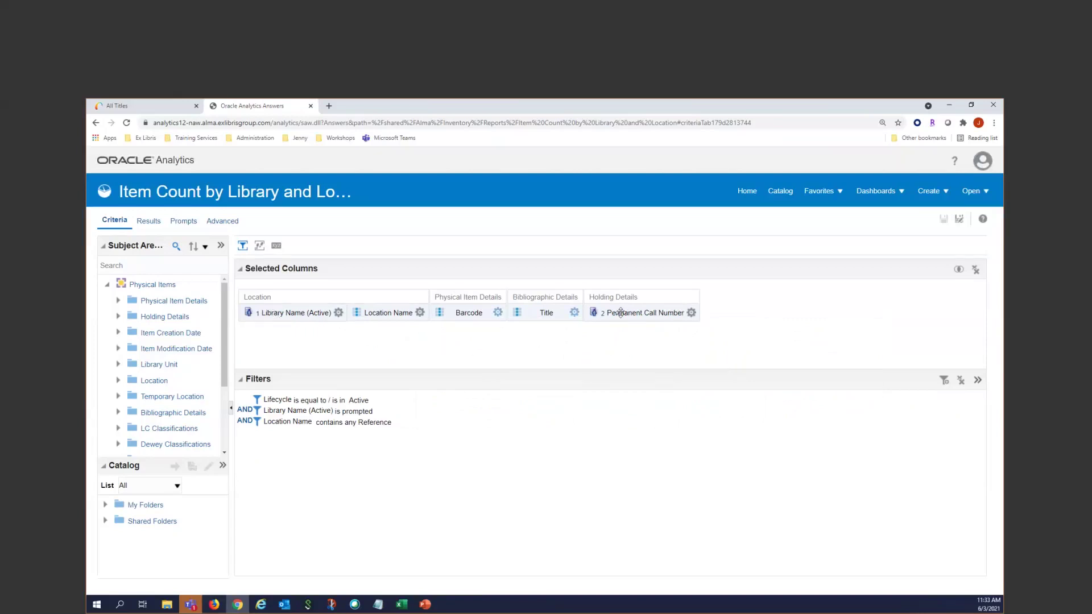
Delete the Location Name column from the report's selected columns
{"action": "left_click", "coordinate": [574, 312]}
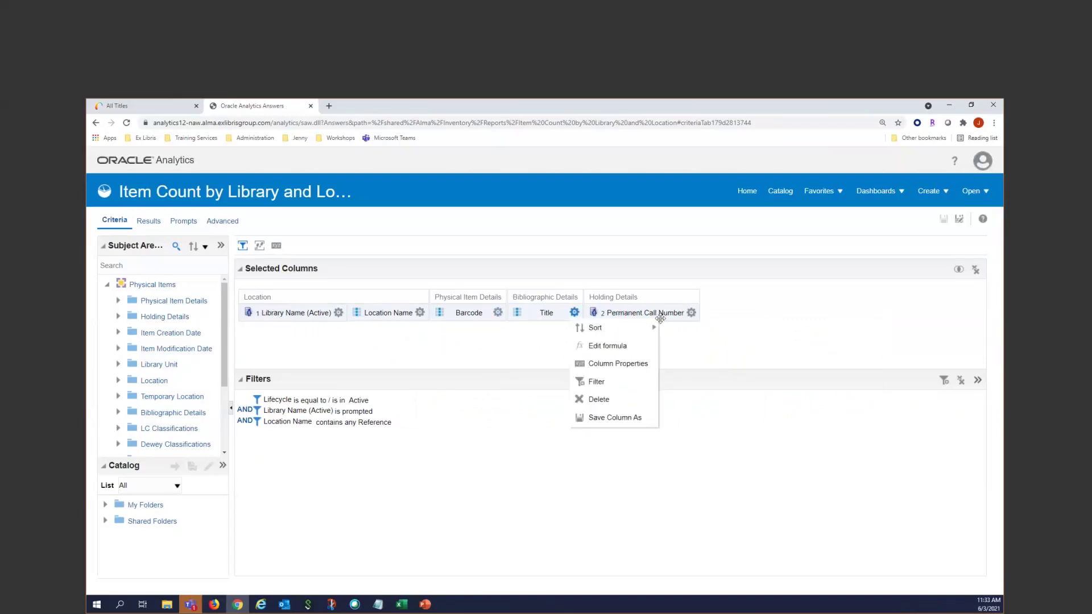
{"action": "left_click", "coordinate": [420, 312]}
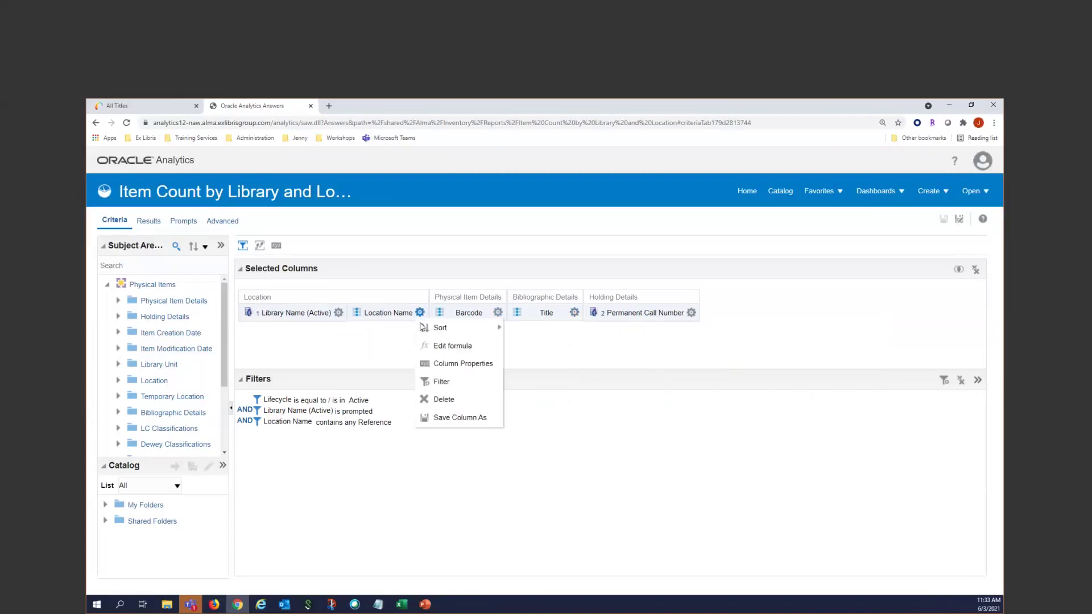
{"action": "left_click", "coordinate": [440, 400]}
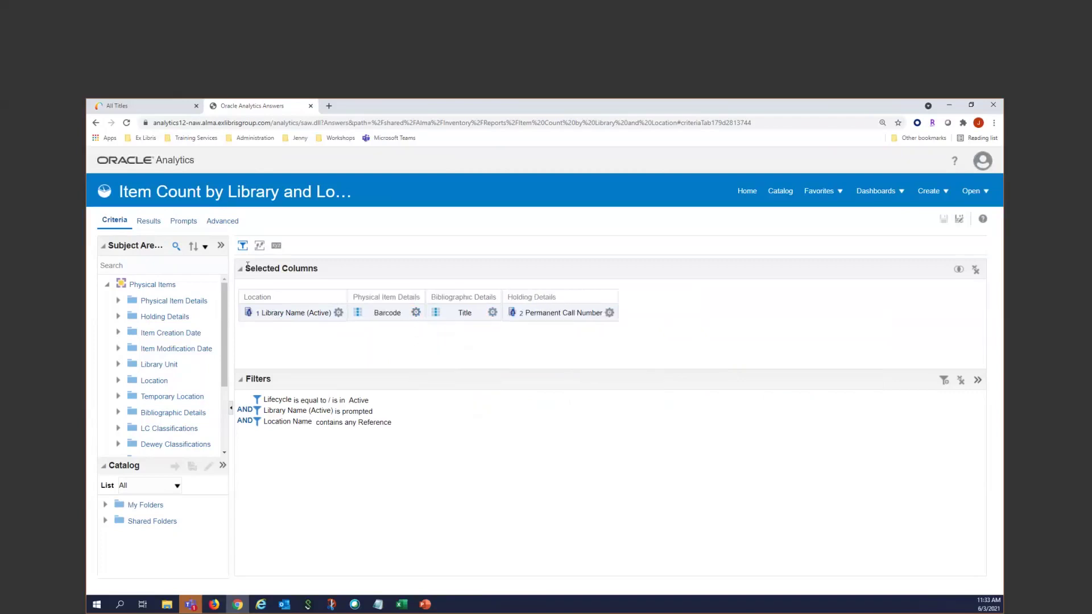
Display the results, move the Permanent Call Number column between Library Name (Active) and Title, and review the table
{"action": "left_click", "coordinate": [150, 226]}
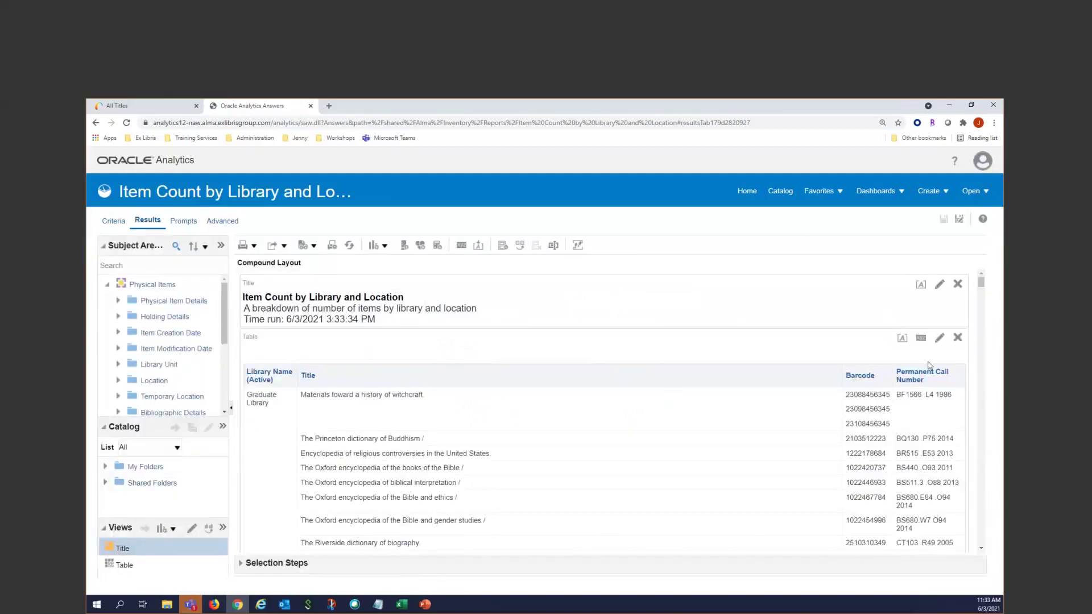
{"action": "left_click_drag", "start_coordinate": [928, 359], "coordinate": [310, 366]}
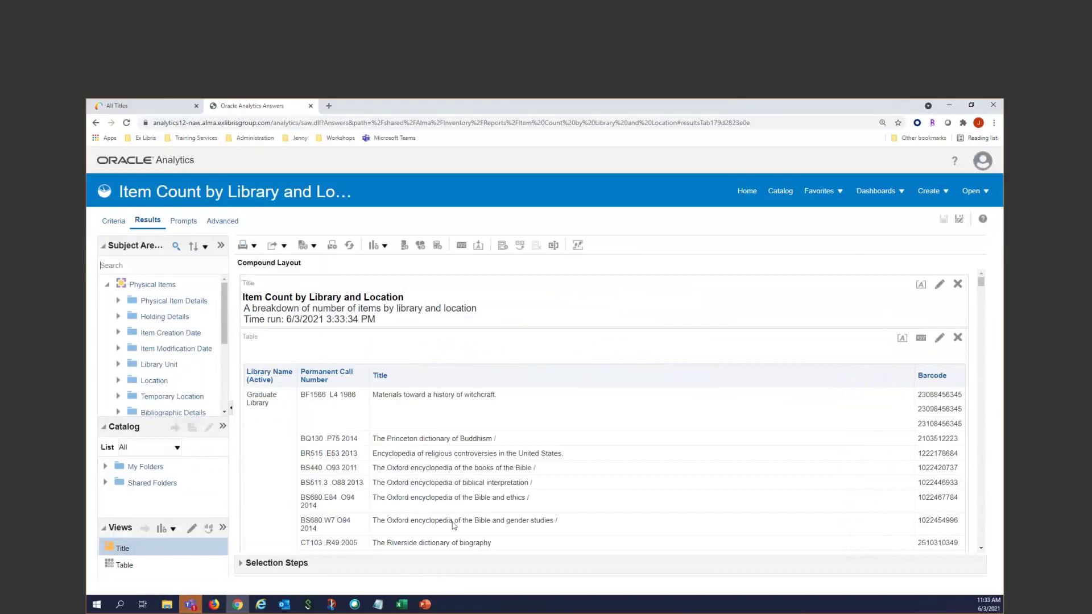
{"action": "mouse_move", "coordinate": [252, 383]}
{"action": "scroll", "coordinate": [678, 472], "scroll_direction": "down", "scroll_amount": 4}
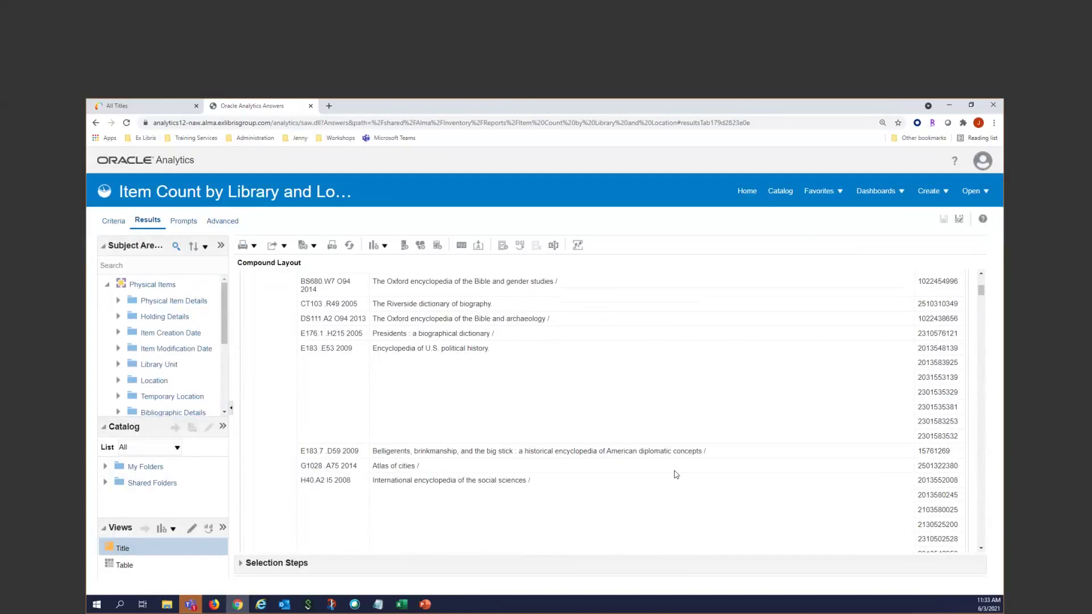
Save the report as "Reference items with call and barcode" in /Shared Folders/TRAINING_2_INST/Reports
{"action": "left_click", "coordinate": [960, 225]}
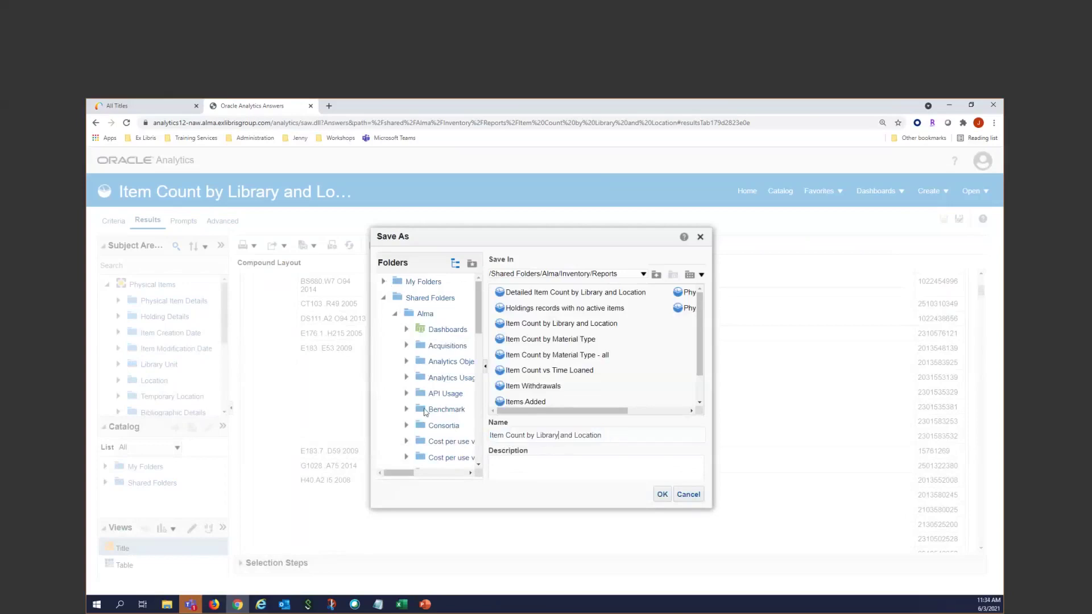
{"action": "type", "text": "?R"}
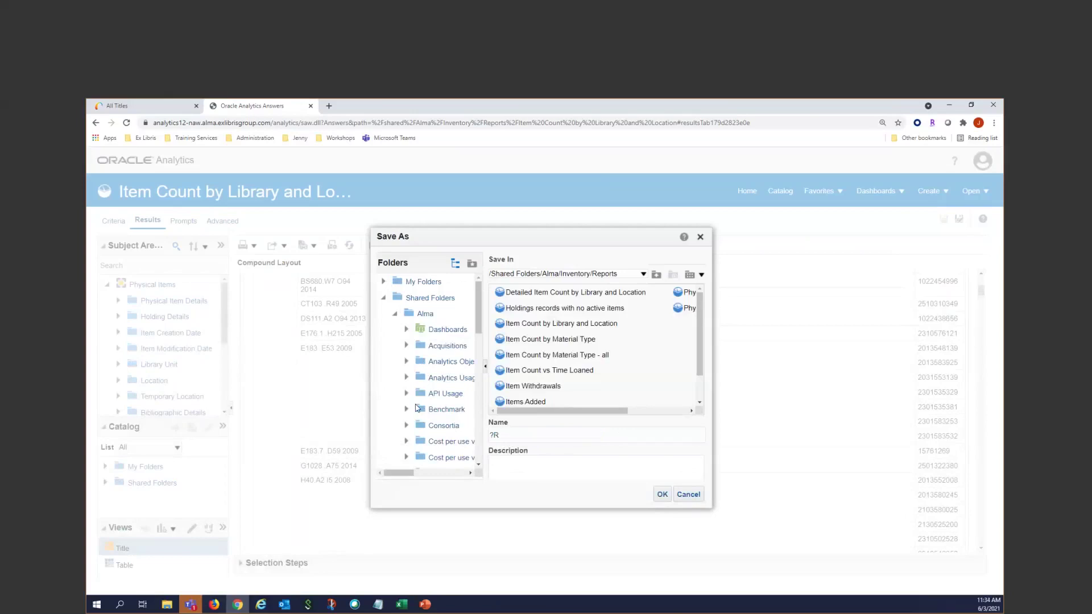
{"action": "type", "text": "eference items with call and barcode"}
{"action": "left_click", "coordinate": [395, 313]}
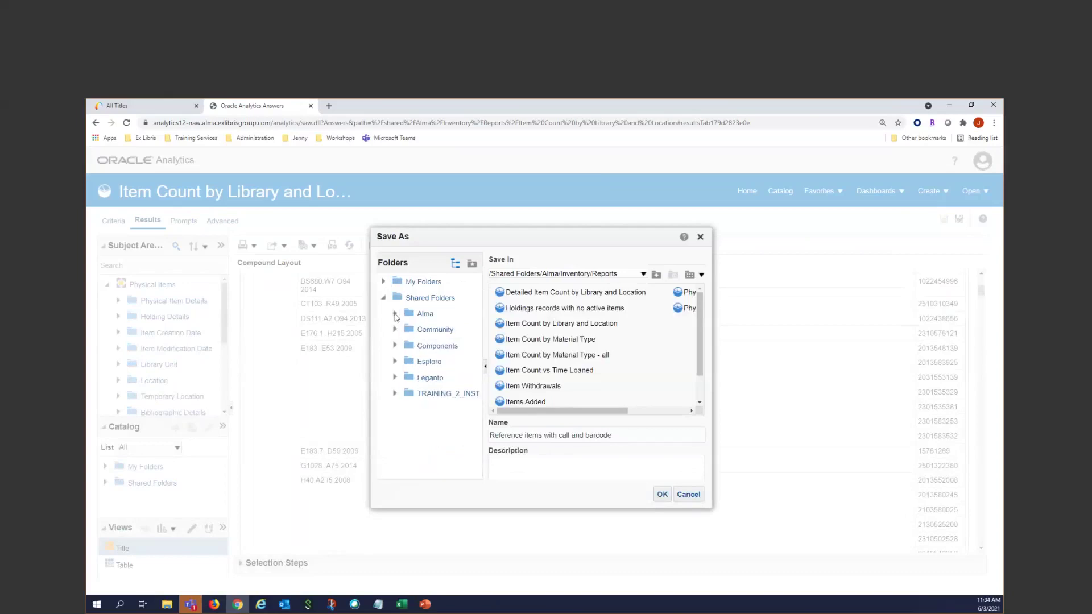
{"action": "left_click", "coordinate": [394, 393]}
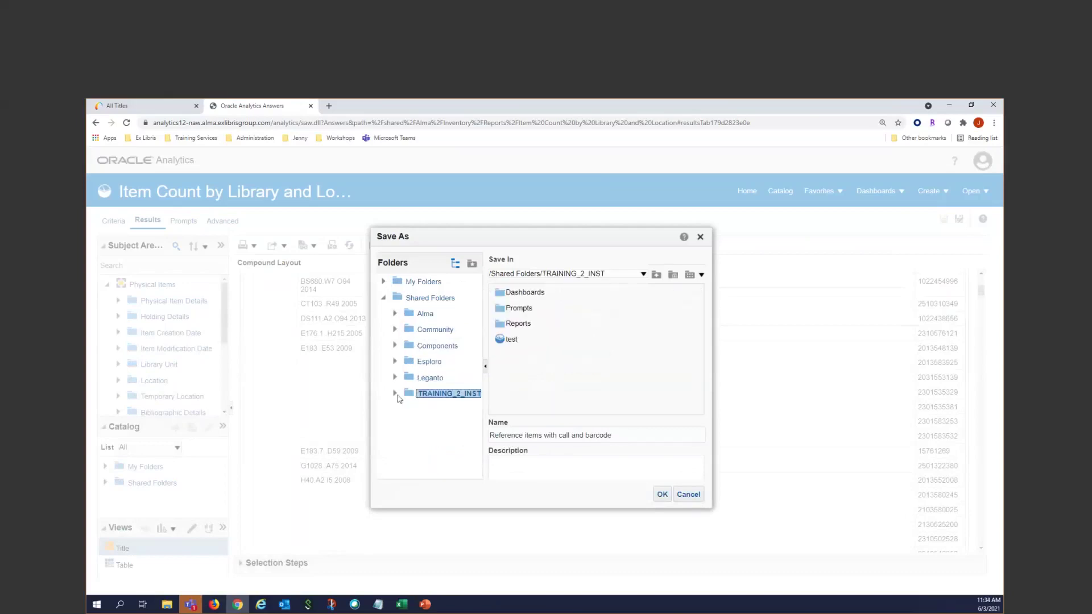
{"action": "left_click", "coordinate": [442, 442]}
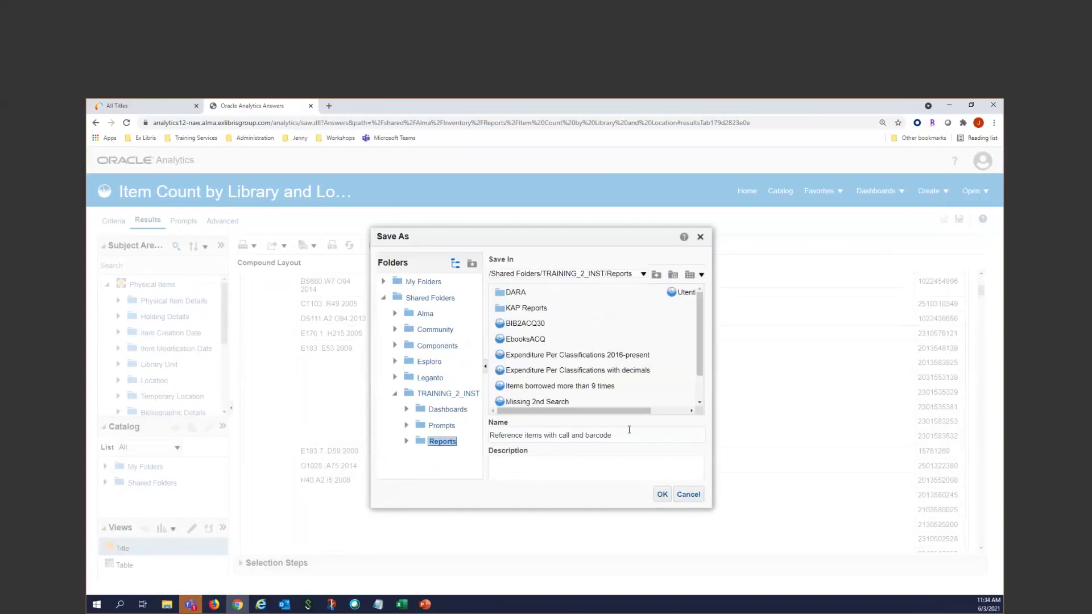
{"action": "left_click", "coordinate": [660, 494]}
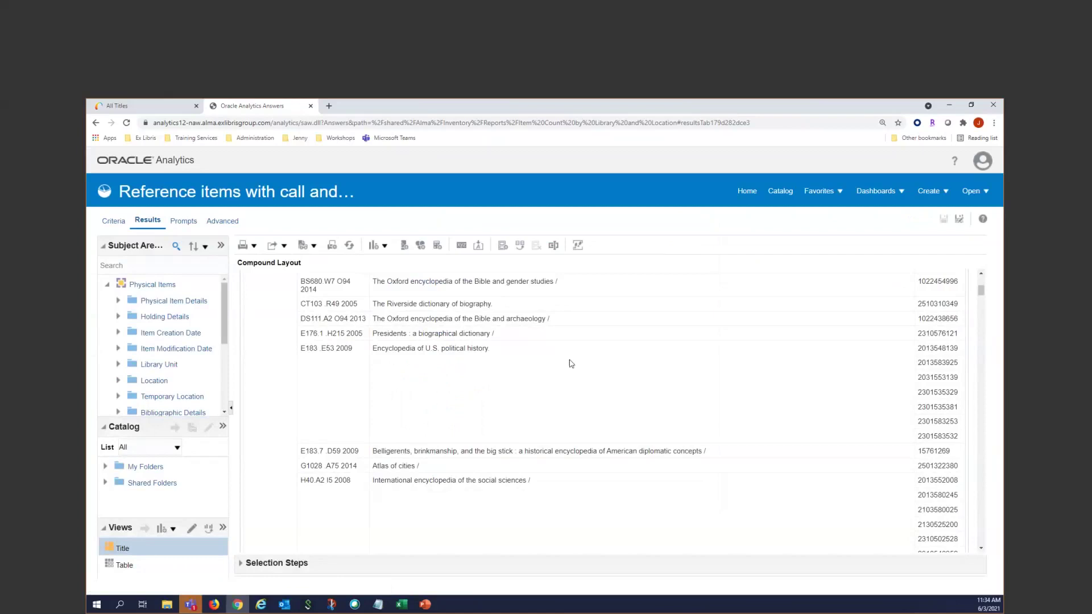
Return to the saved report's criteria and start creating a new analysis
{"action": "left_click", "coordinate": [115, 222]}
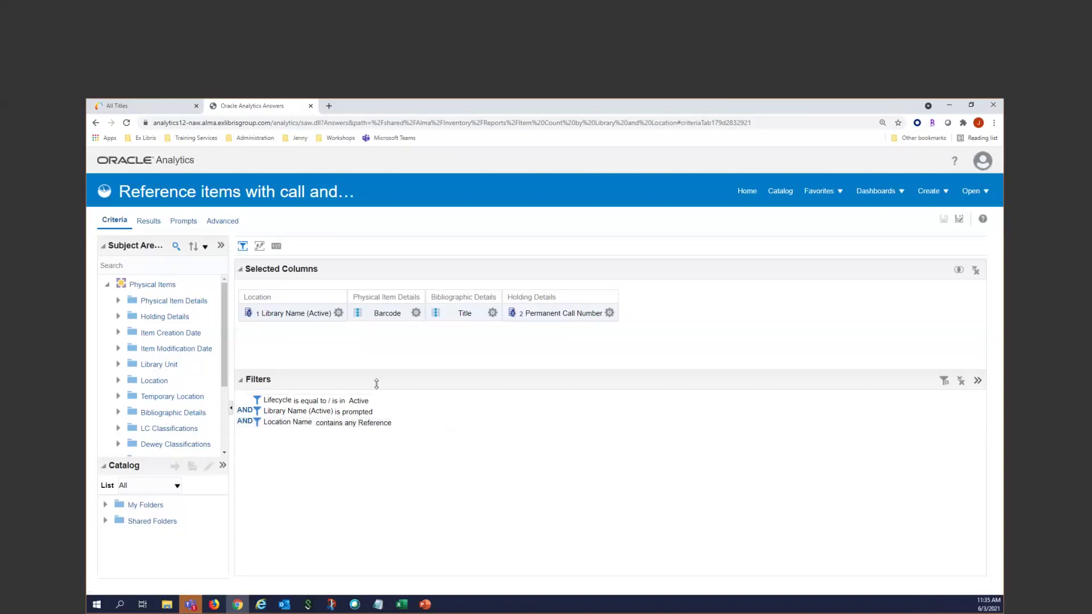
{"action": "mouse_move", "coordinate": [443, 402]}
{"action": "left_click", "coordinate": [937, 195]}
{"action": "left_click", "coordinate": [935, 196]}
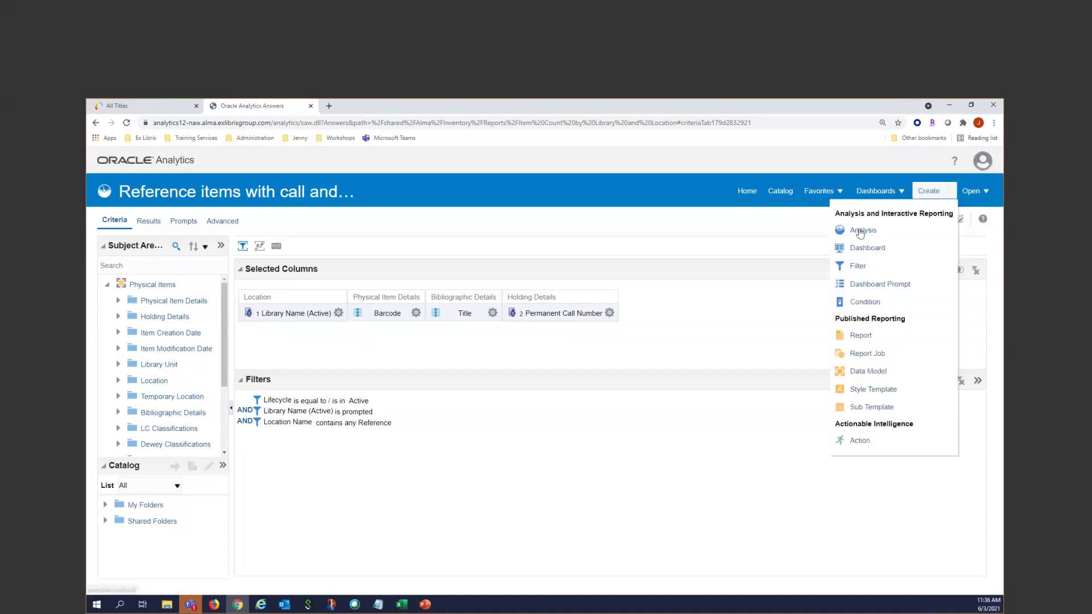
{"action": "left_click", "coordinate": [860, 234]}
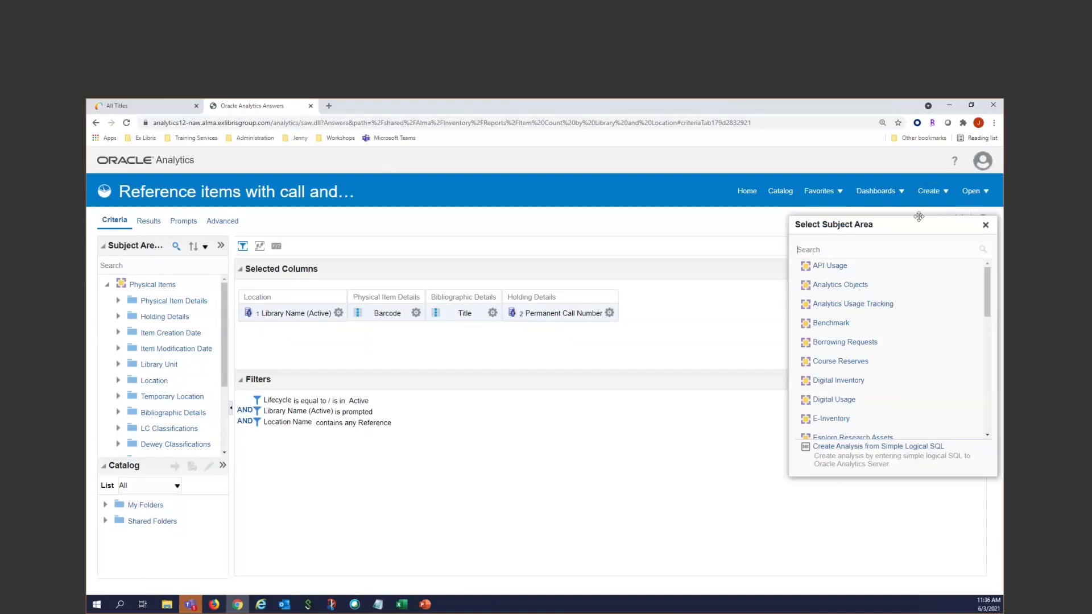
Look through the full list of subject areas available for the new analysis
{"action": "scroll", "coordinate": [852, 324], "scroll_direction": "down", "scroll_amount": 6}
{"action": "scroll", "coordinate": [867, 328], "scroll_direction": "down", "scroll_amount": 5}
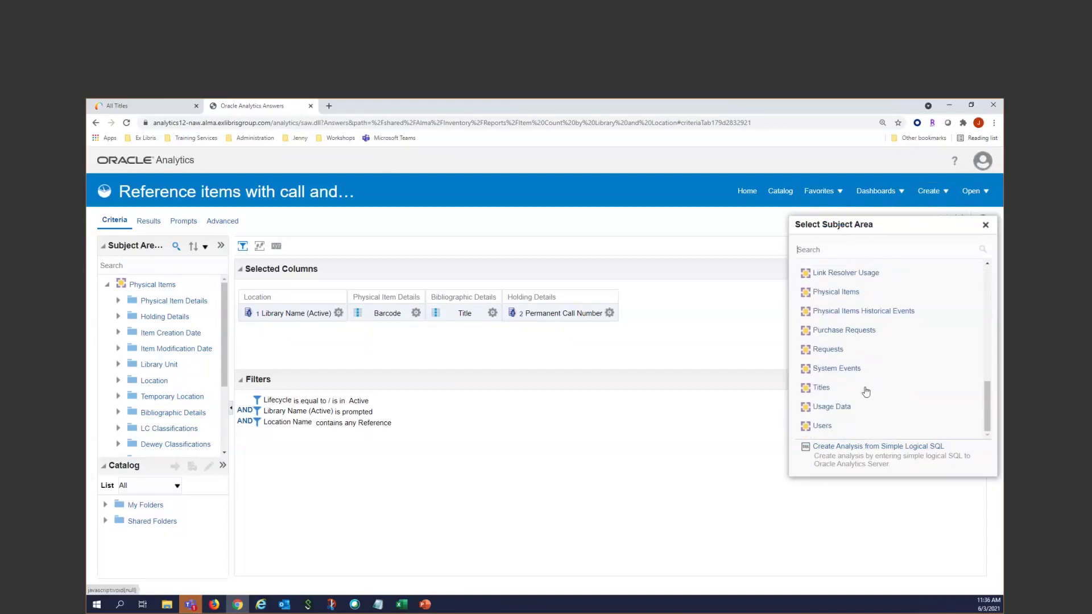
{"action": "scroll", "coordinate": [883, 377], "scroll_direction": "up", "scroll_amount": 2}
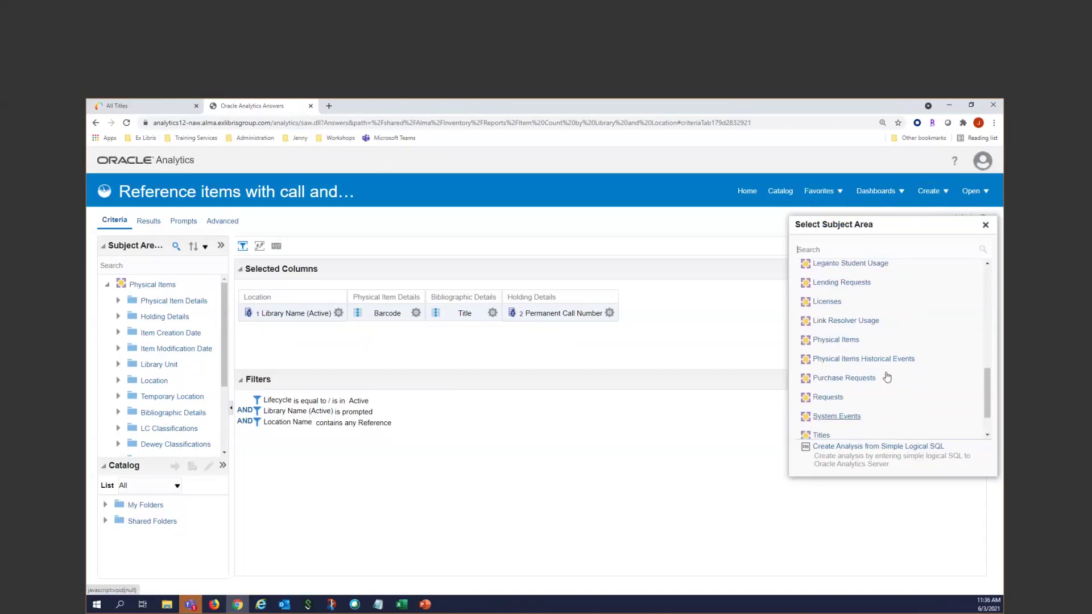
{"action": "scroll", "coordinate": [891, 378], "scroll_direction": "up", "scroll_amount": 6}
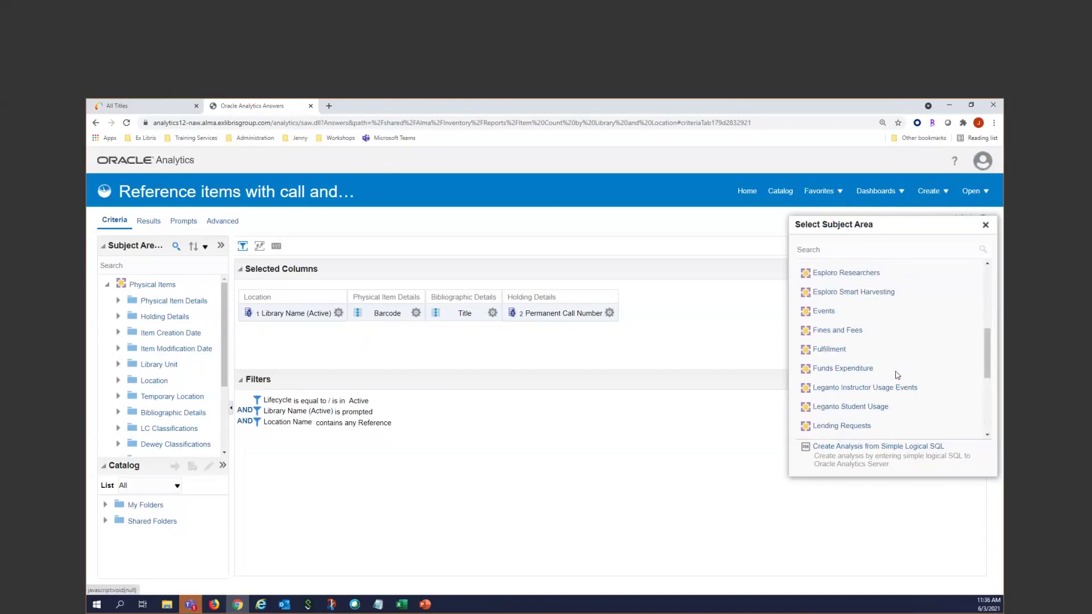
{"action": "scroll", "coordinate": [896, 376], "scroll_direction": "up", "scroll_amount": 4}
{"action": "scroll", "coordinate": [897, 376], "scroll_direction": "up", "scroll_amount": 4}
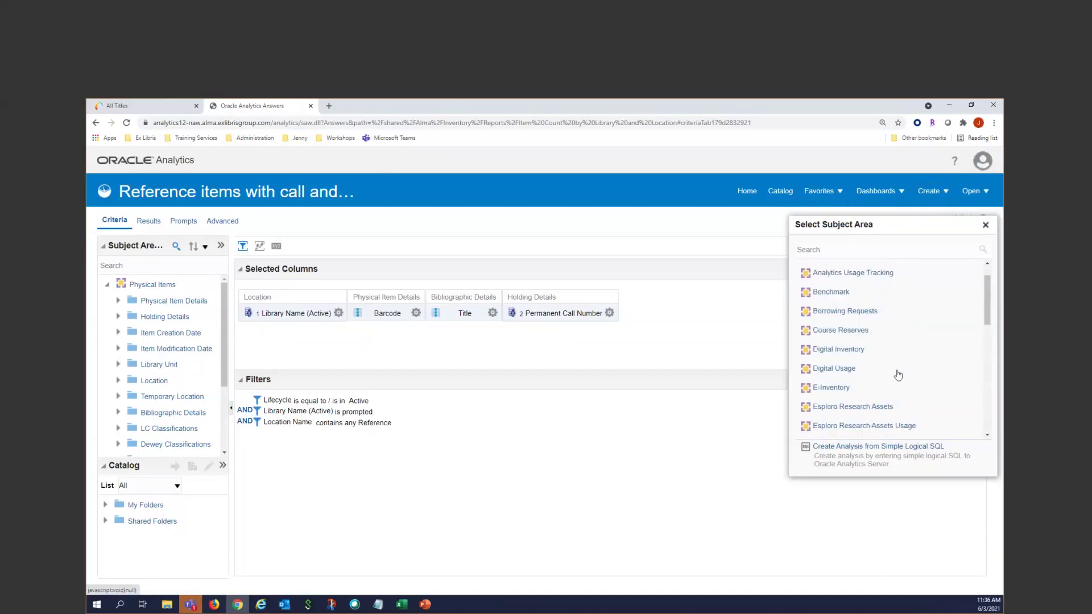
{"action": "scroll", "coordinate": [898, 375], "scroll_direction": "down", "scroll_amount": 4}
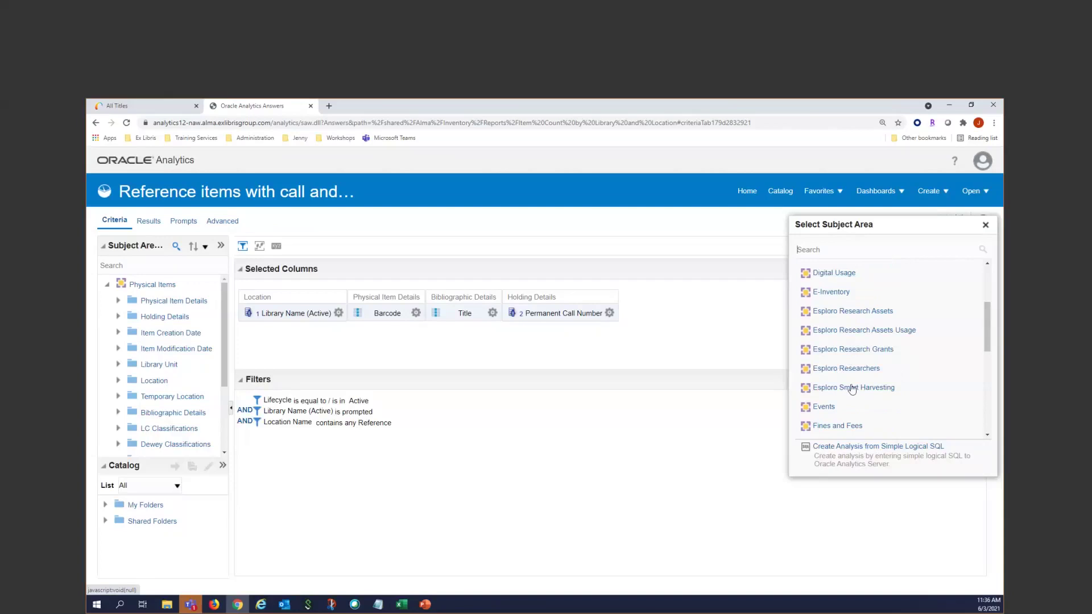
{"action": "scroll", "coordinate": [851, 388], "scroll_direction": "down", "scroll_amount": 2}
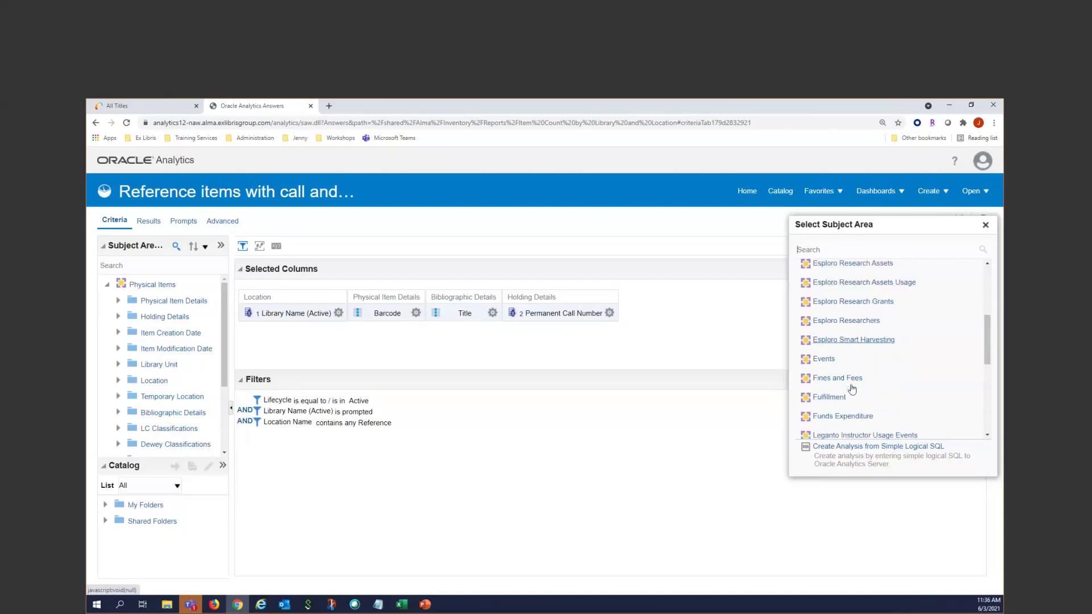
{"action": "scroll", "coordinate": [851, 389], "scroll_direction": "down", "scroll_amount": 2}
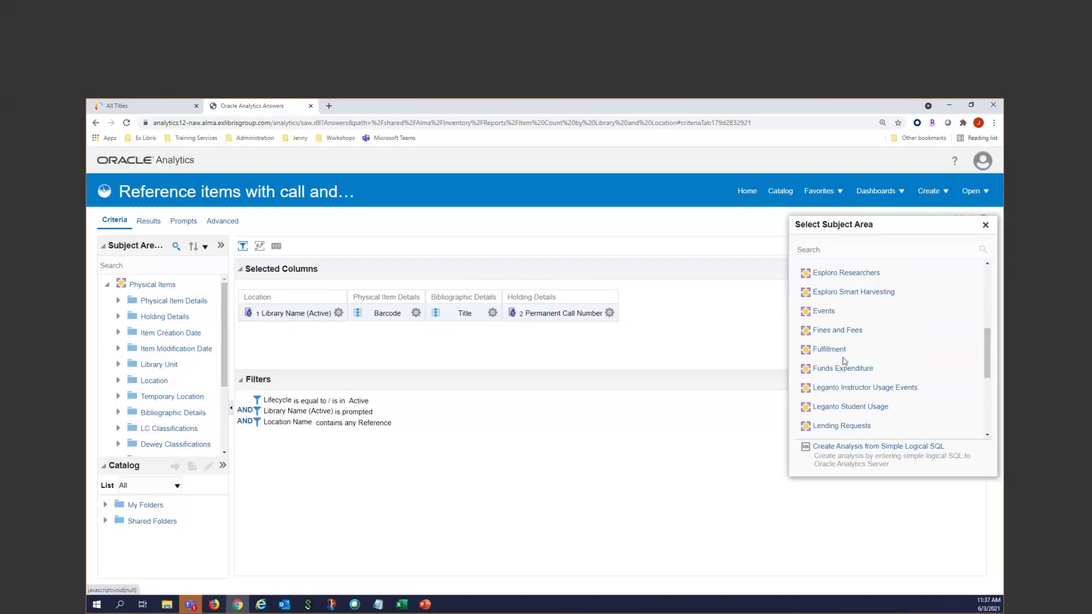
{"action": "scroll", "coordinate": [849, 353], "scroll_direction": "down", "scroll_amount": 2}
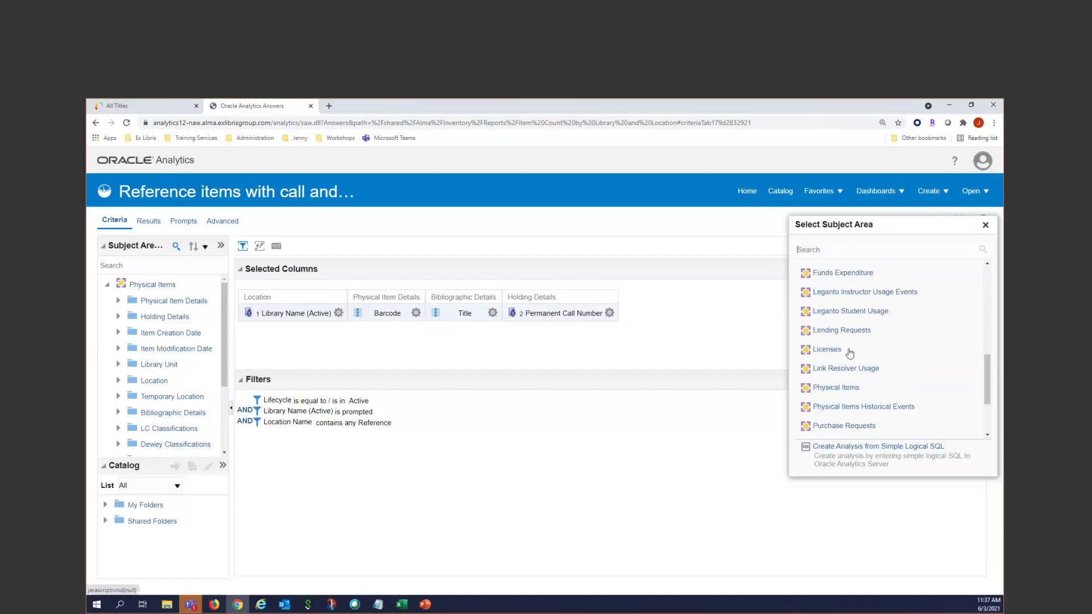
{"action": "scroll", "coordinate": [849, 352], "scroll_direction": "down", "scroll_amount": 1}
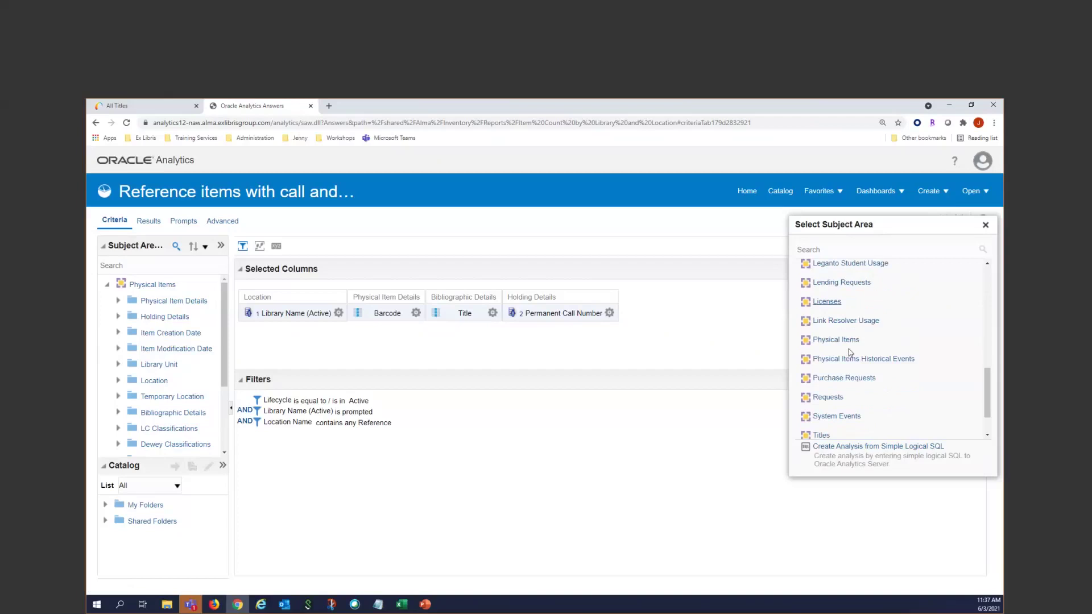
{"action": "scroll", "coordinate": [848, 352], "scroll_direction": "down", "scroll_amount": 1}
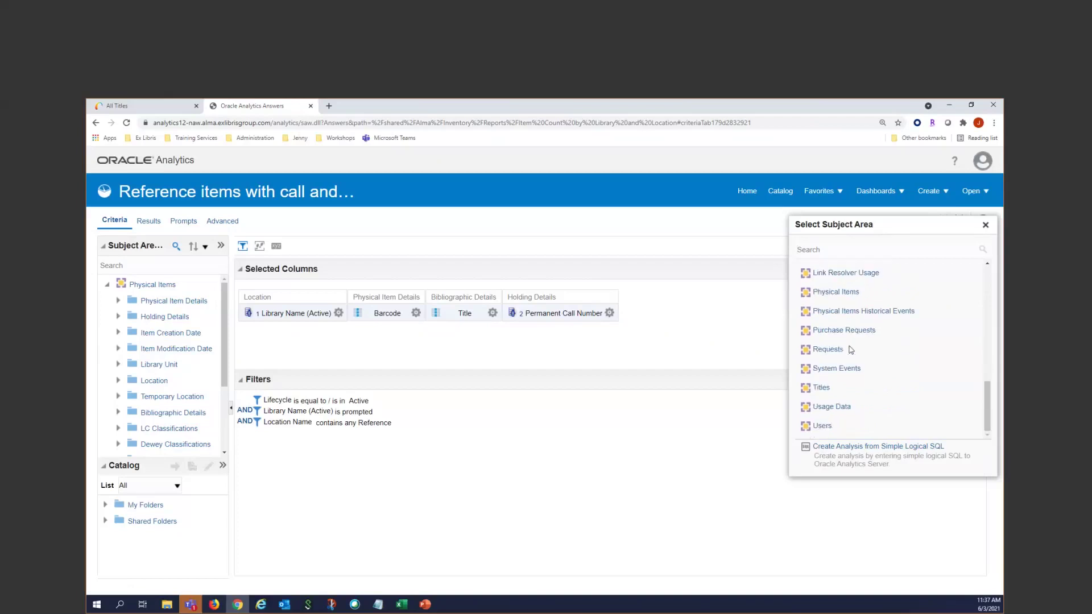
Choose Users as the subject area for the new analysis and check the User Details folder
{"action": "left_click", "coordinate": [822, 426]}
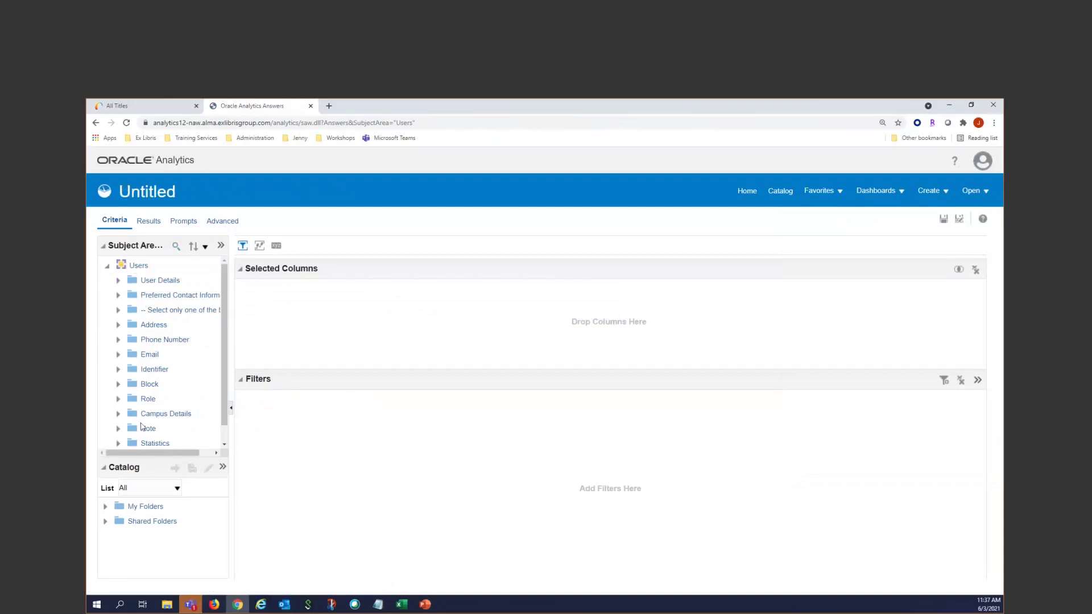
{"action": "left_click", "coordinate": [118, 280]}
{"action": "left_click", "coordinate": [118, 281]}
Search the Users subject area for "group" and add the User Group column
{"action": "left_click", "coordinate": [177, 245]}
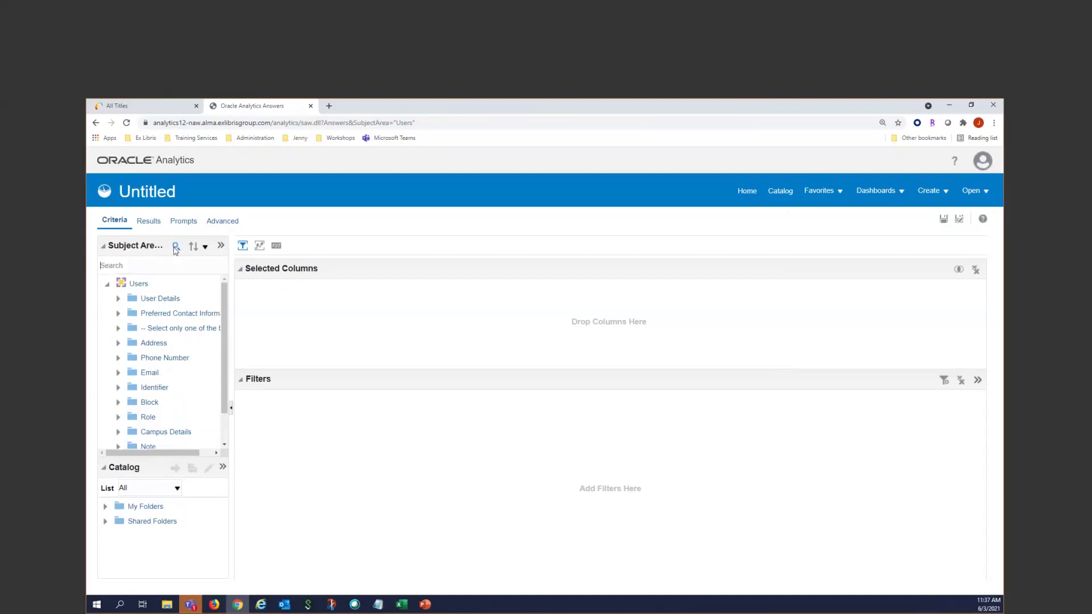
{"action": "type", "text": "group"}
{"action": "key", "text": "Return"}
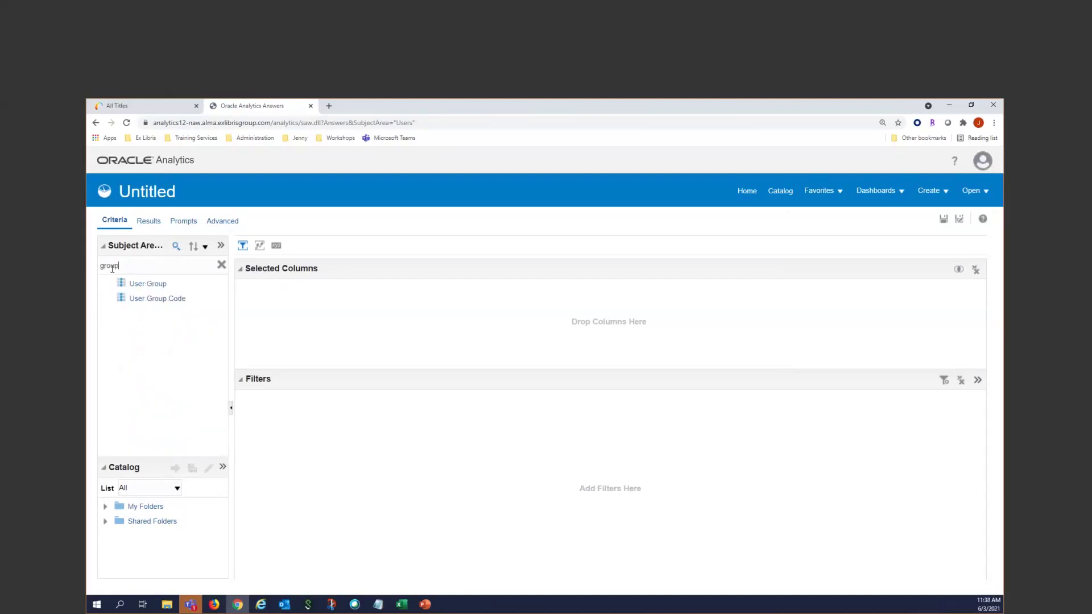
{"action": "double_click", "coordinate": [158, 286]}
Search the subject area for "id", add the User Id column, and open the User Group column's options
{"action": "left_click_drag", "start_coordinate": [142, 266], "coordinate": [100, 267]}
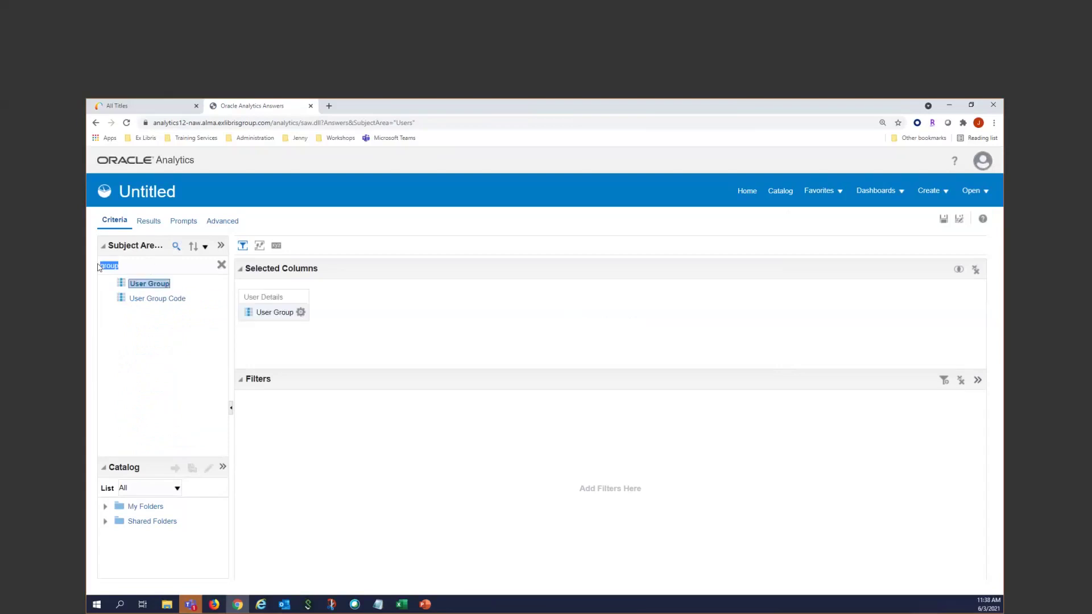
{"action": "type", "text": "id"}
{"action": "key", "text": "Return"}
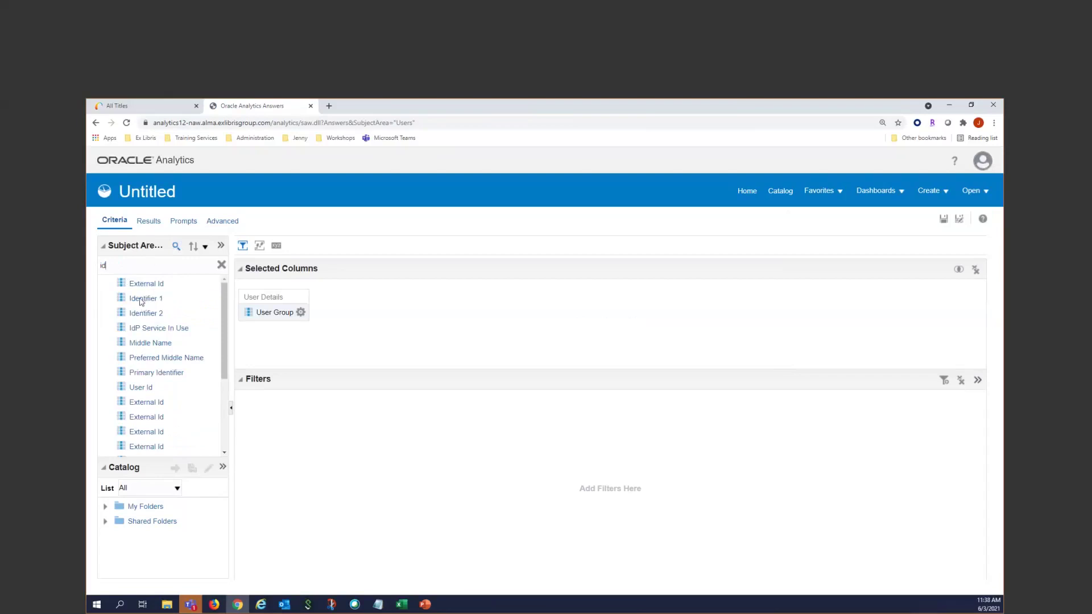
{"action": "double_click", "coordinate": [141, 389]}
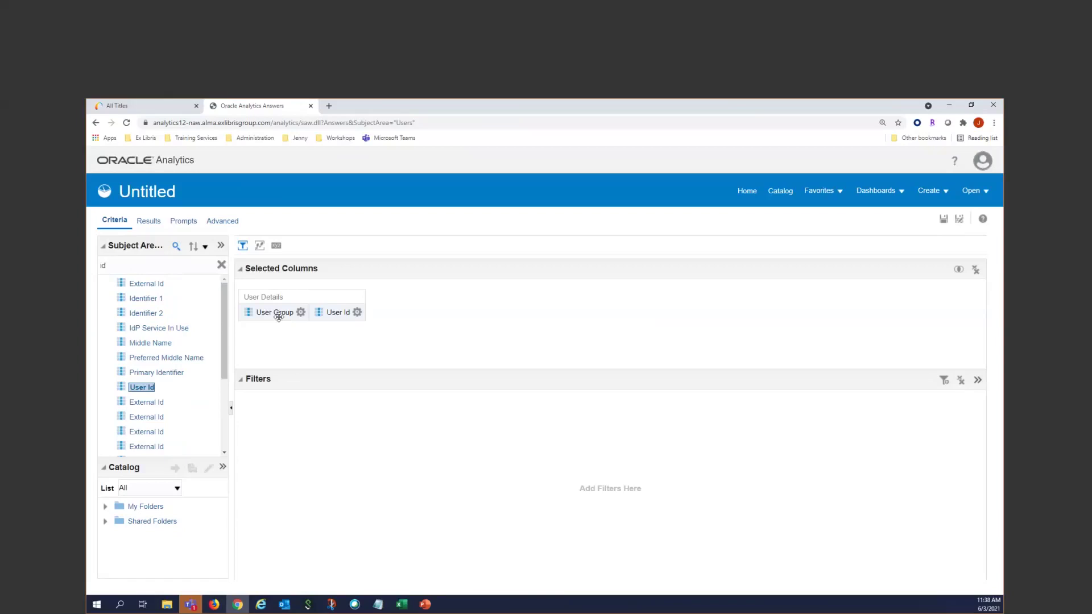
{"action": "left_click", "coordinate": [300, 312]}
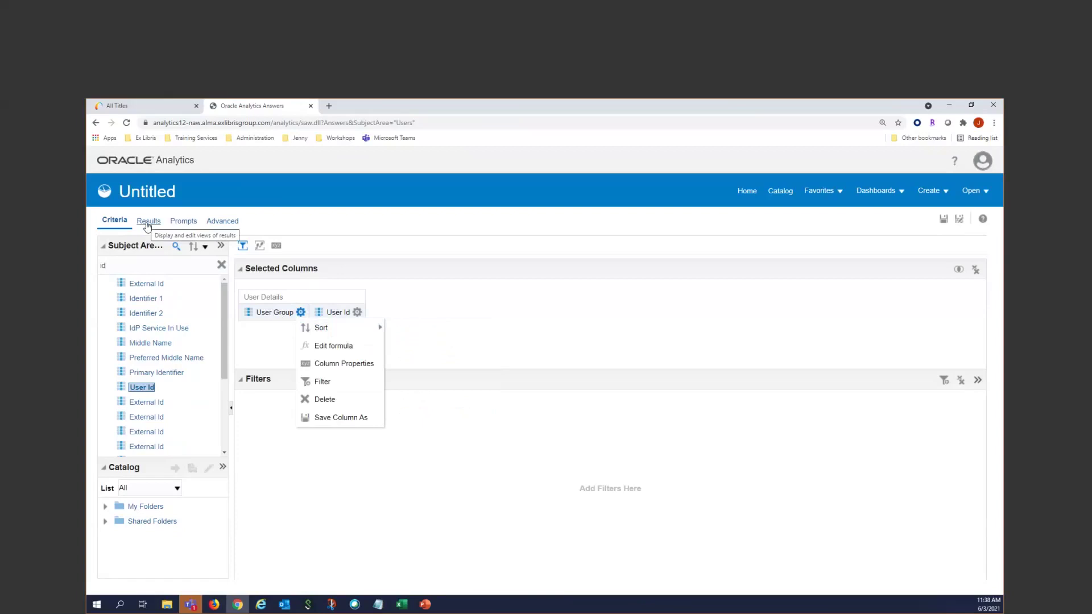
Display the analysis results and look through the user IDs listed under each user group
{"action": "left_click", "coordinate": [147, 226]}
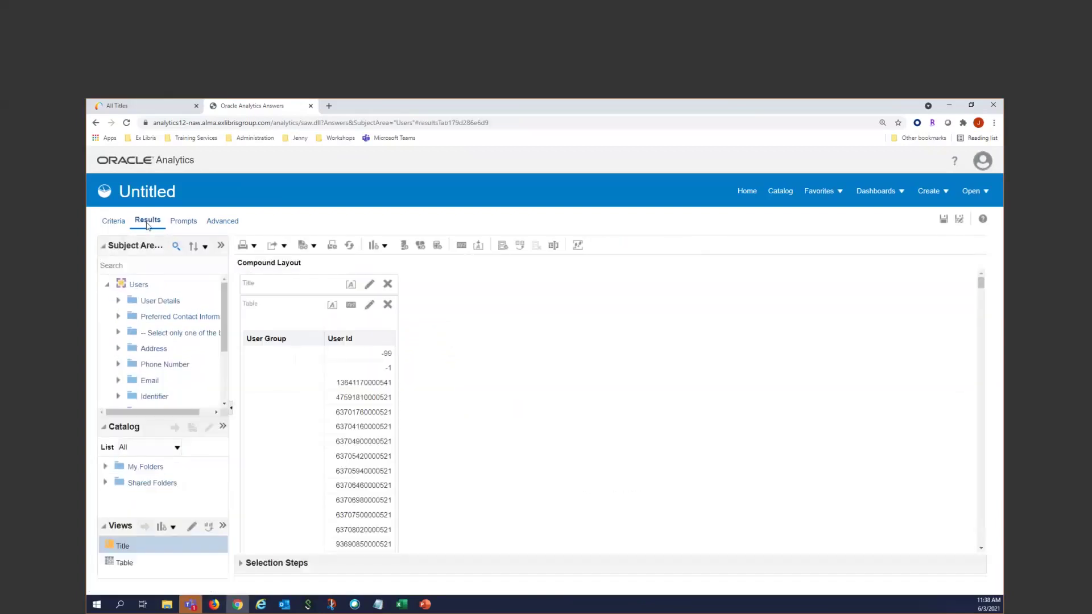
{"action": "scroll", "coordinate": [276, 373], "scroll_direction": "down", "scroll_amount": 5}
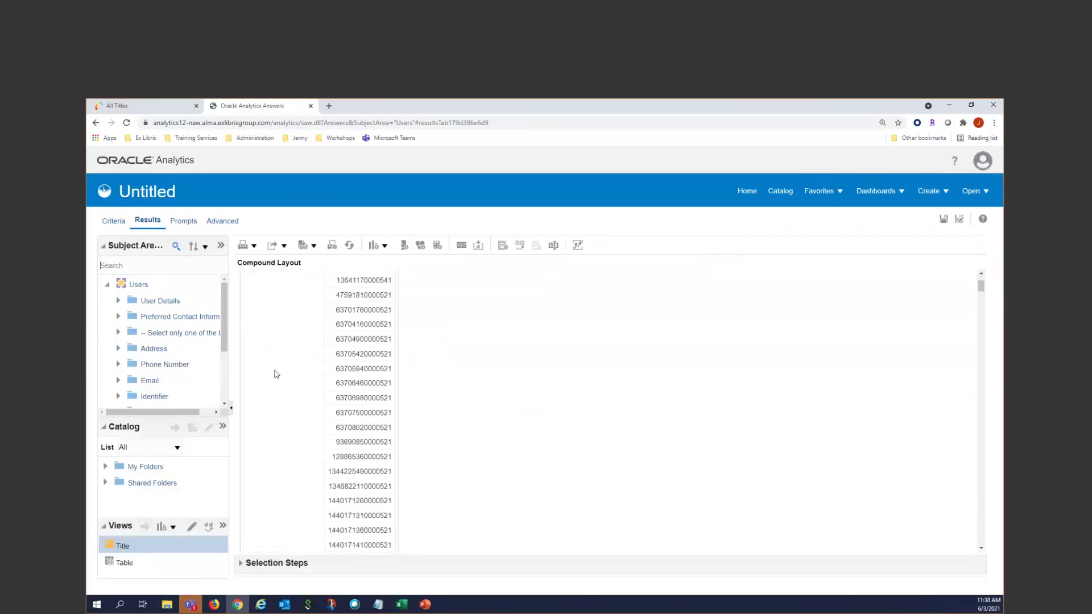
{"action": "scroll", "coordinate": [276, 358], "scroll_direction": "up", "scroll_amount": 3}
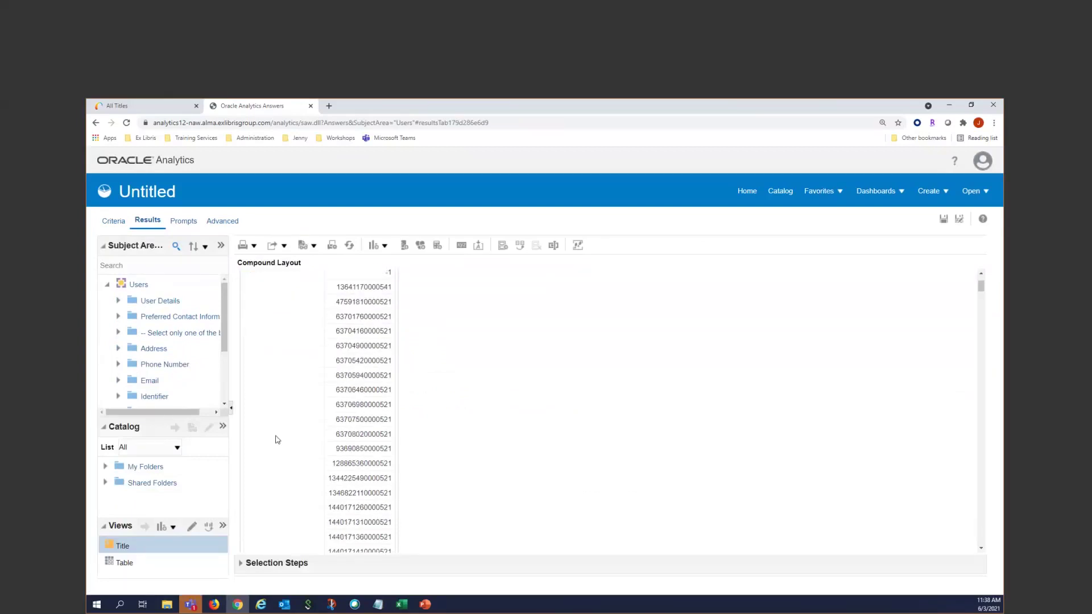
{"action": "scroll", "coordinate": [274, 373], "scroll_direction": "down", "scroll_amount": 4}
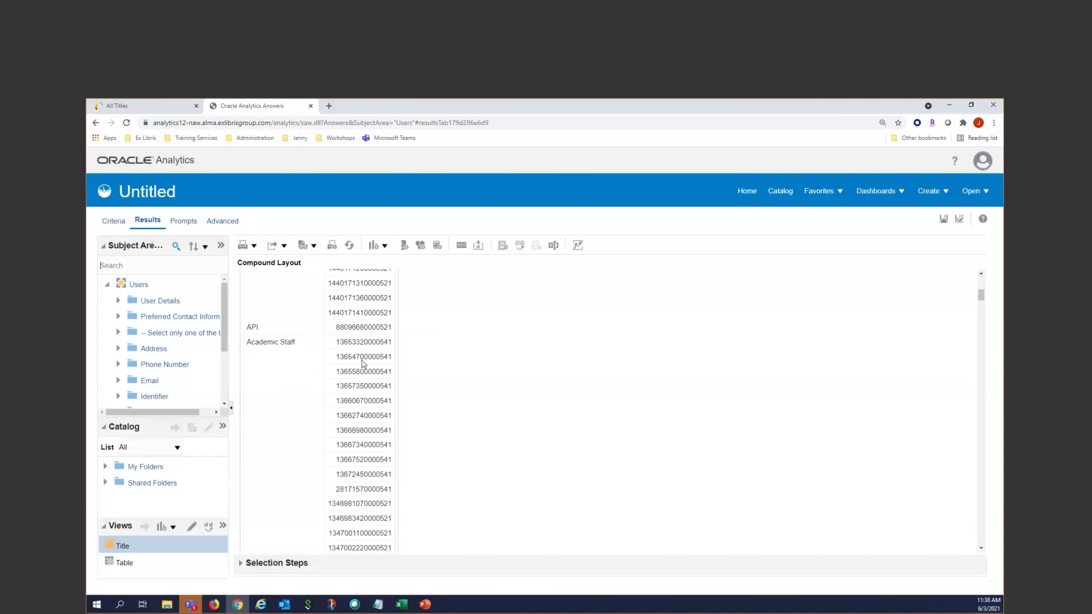
{"action": "scroll", "coordinate": [387, 390], "scroll_direction": "up", "scroll_amount": 6}
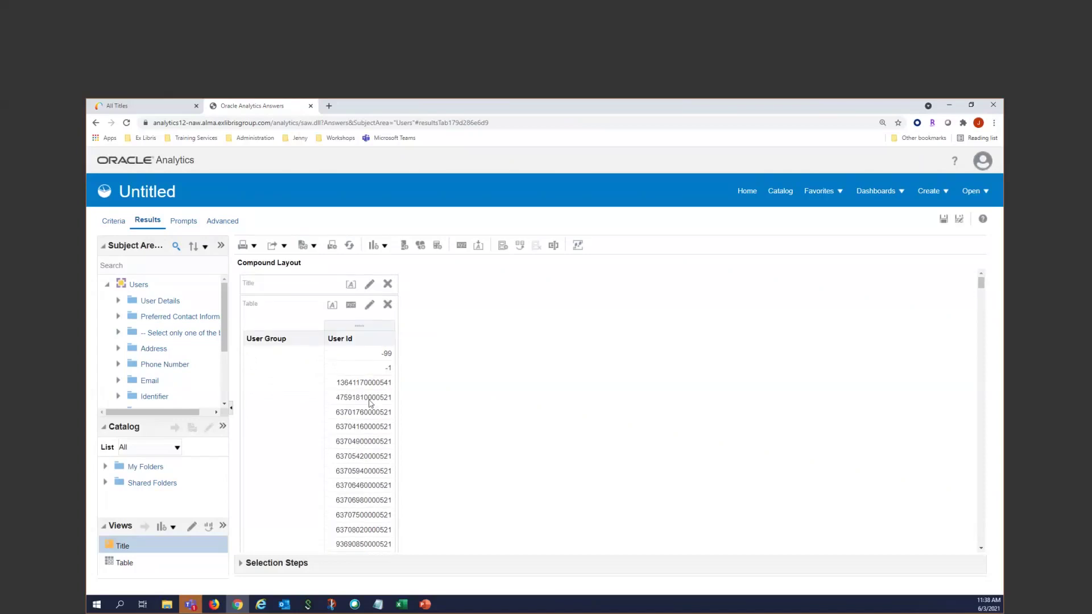
Apply the aggregate Count function to the User Id column's formula in the criteria and check the results
{"action": "left_click", "coordinate": [115, 222]}
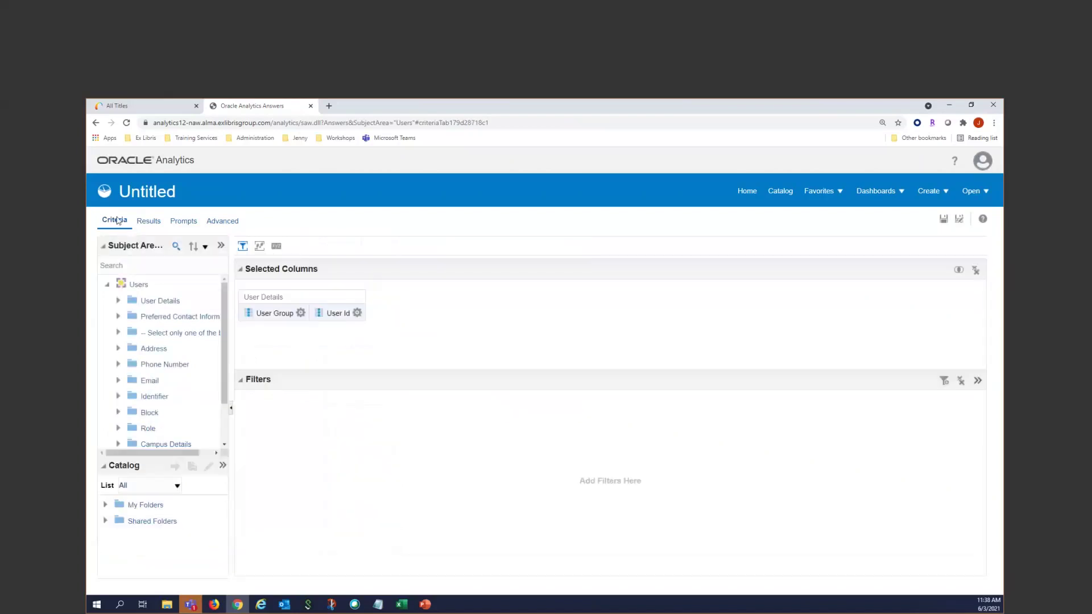
{"action": "left_click", "coordinate": [357, 313]}
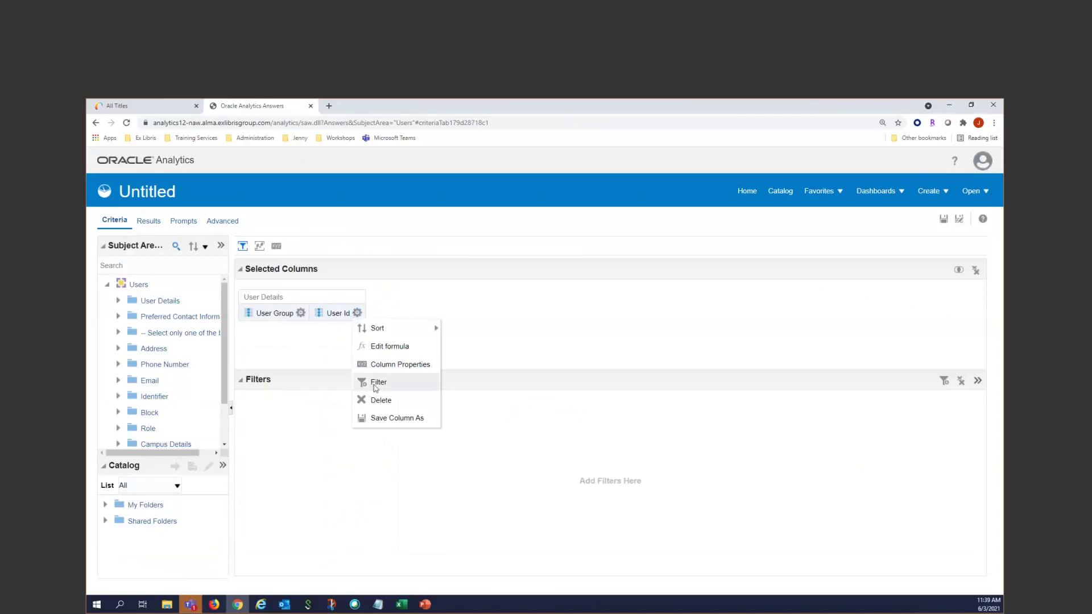
{"action": "left_click", "coordinate": [376, 346]}
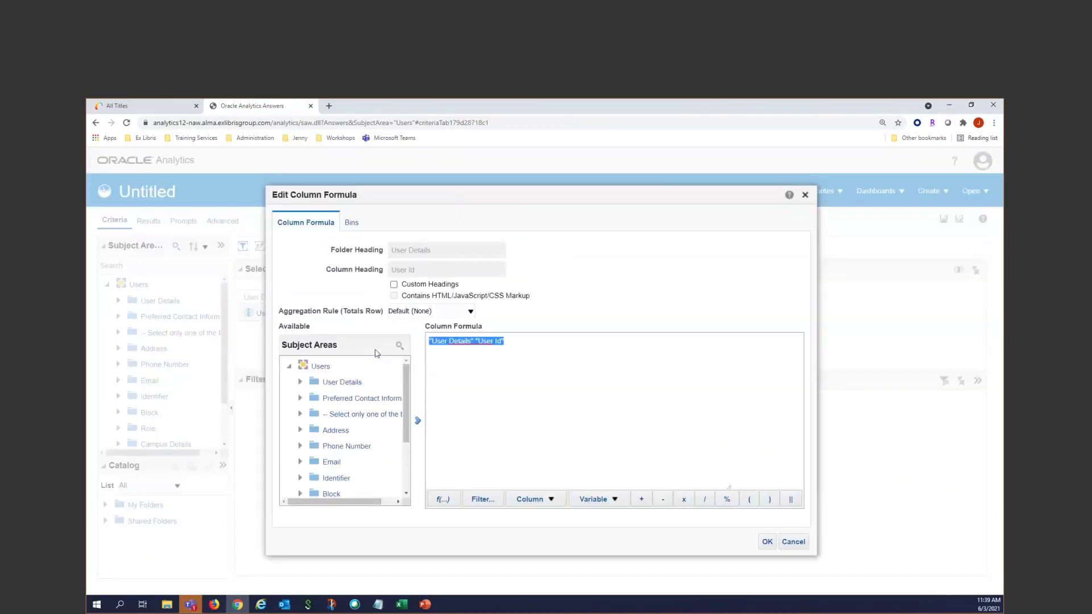
{"action": "left_click", "coordinate": [447, 502]}
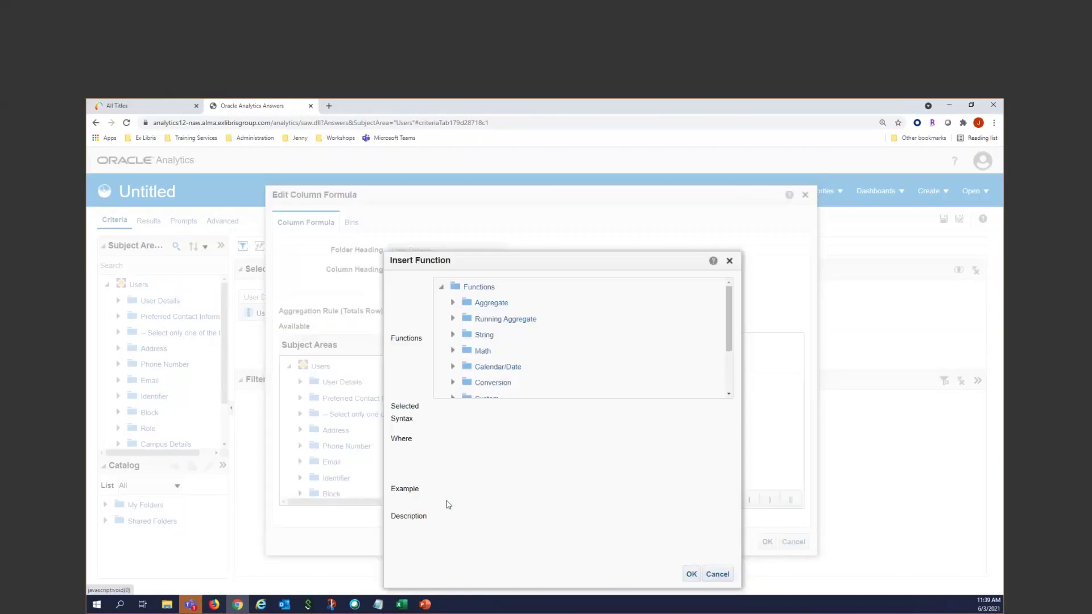
{"action": "left_click", "coordinate": [451, 303]}
{"action": "scroll", "coordinate": [500, 371], "scroll_direction": "down", "scroll_amount": 1}
{"action": "left_click", "coordinate": [498, 352]}
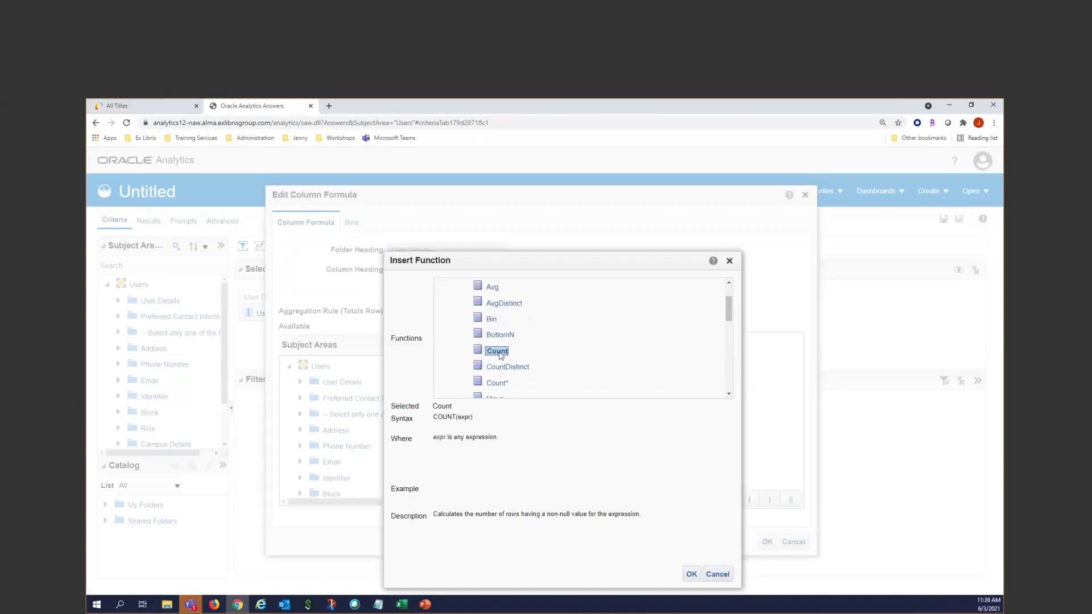
{"action": "left_click", "coordinate": [692, 575]}
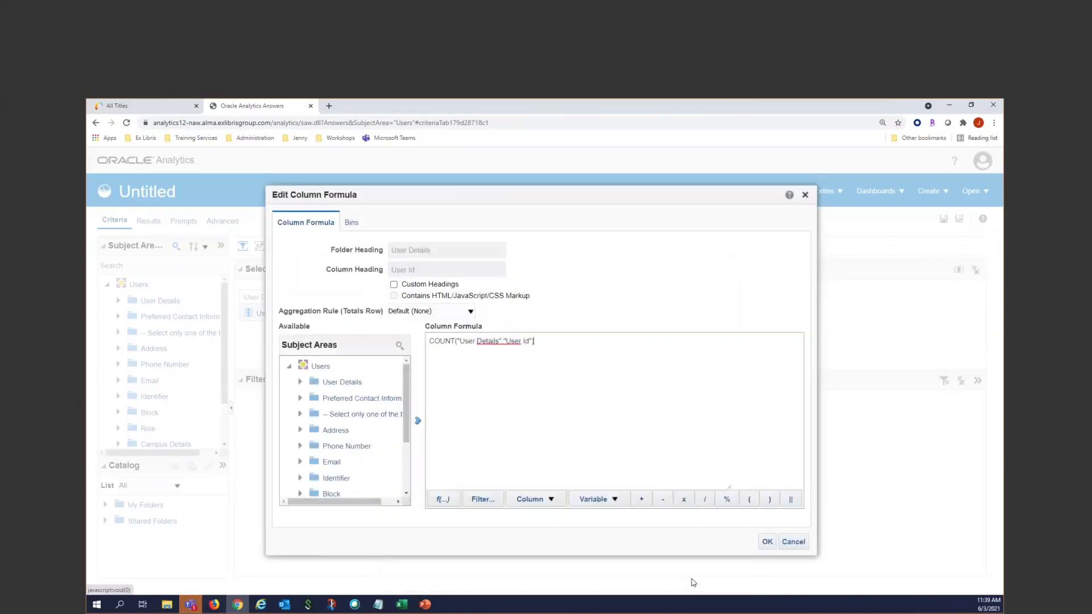
{"action": "left_click", "coordinate": [767, 542]}
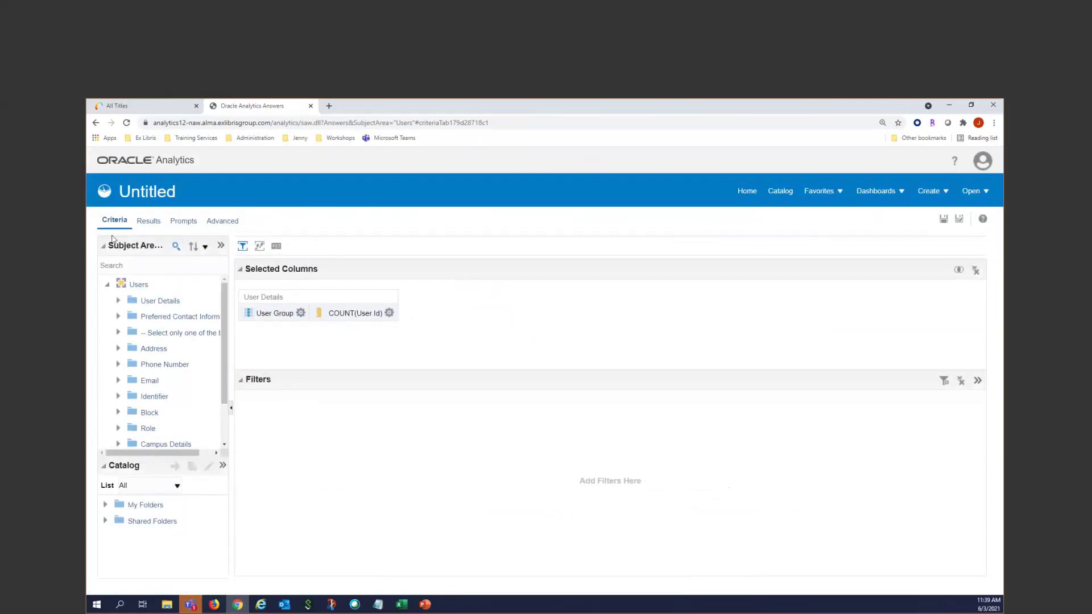
{"action": "left_click", "coordinate": [148, 222]}
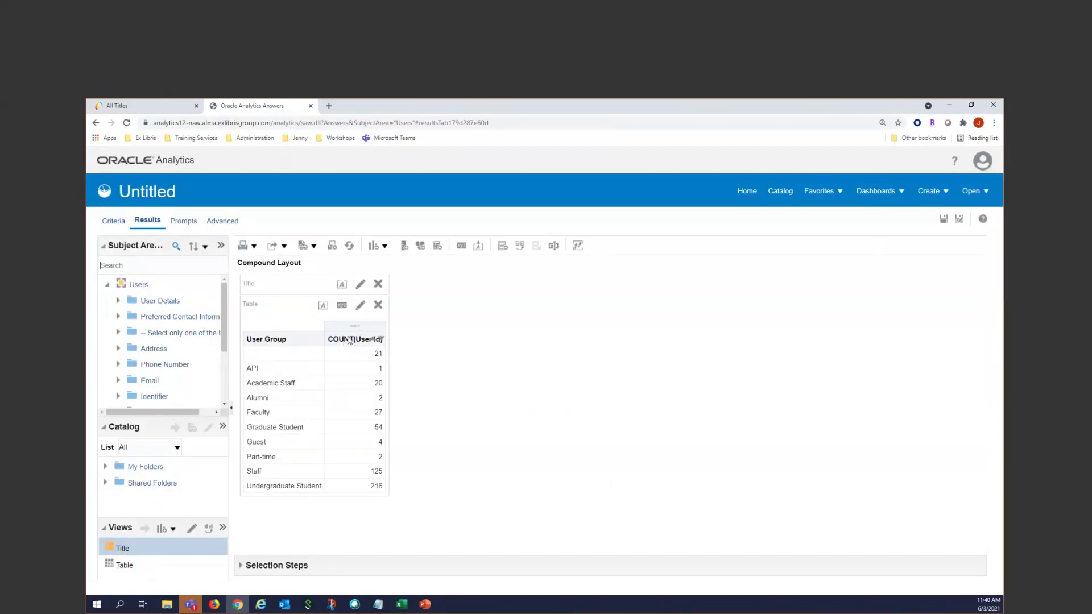
Give the COUNT(User Id) column the custom heading "Count" and check it in the results
{"action": "left_click", "coordinate": [115, 224]}
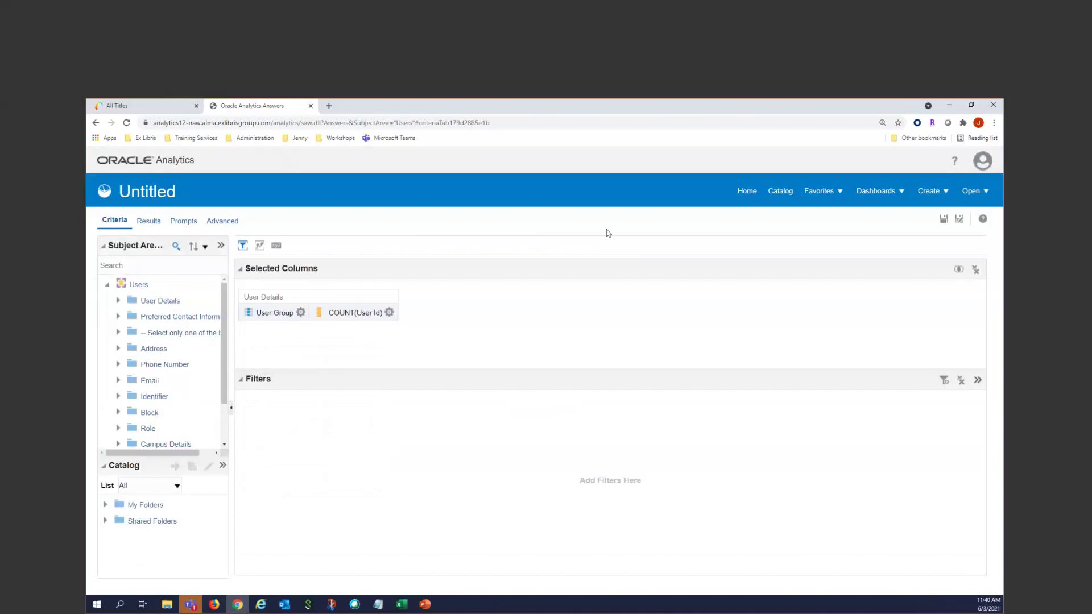
{"action": "left_click", "coordinate": [389, 313]}
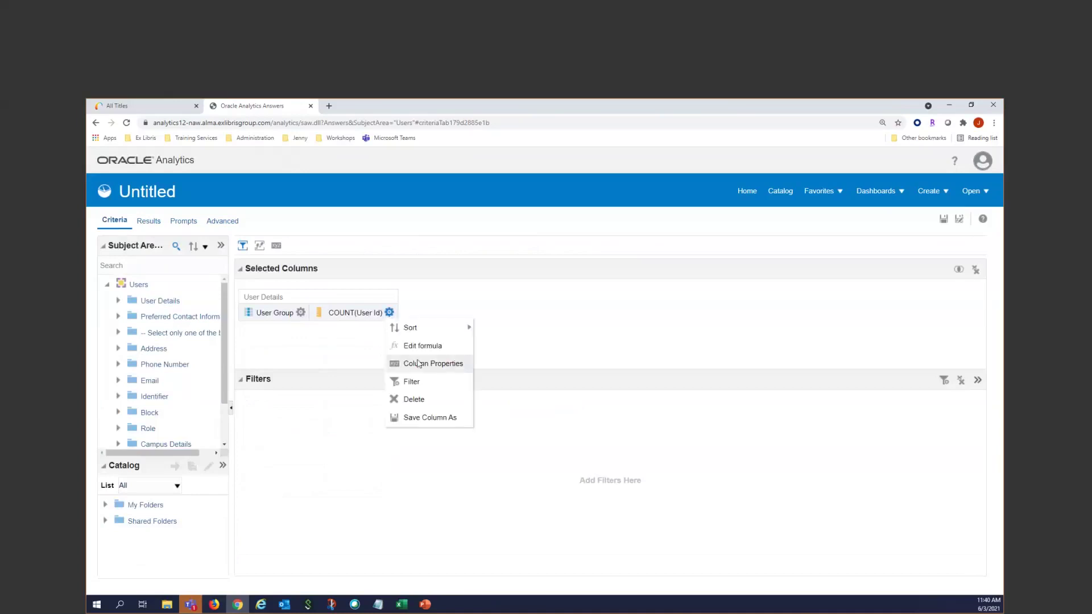
{"action": "left_click", "coordinate": [418, 364]}
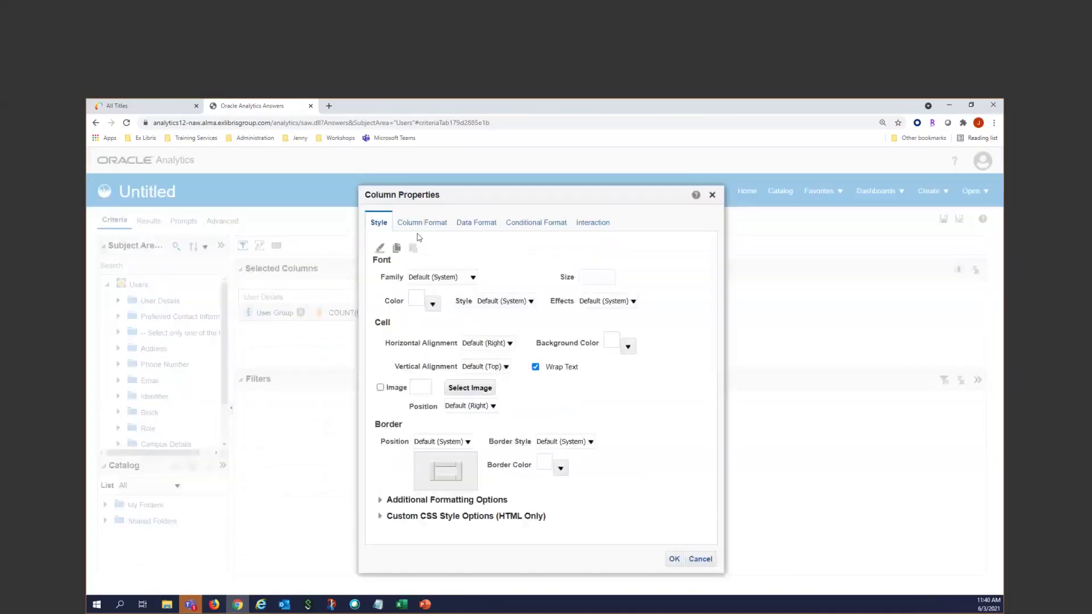
{"action": "left_click", "coordinate": [422, 223]}
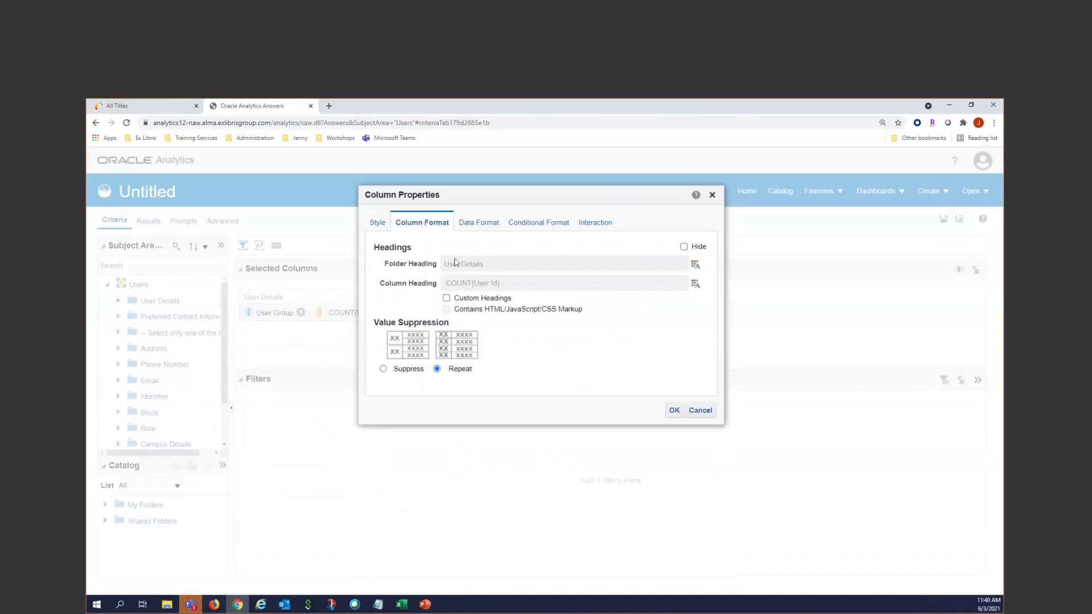
{"action": "left_click", "coordinate": [447, 298]}
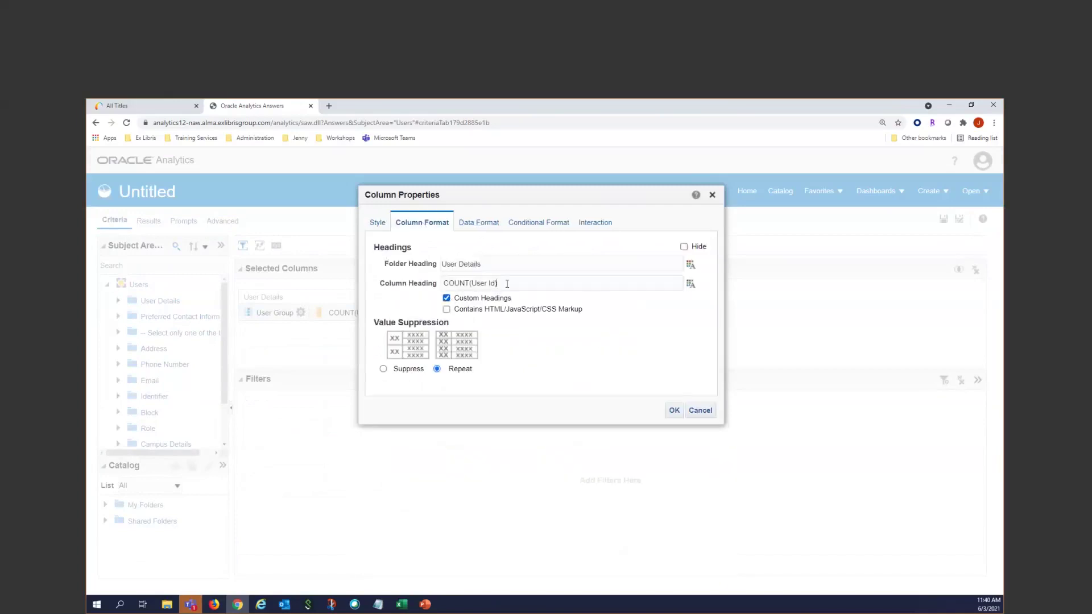
{"action": "left_click_drag", "start_coordinate": [497, 283], "coordinate": [346, 270]}
{"action": "type", "text": "Count"}
{"action": "left_click", "coordinate": [674, 413]}
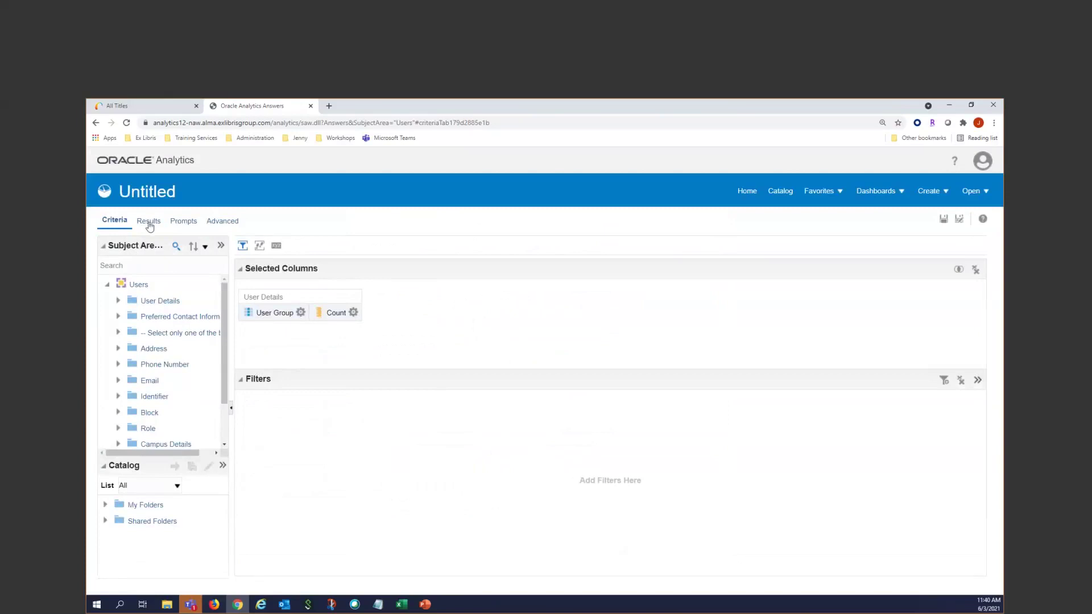
{"action": "left_click", "coordinate": [149, 223]}
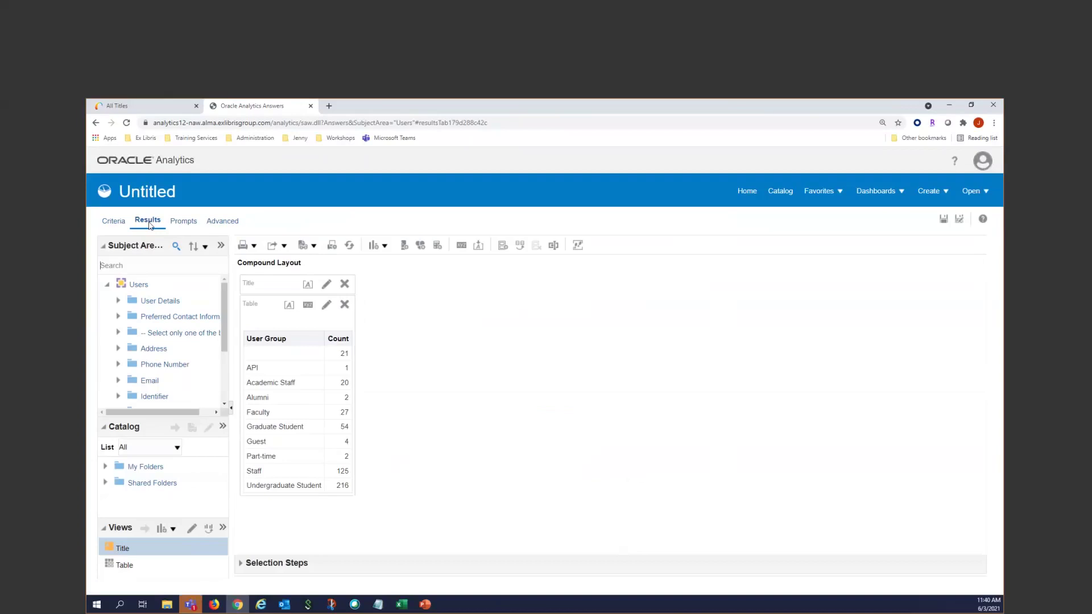
{"action": "mouse_move", "coordinate": [343, 343]}
Save the analysis as "Count of users by group" in the TRAINING_2_INST Reports folder and view that folder in the catalog
{"action": "left_click", "coordinate": [943, 220]}
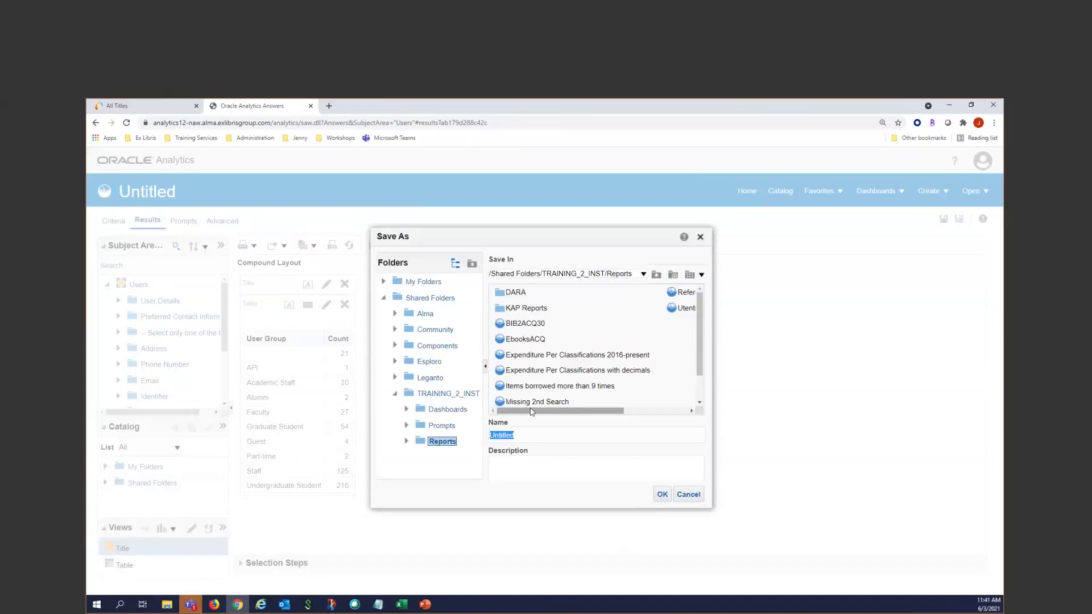
{"action": "type", "text": "Count of users by group"}
{"action": "left_click", "coordinate": [661, 493]}
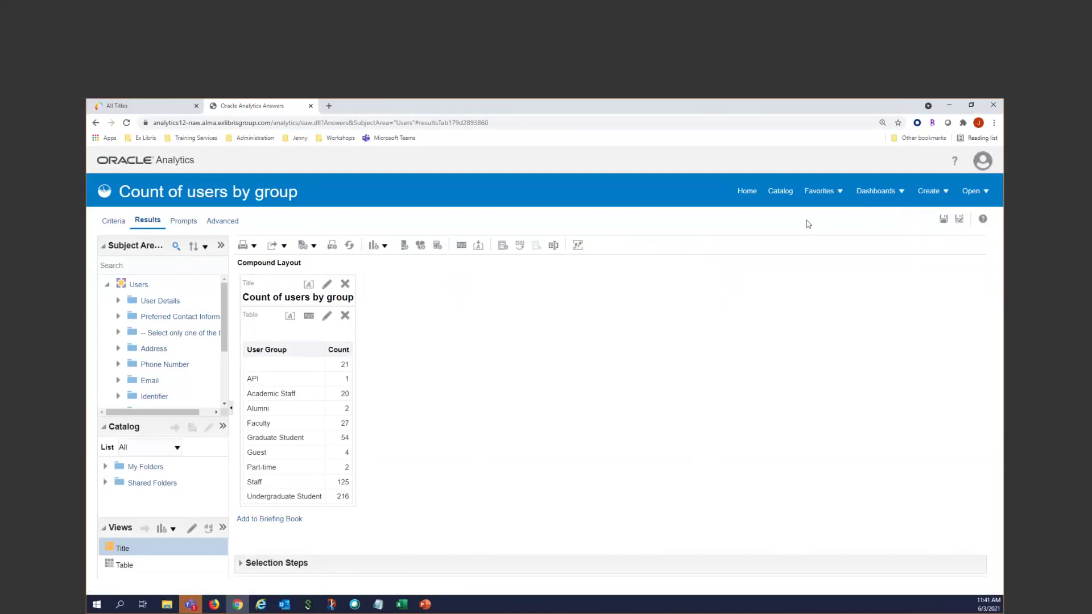
{"action": "left_click", "coordinate": [790, 194]}
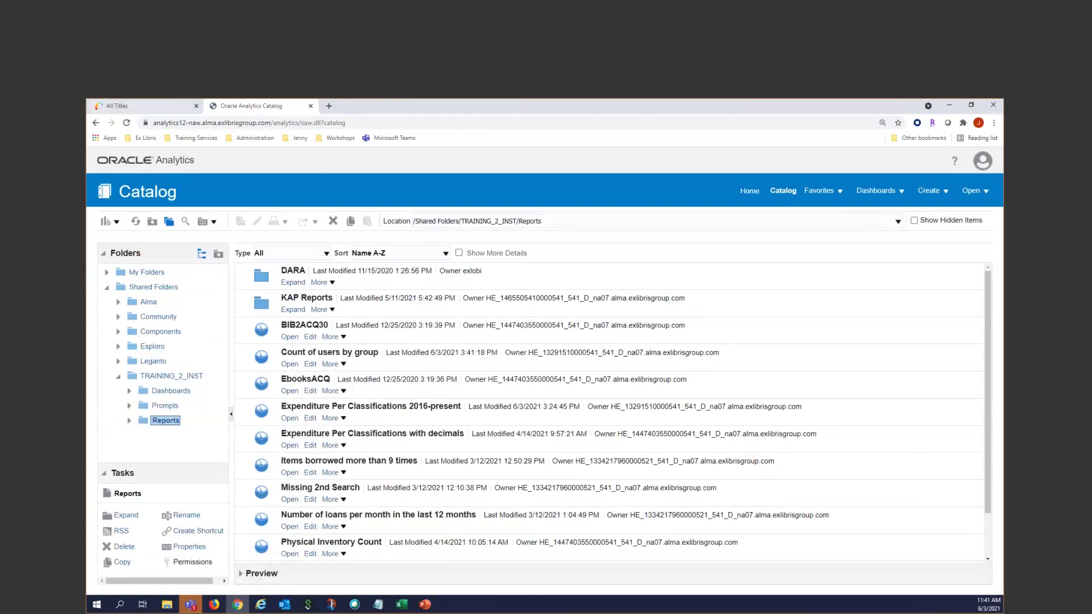
Switch to Alma, go to its home page, and look through the list of widgets available for the dashboard
{"action": "left_click", "coordinate": [141, 107]}
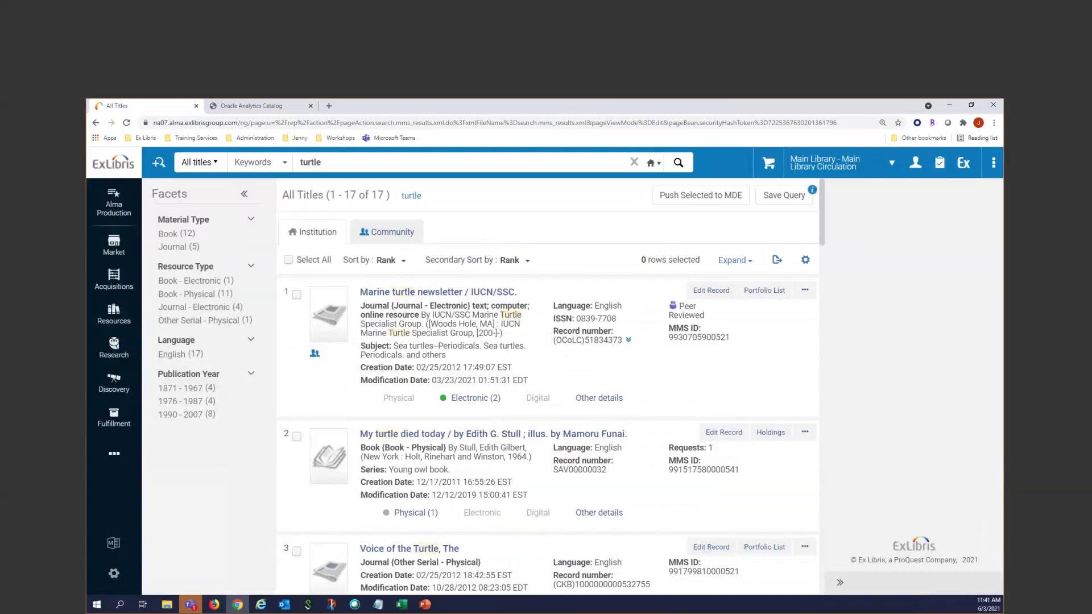
{"action": "left_click", "coordinate": [115, 160]}
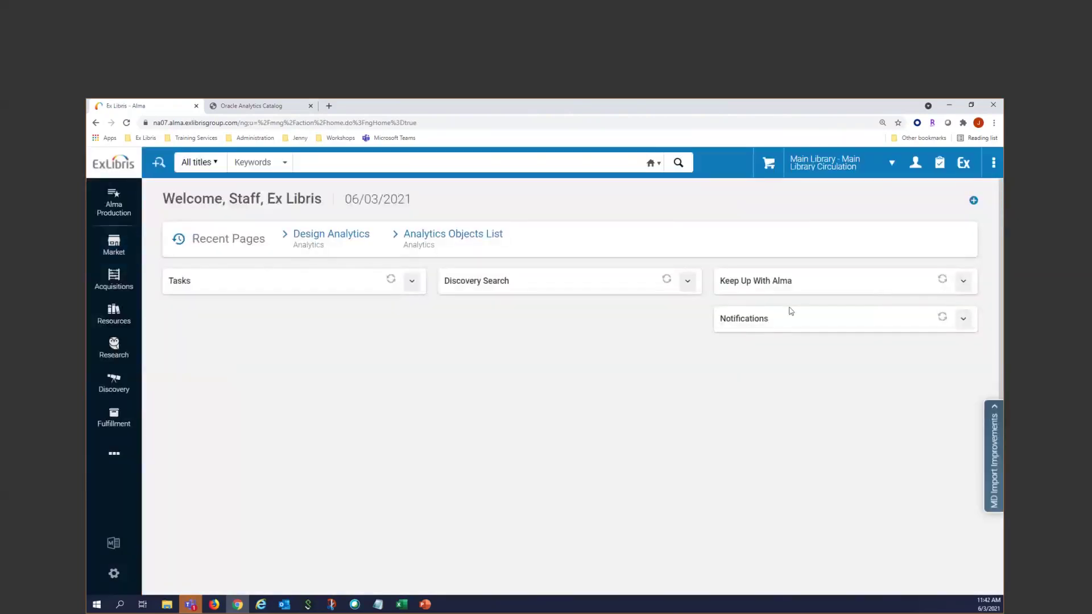
{"action": "left_click", "coordinate": [994, 124]}
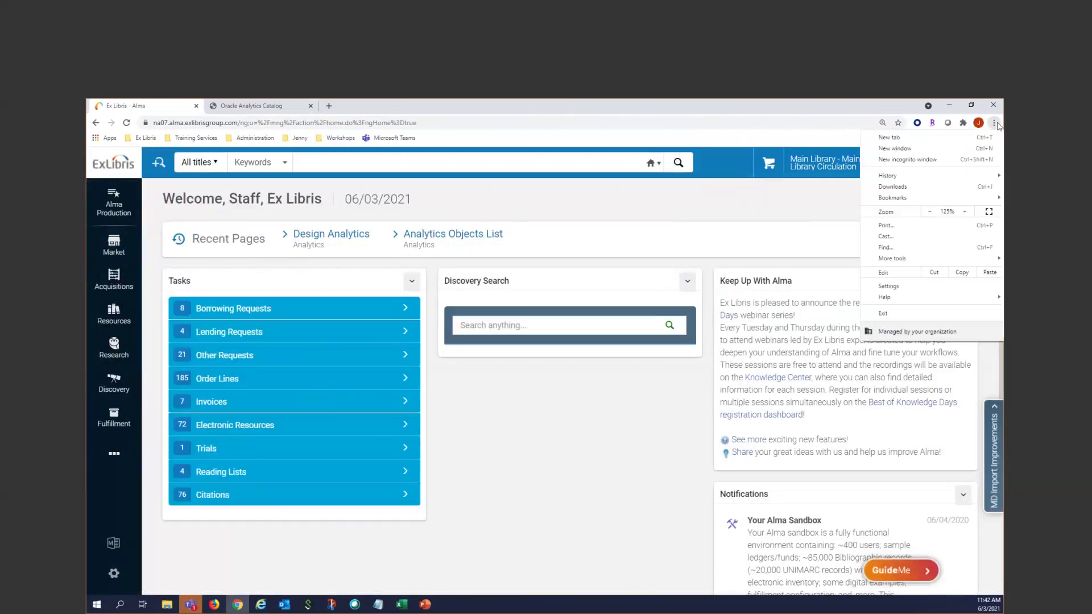
{"action": "left_click", "coordinate": [745, 200]}
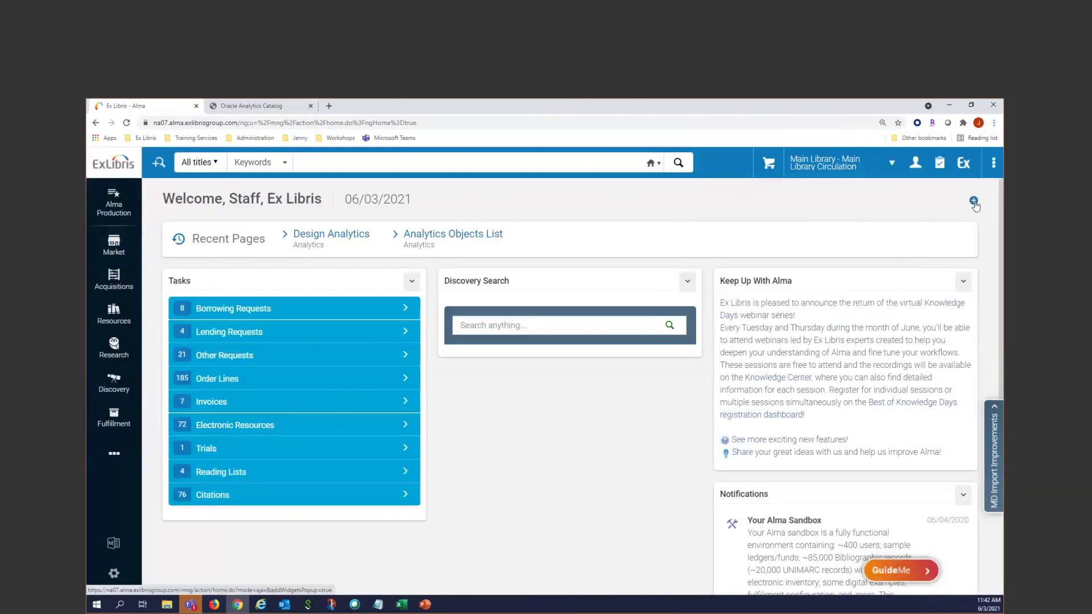
{"action": "left_click", "coordinate": [974, 201]}
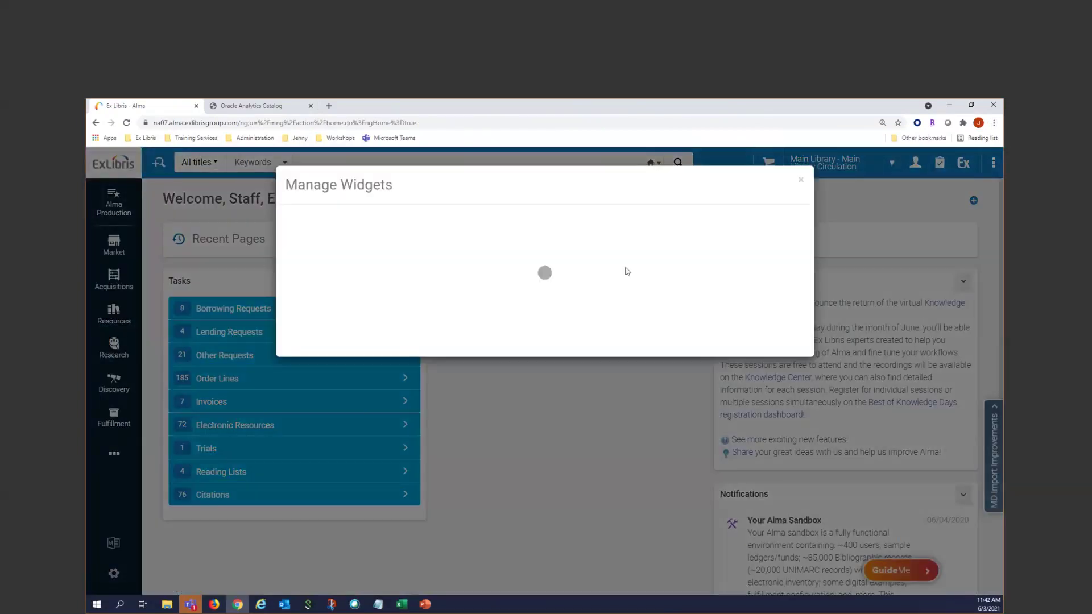
{"action": "scroll", "coordinate": [397, 458], "scroll_direction": "down", "scroll_amount": 1}
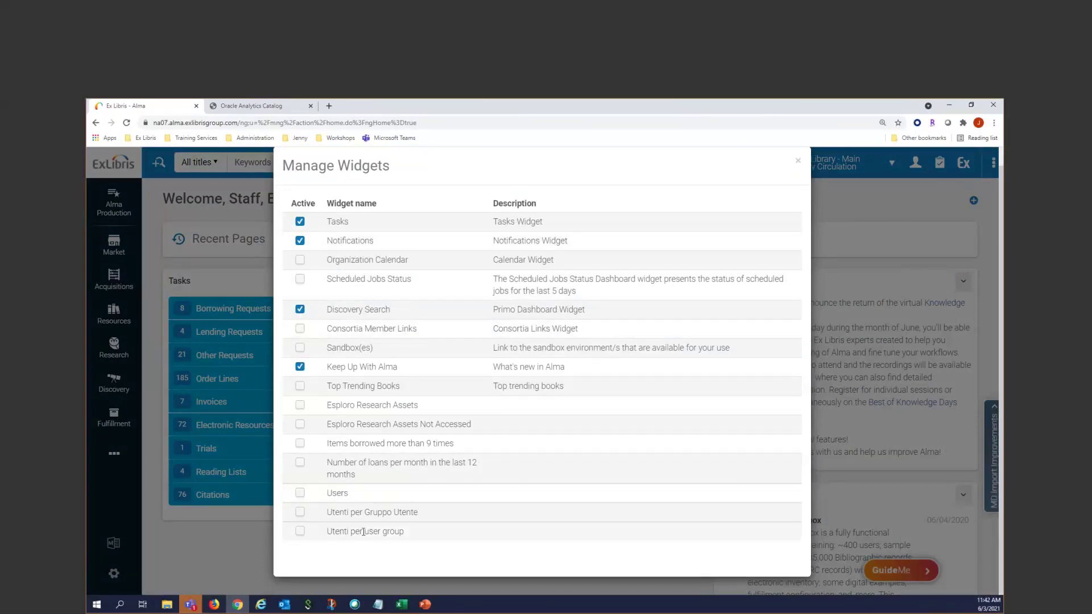
{"action": "left_click", "coordinate": [237, 558]}
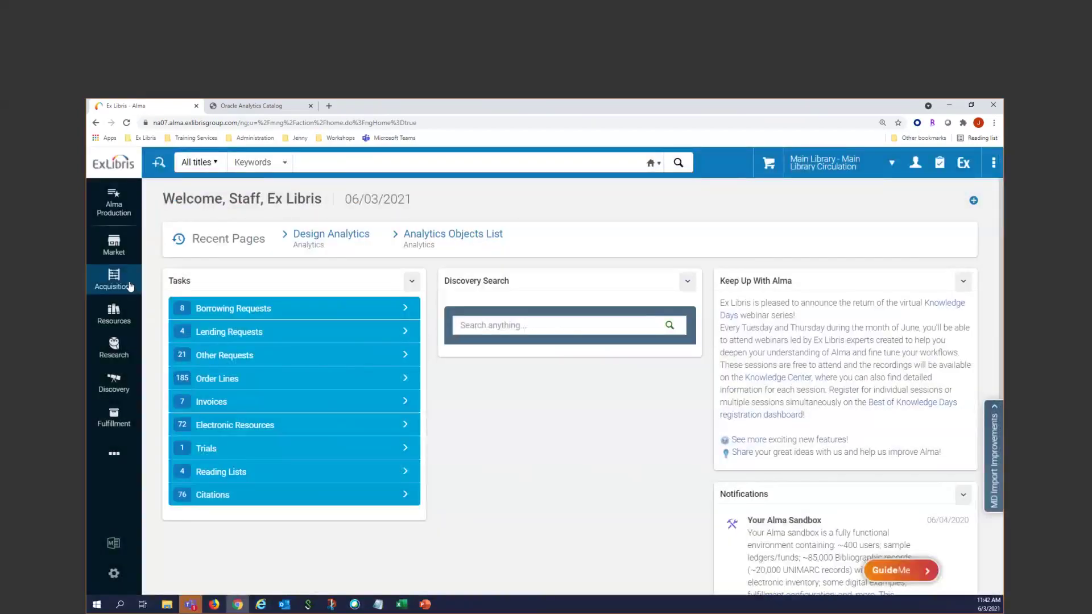
Open the Analytics Objects List from Alma's Analytics options
{"action": "left_click", "coordinate": [119, 457]}
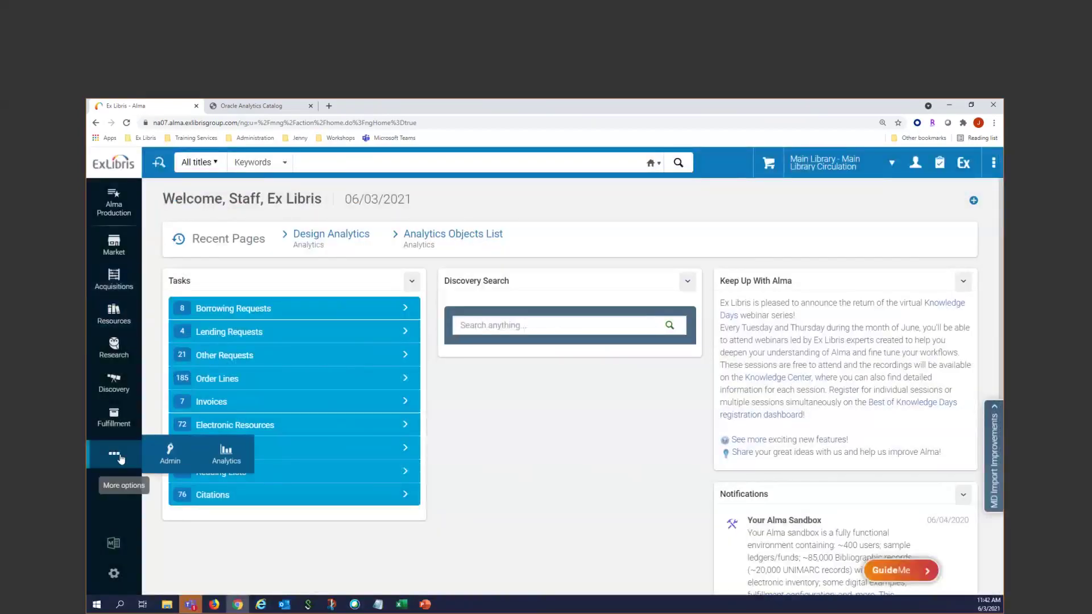
{"action": "left_click", "coordinate": [230, 458]}
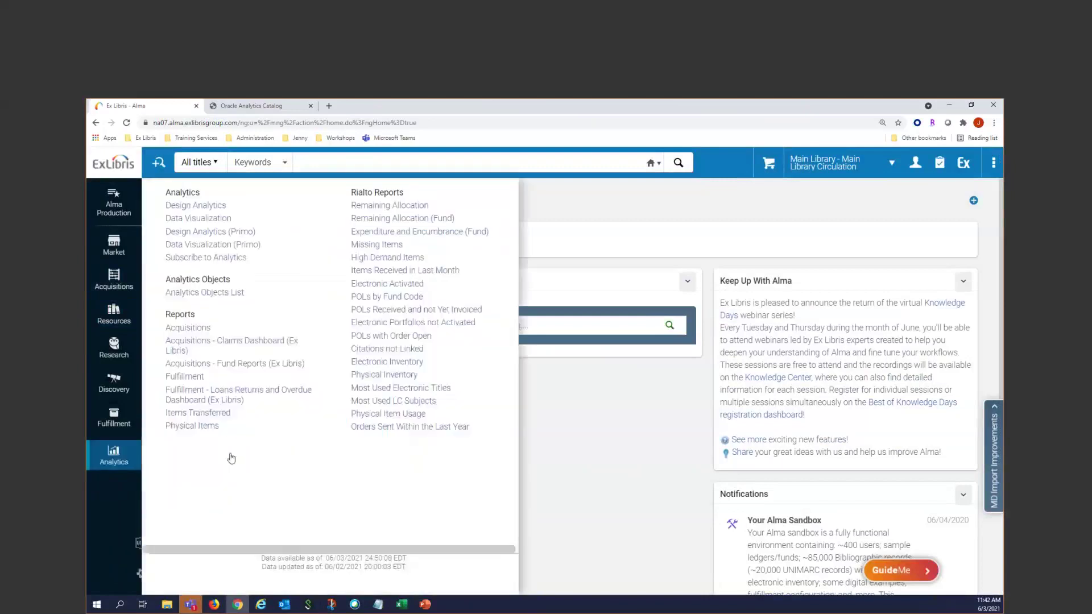
{"action": "left_click", "coordinate": [203, 293]}
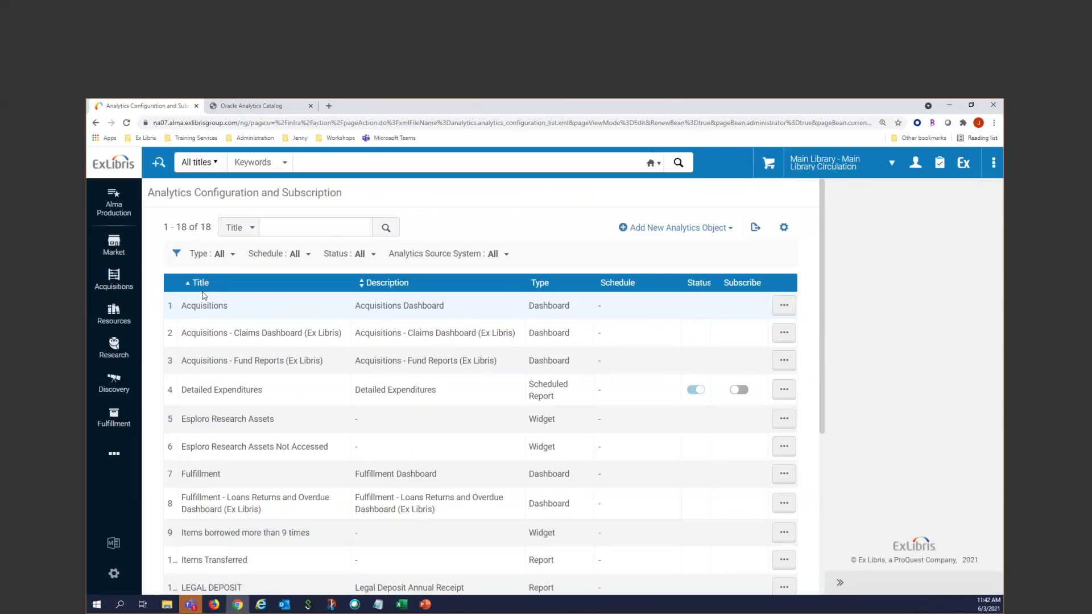
Switch to the PowerPoint presentation and show the Analytics Roles slide
{"action": "left_click", "coordinate": [425, 605]}
{"action": "left_click", "coordinate": [141, 302]}
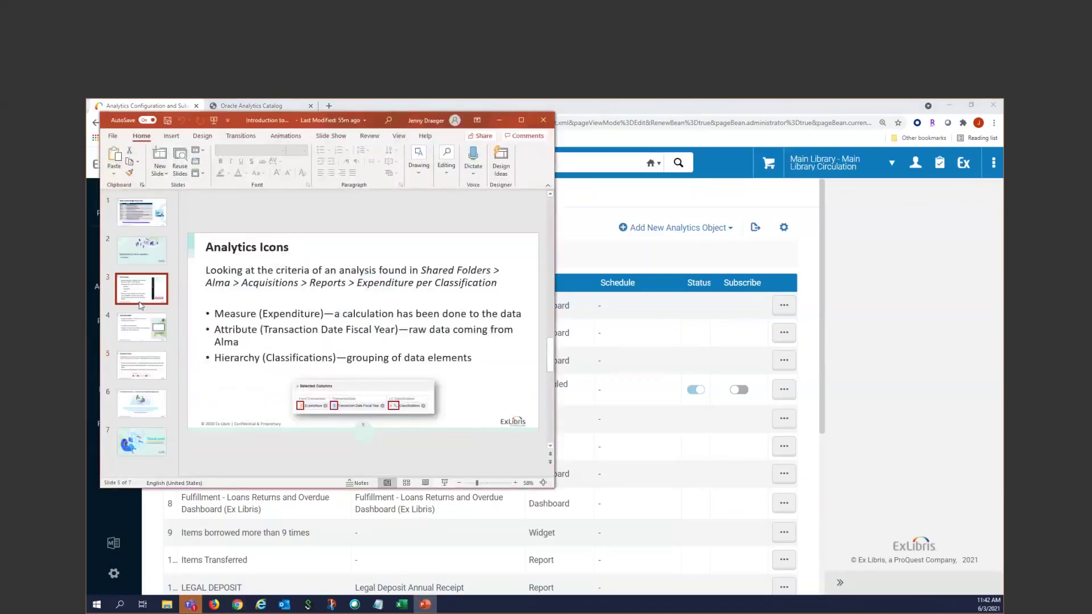
{"action": "left_click", "coordinate": [140, 333]}
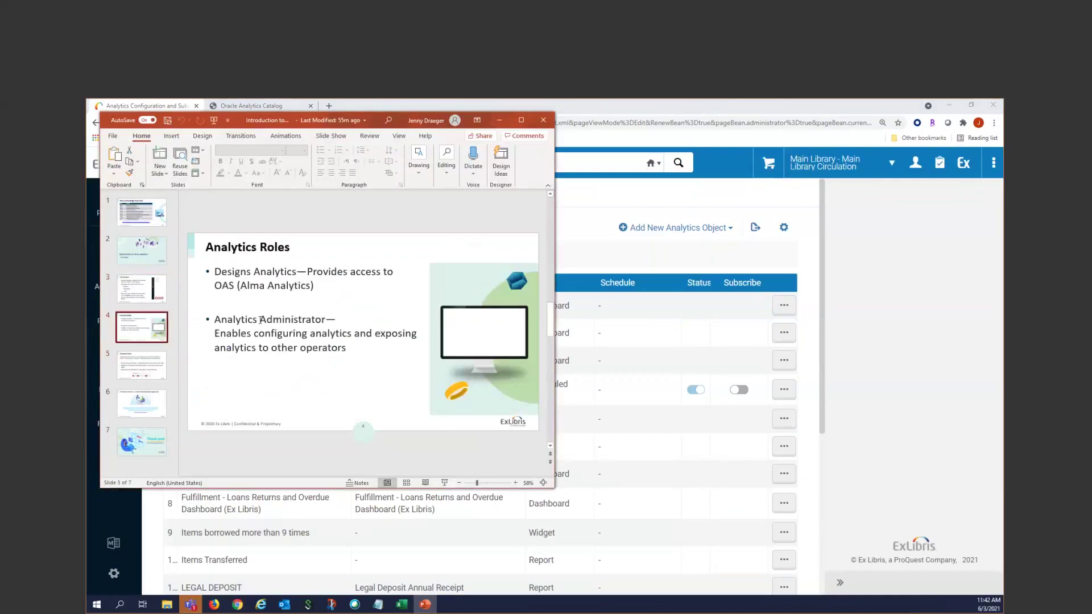
Switch back to Alma and open the Analytics Objects List again from its Analytics options
{"action": "left_click", "coordinate": [911, 316]}
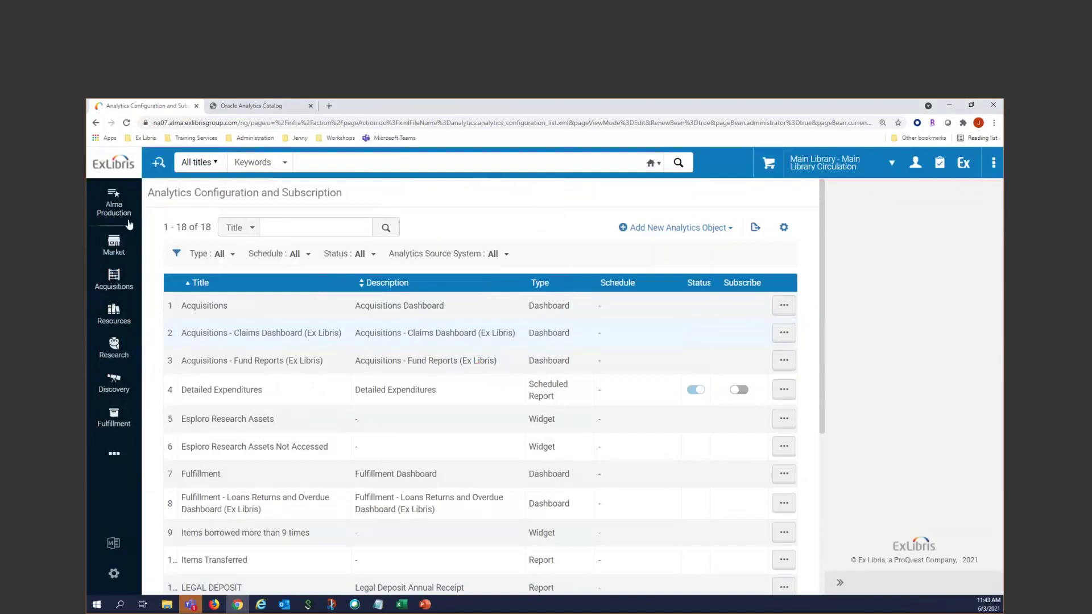
{"action": "left_click", "coordinate": [114, 454]}
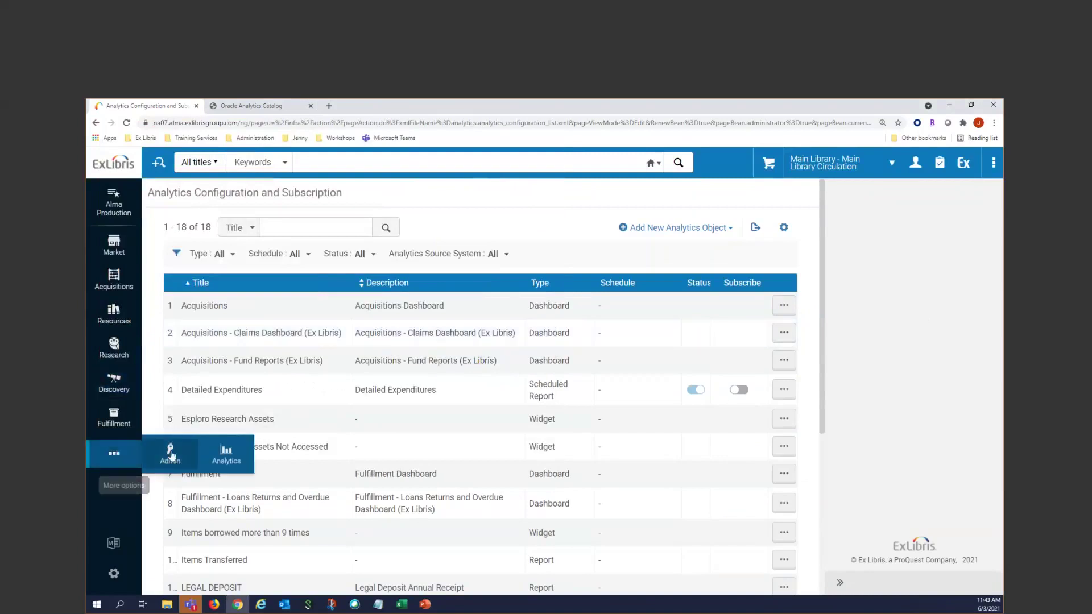
{"action": "left_click", "coordinate": [225, 455]}
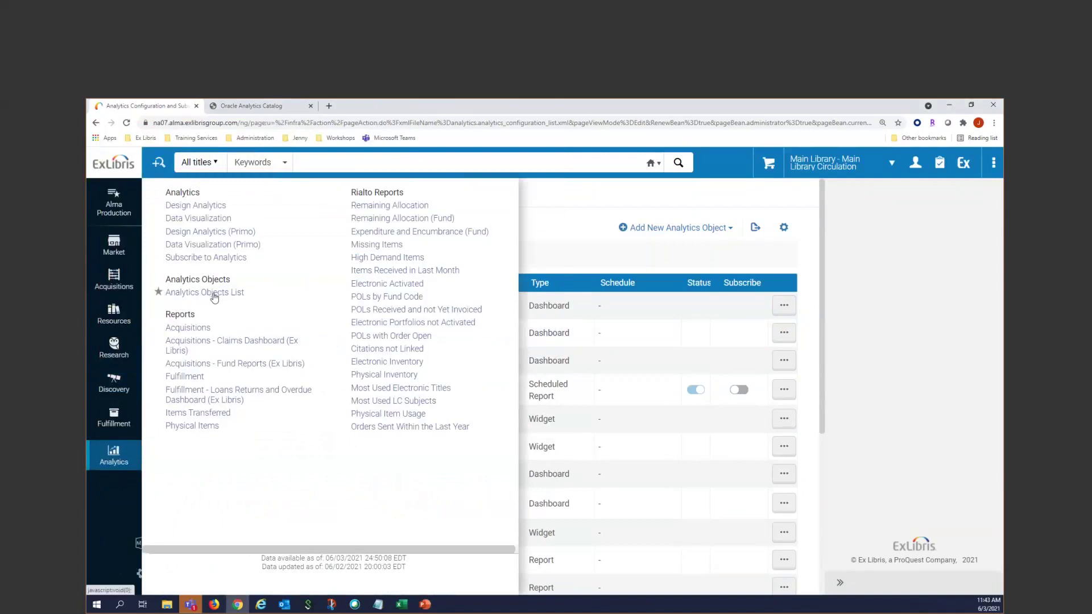
{"action": "left_click", "coordinate": [214, 297]}
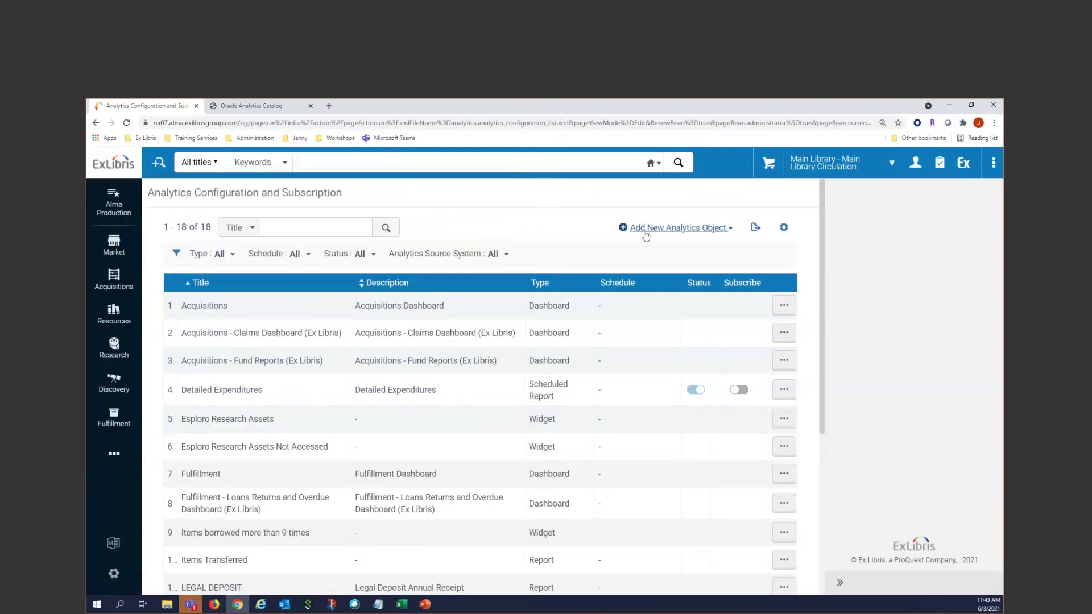
Add a new Alma analytics object and title it "Count of users by user group"
{"action": "left_click", "coordinate": [679, 232]}
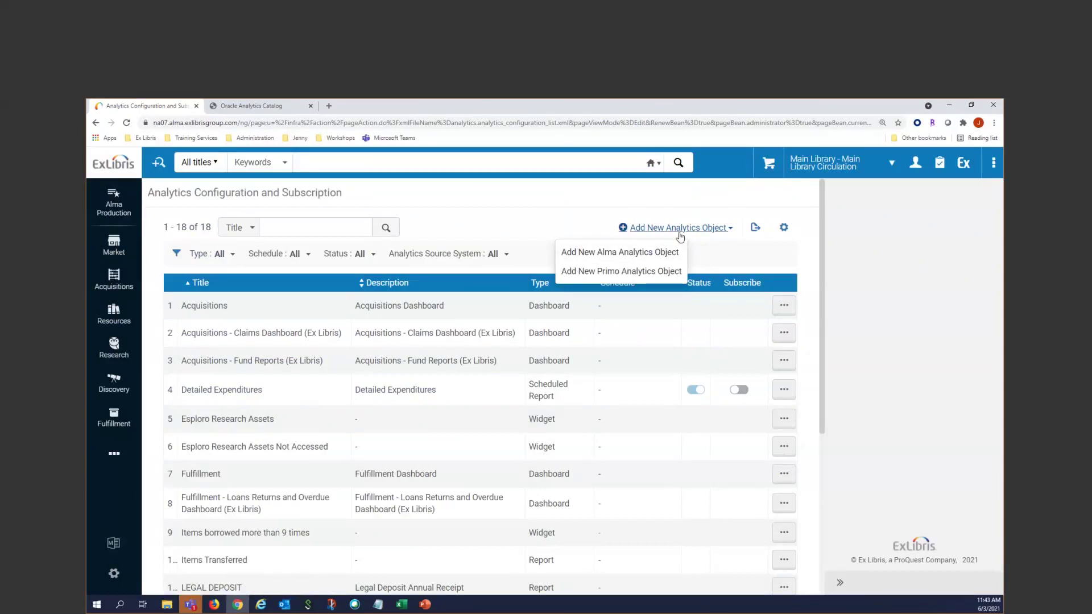
{"action": "left_click", "coordinate": [626, 258]}
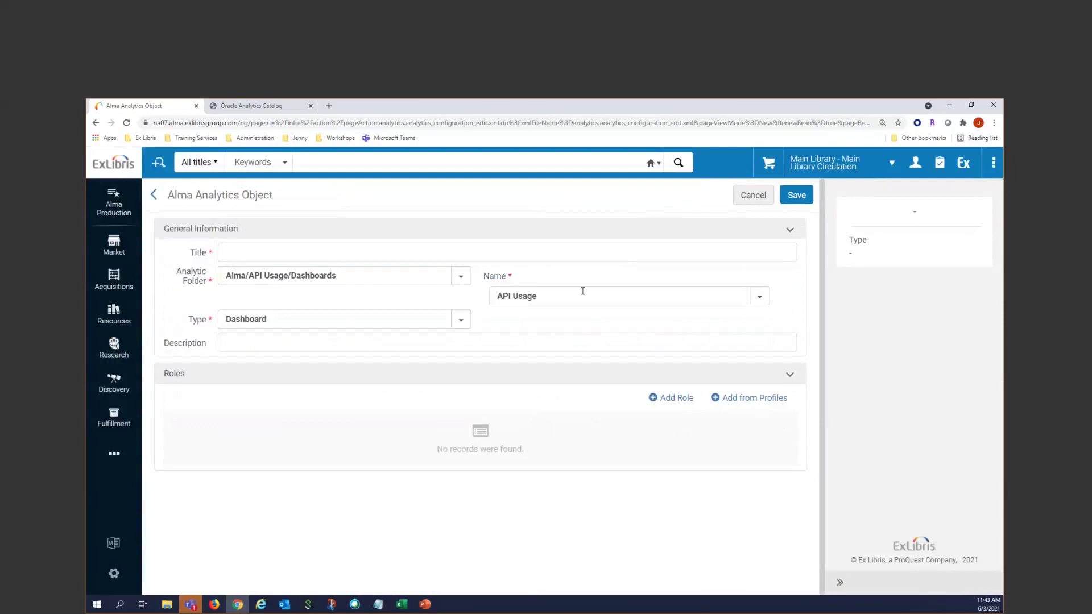
{"action": "left_click", "coordinate": [237, 246]}
{"action": "type", "text": "Count of users by us"}
{"action": "key", "text": "BackSpace"}
{"action": "type", "text": "user group"}
Set the analytic folder to TRAINING_2_INST/Reports and choose the "Count of users by group" report as the object's name
{"action": "left_click", "coordinate": [461, 277]}
{"action": "scroll", "coordinate": [318, 398], "scroll_direction": "down", "scroll_amount": 10}
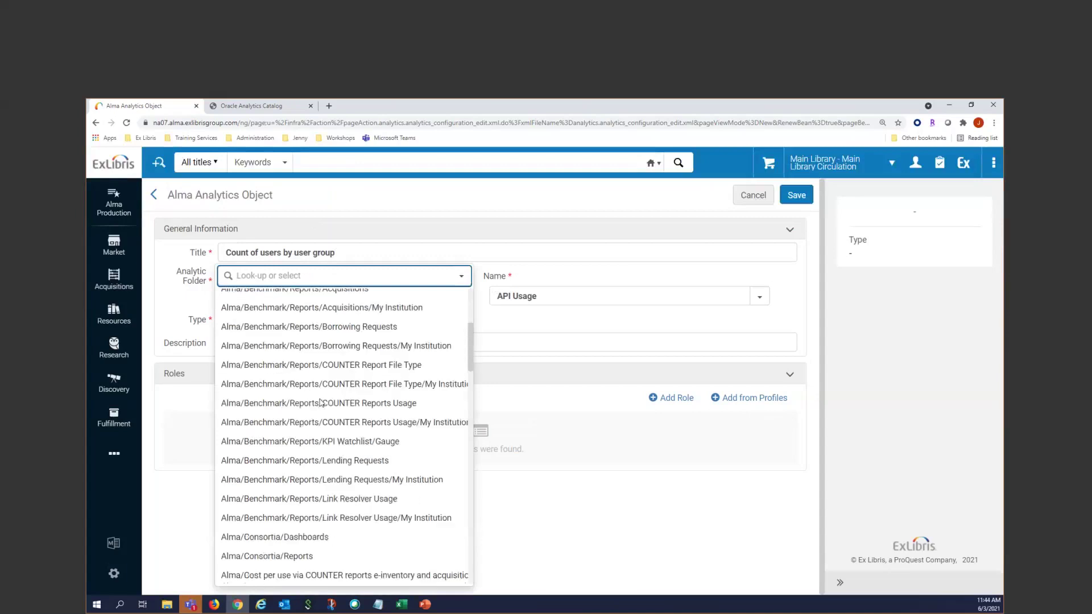
{"action": "scroll", "coordinate": [320, 403], "scroll_direction": "down", "scroll_amount": 10}
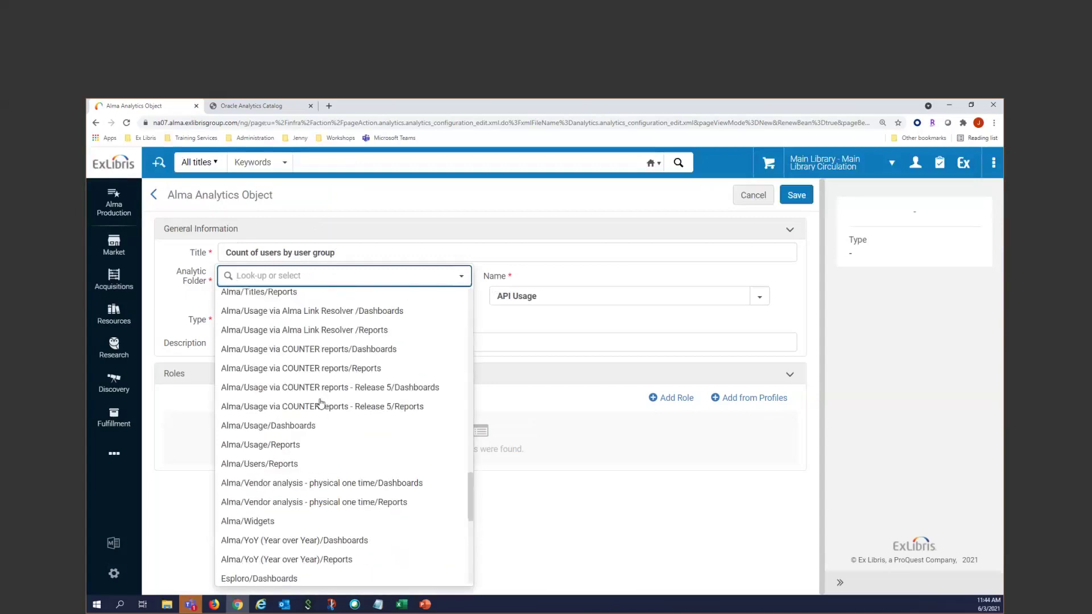
{"action": "scroll", "coordinate": [285, 453], "scroll_direction": "down", "scroll_amount": 5}
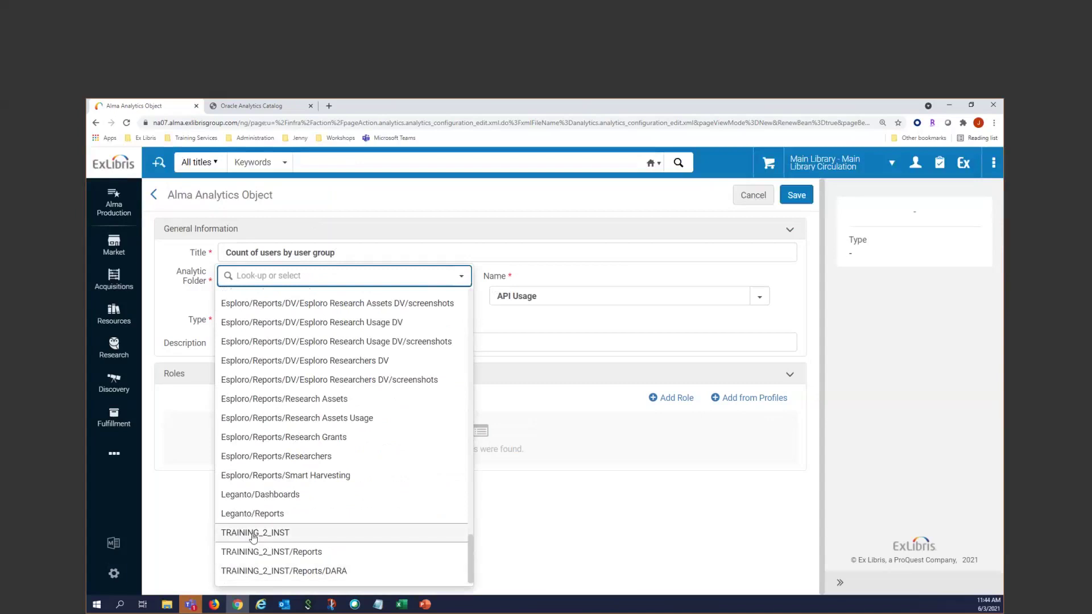
{"action": "left_click", "coordinate": [282, 552]}
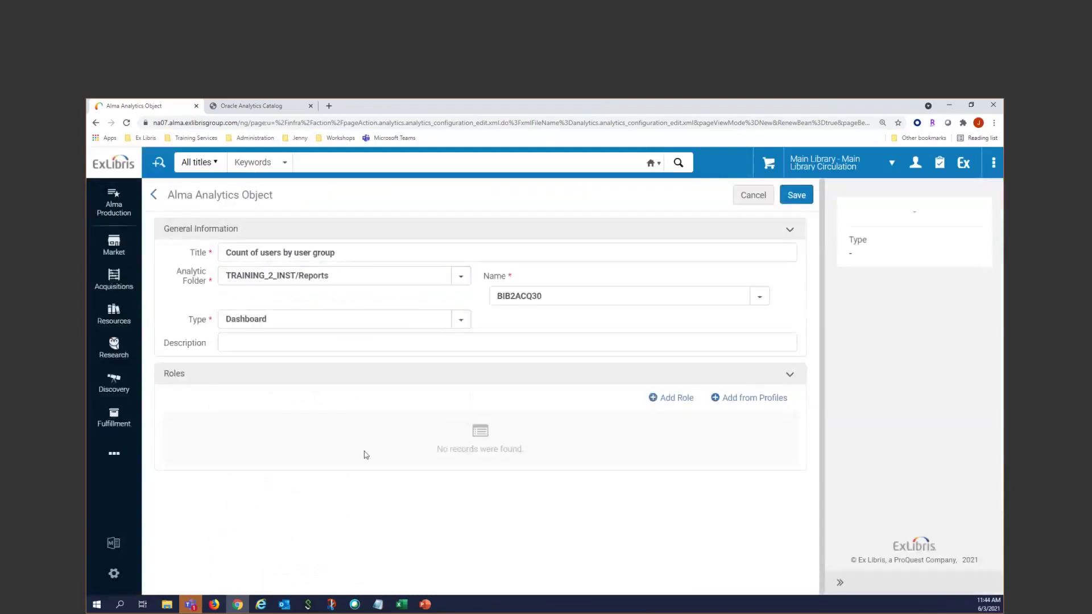
{"action": "left_click", "coordinate": [646, 294]}
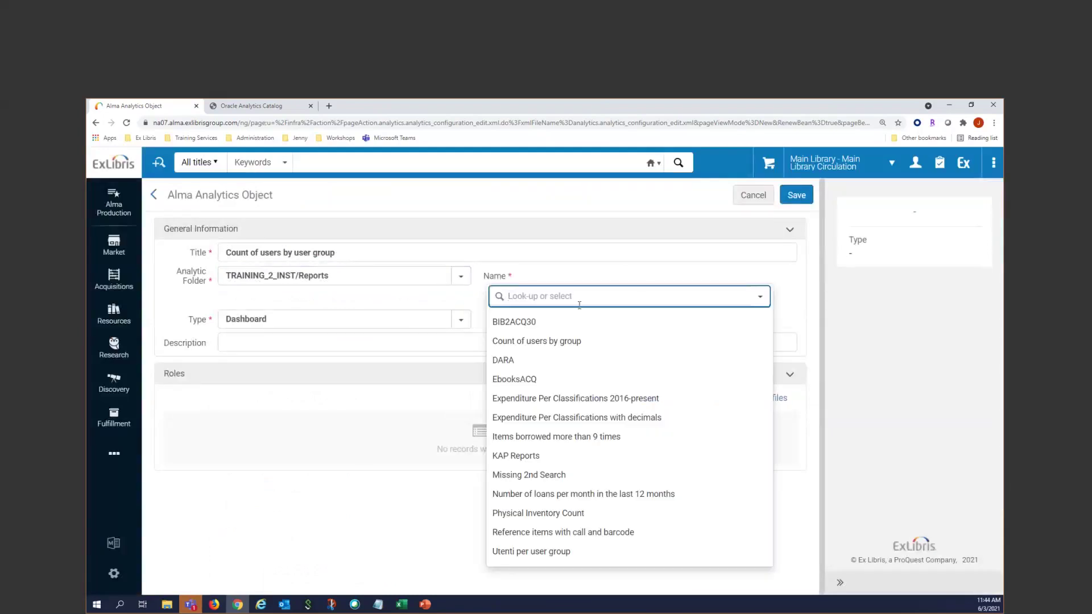
{"action": "left_click", "coordinate": [539, 343]}
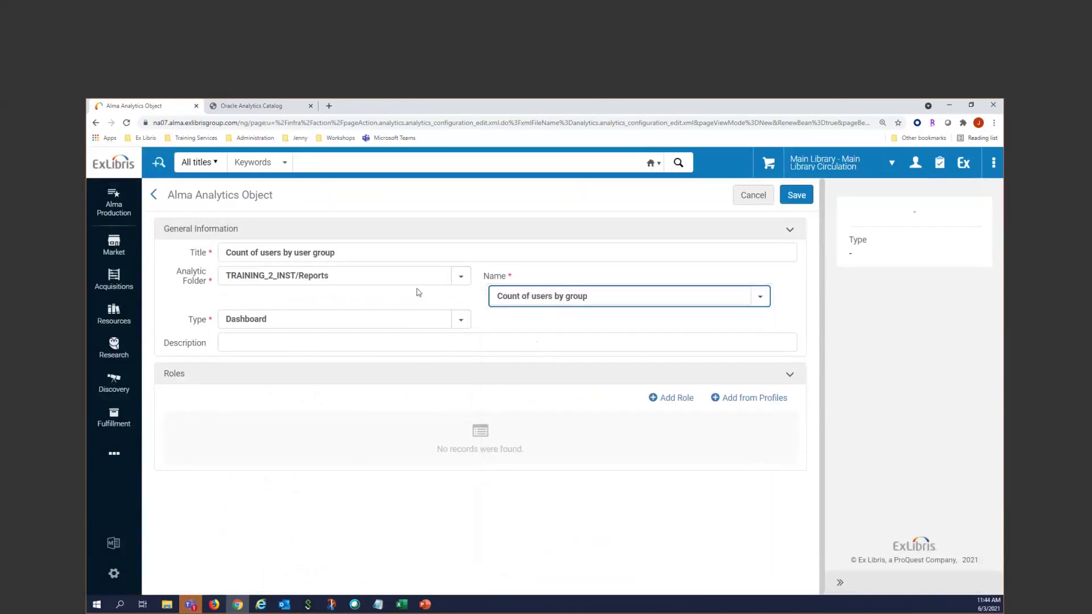
Set the analytics object's type to Widget, leaving the description empty
{"action": "left_click", "coordinate": [462, 322]}
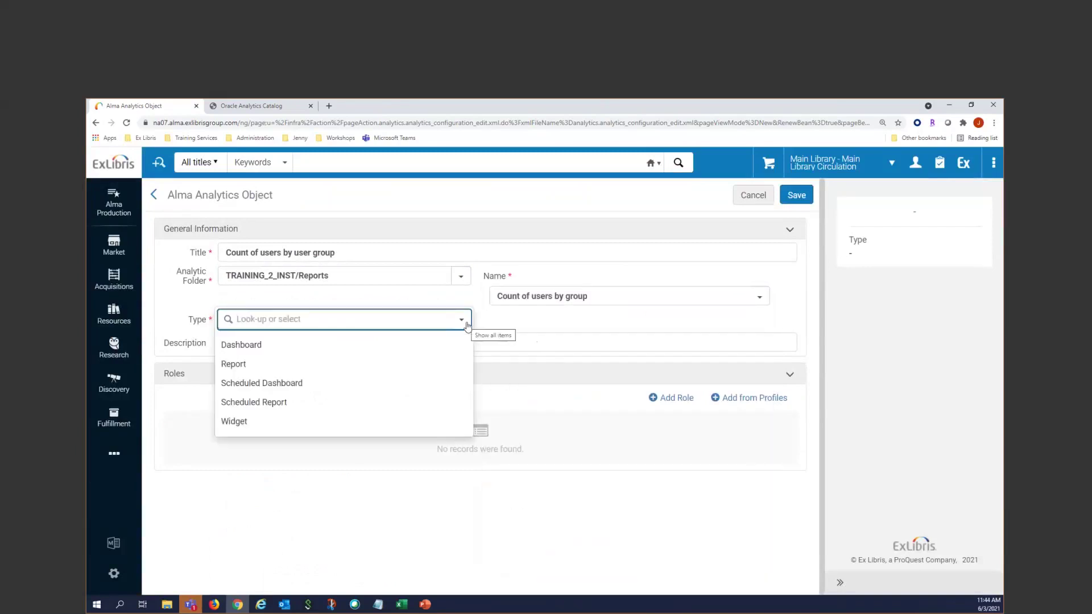
{"action": "left_click", "coordinate": [236, 422]}
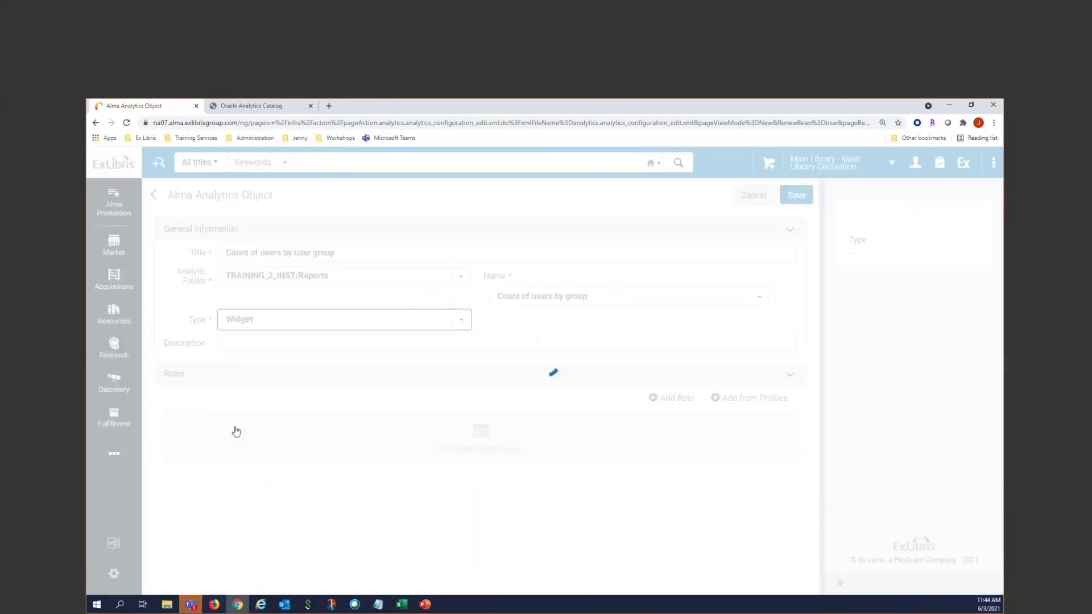
{"action": "left_click", "coordinate": [463, 323]}
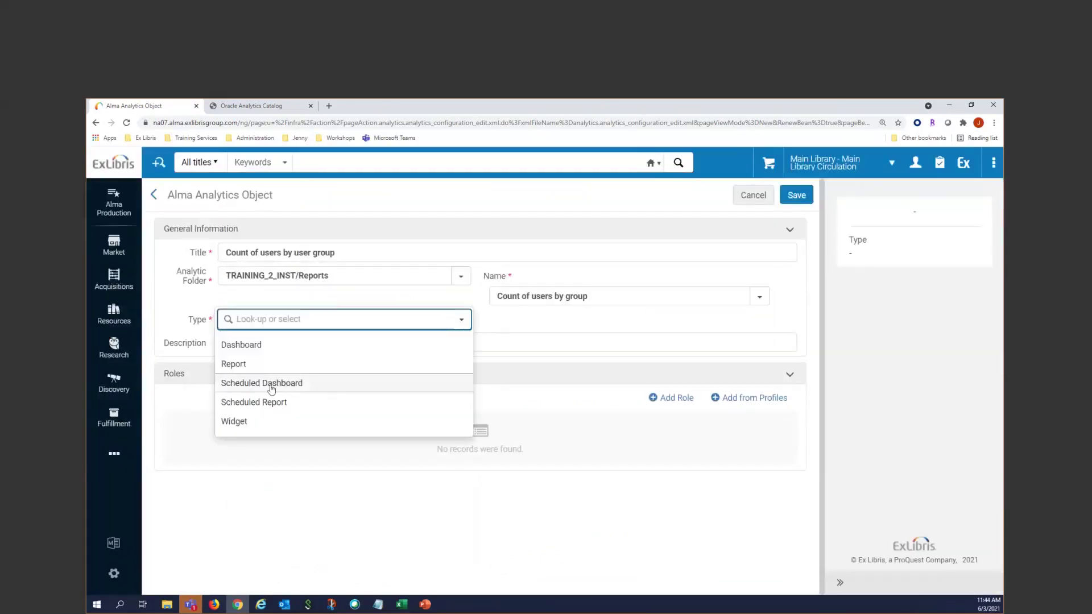
{"action": "left_click", "coordinate": [236, 421]}
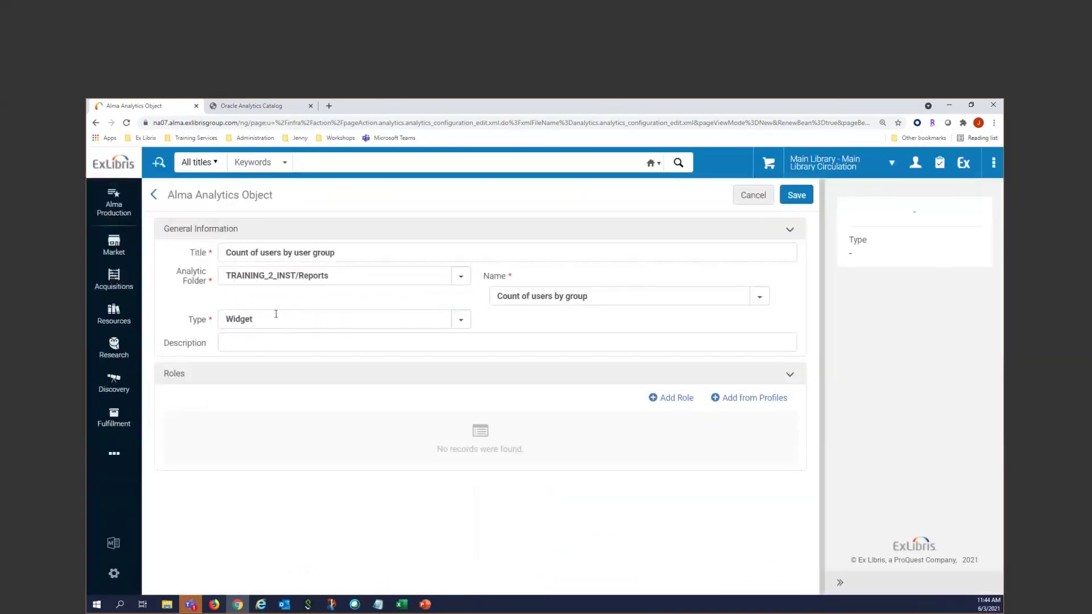
{"action": "left_click", "coordinate": [249, 347]}
Start adding roles to the object and select Circulation Desk Manager, Circulation Desk Operator and Circulation Desk Operator - Limited under Fulfillment
{"action": "left_click", "coordinate": [669, 399]}
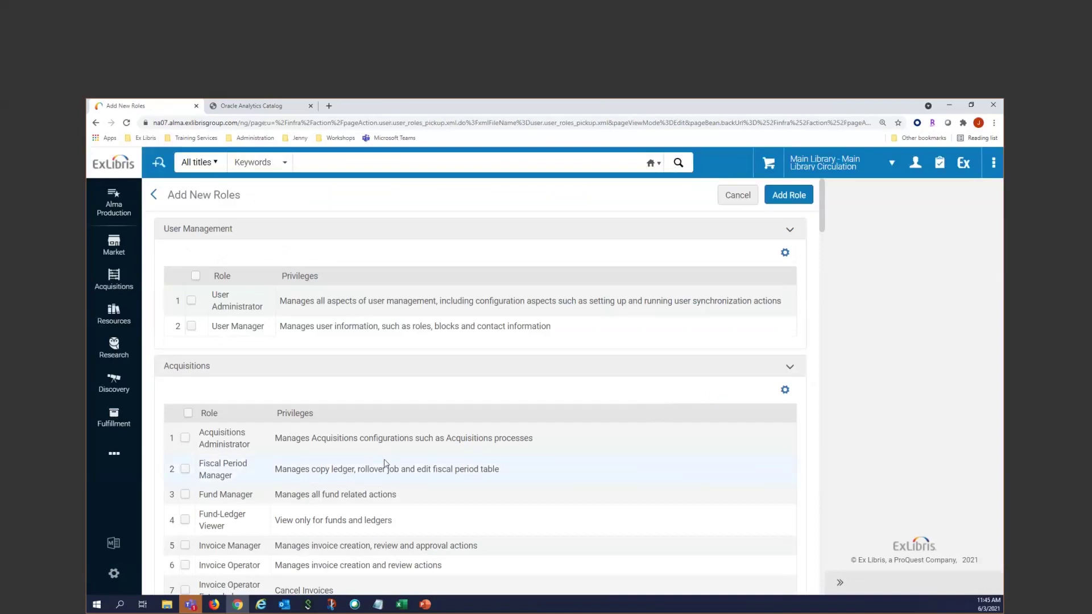
{"action": "scroll", "coordinate": [385, 463], "scroll_direction": "down", "scroll_amount": 12}
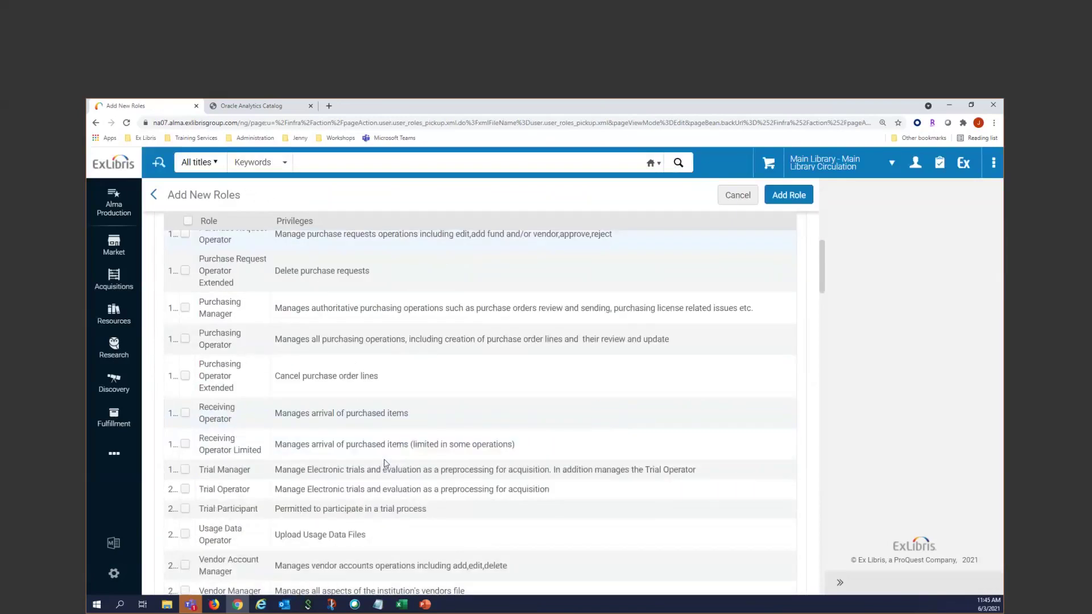
{"action": "scroll", "coordinate": [385, 463], "scroll_direction": "down", "scroll_amount": 3}
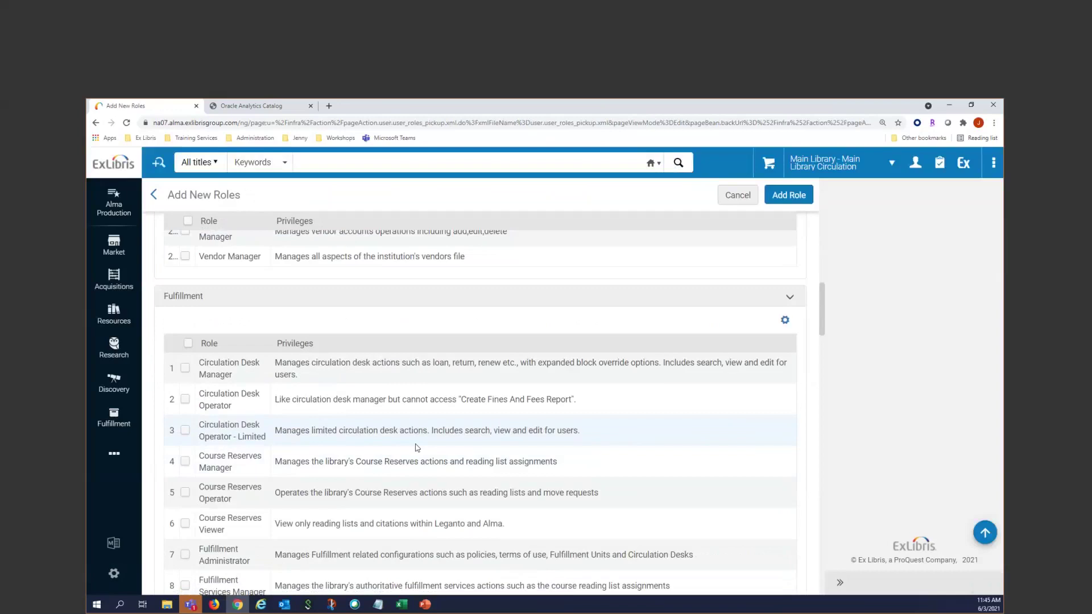
{"action": "scroll", "coordinate": [417, 447], "scroll_direction": "down", "scroll_amount": 6}
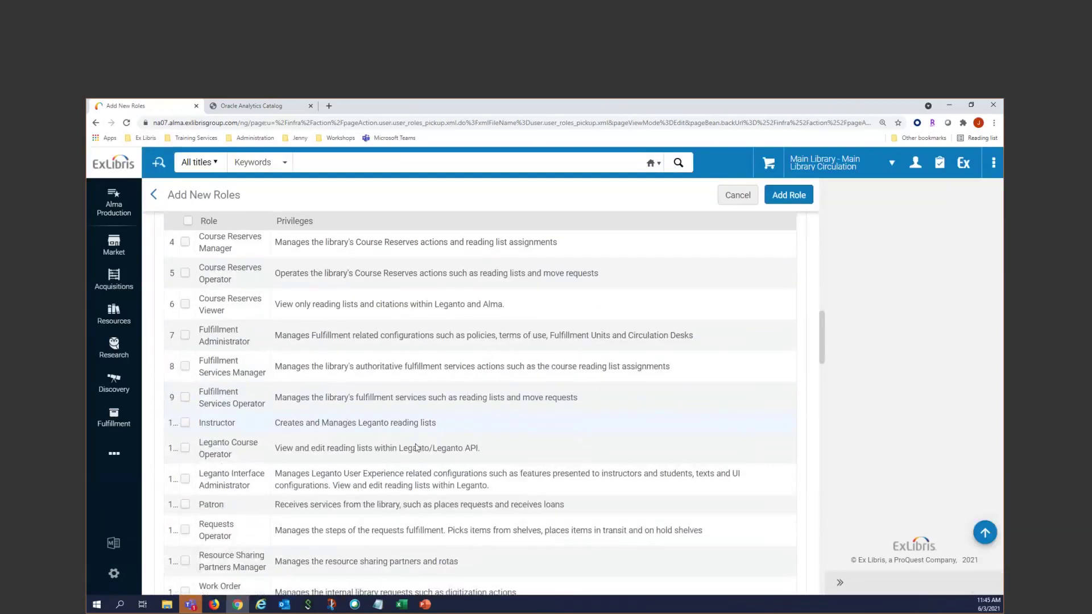
{"action": "scroll", "coordinate": [415, 448], "scroll_direction": "down", "scroll_amount": 4}
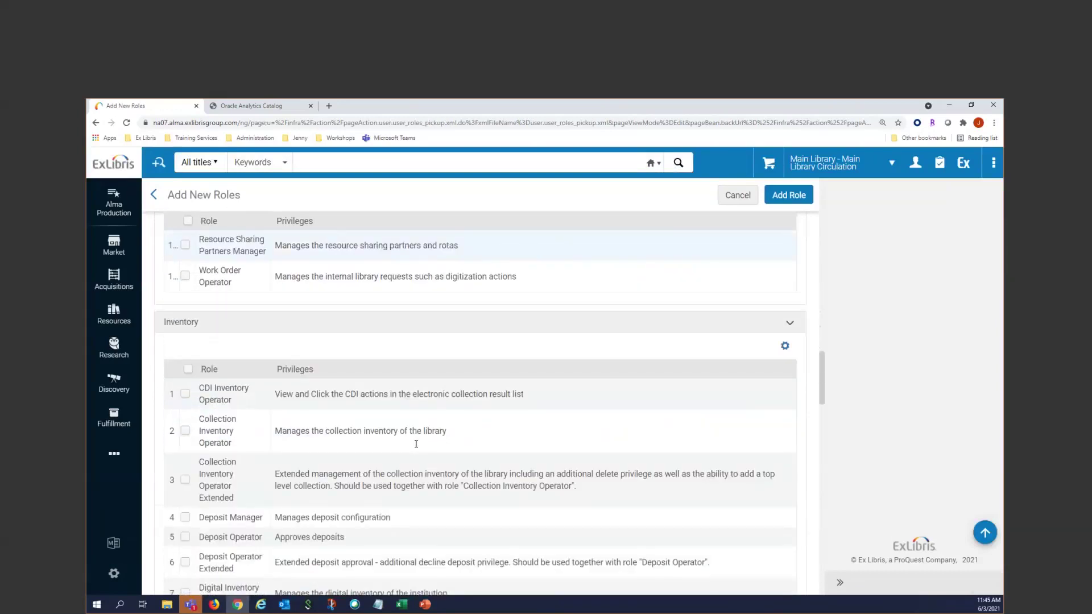
{"action": "scroll", "coordinate": [411, 442], "scroll_direction": "up", "scroll_amount": 6}
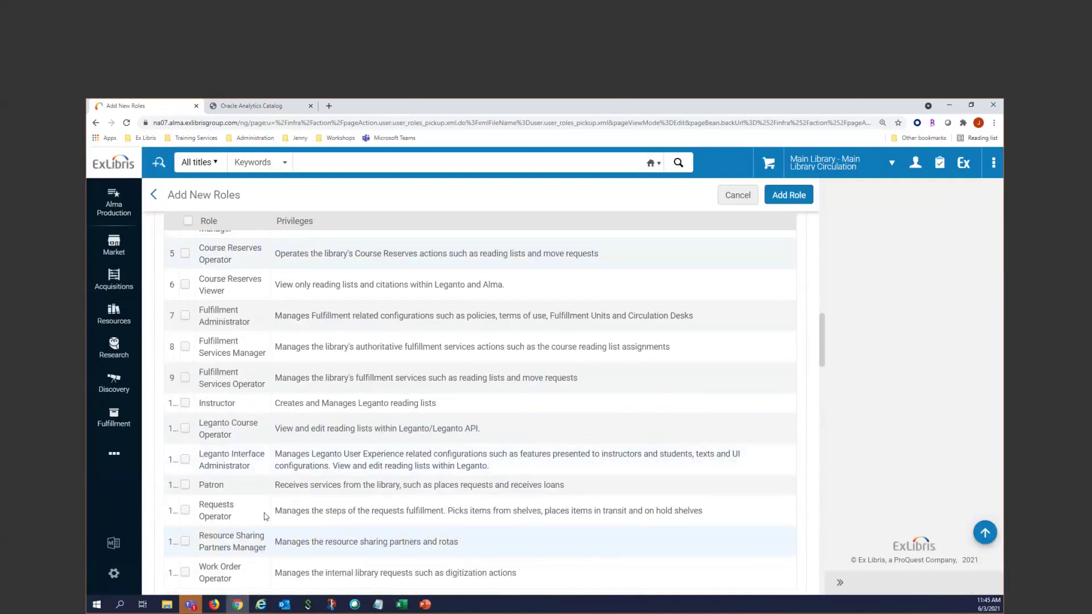
{"action": "scroll", "coordinate": [290, 385], "scroll_direction": "up", "scroll_amount": 1}
{"action": "scroll", "coordinate": [290, 385], "scroll_direction": "up", "scroll_amount": 2}
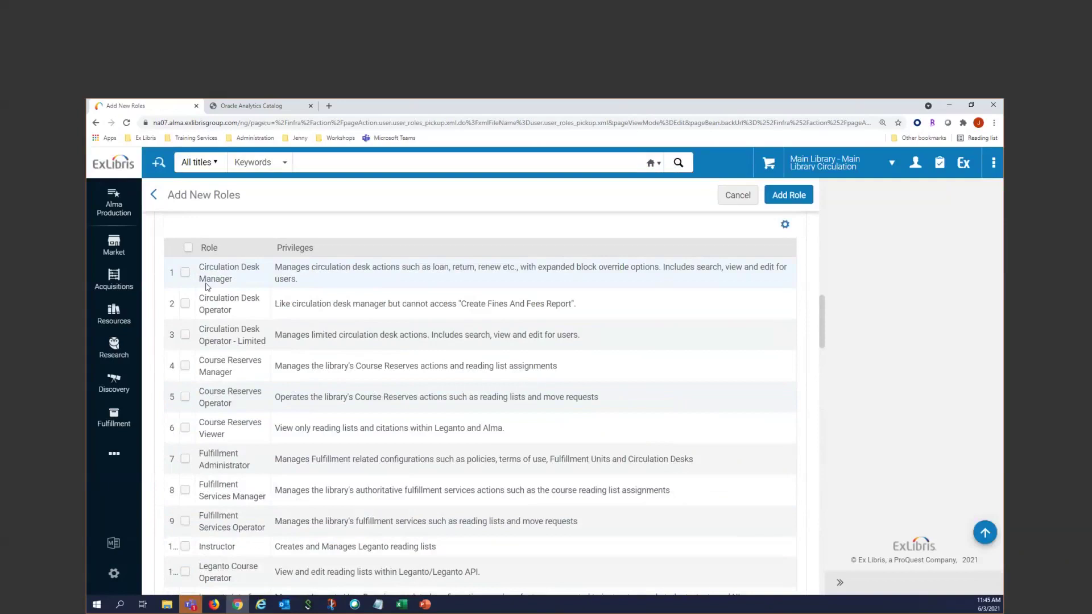
{"action": "left_click", "coordinate": [186, 303]}
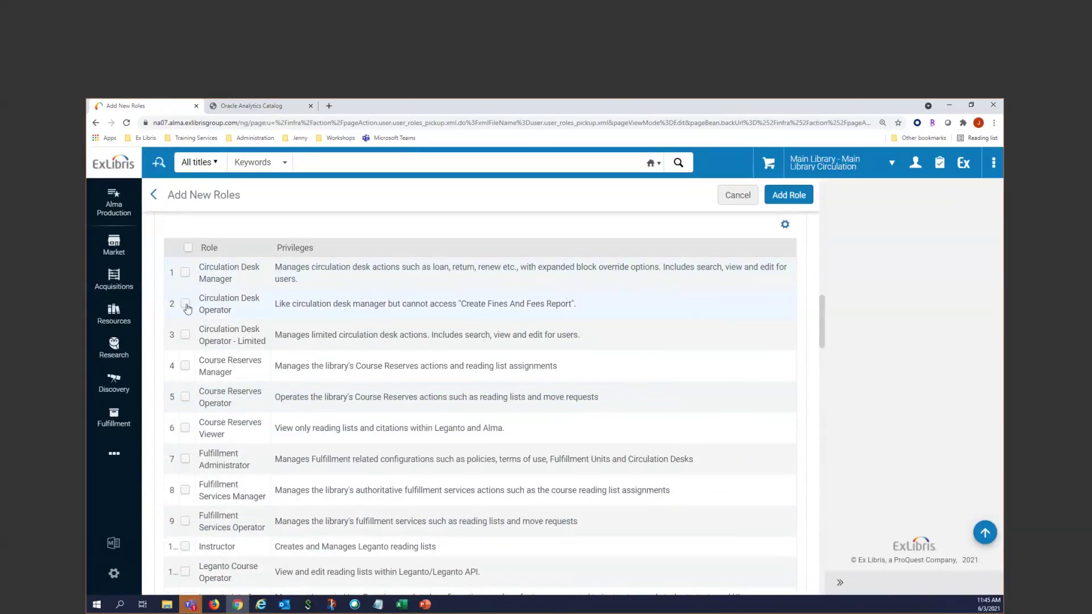
{"action": "left_click", "coordinate": [185, 271]}
{"action": "left_click", "coordinate": [185, 334]}
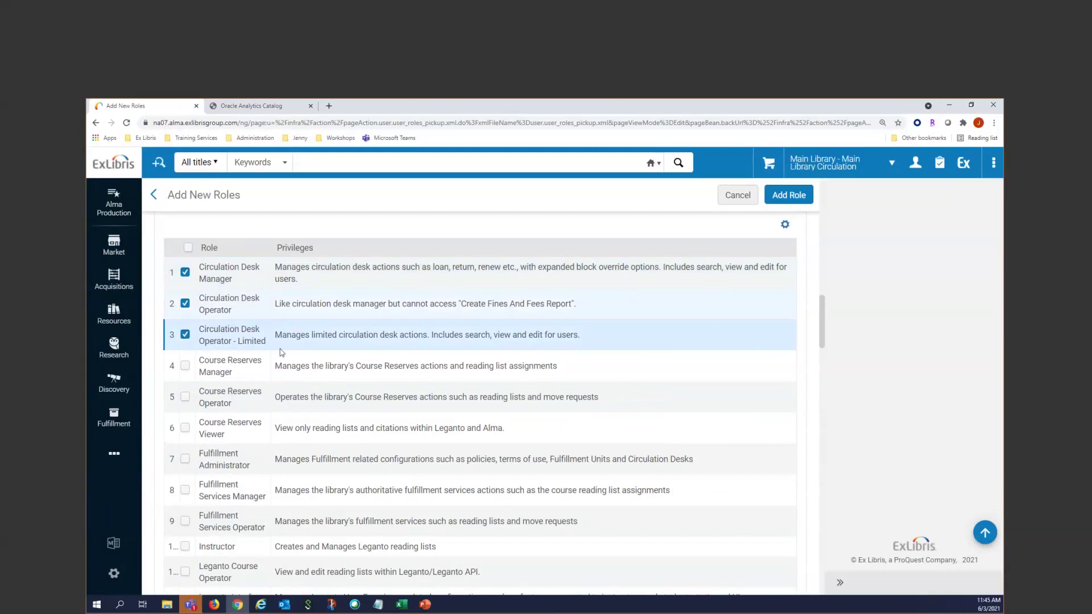
Select the Physical Inventory Operator and Electronic Inventory Operator roles under Inventory and the Cataloger role under Catalog
{"action": "scroll", "coordinate": [279, 349], "scroll_direction": "down", "scroll_amount": 3}
{"action": "scroll", "coordinate": [303, 491], "scroll_direction": "down", "scroll_amount": 10}
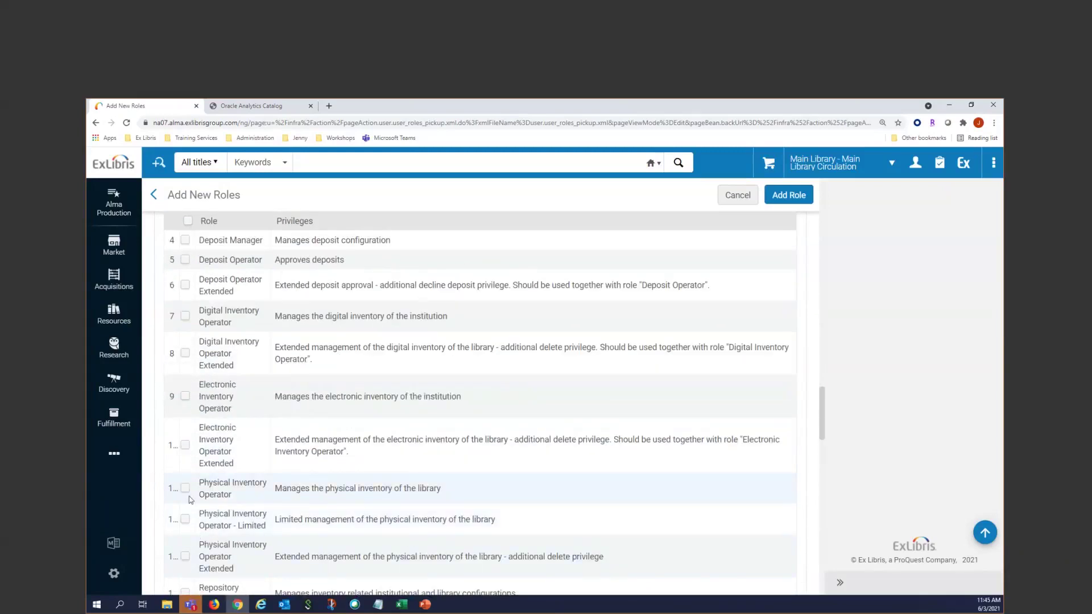
{"action": "left_click", "coordinate": [185, 489]}
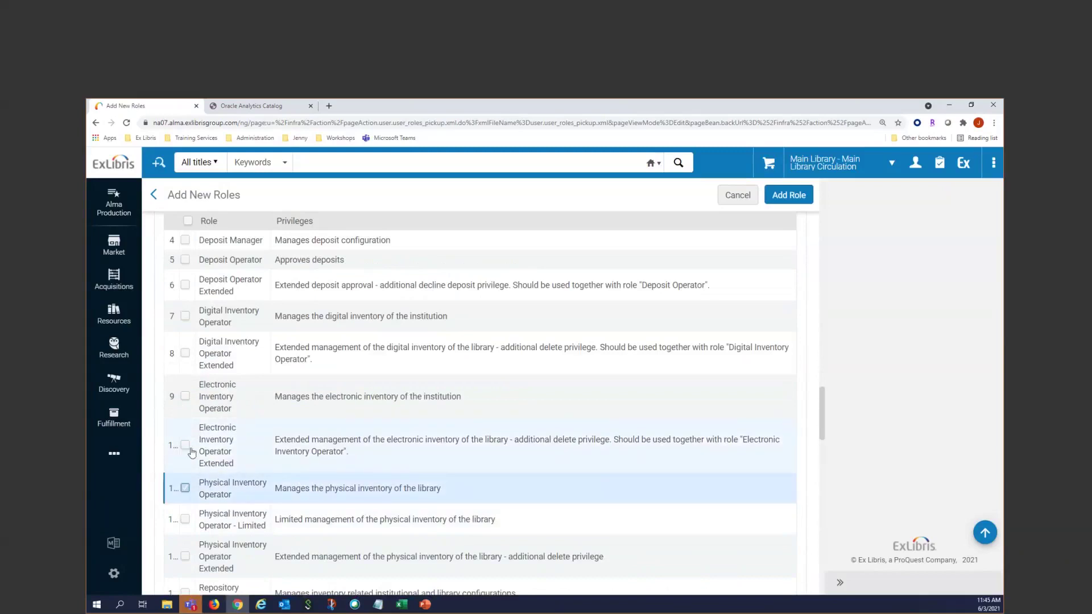
{"action": "left_click", "coordinate": [185, 397]}
{"action": "scroll", "coordinate": [255, 406], "scroll_direction": "down", "scroll_amount": 5}
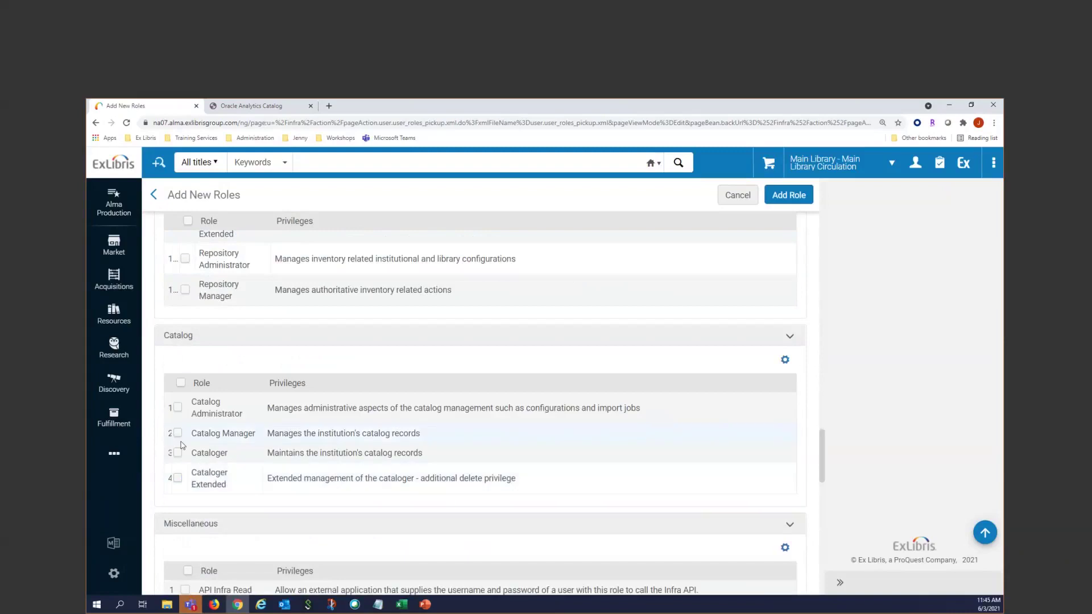
{"action": "left_click", "coordinate": [176, 453]}
Look through the remaining role categories and select the User Administrator role under User Management
{"action": "scroll", "coordinate": [251, 454], "scroll_direction": "down", "scroll_amount": 4}
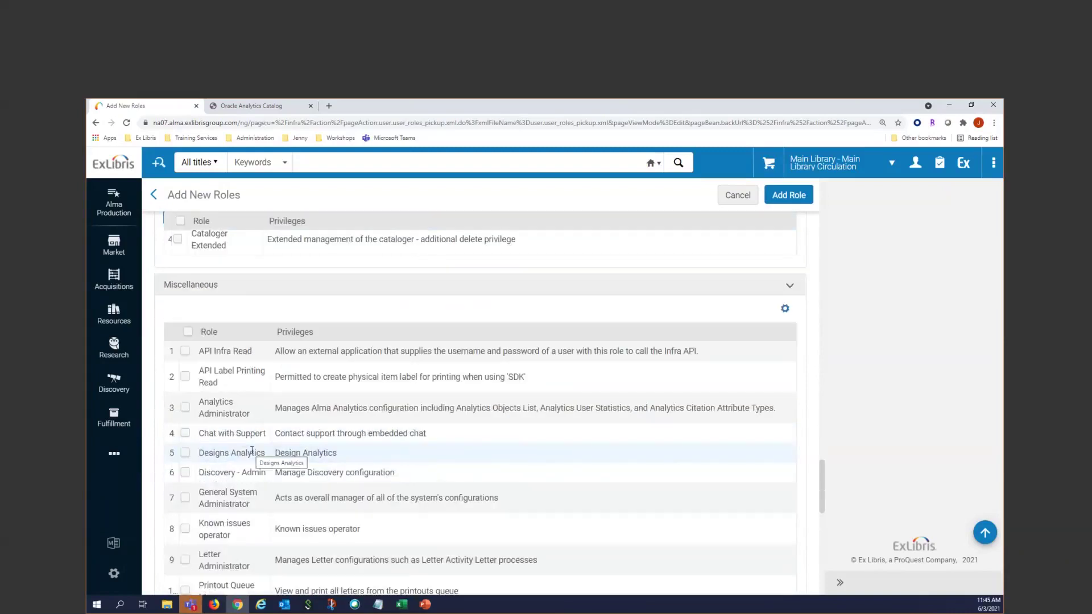
{"action": "scroll", "coordinate": [252, 450], "scroll_direction": "down", "scroll_amount": 5}
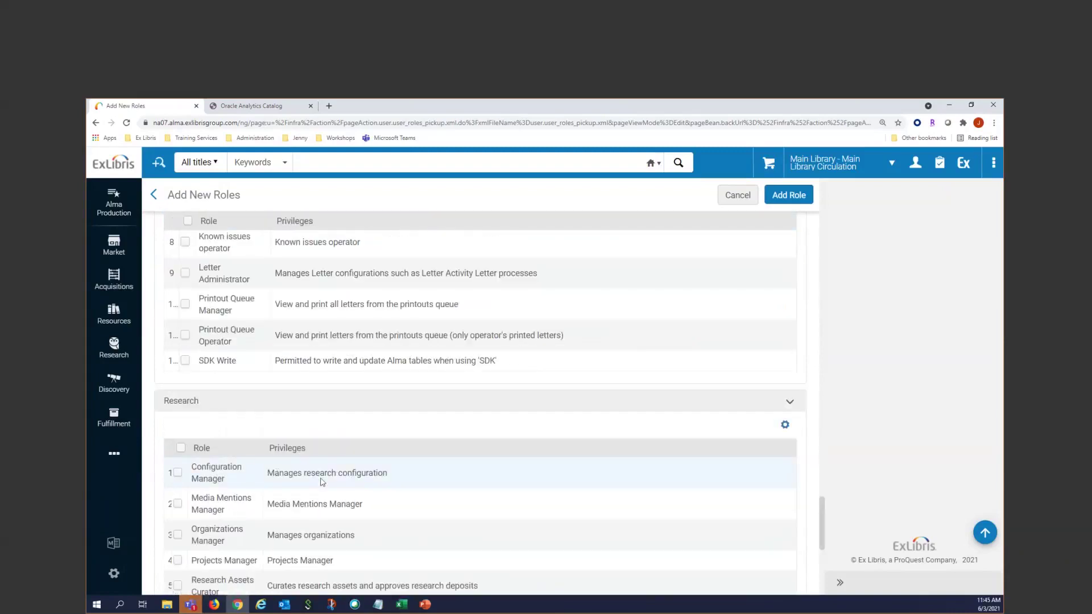
{"action": "scroll", "coordinate": [316, 480], "scroll_direction": "down", "scroll_amount": 3}
{"action": "scroll", "coordinate": [359, 410], "scroll_direction": "up", "scroll_amount": 7}
{"action": "scroll", "coordinate": [359, 410], "scroll_direction": "up", "scroll_amount": 15}
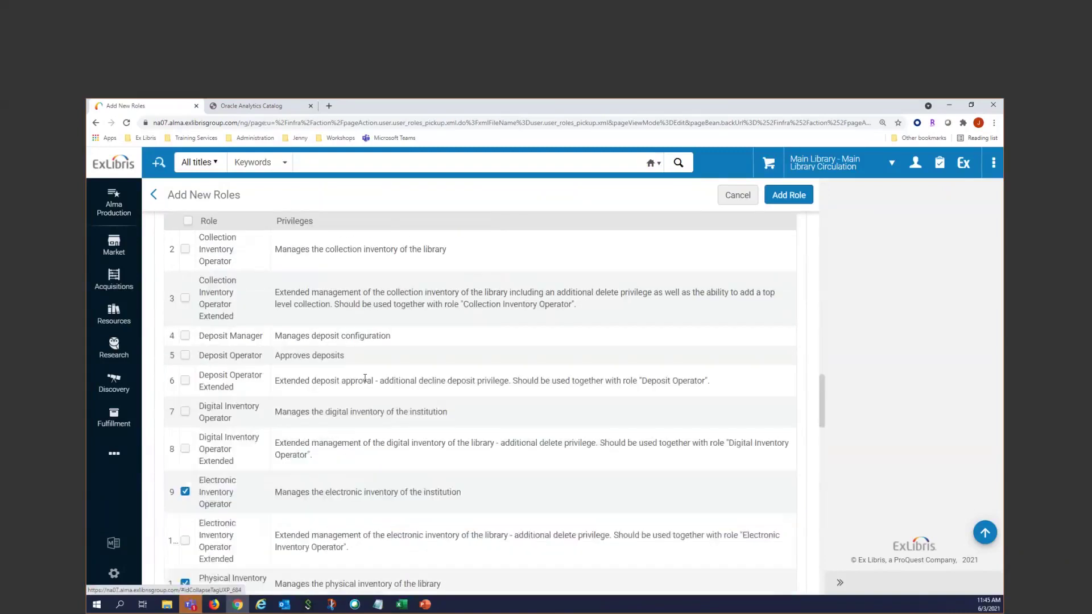
{"action": "scroll", "coordinate": [360, 385], "scroll_direction": "up", "scroll_amount": 7}
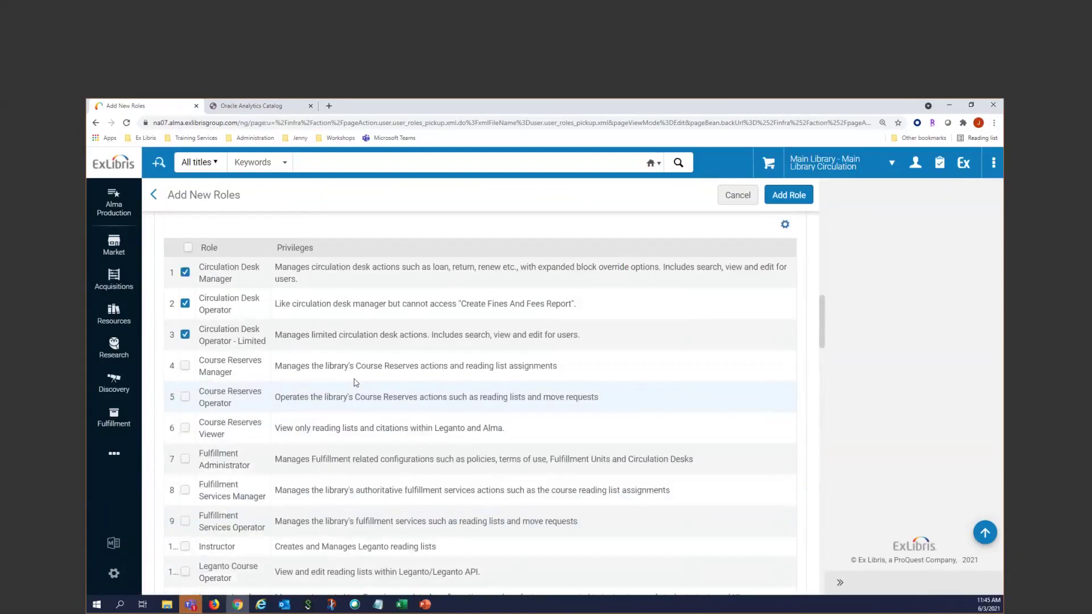
{"action": "scroll", "coordinate": [355, 382], "scroll_direction": "up", "scroll_amount": 12}
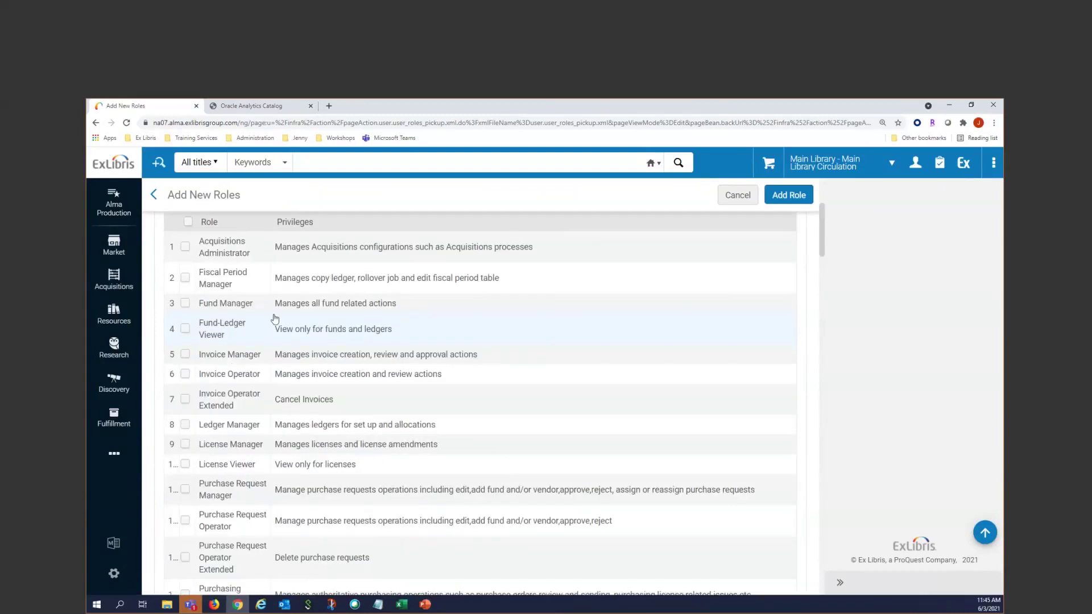
{"action": "scroll", "coordinate": [273, 318], "scroll_direction": "up", "scroll_amount": 3}
{"action": "scroll", "coordinate": [211, 412], "scroll_direction": "down", "scroll_amount": 2}
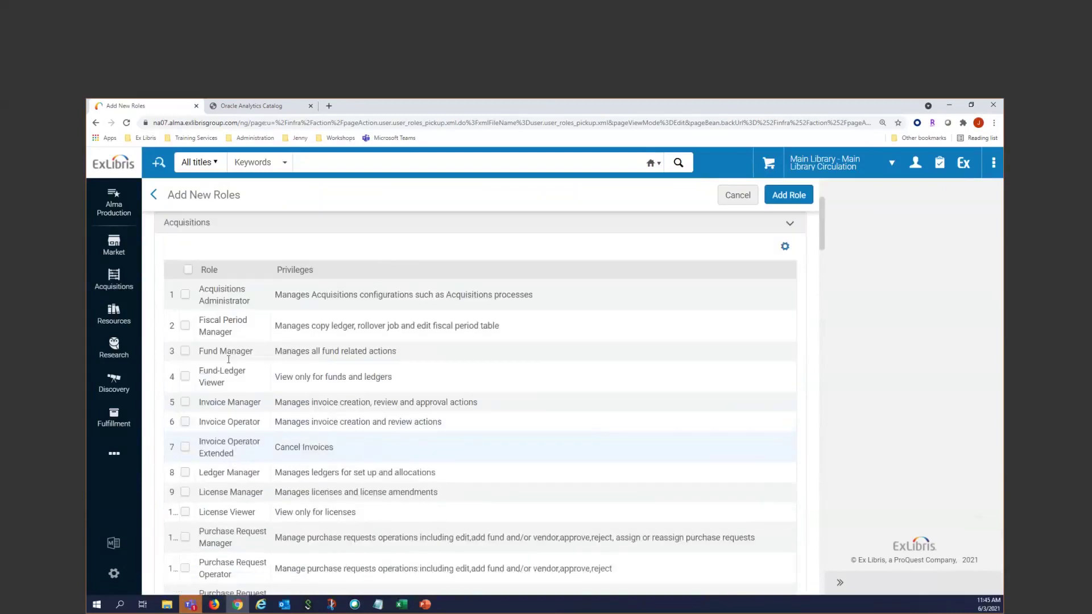
{"action": "scroll", "coordinate": [245, 343], "scroll_direction": "up", "scroll_amount": 3}
{"action": "left_click", "coordinate": [191, 300]}
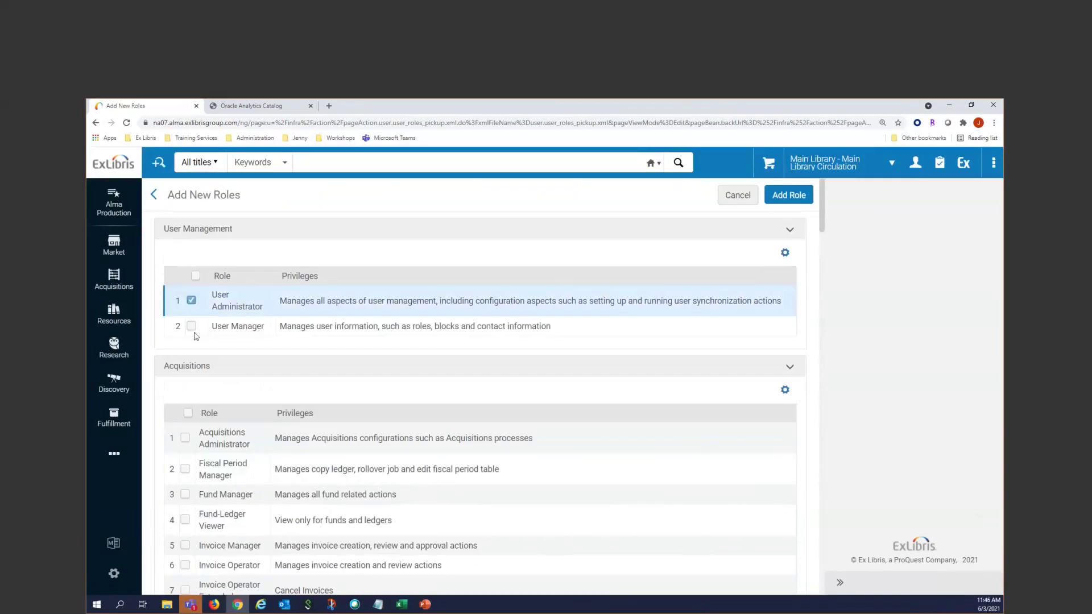
Select the User Manager role too, add all selected roles to the analytics object, and save it
{"action": "left_click", "coordinate": [191, 325]}
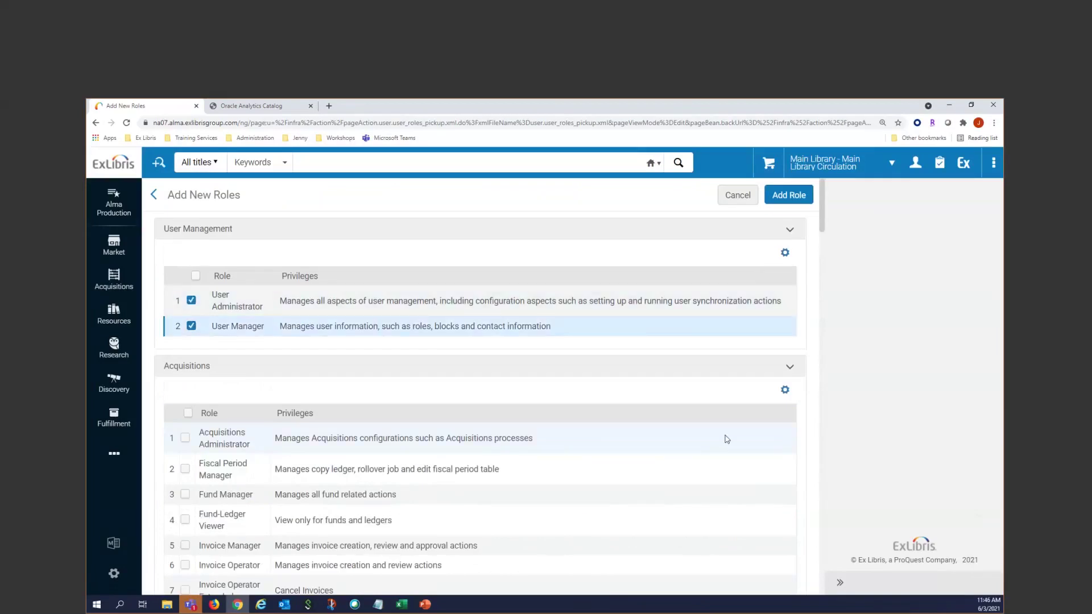
{"action": "left_click", "coordinate": [788, 195]}
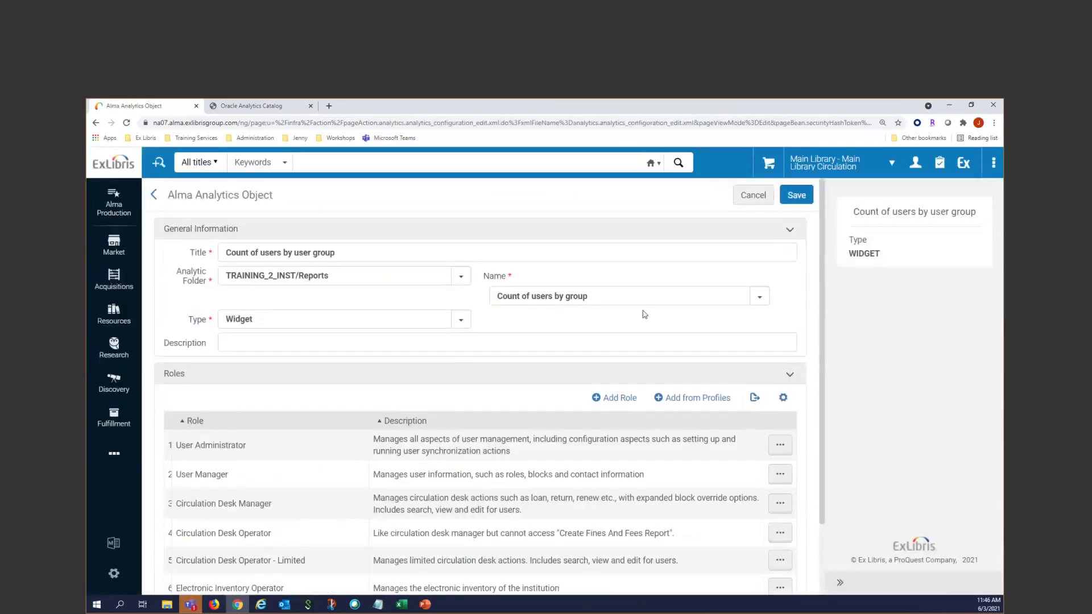
{"action": "left_click", "coordinate": [799, 195]}
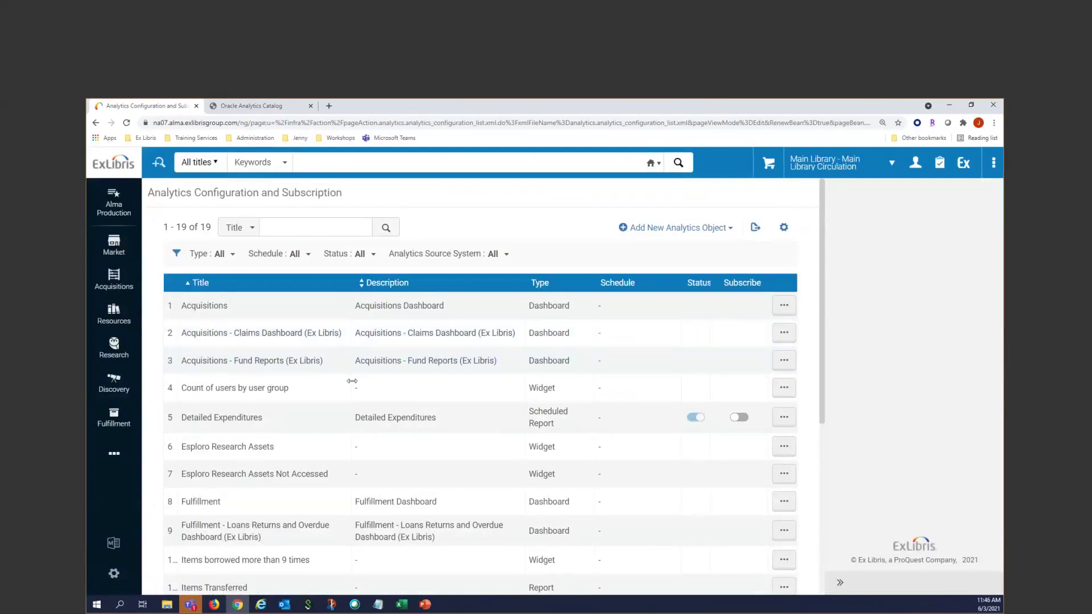
Reopen the Count of users by user group object for editing and review its assigned roles
{"action": "left_click", "coordinate": [782, 389]}
{"action": "left_click", "coordinate": [722, 431]}
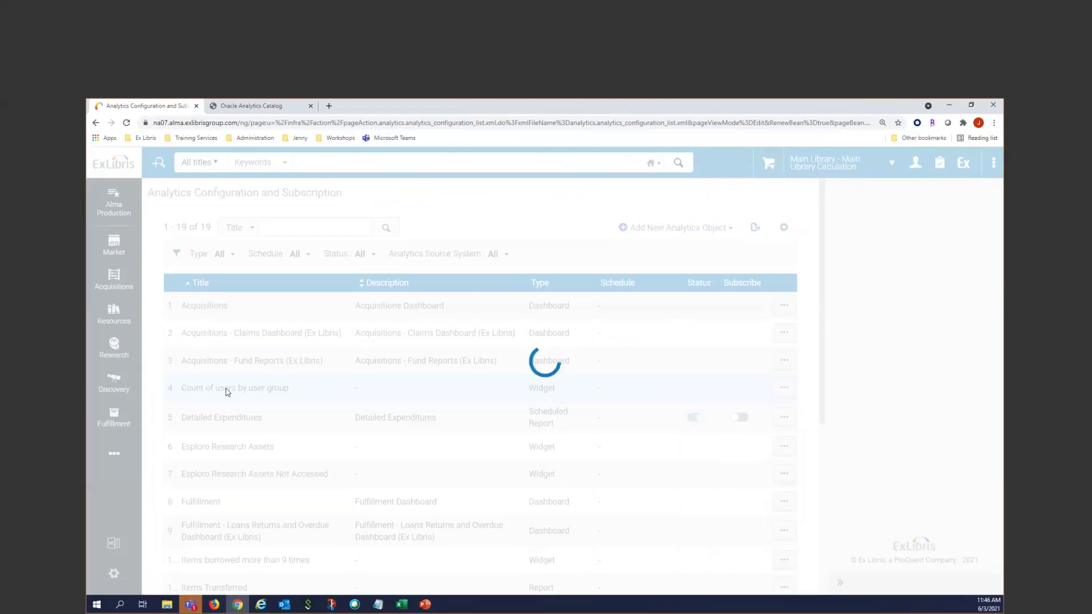
{"action": "scroll", "coordinate": [282, 418], "scroll_direction": "down", "scroll_amount": 2}
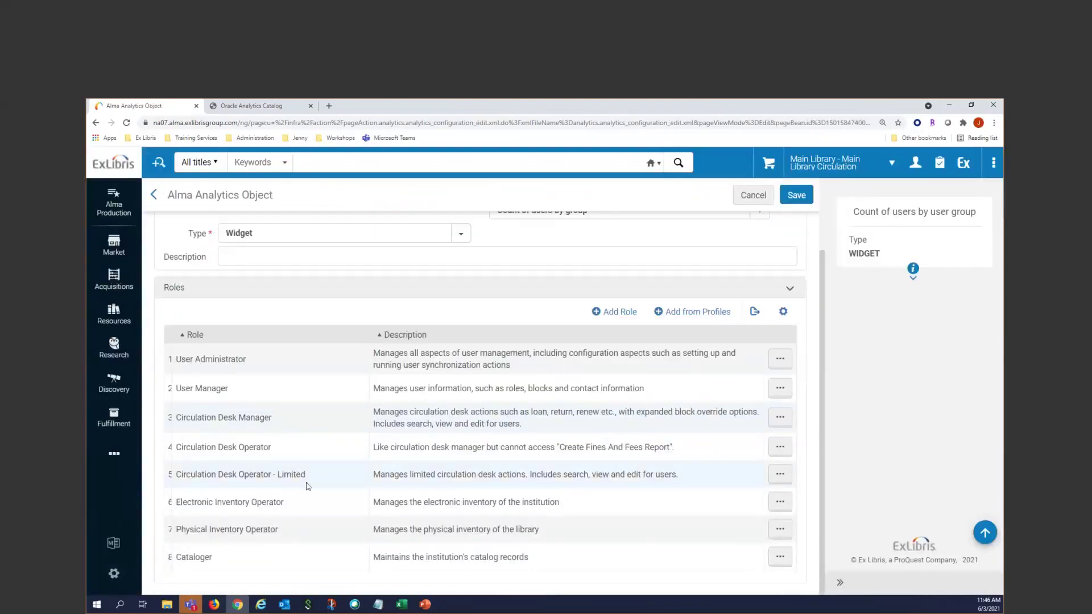
{"action": "scroll", "coordinate": [305, 383], "scroll_direction": "up", "scroll_amount": 1}
{"action": "scroll", "coordinate": [361, 330], "scroll_direction": "down", "scroll_amount": 1}
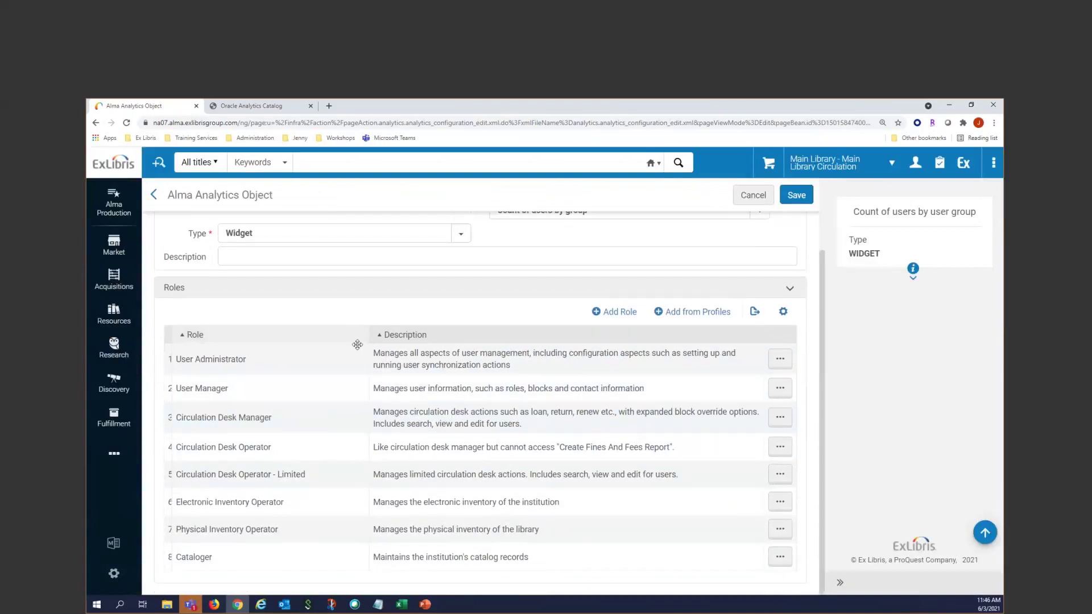
{"action": "scroll", "coordinate": [318, 479], "scroll_direction": "up", "scroll_amount": 1}
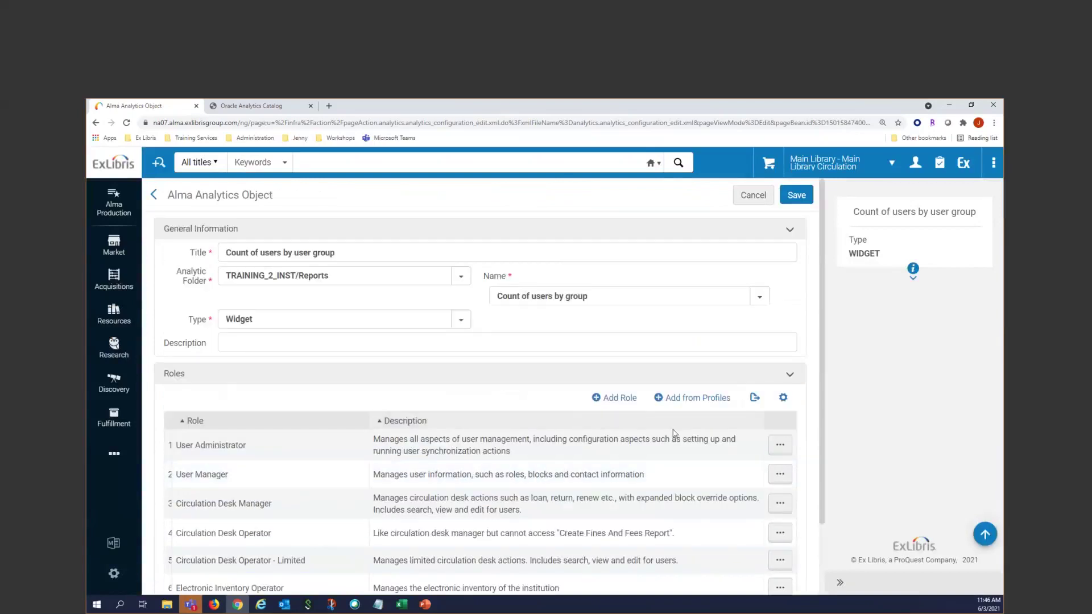
Start adding another role to the object and find "patron" in the list of available roles
{"action": "left_click", "coordinate": [616, 399]}
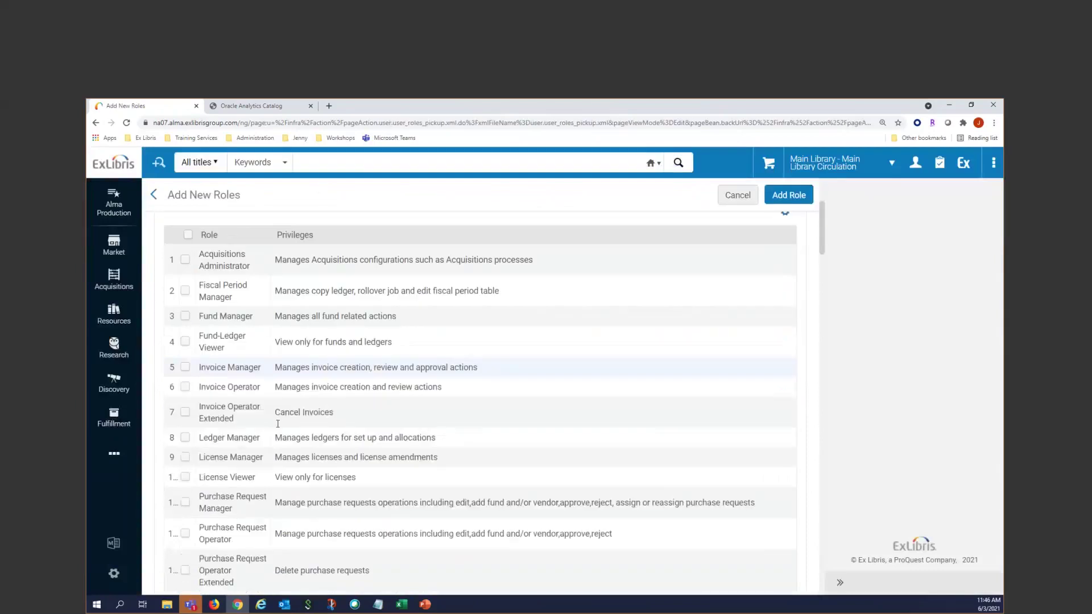
{"action": "scroll", "coordinate": [276, 423], "scroll_direction": "down", "scroll_amount": 6}
{"action": "scroll", "coordinate": [276, 421], "scroll_direction": "up", "scroll_amount": 5}
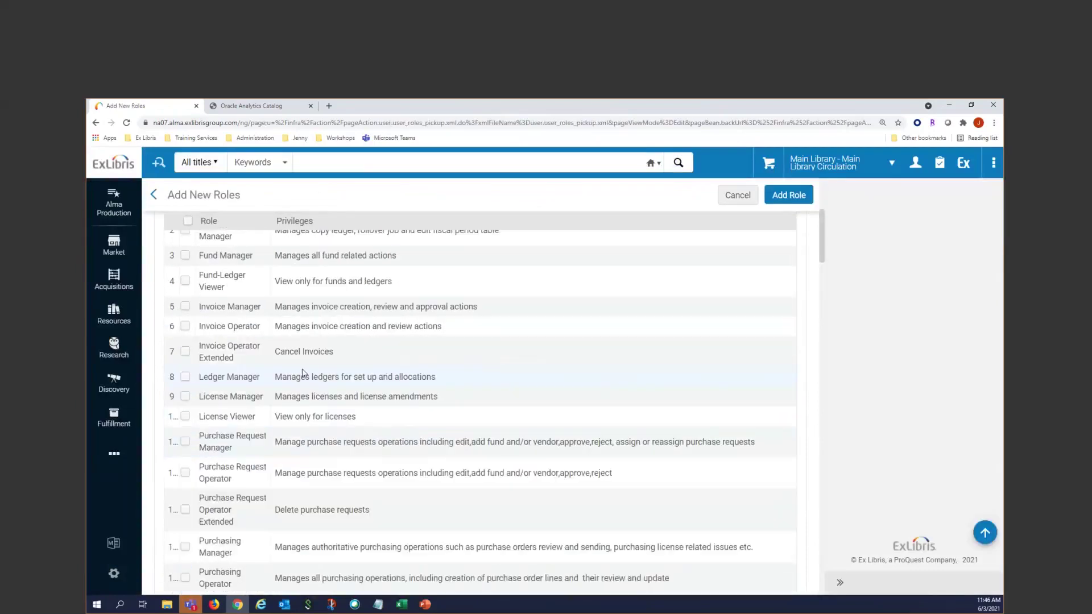
{"action": "scroll", "coordinate": [305, 372], "scroll_direction": "down", "scroll_amount": 1}
{"action": "scroll", "coordinate": [305, 372], "scroll_direction": "down", "scroll_amount": 5}
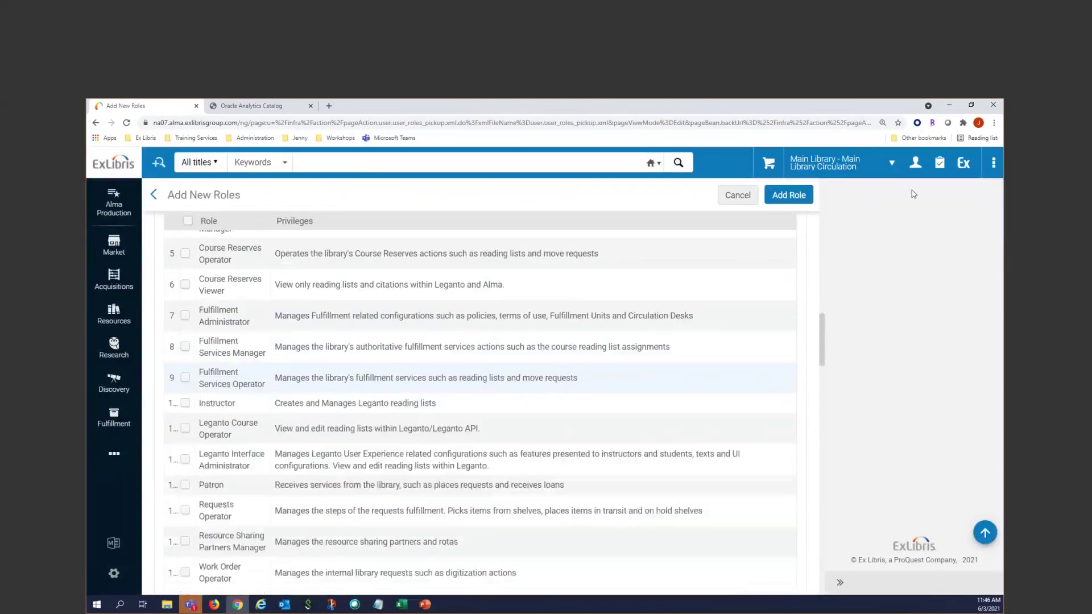
{"action": "left_click", "coordinate": [993, 123]}
{"action": "left_click", "coordinate": [921, 245]}
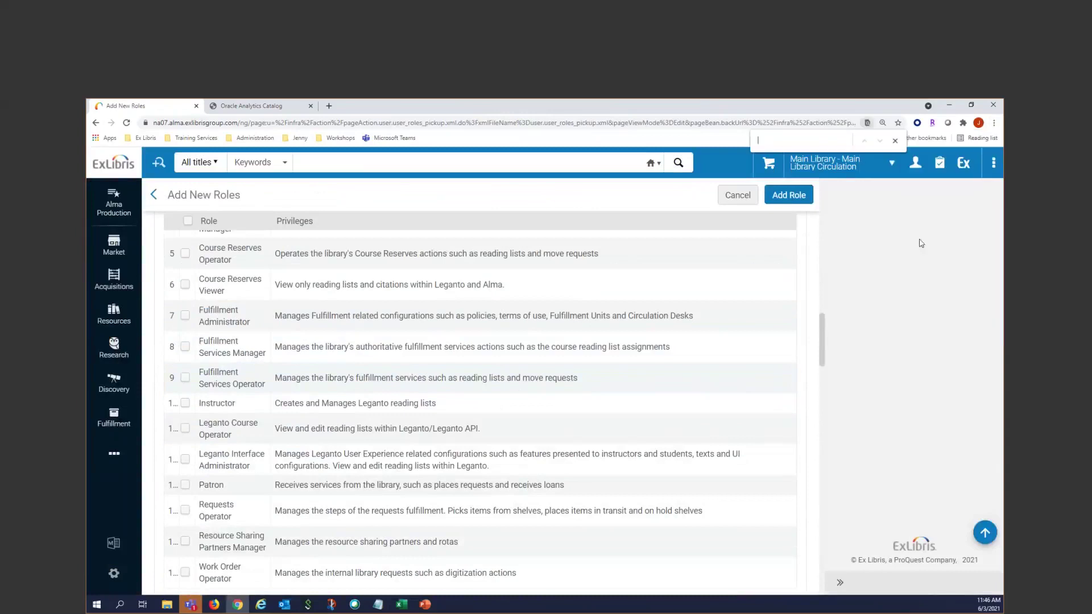
{"action": "type", "text": "patron"}
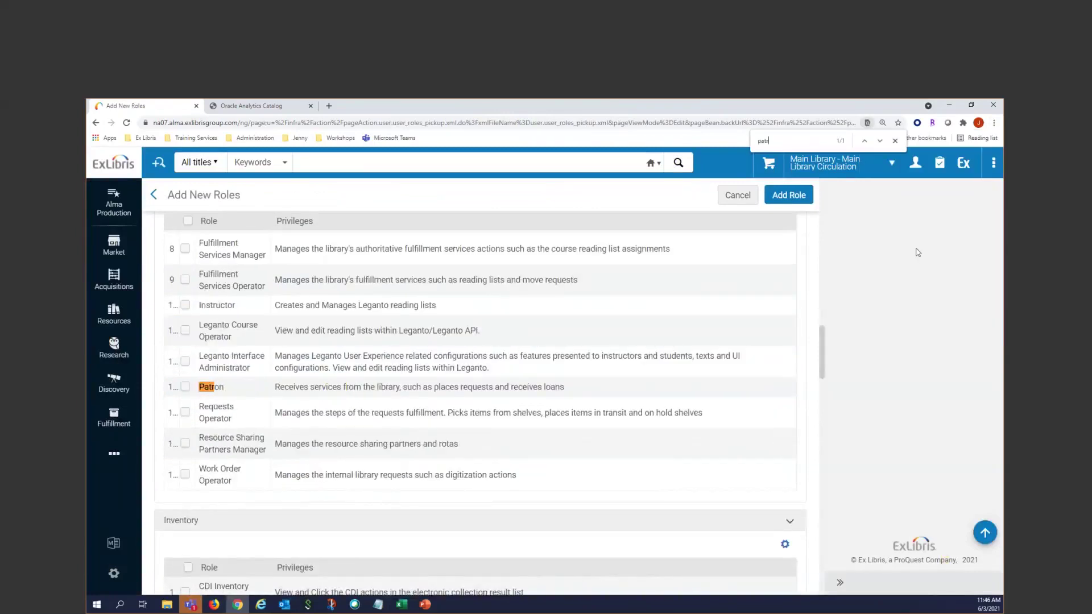
Add the Patron role to the object, check it in the roles table, and save the object
{"action": "left_click", "coordinate": [185, 390]}
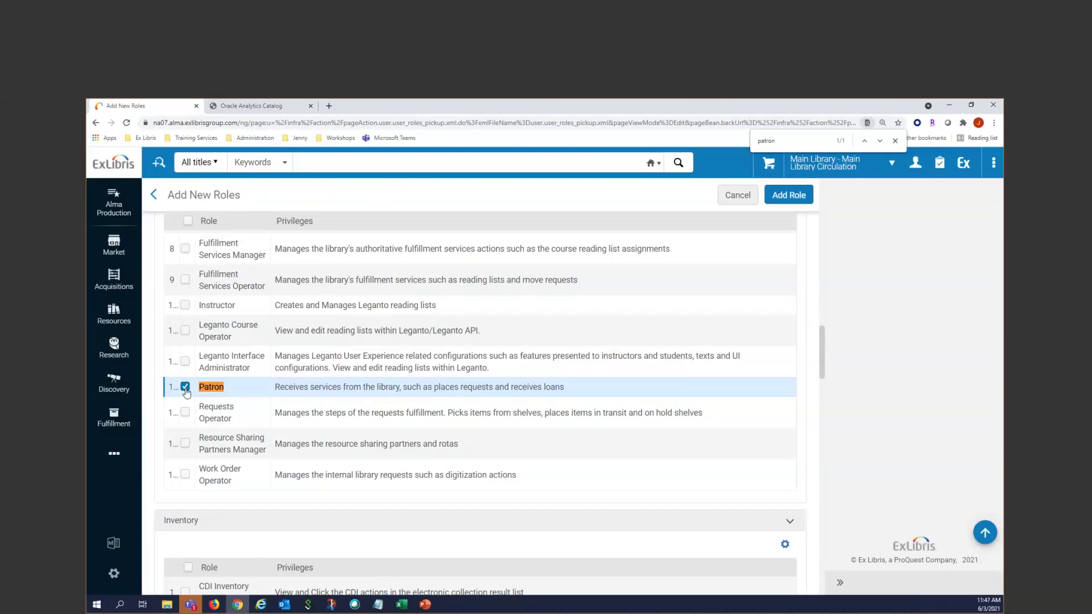
{"action": "left_click", "coordinate": [789, 200]}
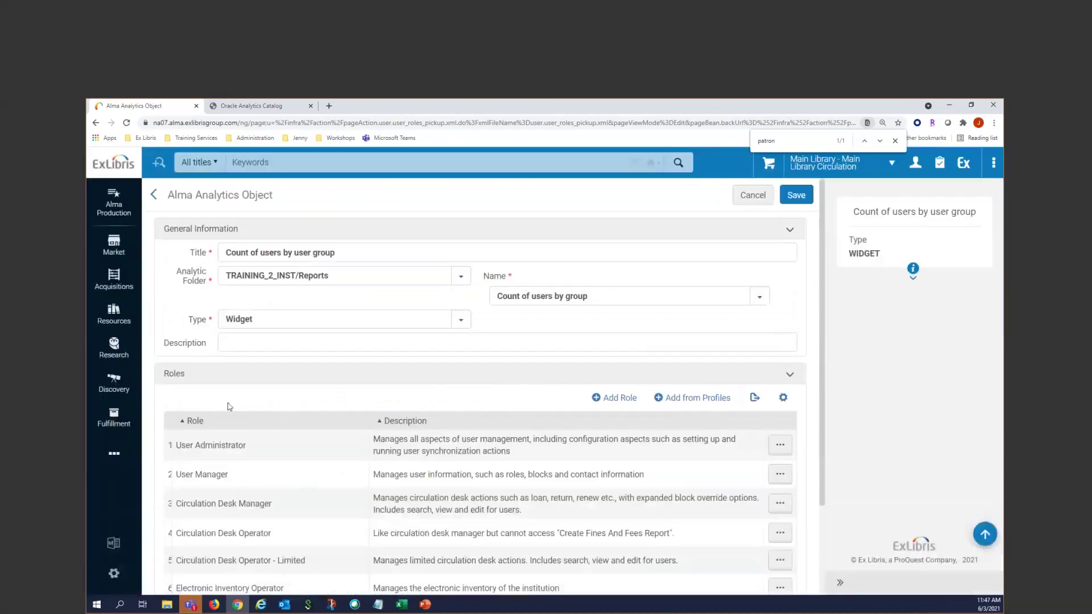
{"action": "scroll", "coordinate": [313, 453], "scroll_direction": "down", "scroll_amount": 2}
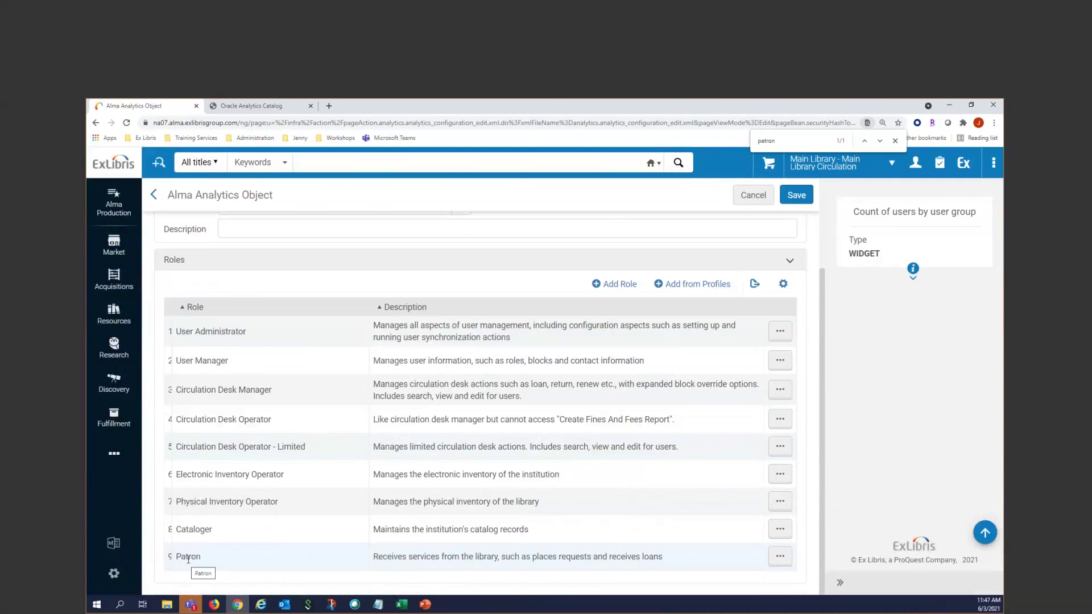
{"action": "left_click", "coordinate": [795, 195]}
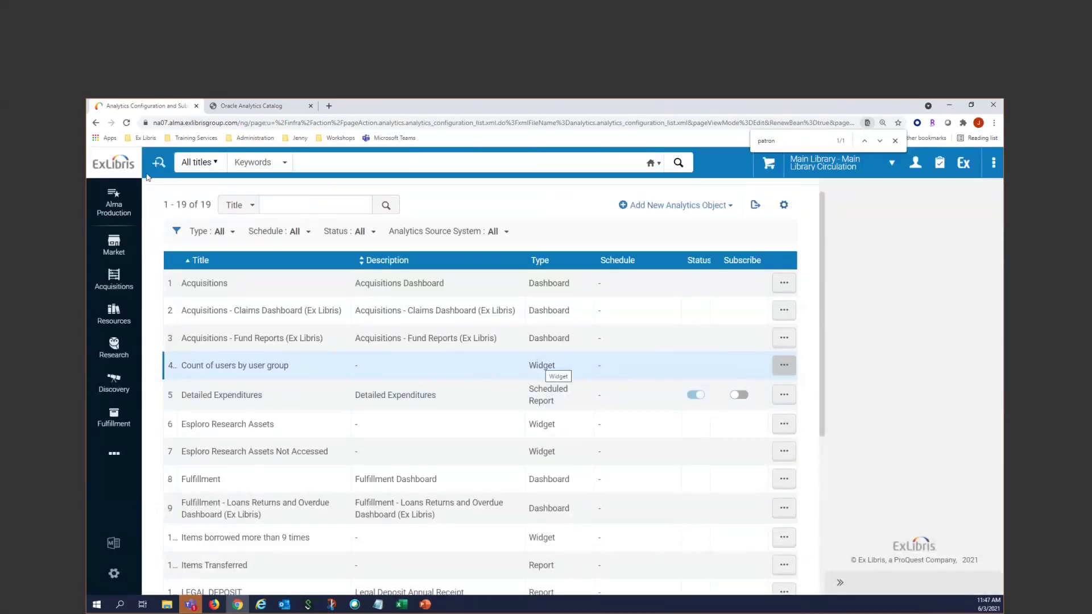
Return to the Alma home page and activate the Count of users by user group widget
{"action": "left_click", "coordinate": [120, 168]}
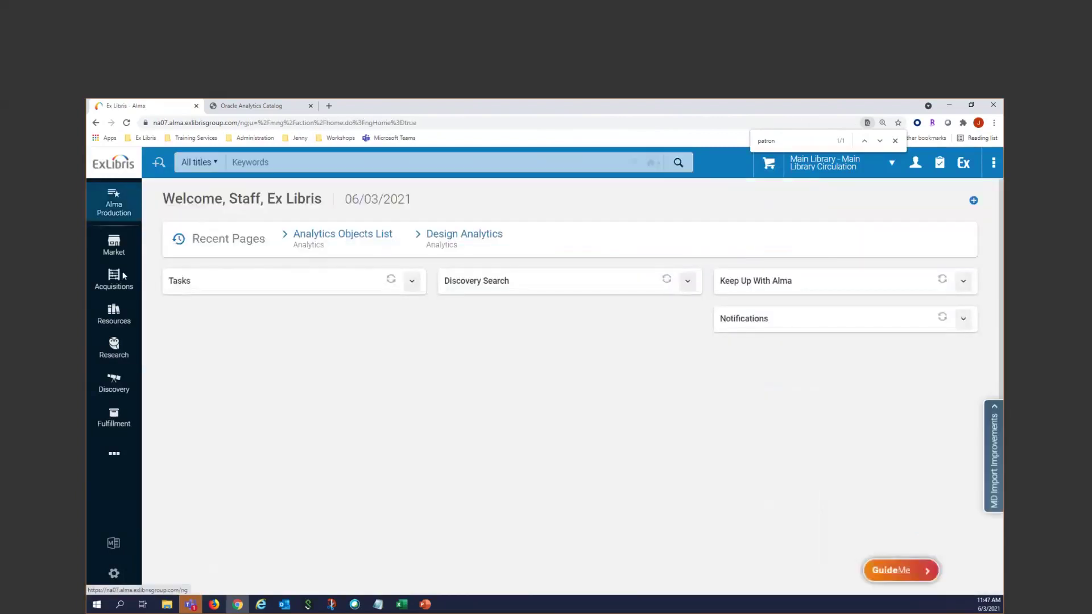
{"action": "left_click", "coordinate": [972, 201]}
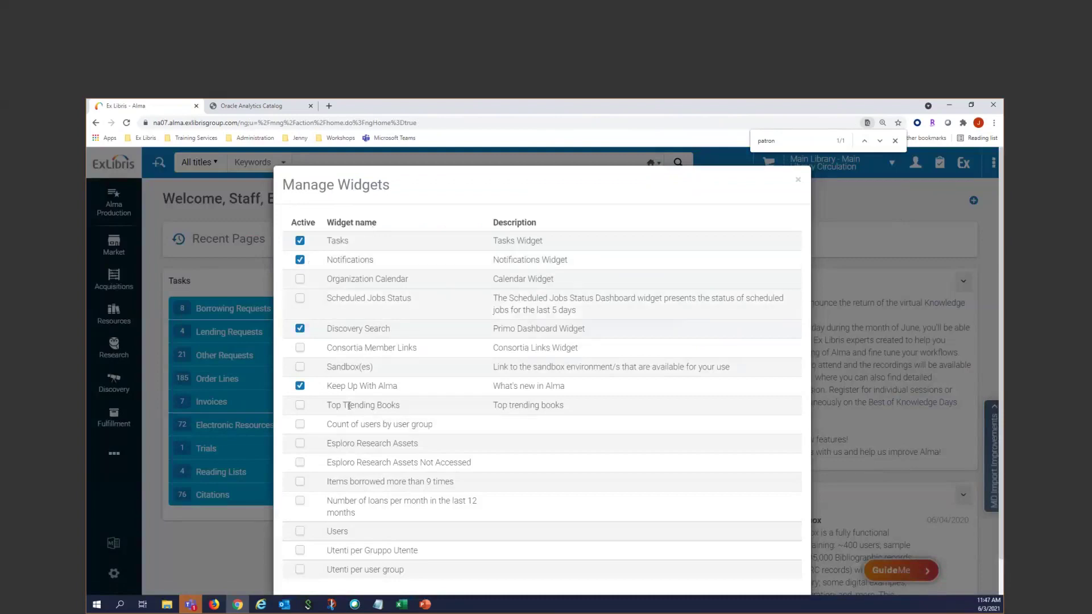
{"action": "left_click", "coordinate": [299, 424]}
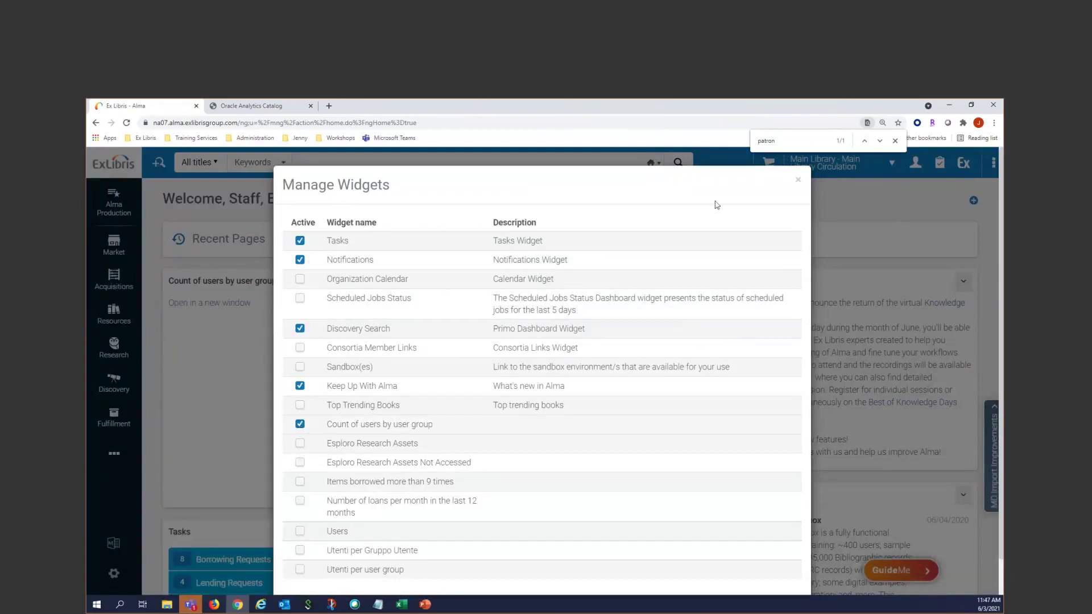
{"action": "scroll", "coordinate": [751, 536], "scroll_direction": "down", "scroll_amount": 1}
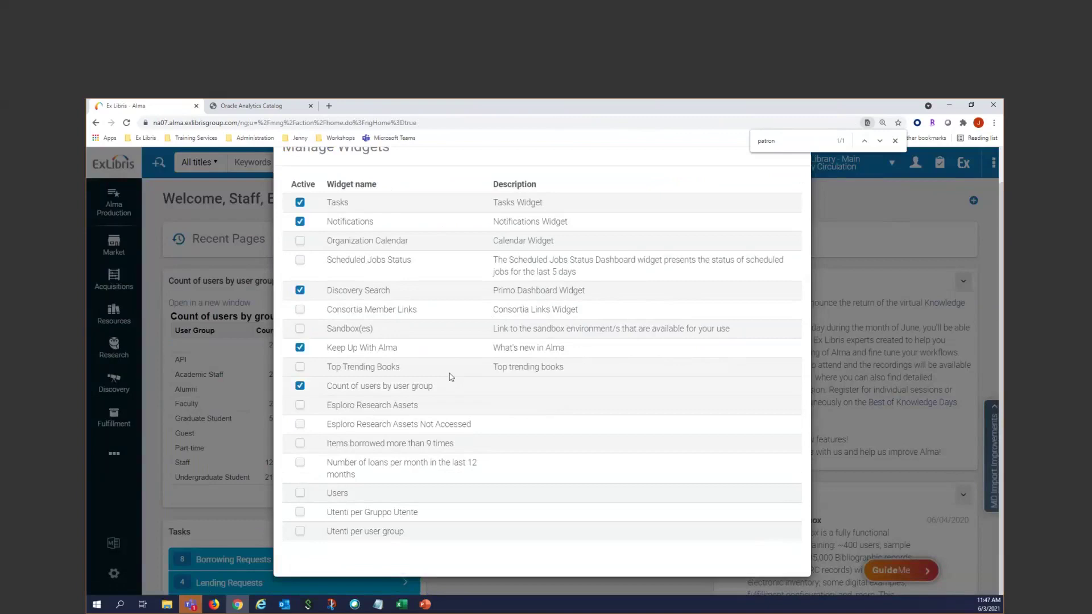
{"action": "scroll", "coordinate": [802, 227], "scroll_direction": "up", "scroll_amount": 1}
{"action": "left_click", "coordinate": [797, 181]}
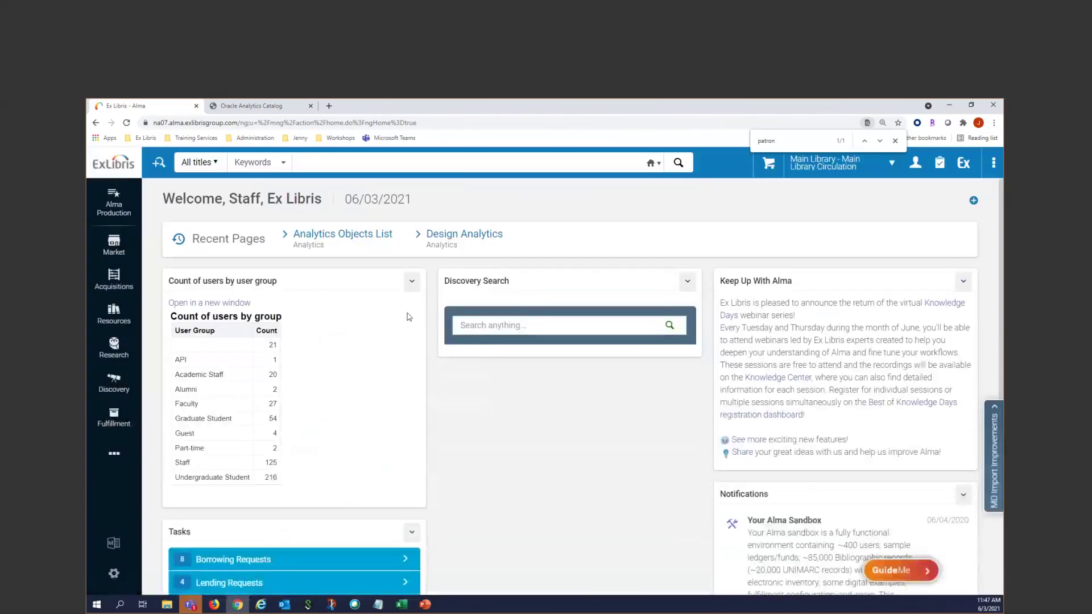
Move the Count of users by user group widget below Discovery Search and glance at the user account options
{"action": "left_click_drag", "start_coordinate": [367, 302], "coordinate": [546, 364]}
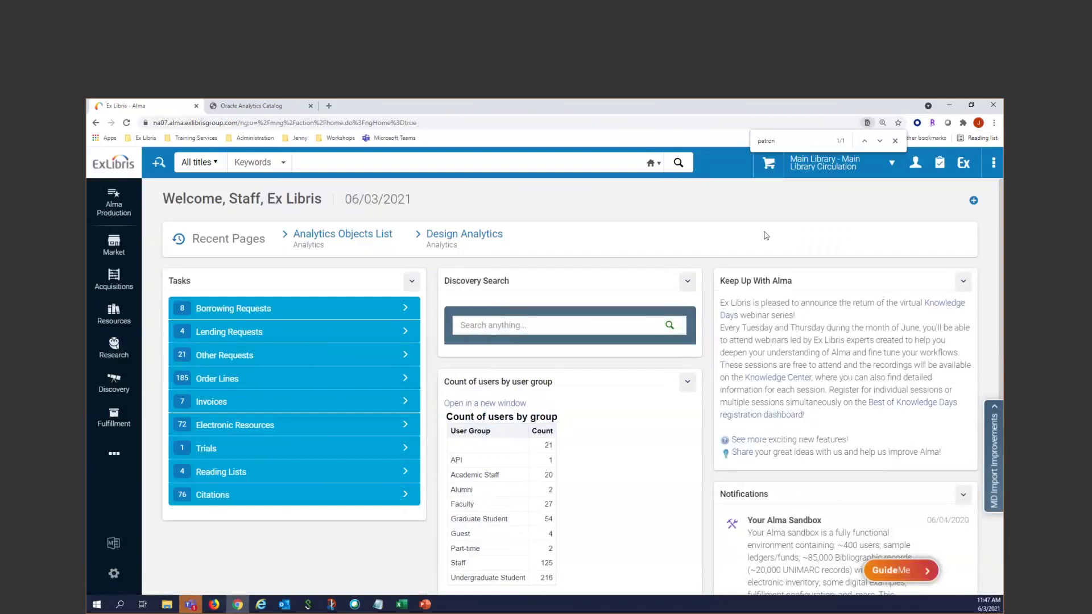
{"action": "left_click", "coordinate": [915, 163]}
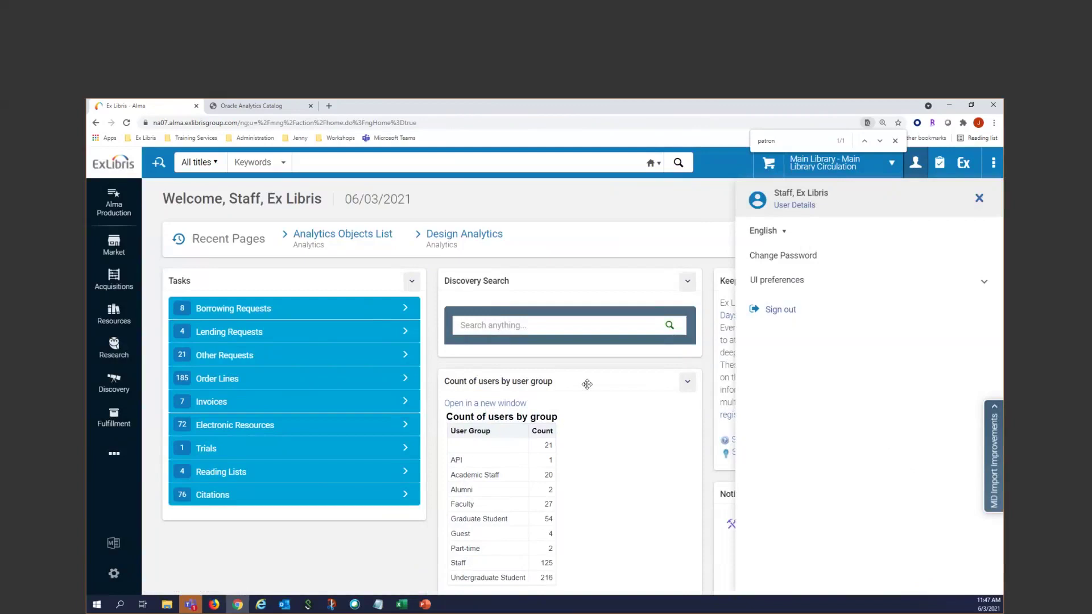
{"action": "left_click", "coordinate": [613, 208]}
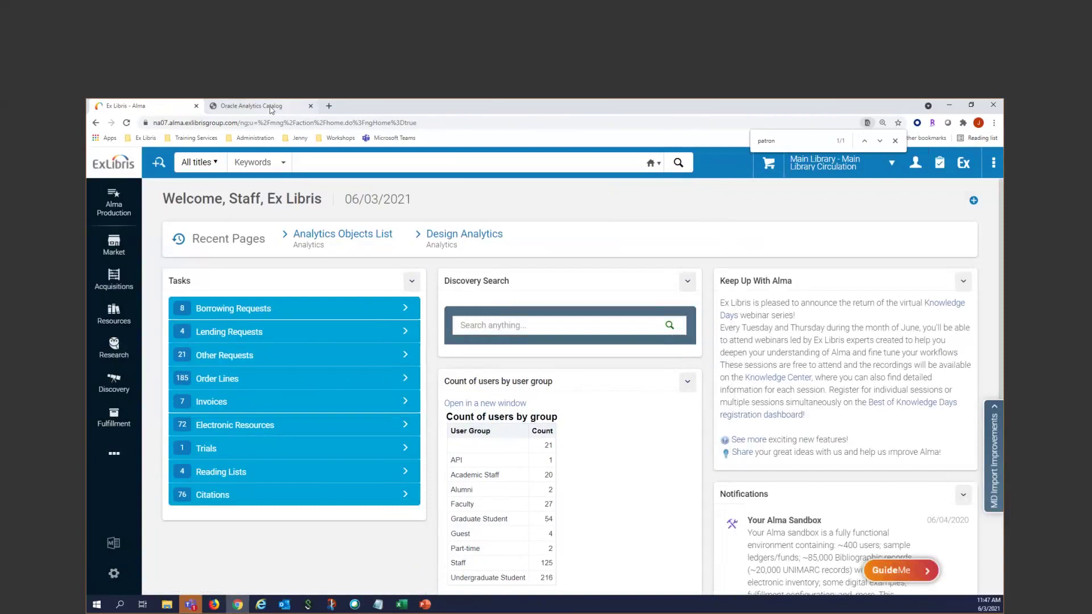
Switch to Oracle Analytics, open Count of users by group for editing, and search its subject area for "lifecycle"
{"action": "left_click", "coordinate": [256, 106]}
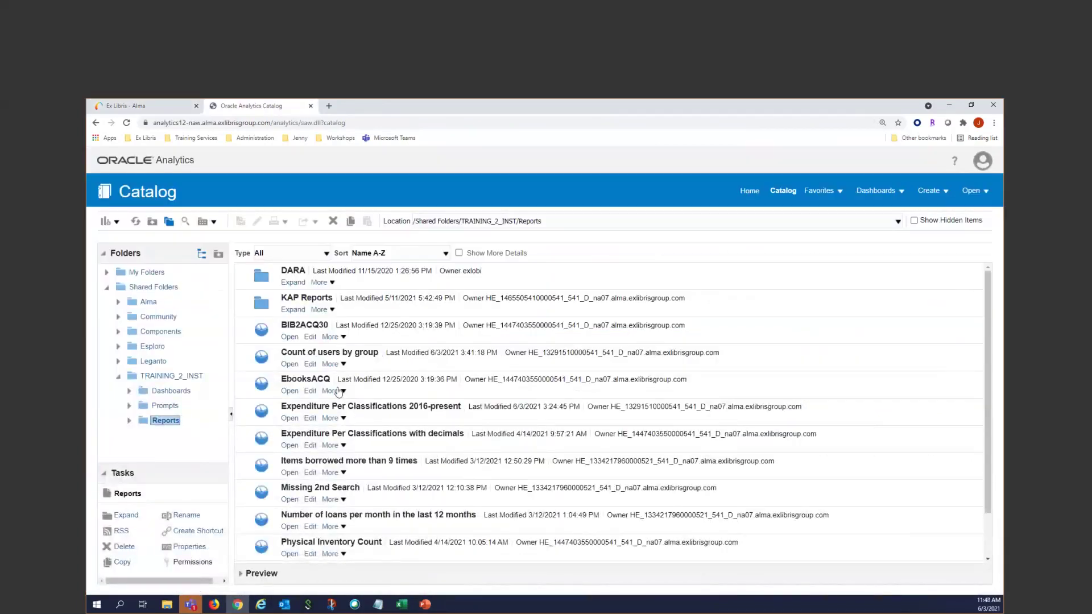
{"action": "left_click", "coordinate": [310, 365]}
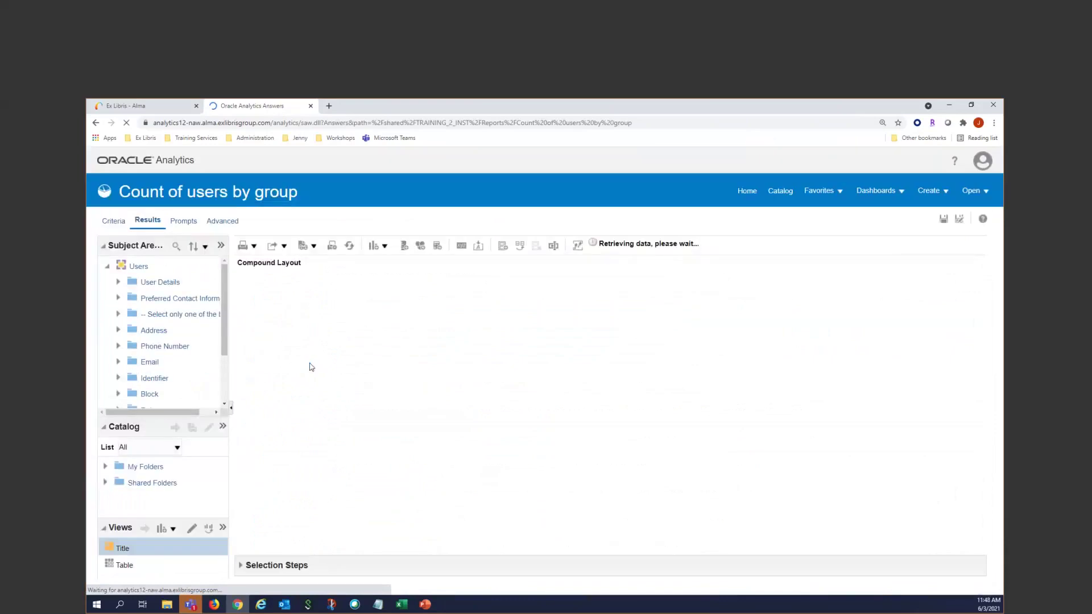
{"action": "left_click", "coordinate": [177, 246]}
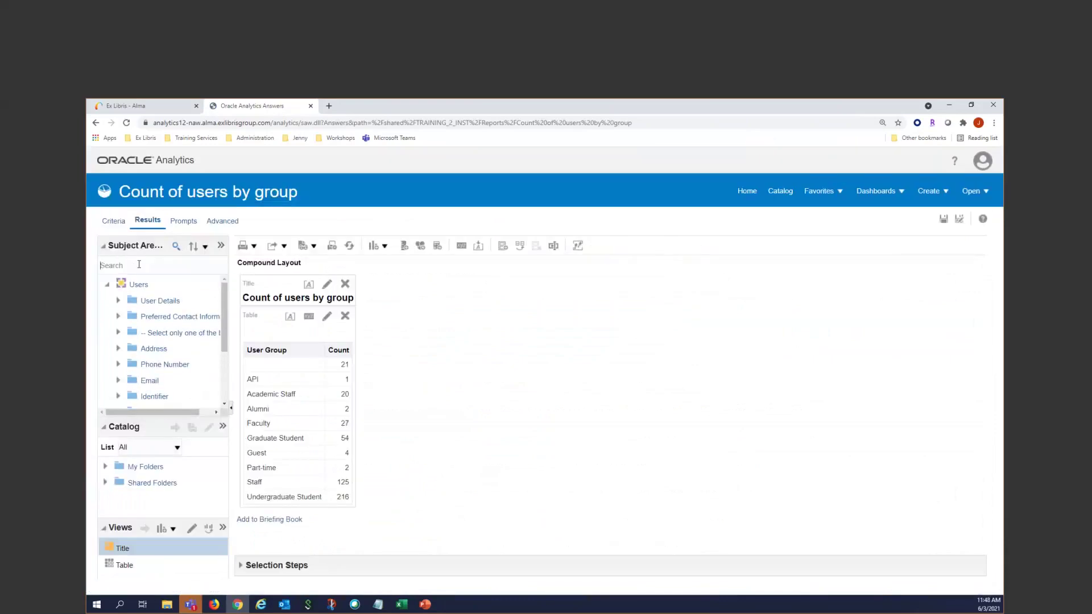
{"action": "left_click", "coordinate": [136, 263]}
{"action": "type", "text": "lifecycle"}
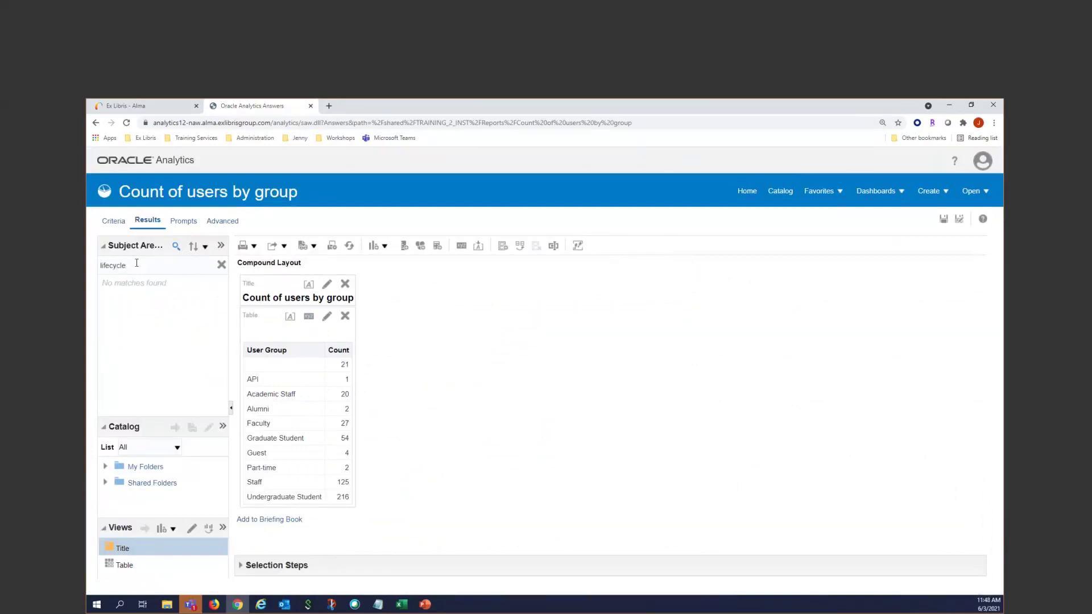
Search the Users subject area for "expired" and for "date" to examine the available date fields
{"action": "key", "text": "BackSpace"}
{"action": "key", "text": "BackSpace"}
{"action": "key", "text": "BackSpace"}
{"action": "key", "text": "BackSpace"}
{"action": "key", "text": "BackSpace"}
{"action": "key", "text": "BackSpace"}
{"action": "key", "text": "BackSpace"}
{"action": "key", "text": "BackSpace"}
{"action": "type", "text": "expired"}
{"action": "key", "text": "BackSpace"}
{"action": "key", "text": "BackSpace"}
{"action": "key", "text": "BackSpace"}
{"action": "key", "text": "BackSpace"}
{"action": "key", "text": "BackSpace"}
{"action": "key", "text": "BackSpace"}
{"action": "key", "text": "BackSpace"}
{"action": "type", "text": "date"}
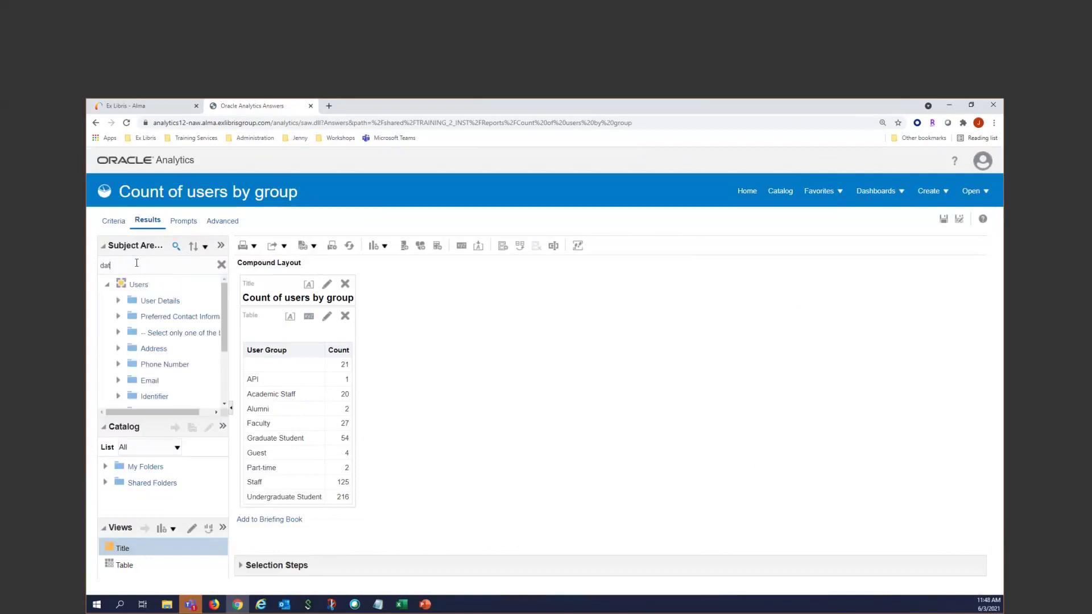
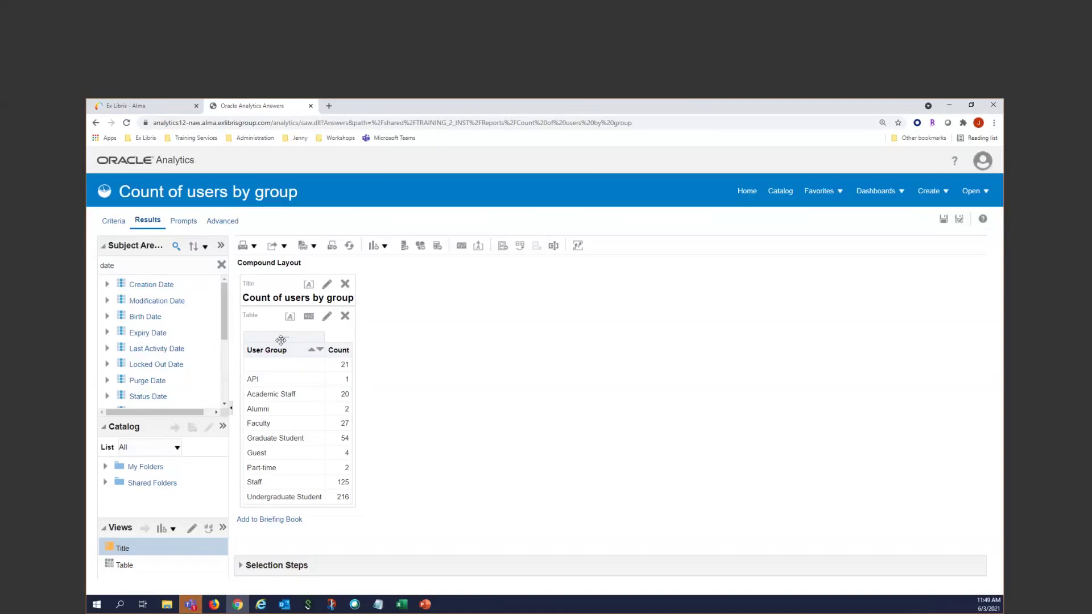
Show the report's criteria and look over the options available for the Count and User Group columns
{"action": "left_click", "coordinate": [111, 225]}
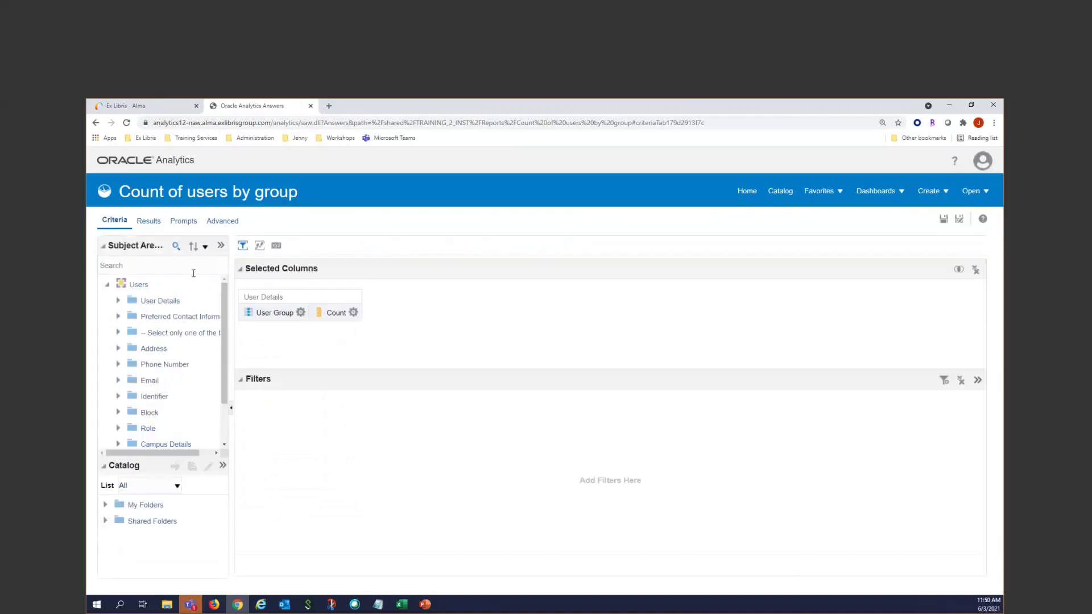
{"action": "left_click", "coordinate": [353, 313]}
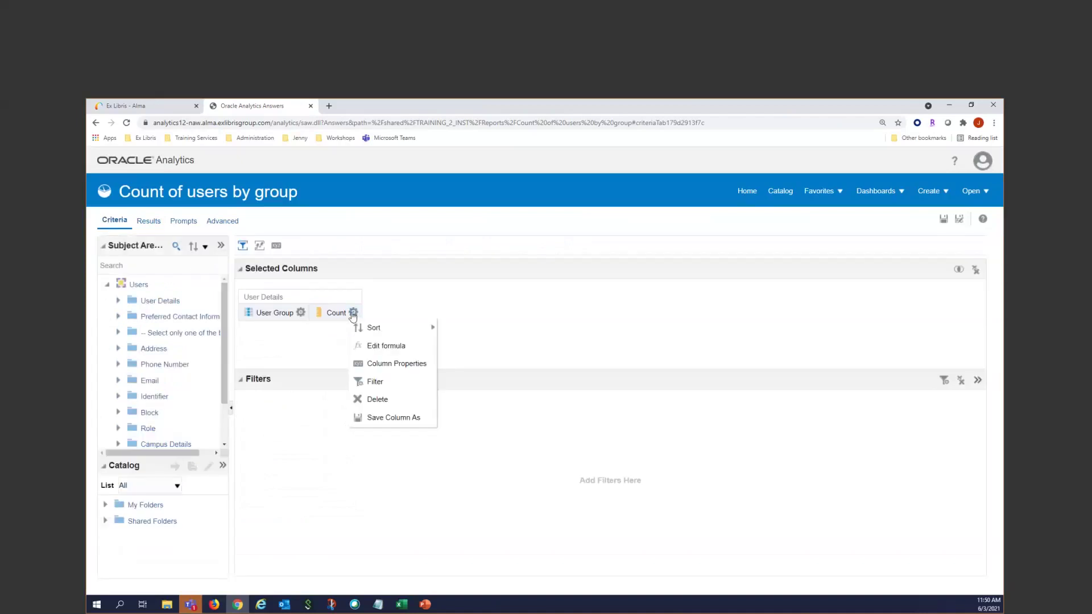
{"action": "left_click", "coordinate": [300, 313]}
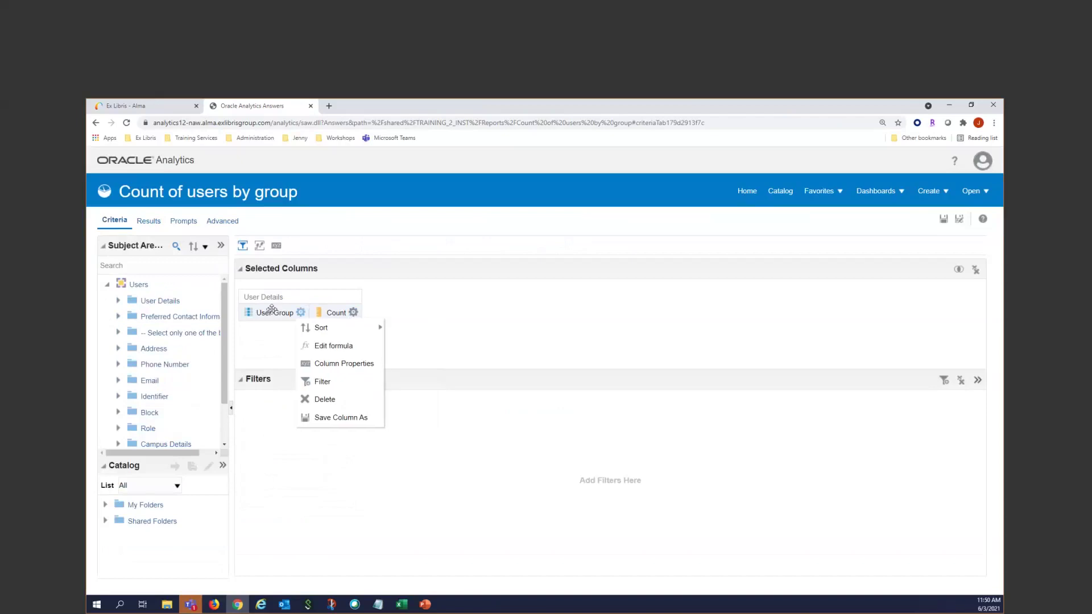
Try wrapping the Count column's formula in the aggregate Count function, and discard the formula edit
{"action": "left_click", "coordinate": [353, 313]}
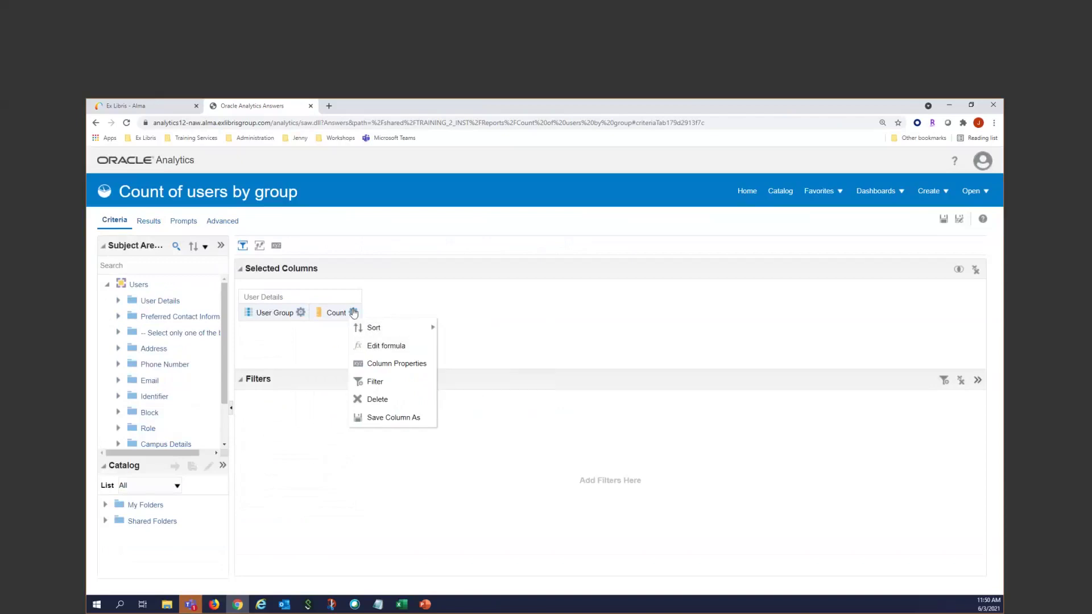
{"action": "left_click", "coordinate": [376, 346]}
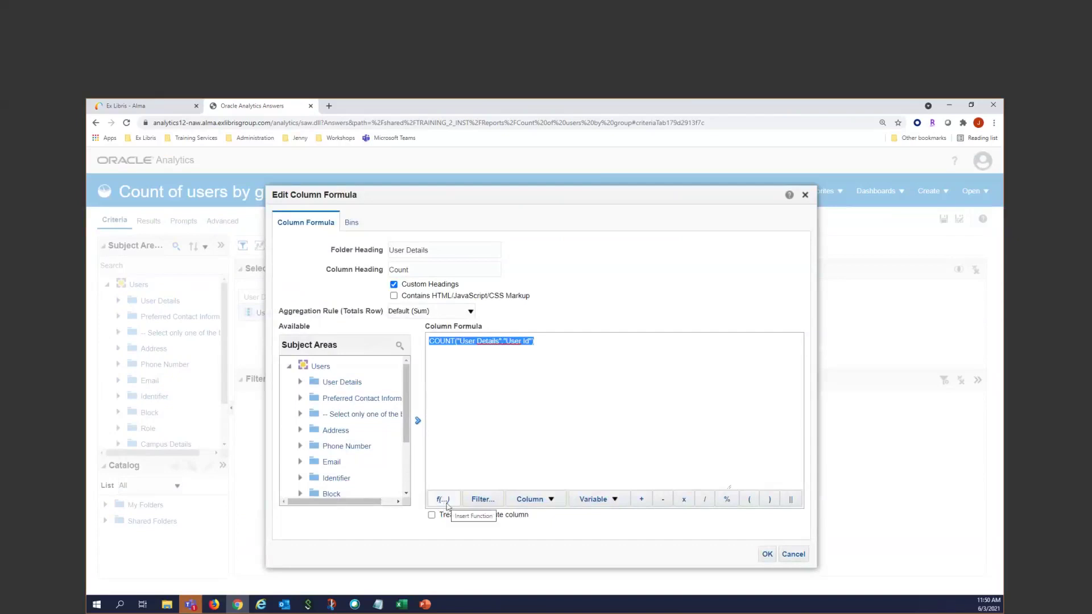
{"action": "left_click", "coordinate": [444, 499]}
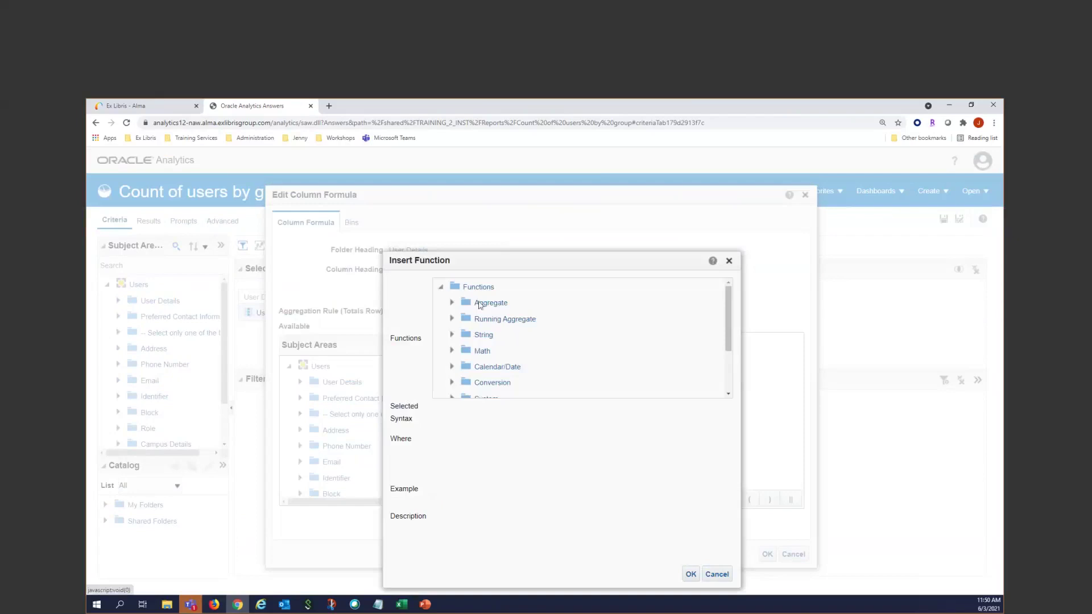
{"action": "left_click", "coordinate": [488, 304]}
{"action": "left_click", "coordinate": [453, 303]}
{"action": "scroll", "coordinate": [503, 358], "scroll_direction": "down", "scroll_amount": 2}
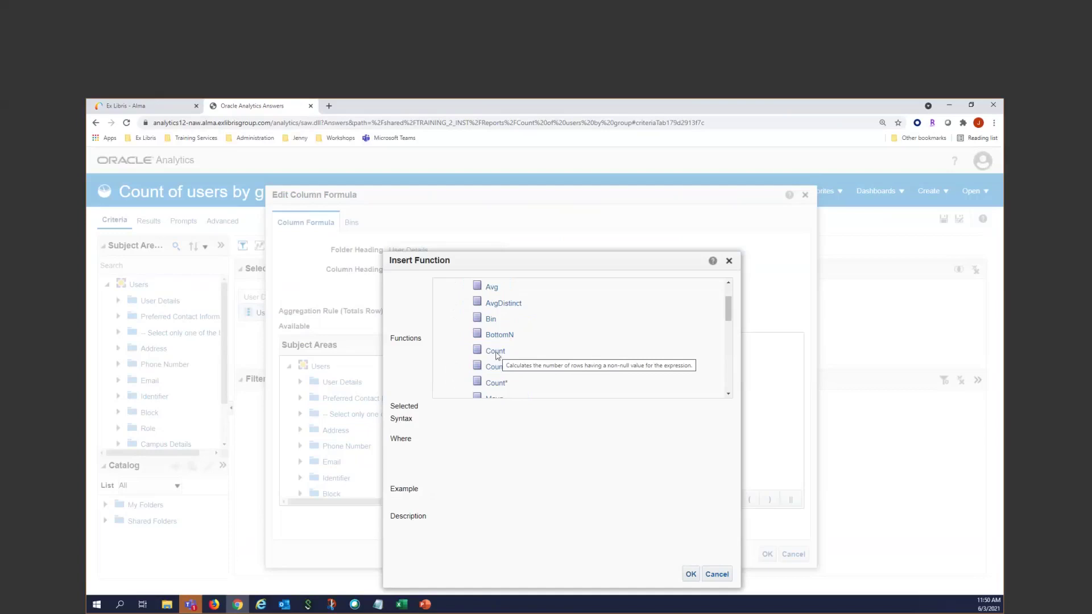
{"action": "left_click", "coordinate": [496, 351]}
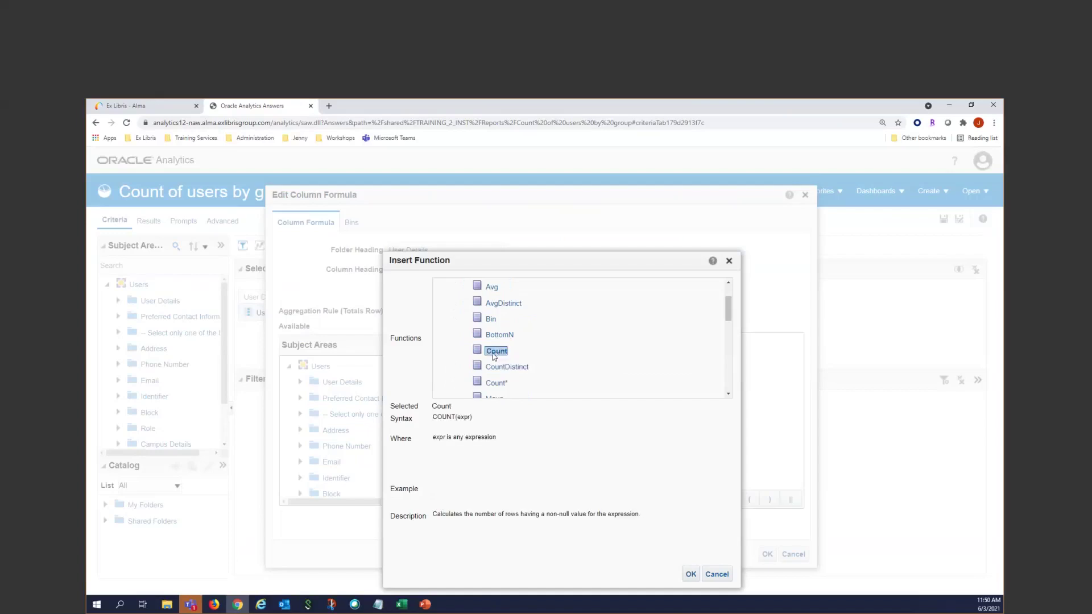
{"action": "left_click", "coordinate": [690, 574]}
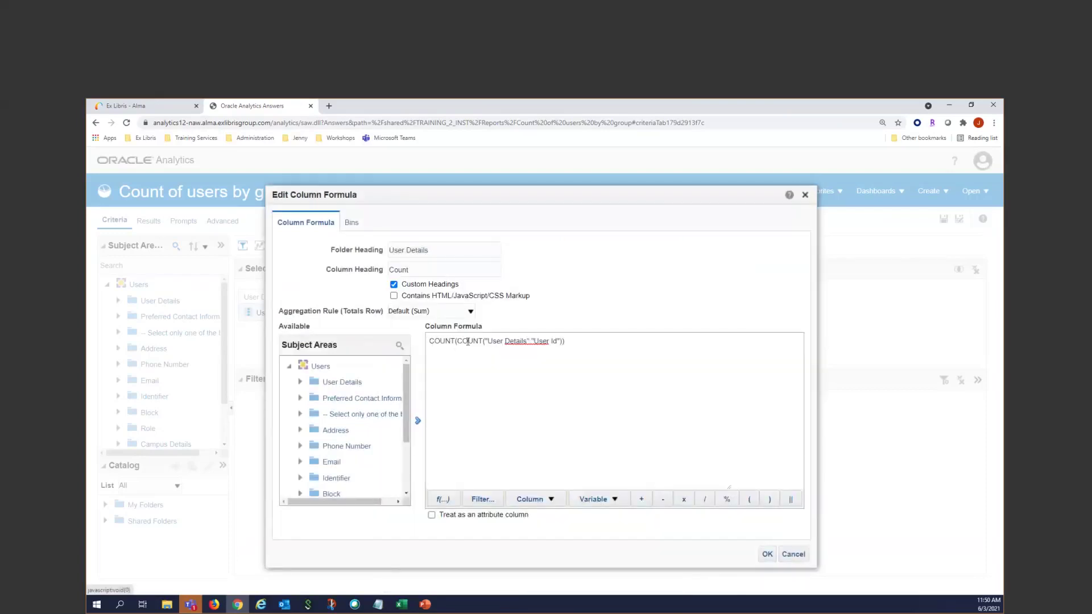
{"action": "left_click", "coordinate": [793, 555]}
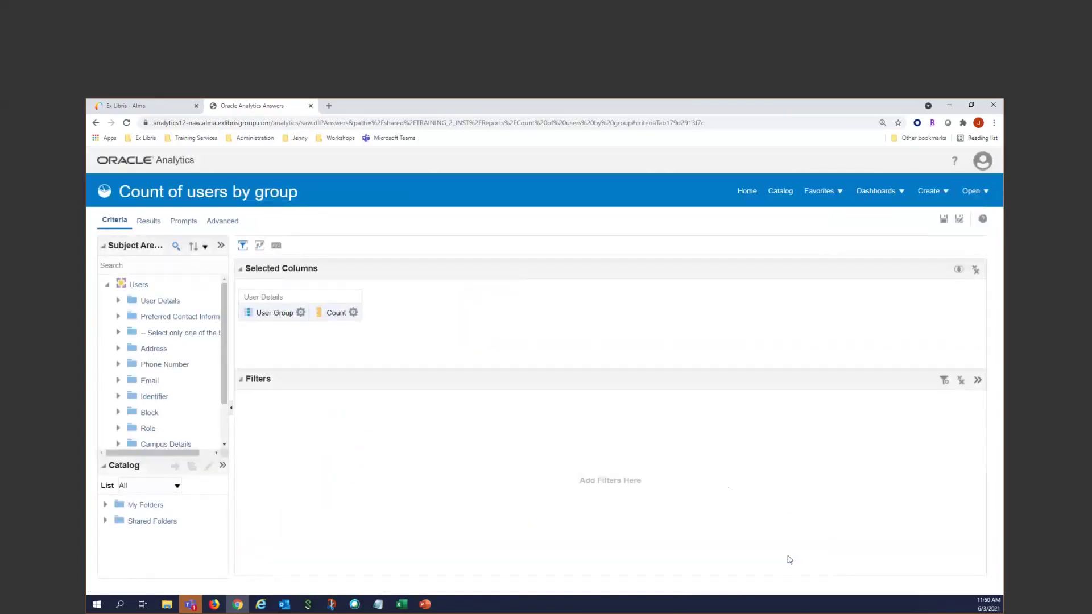
Reopen the Count column's formula to examine Count among the aggregate functions, and close it without changes
{"action": "left_click", "coordinate": [354, 312]}
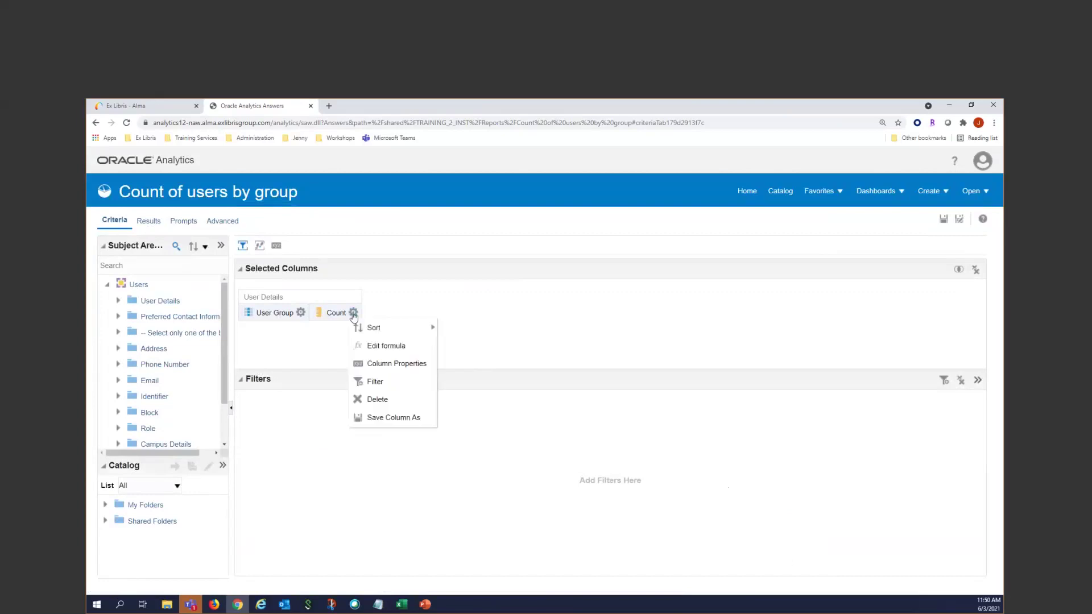
{"action": "left_click", "coordinate": [381, 347]}
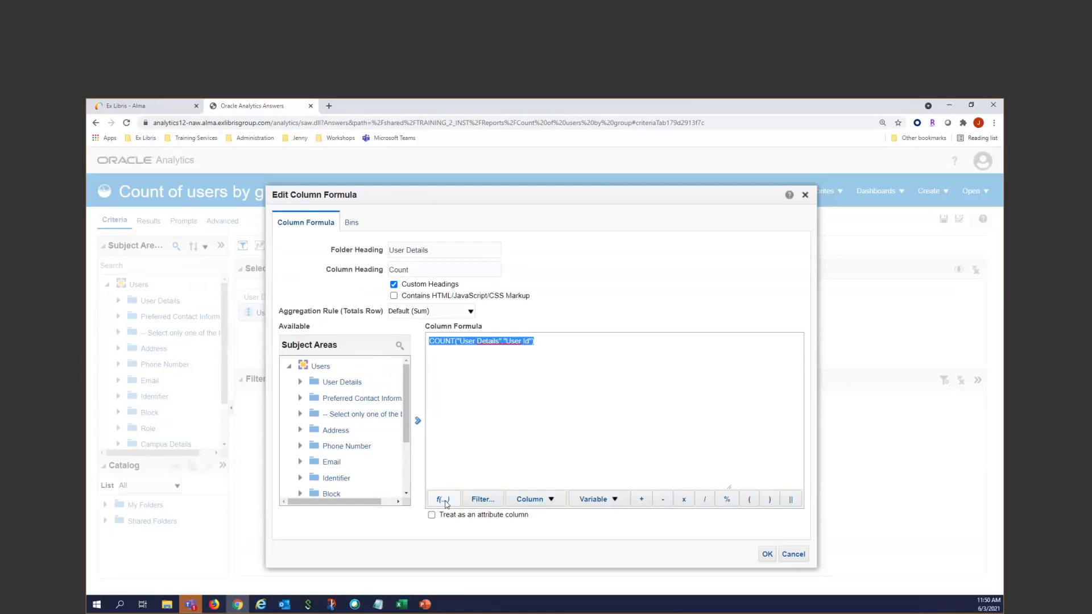
{"action": "left_click", "coordinate": [444, 500]}
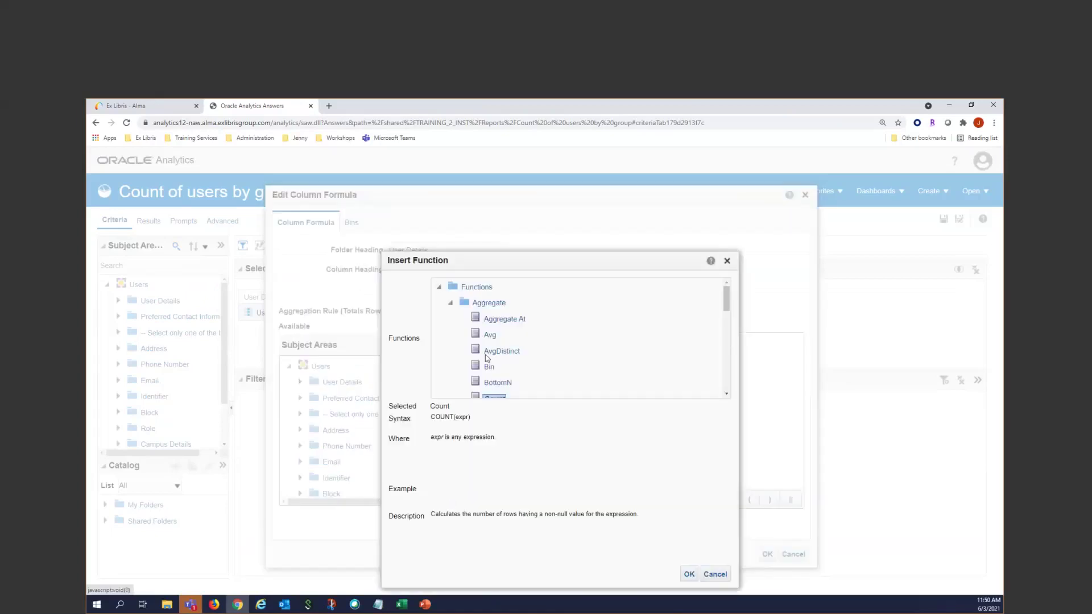
{"action": "scroll", "coordinate": [494, 364], "scroll_direction": "down", "scroll_amount": 1}
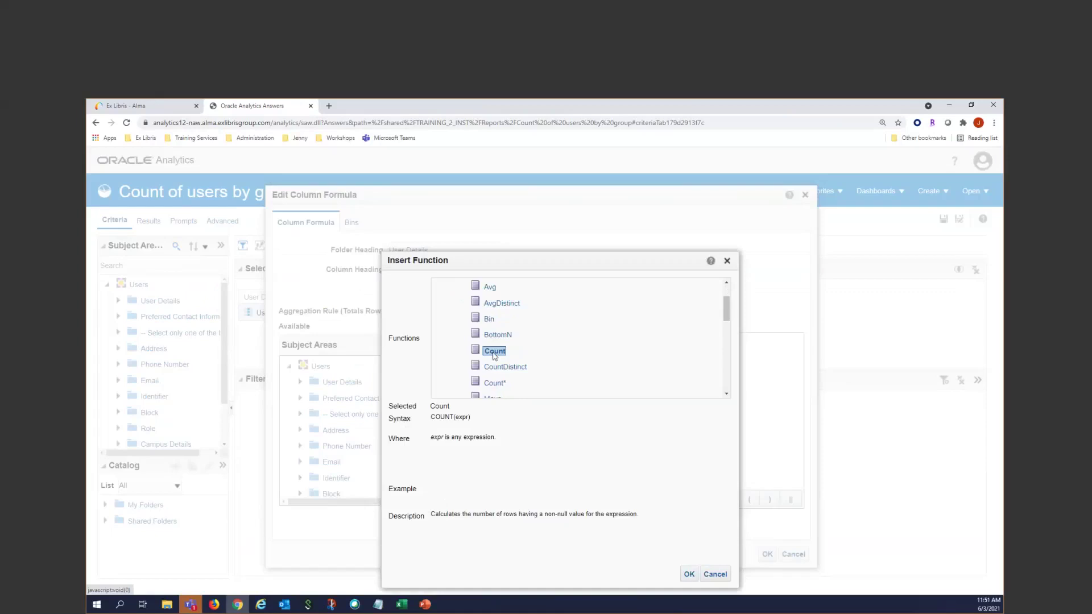
{"action": "left_click", "coordinate": [715, 575]}
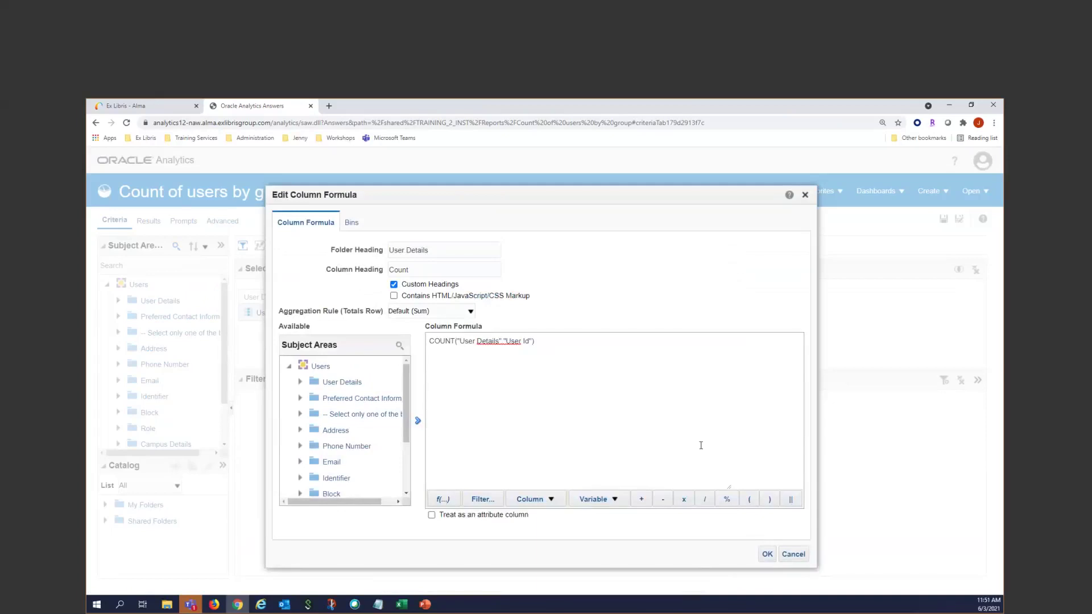
{"action": "left_click", "coordinate": [793, 555]}
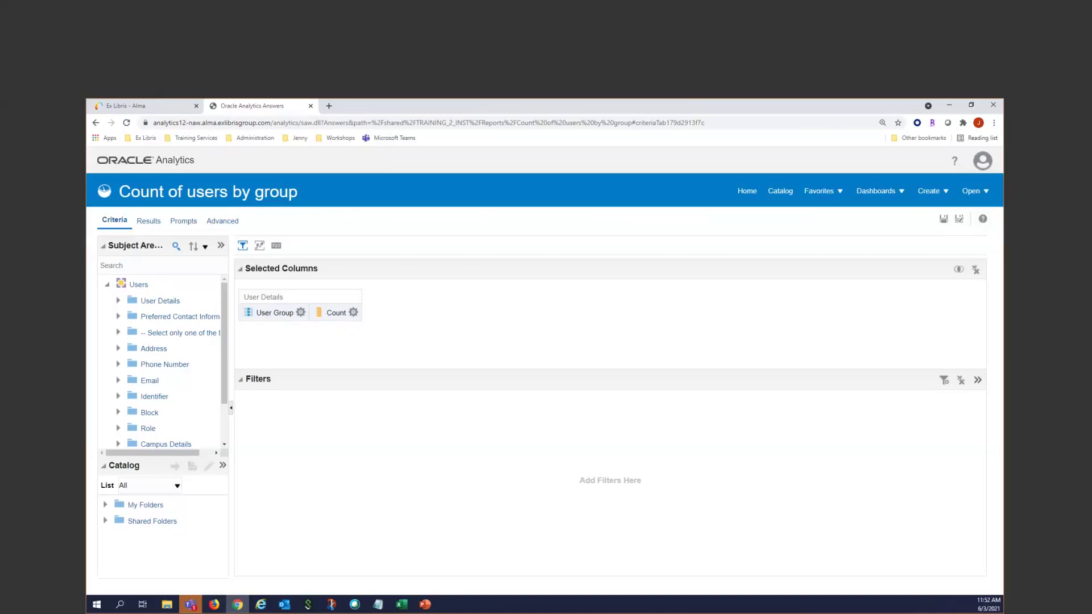
Open the Ex Libris Idea Exchange from the saved bookmarks in a new browser tab and go to its Alma forum
{"action": "left_click", "coordinate": [329, 106]}
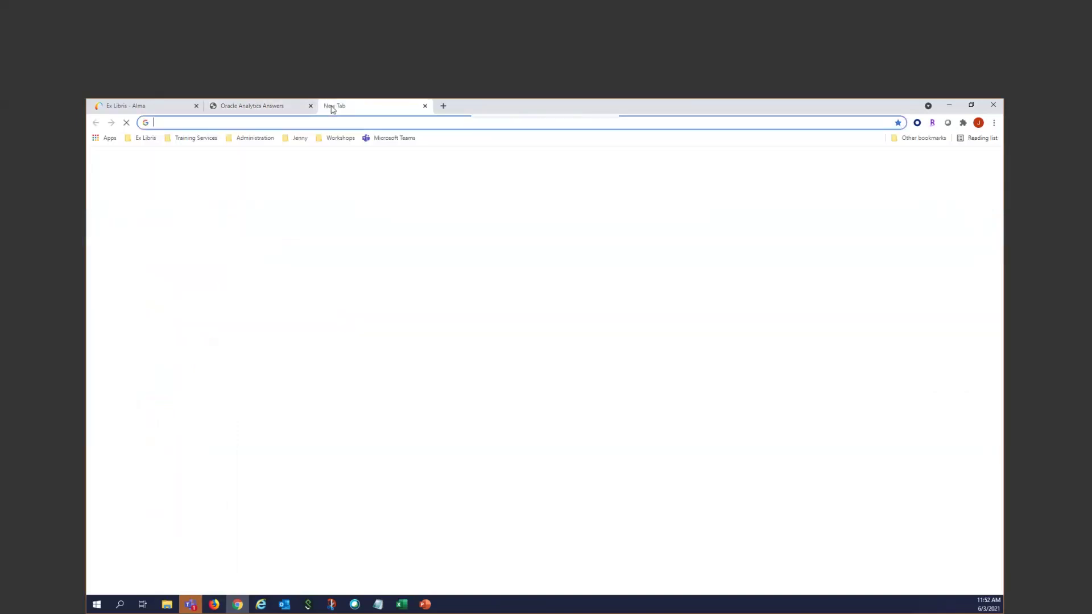
{"action": "left_click", "coordinate": [140, 139]}
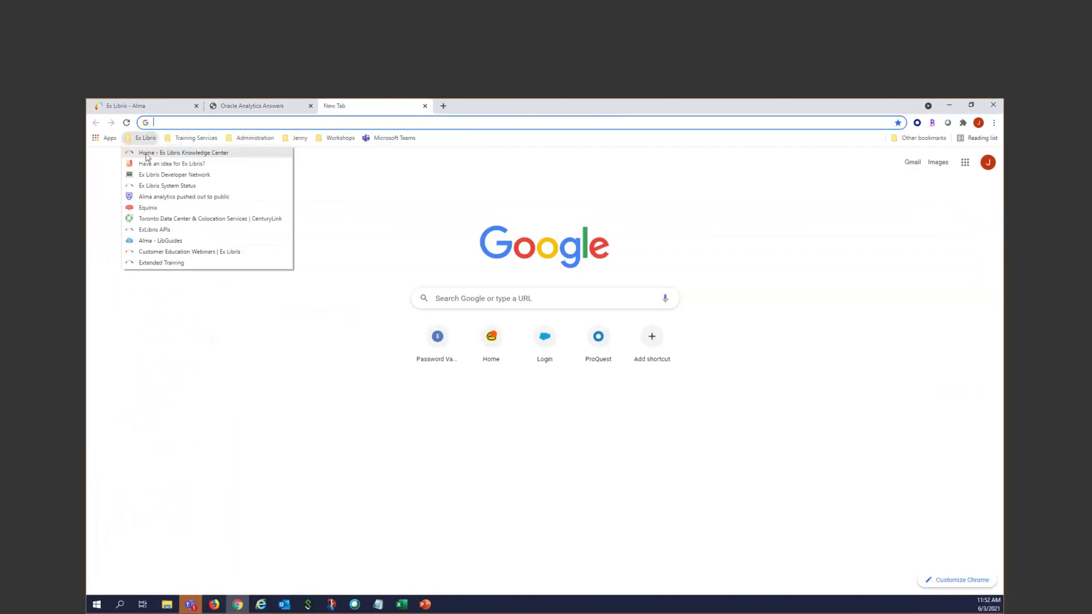
{"action": "left_click", "coordinate": [157, 161]}
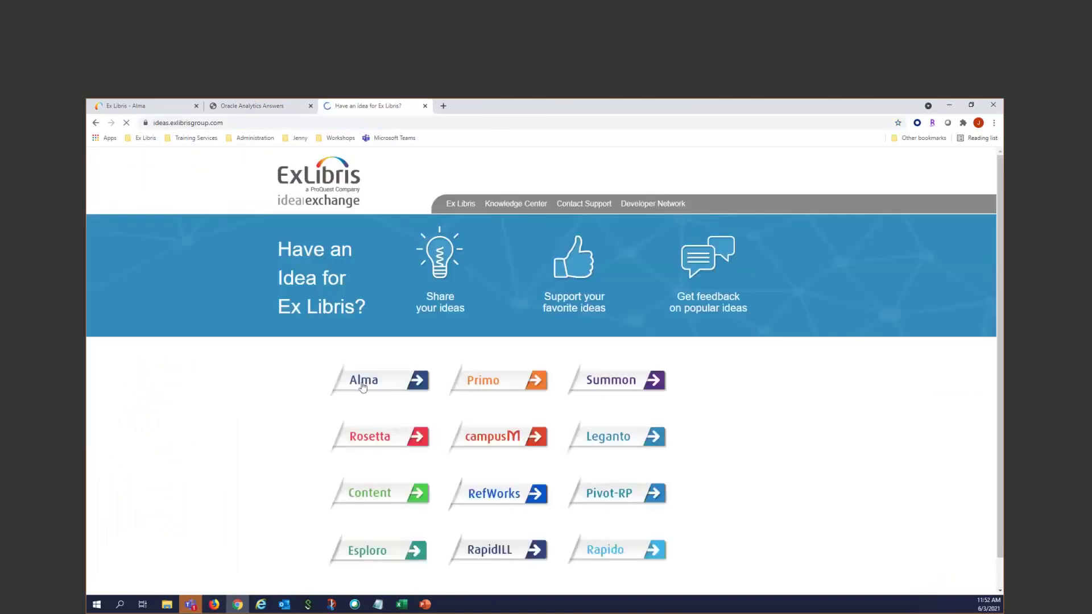
{"action": "left_click", "coordinate": [362, 387]}
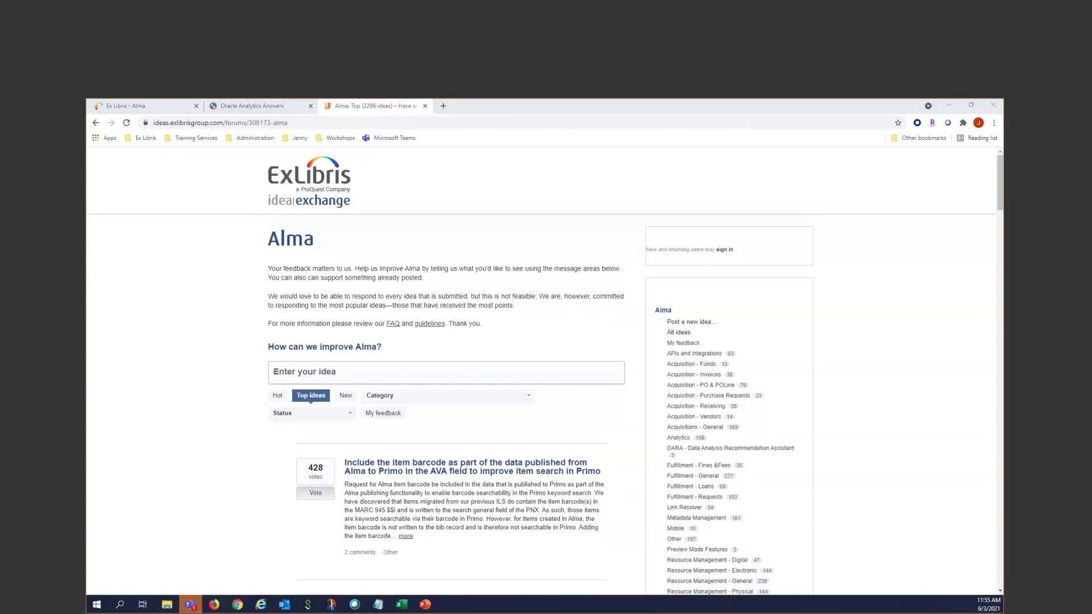
Open the Ex Libris Knowledge Center page on the Physical Items subject area at Bibliographic Details in a new browser tab
{"action": "left_click", "coordinate": [443, 106]}
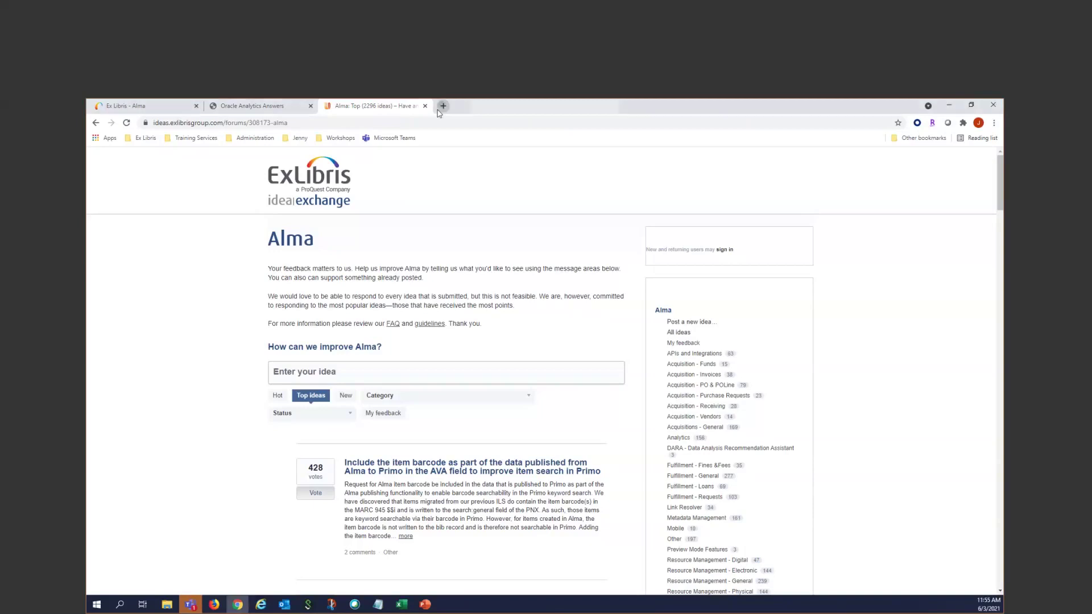
{"action": "type", "text": "https://knowledge.exlibrisgroup.com/Alma/Product_Documentation/010Alma_Online_Help_(English)/080Analytics/Alma_Analytics_Subject_Areas/Physical_Items#Bibliographic_Details"}
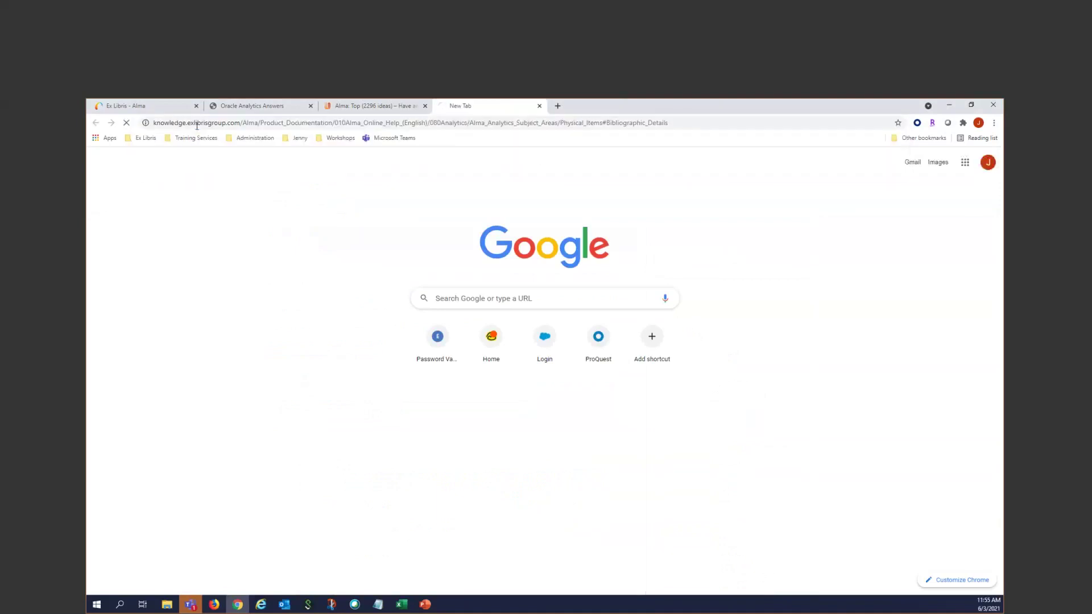
{"action": "key", "text": "Return"}
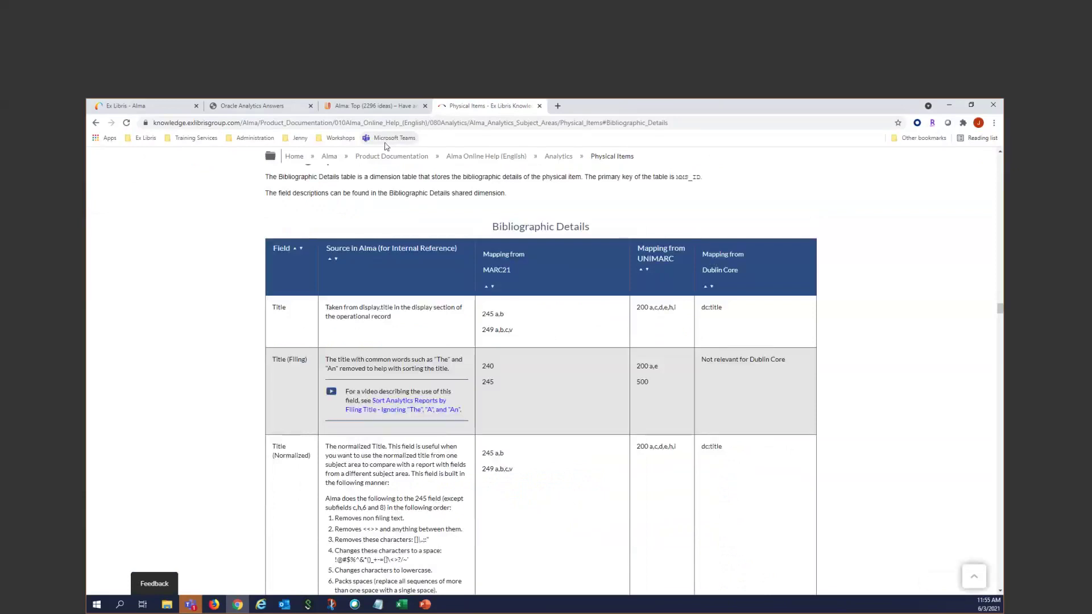
Close the Alma Idea Exchange page and search Google for "count vs count distinct sql", expanding the answer on how count and count distinct differ
{"action": "left_click", "coordinate": [263, 108]}
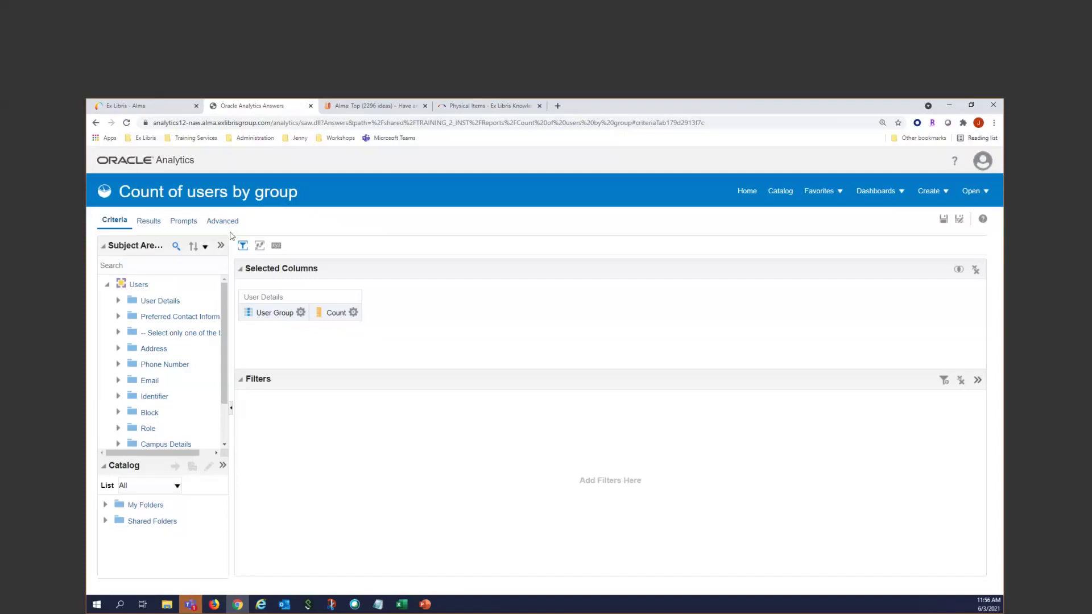
{"action": "left_click", "coordinate": [424, 106]}
{"action": "left_click", "coordinate": [443, 106]}
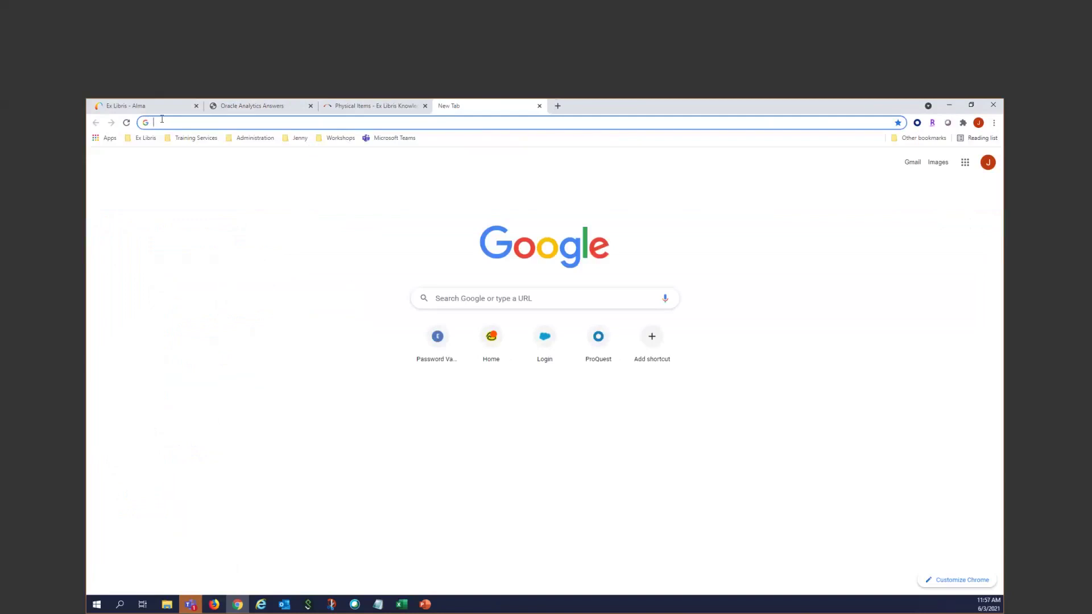
{"action": "type", "text": "count "}
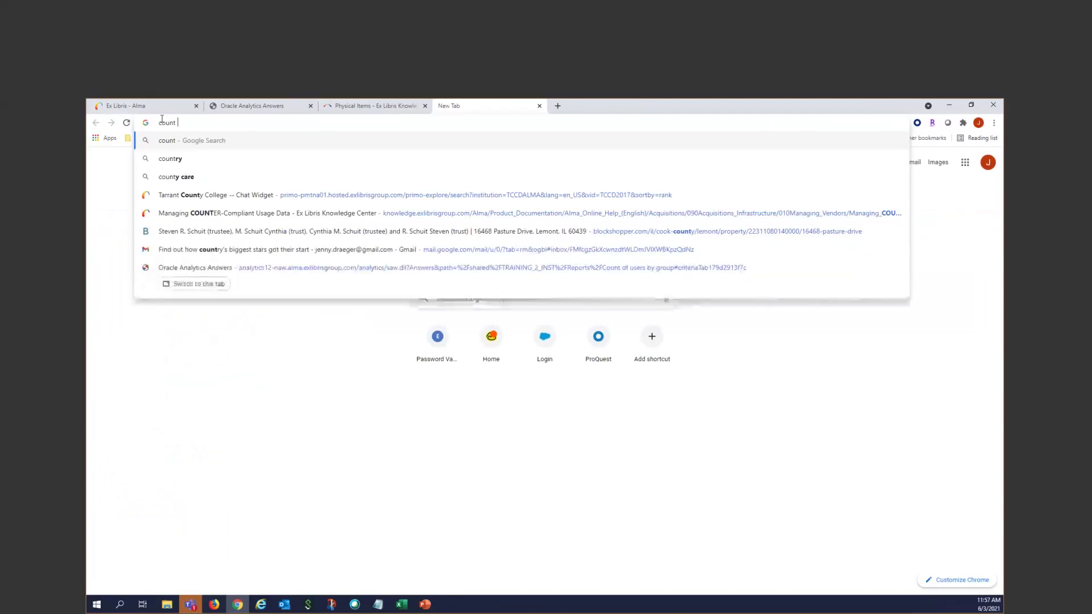
{"action": "type", "text": "vs count d"}
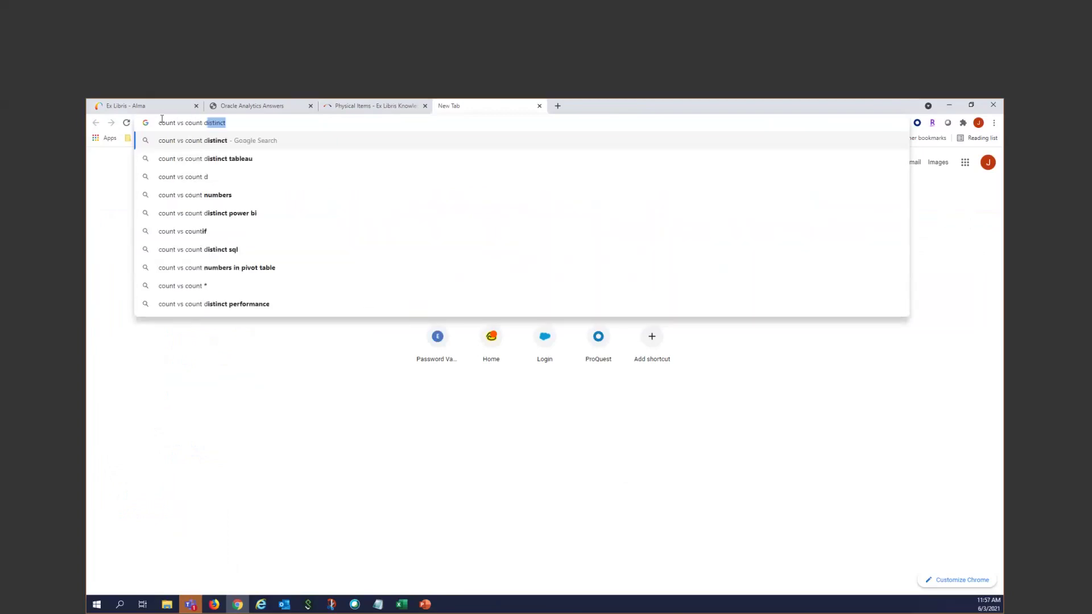
{"action": "type", "text": "istinct"}
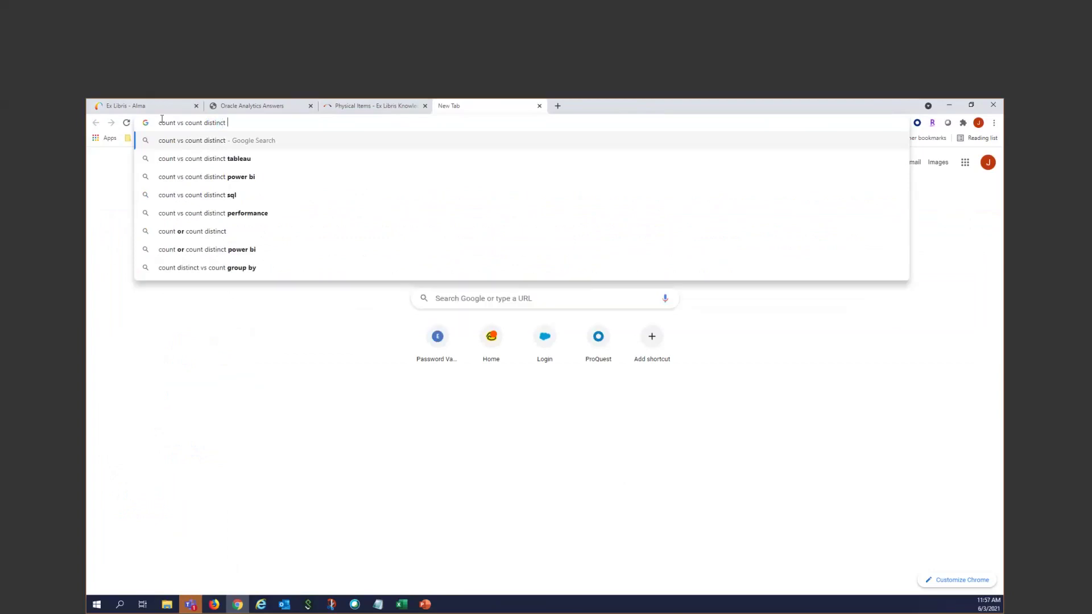
{"action": "left_click", "coordinate": [225, 196]}
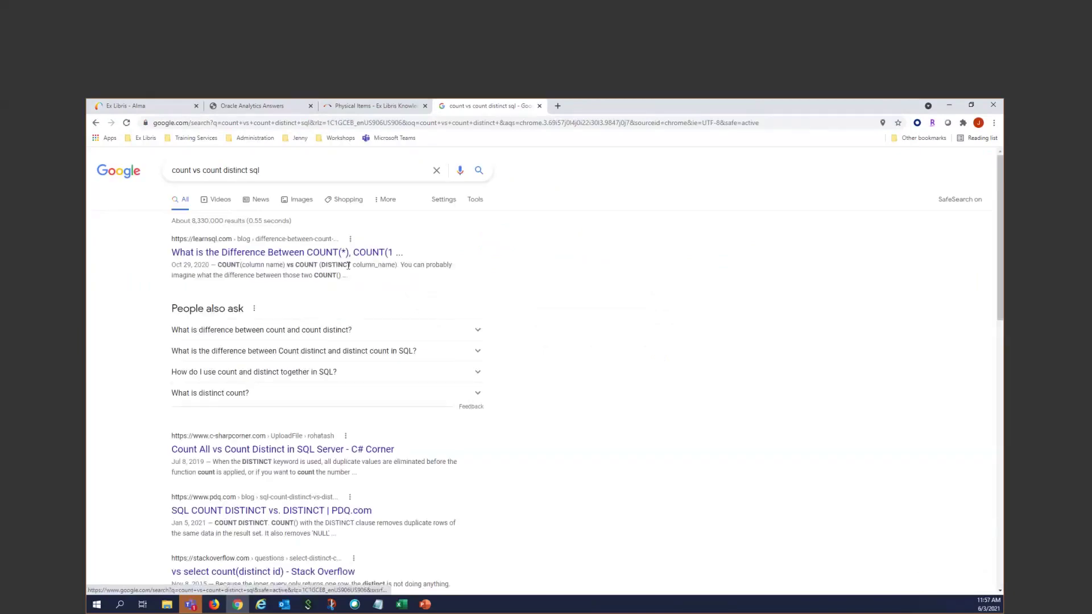
{"action": "left_click", "coordinate": [277, 335]}
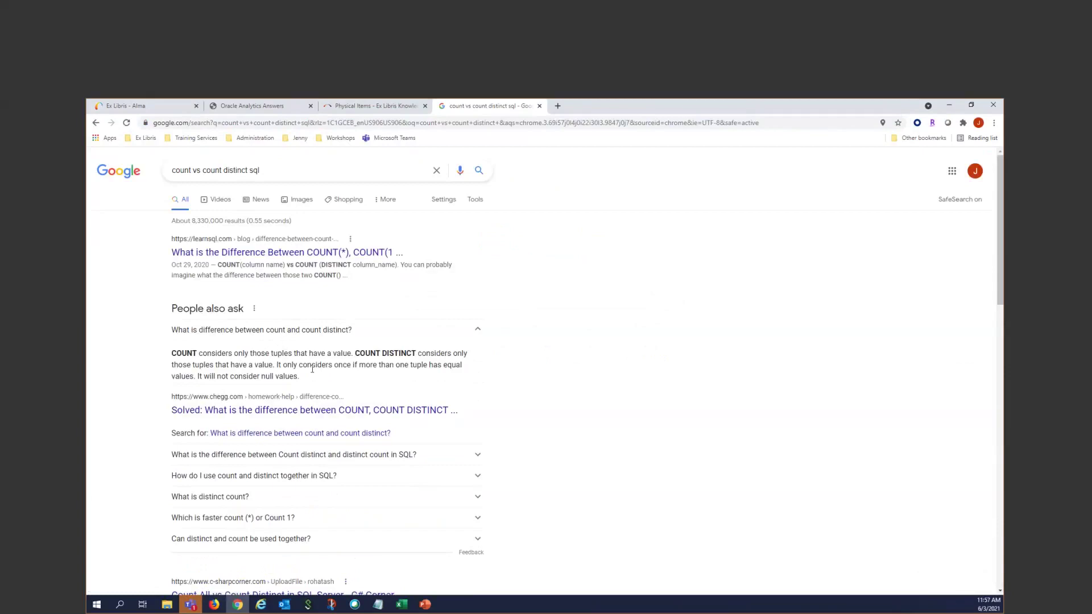
Change the Google search to "count vs count distinct oas"
{"action": "left_click", "coordinate": [303, 168]}
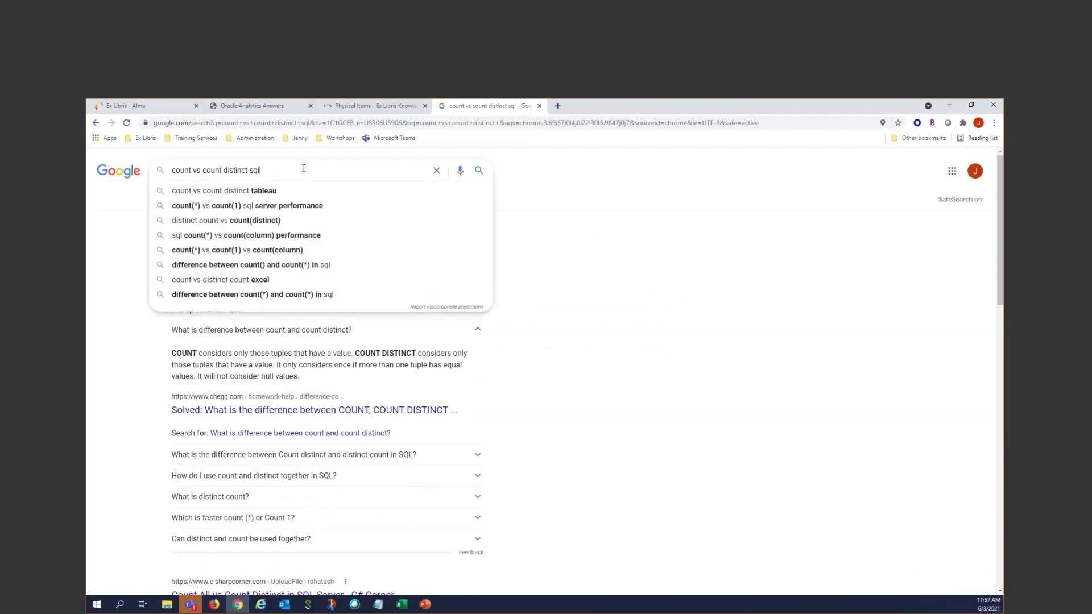
{"action": "key", "text": "BackSpace"}
{"action": "key", "text": "BackSpace"}
{"action": "key", "text": "BackSpace"}
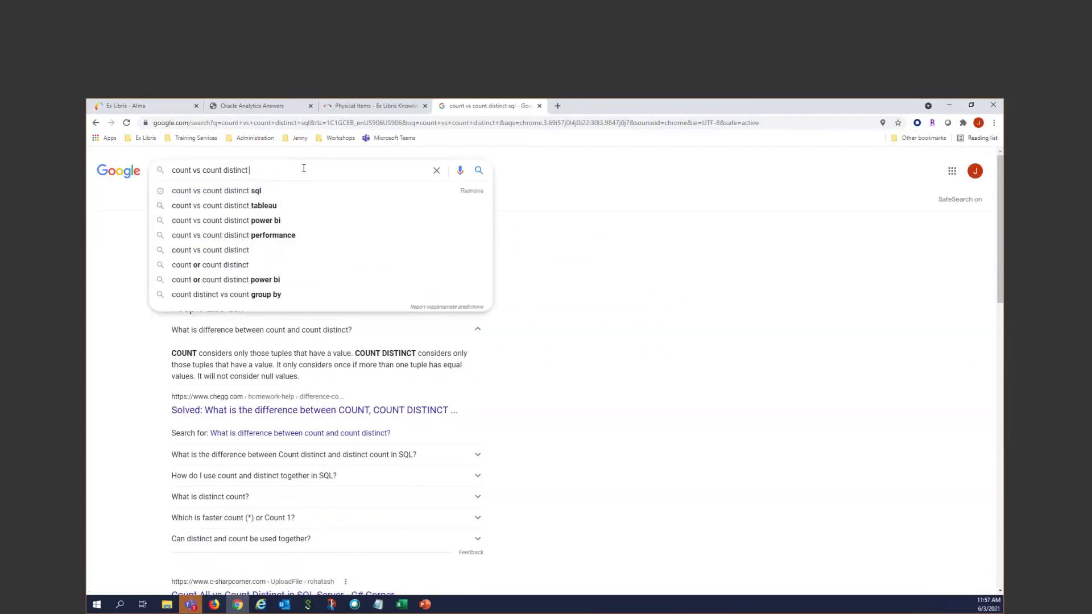
{"action": "type", "text": "oas"}
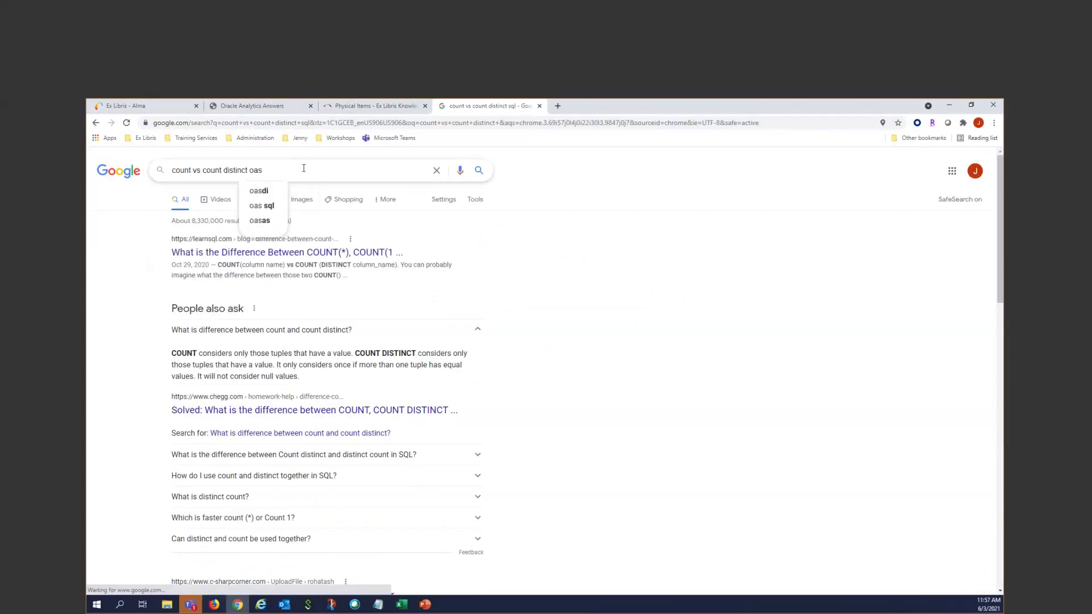